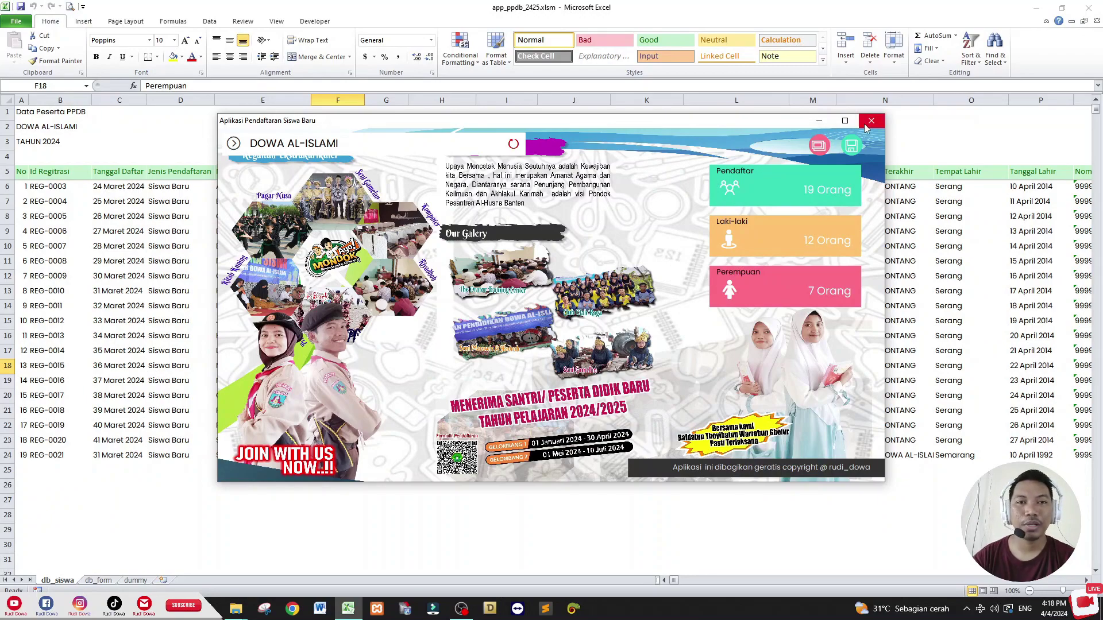
# Step: Maximize the registration app dashboard and toggle its sidebar menu
pyautogui.click(845, 121)
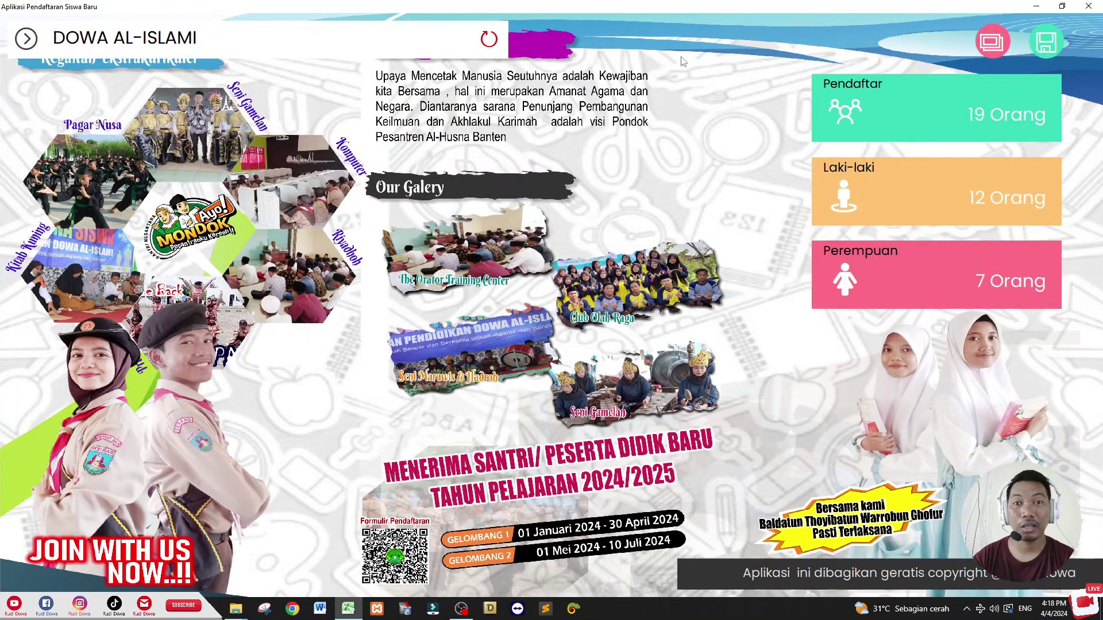
pyautogui.click(26, 38)
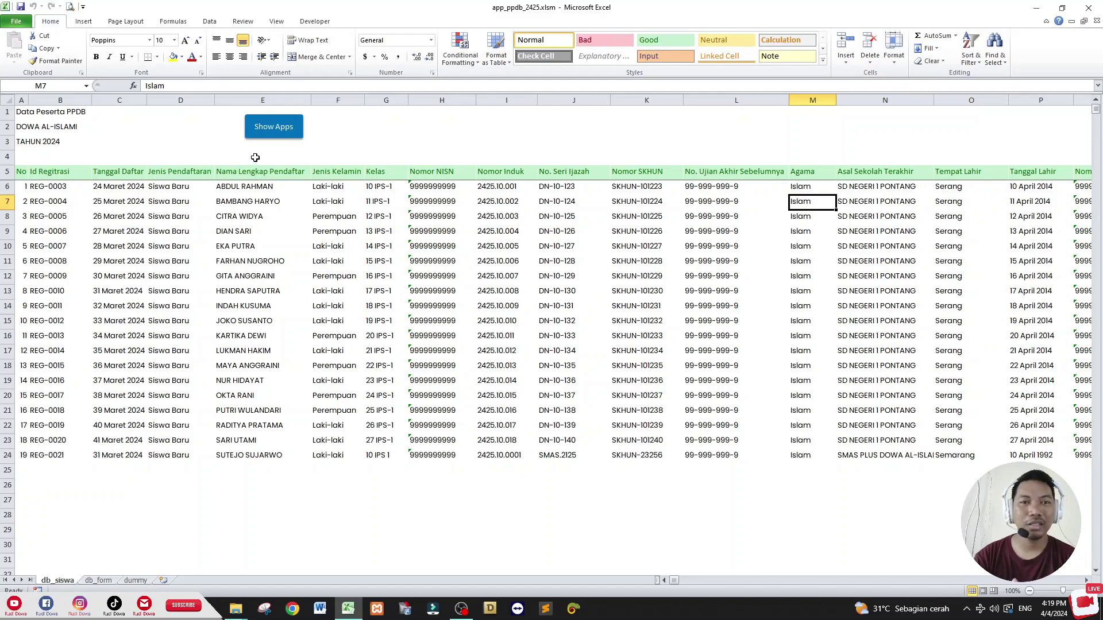
# Step: Launch the app maximized, view the Data Siswa list from the sidebar, then close both
pyautogui.click(266, 131)
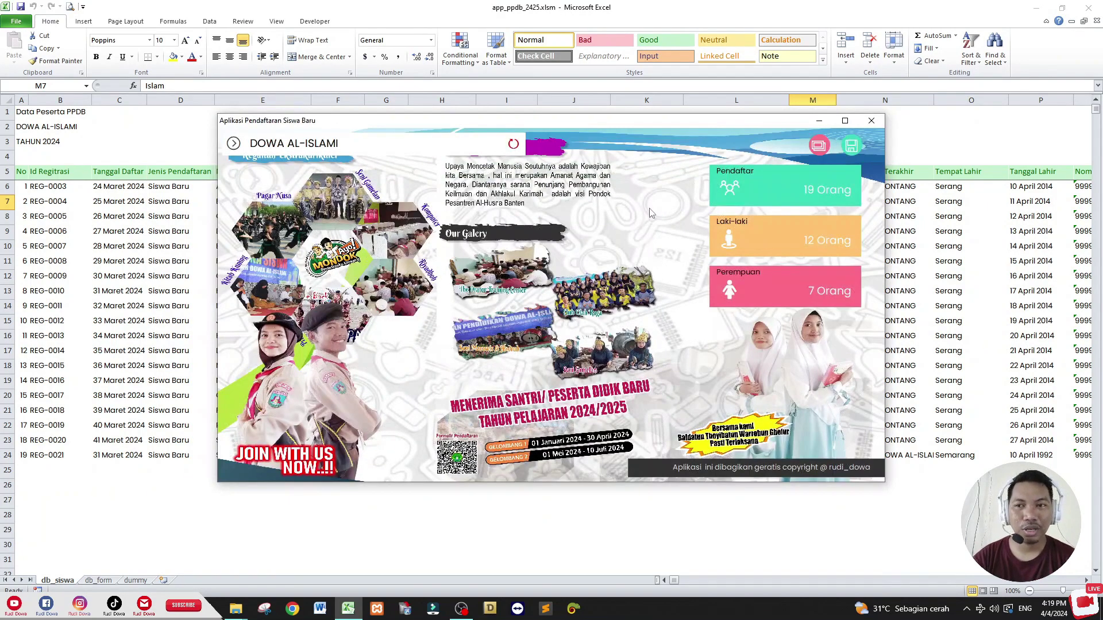
pyautogui.click(844, 120)
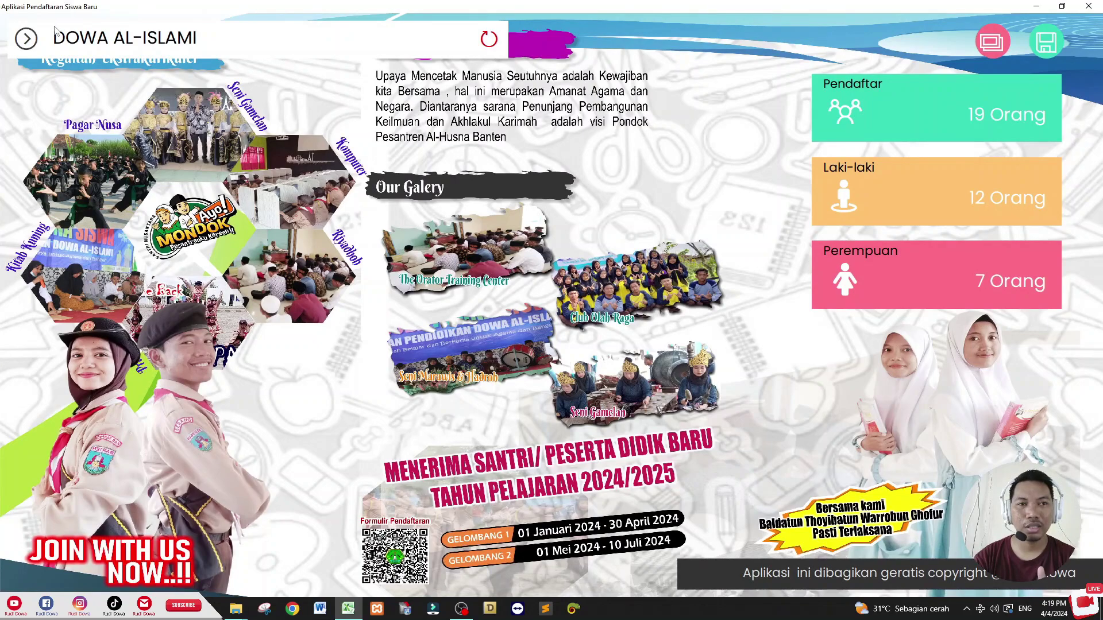
pyautogui.click(32, 40)
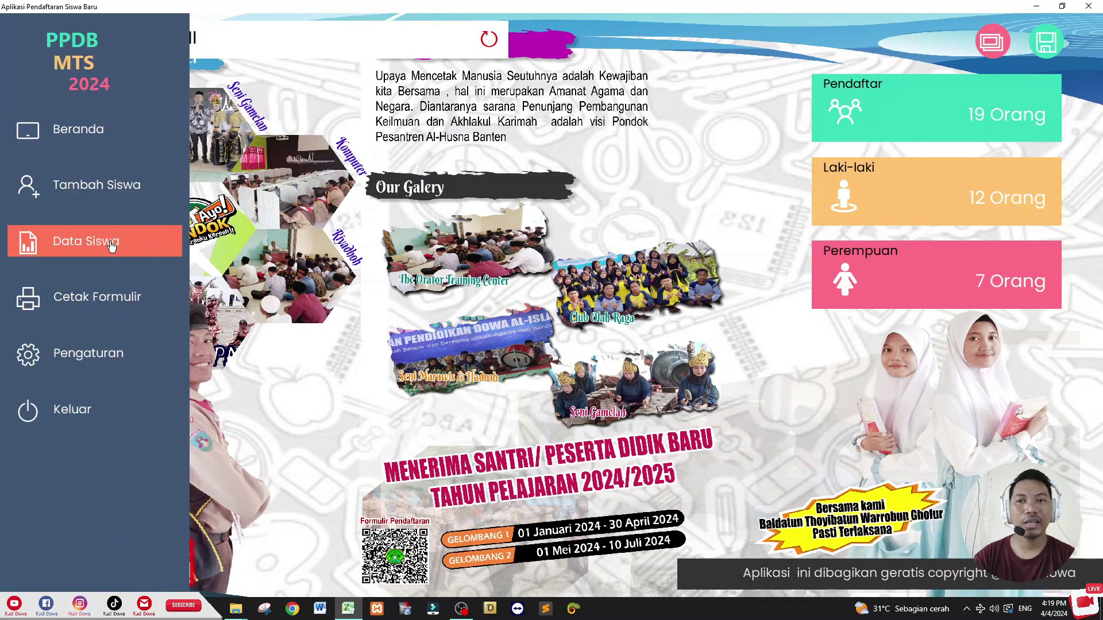
pyautogui.click(111, 246)
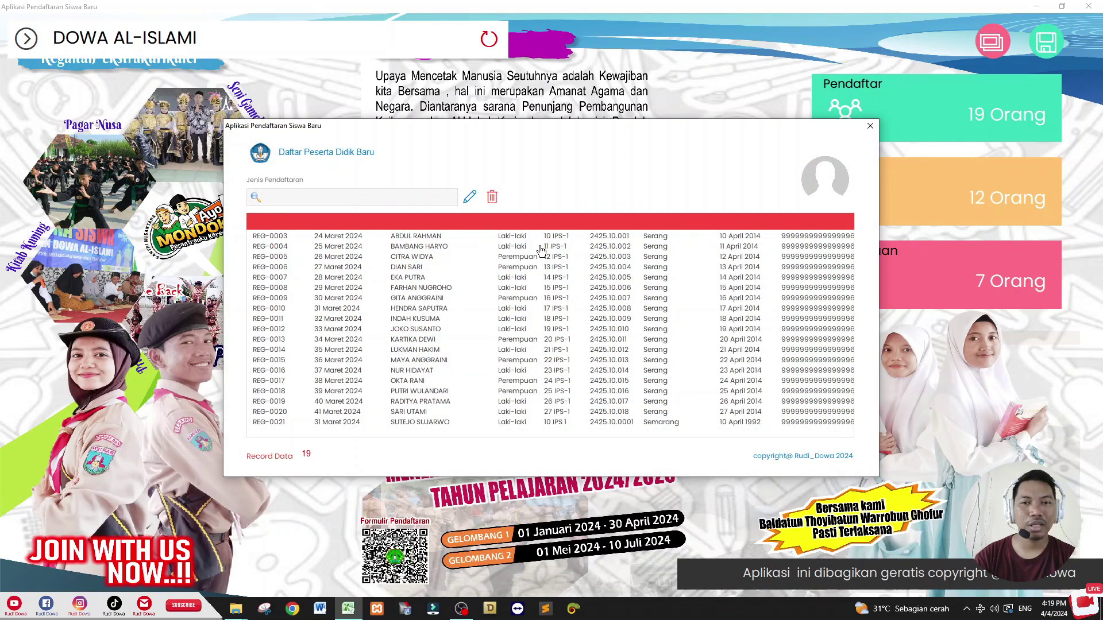
pyautogui.click(873, 129)
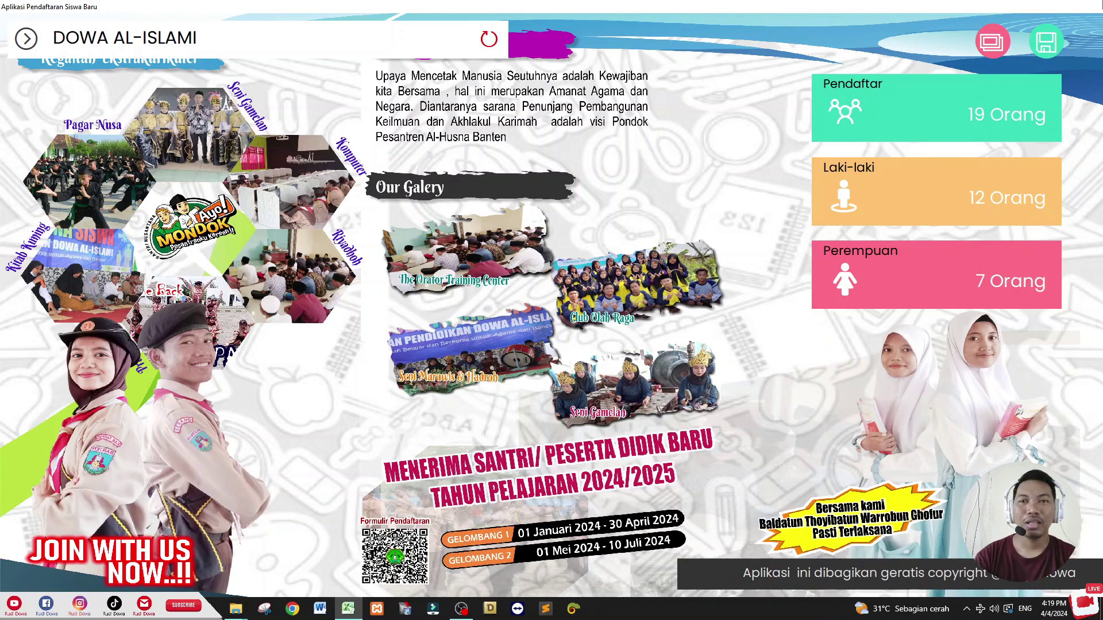
pyautogui.click(1088, 6)
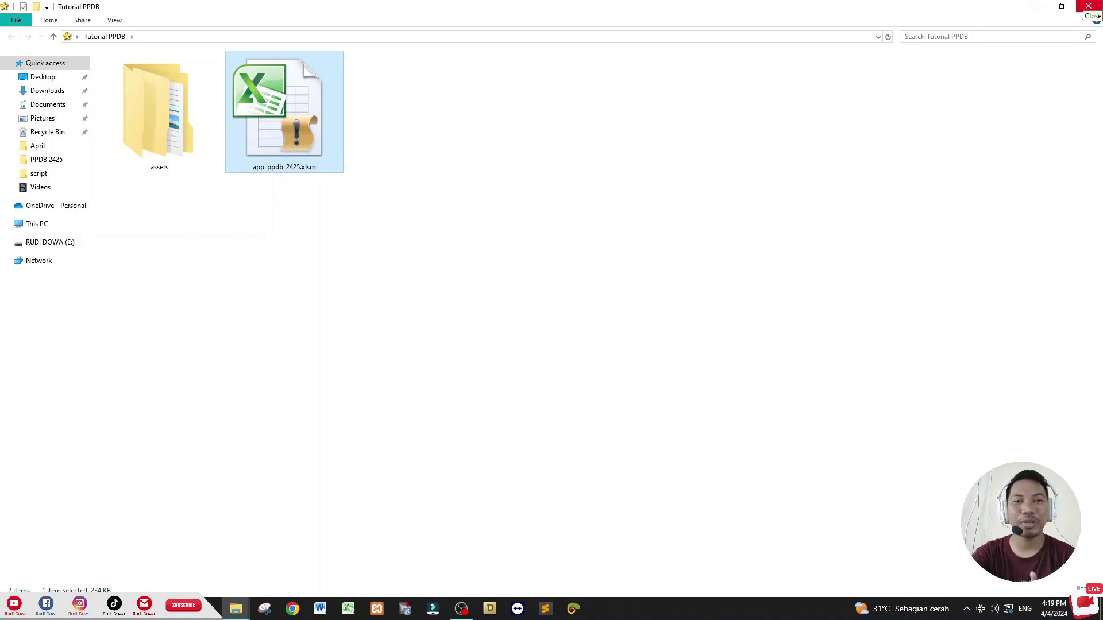
# Step: Close the workbook and arrange updater_ppdb2425.rar in the desktop's top row
pyautogui.click(1087, 7)
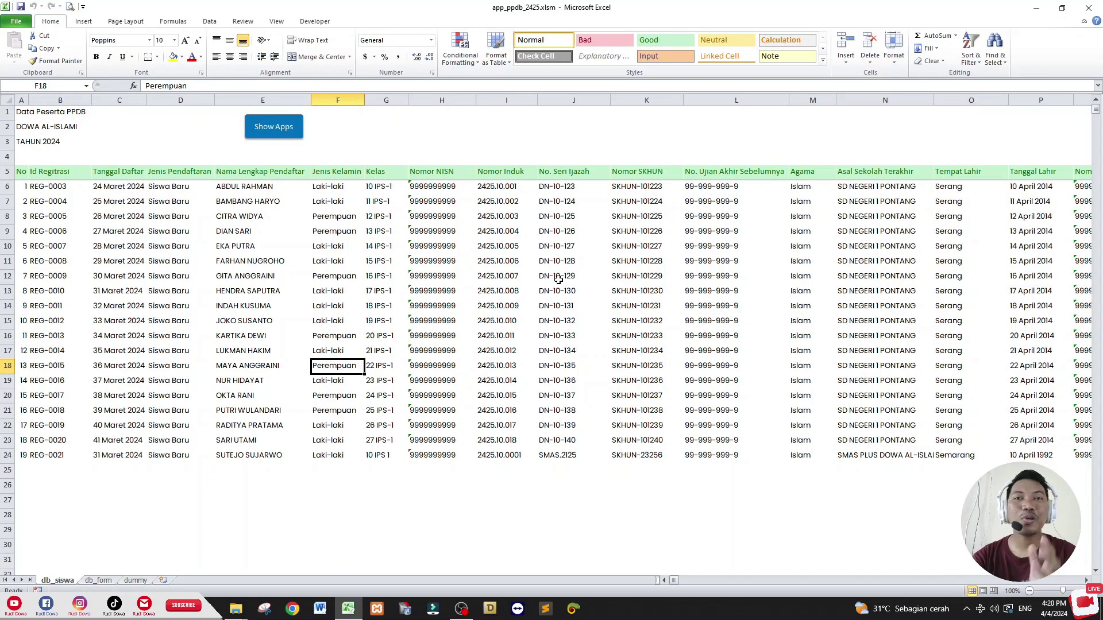
pyautogui.click(648, 246)
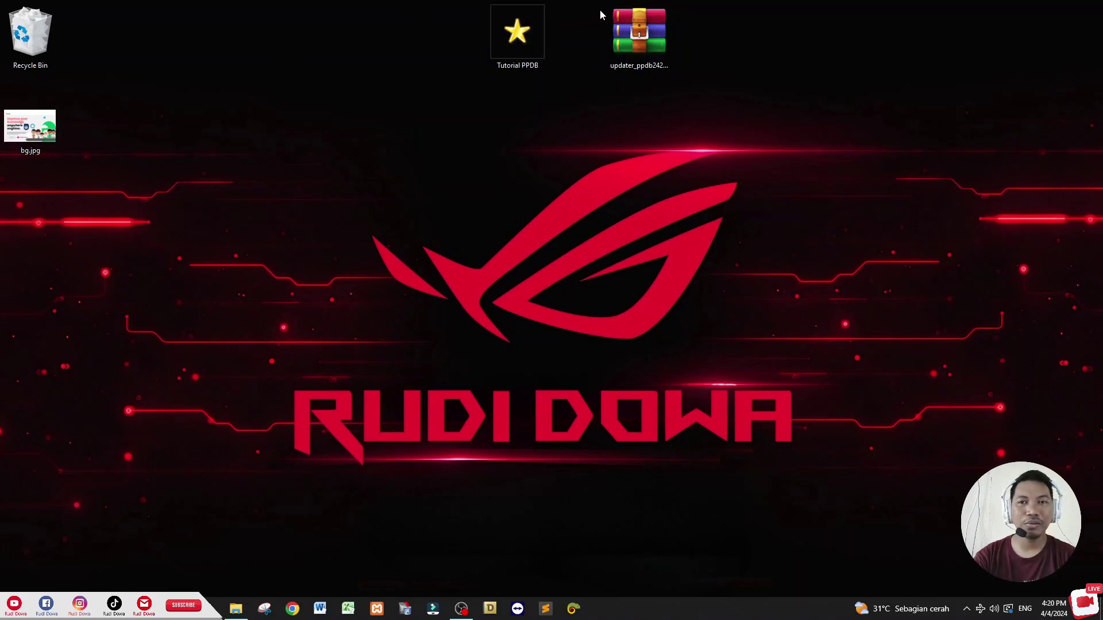
pyautogui.moveTo(621, 26)
pyautogui.mouseDown()
pyautogui.moveTo(574, 170)
pyautogui.moveTo(326, 36)
pyautogui.moveTo(344, 51)
pyautogui.moveTo(342, 37)
pyautogui.mouseUp()
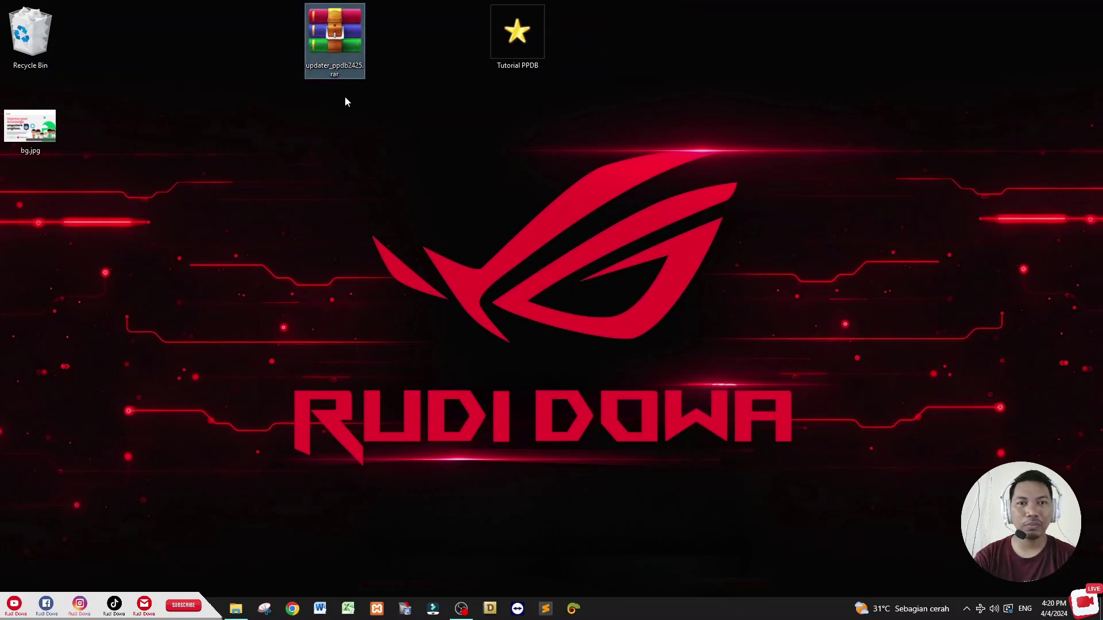
pyautogui.moveTo(344, 95)
pyautogui.mouseDown()
pyautogui.moveTo(336, 70)
pyautogui.moveTo(619, 43)
pyautogui.mouseUp()
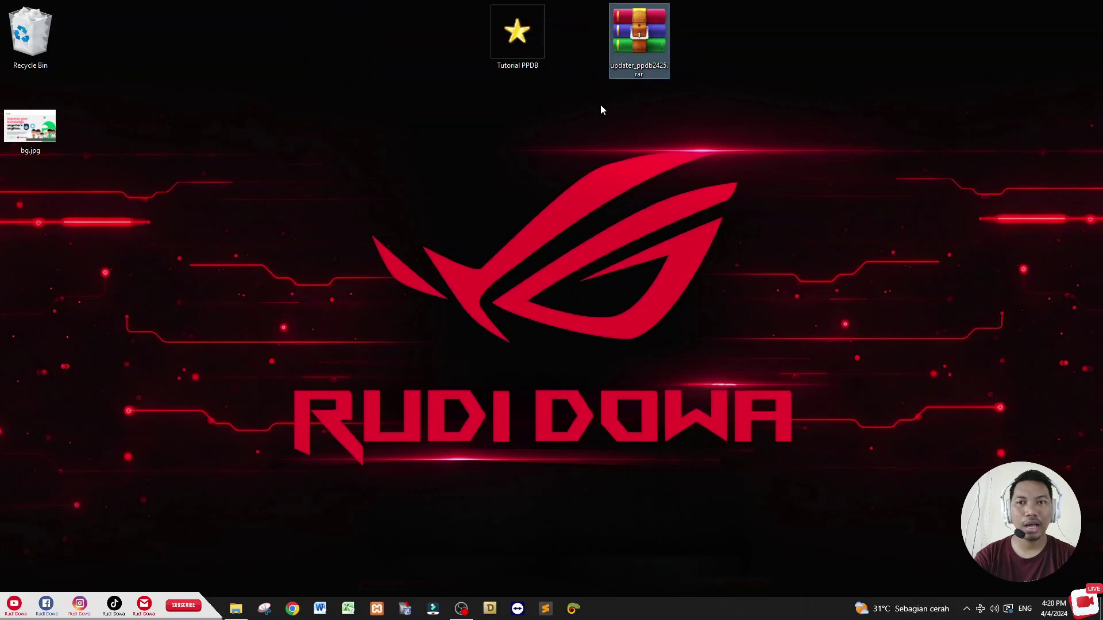
# Step: Extract updater_ppdb2425.rar onto the desktop, move the new folder up, and delete the archive
pyautogui.doubleClick(626, 25)
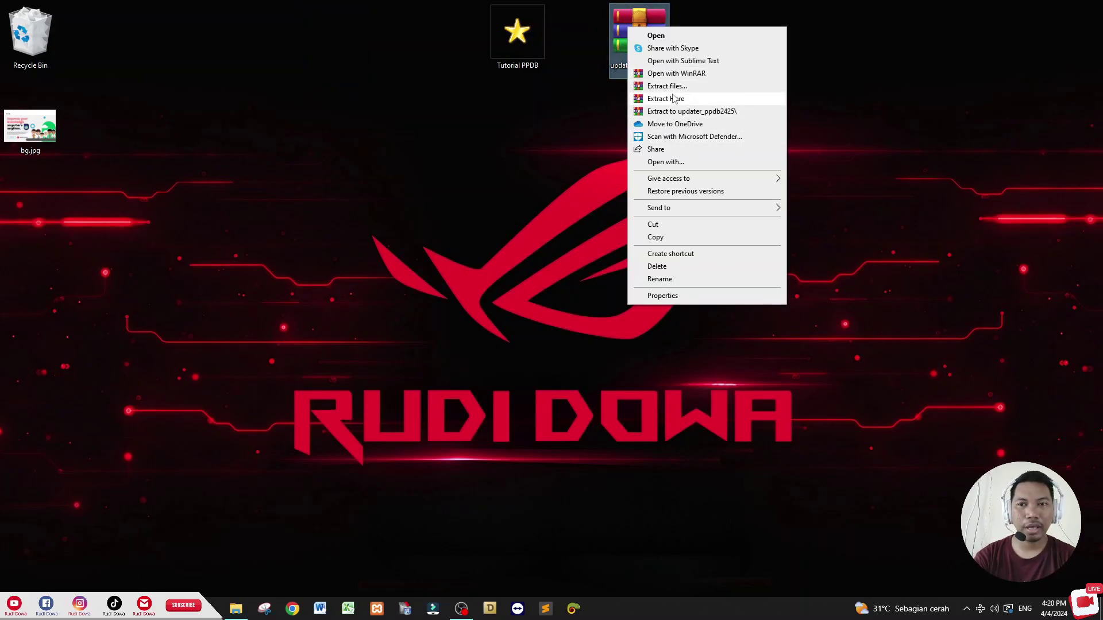
pyautogui.click(673, 98)
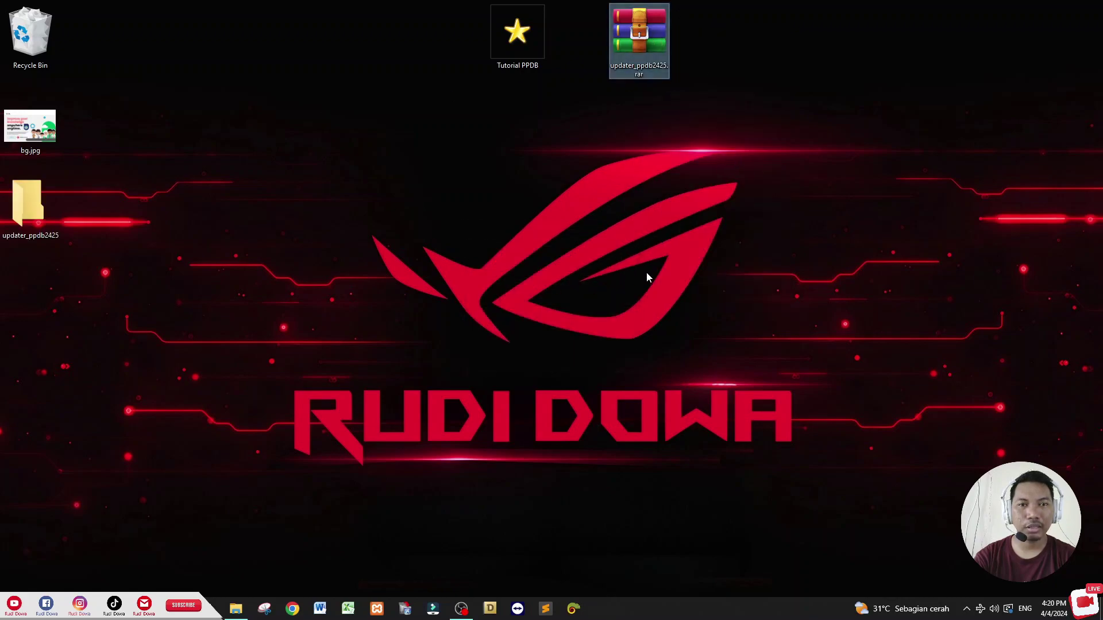
pyautogui.moveTo(8, 240); pyautogui.dragTo(316, 73)
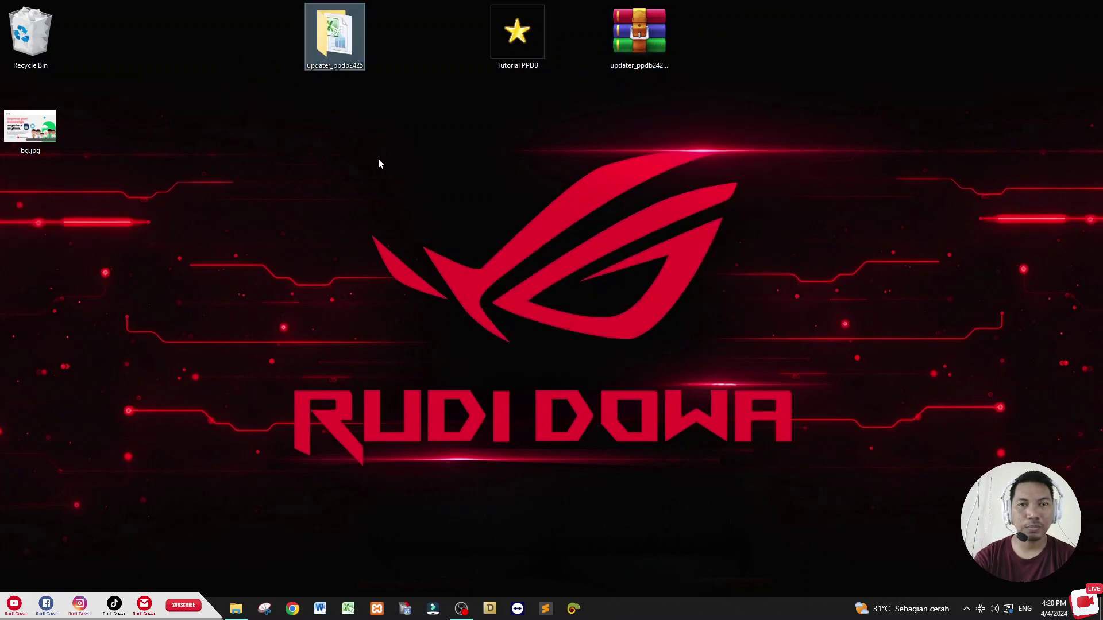
pyautogui.click(634, 43)
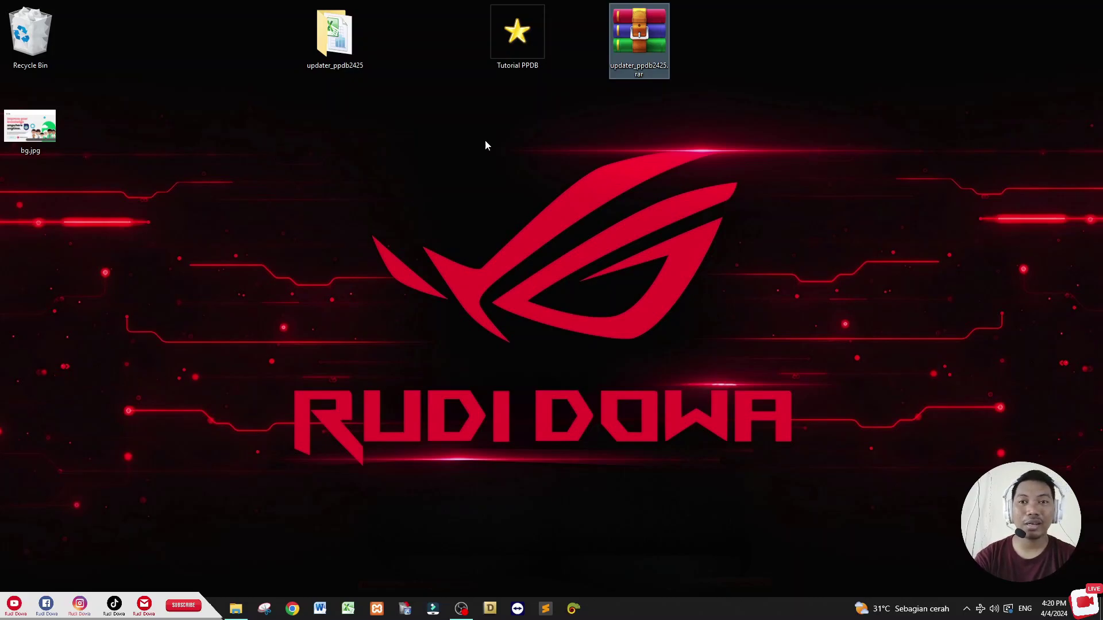
pyautogui.press('Delete')
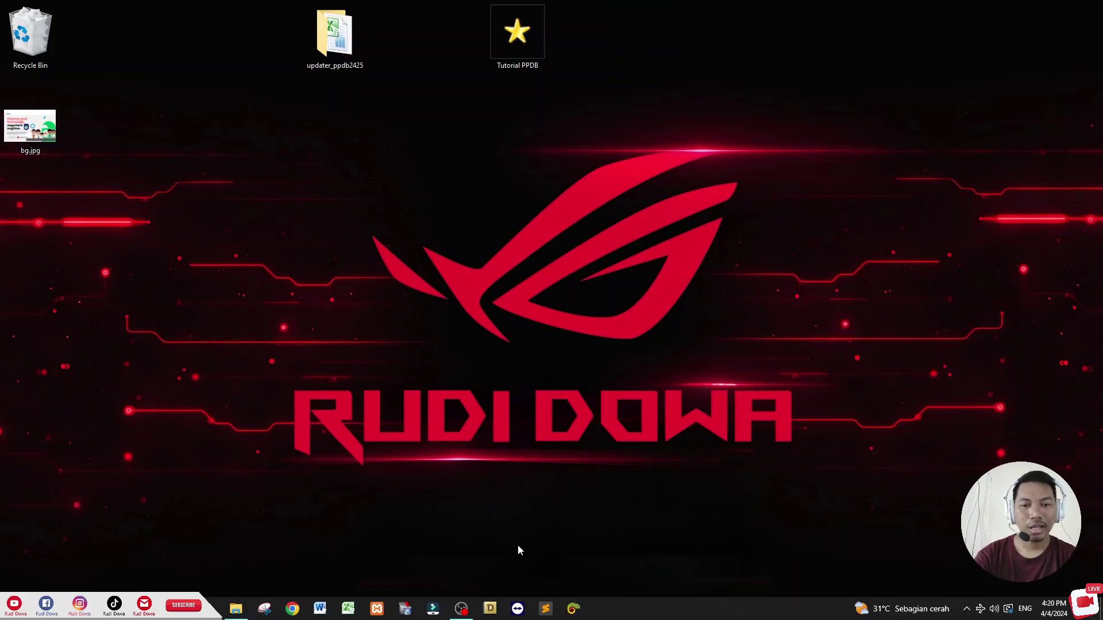
# Step: Open app_ppdb_2425.xlsm from the Tutorial PPDB folder, then close it and the folder
pyautogui.doubleClick(498, 49)
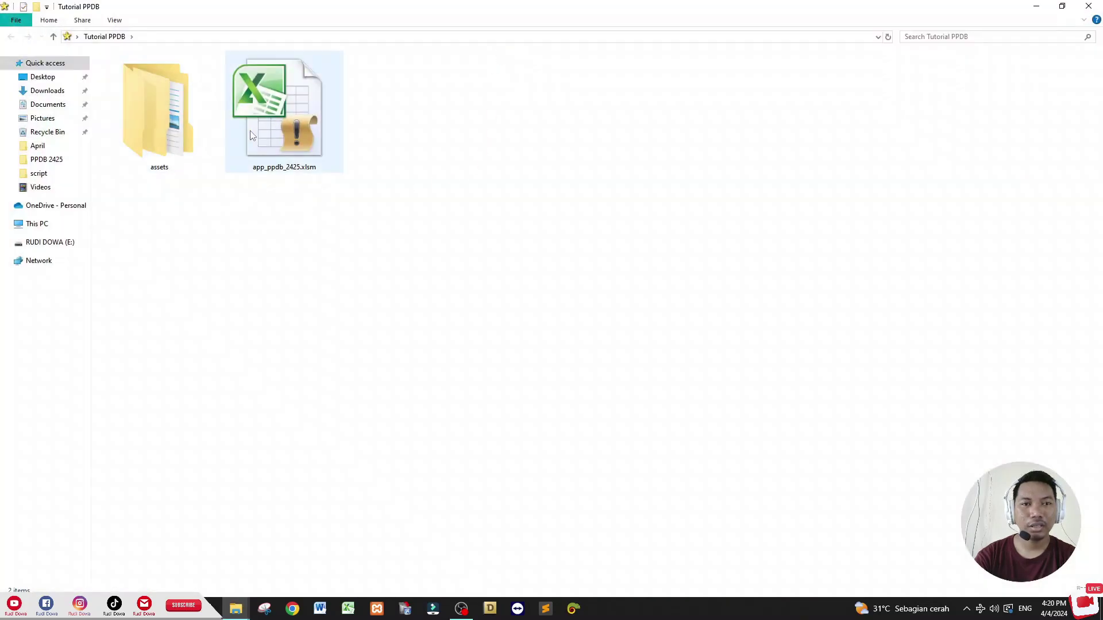
pyautogui.doubleClick(312, 130)
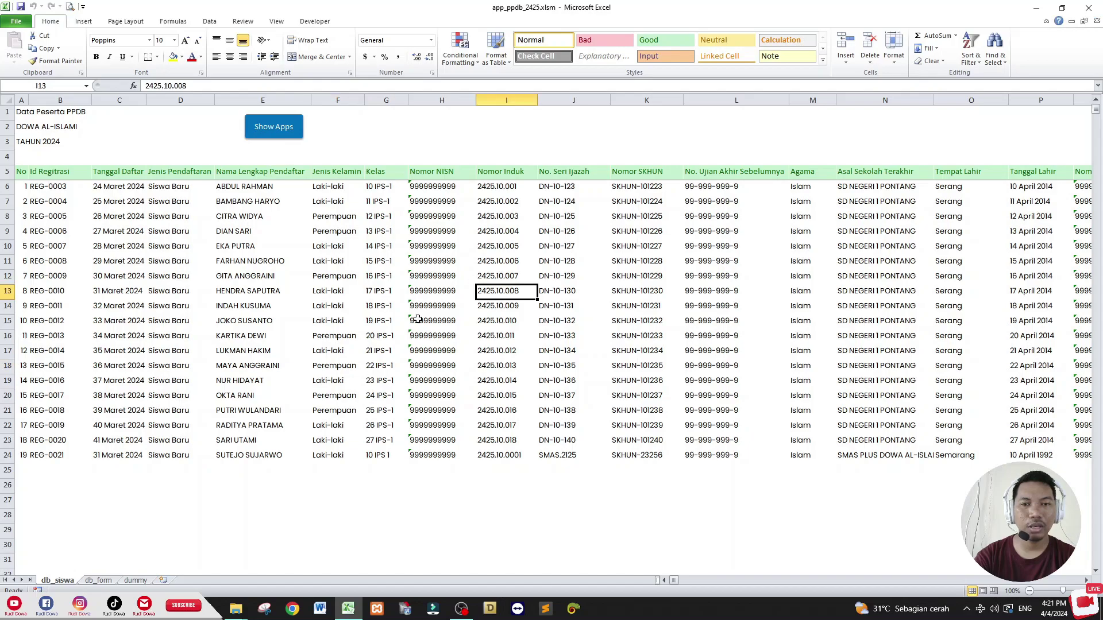
pyautogui.click(1088, 7)
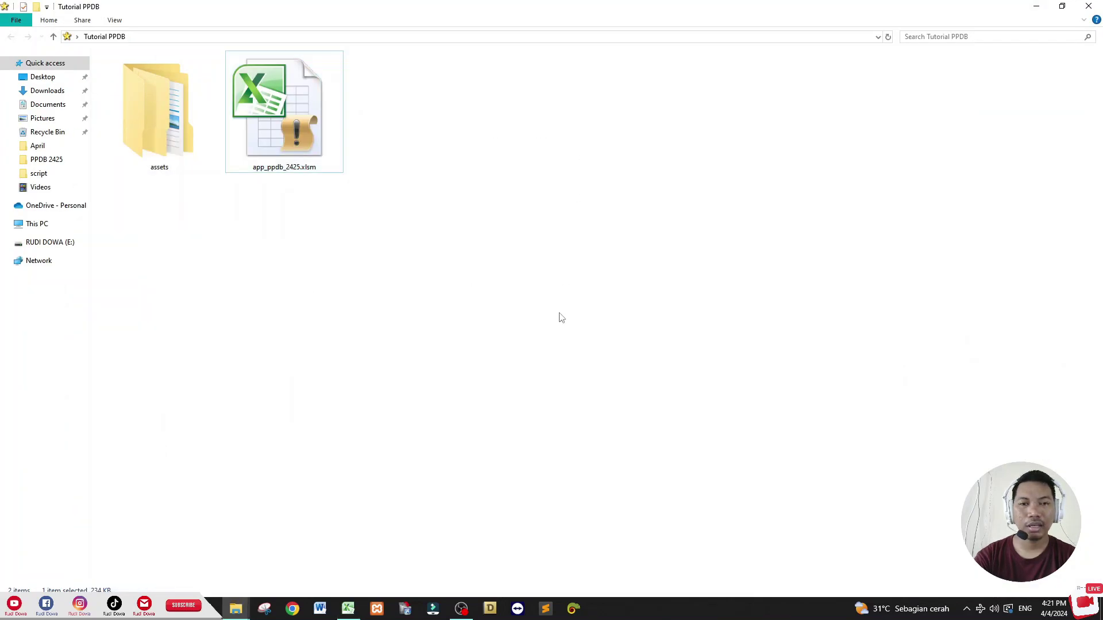
pyautogui.click(1088, 5)
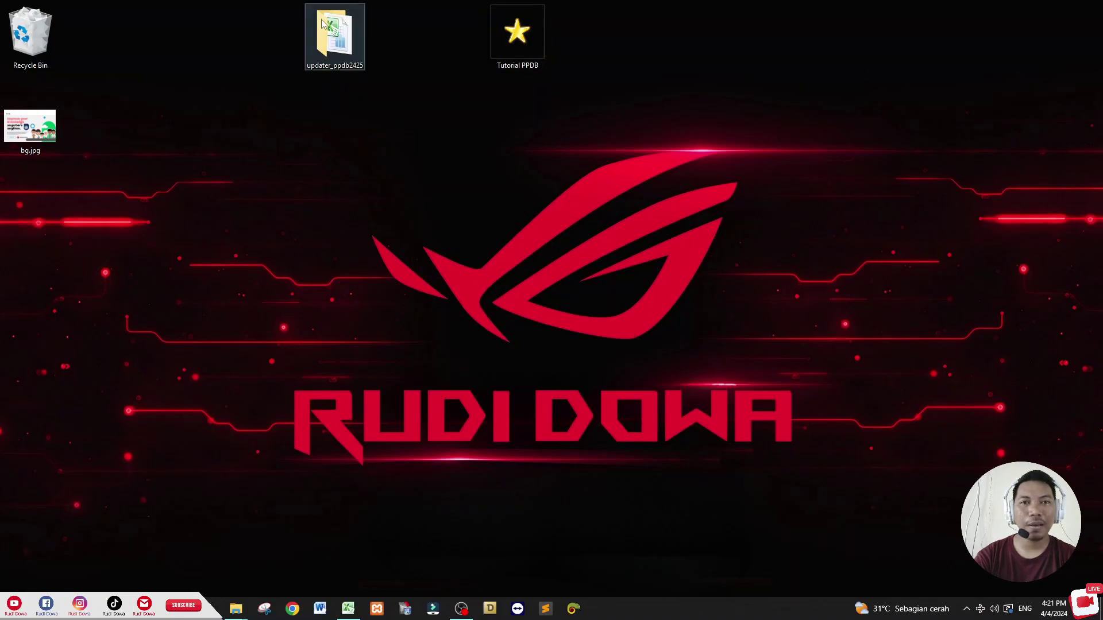
# Step: Browse updater_ppdb2425's form and script subfolders, then open update.xlsx
pyautogui.doubleClick(347, 52)
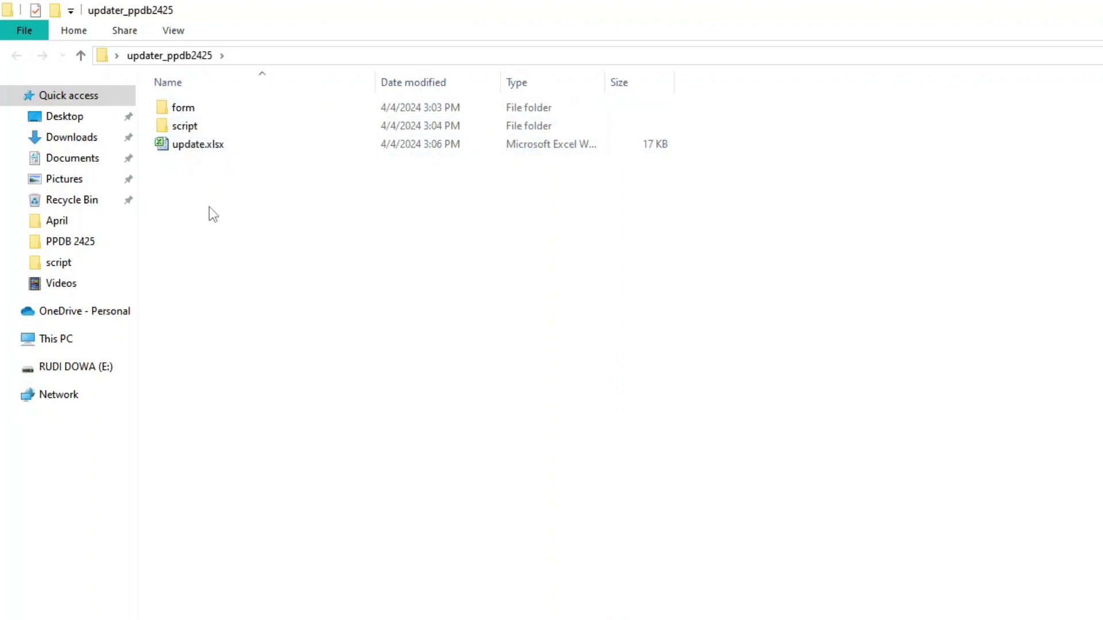
pyautogui.click(182, 112)
pyautogui.doubleClick(182, 113)
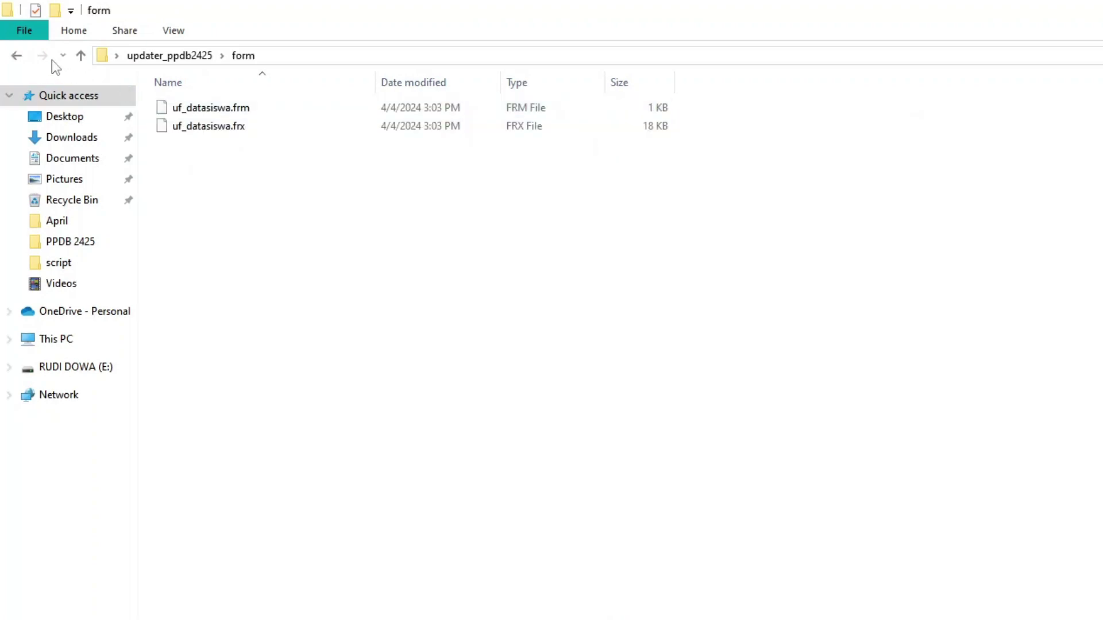
pyautogui.click(16, 55)
pyautogui.doubleClick(165, 126)
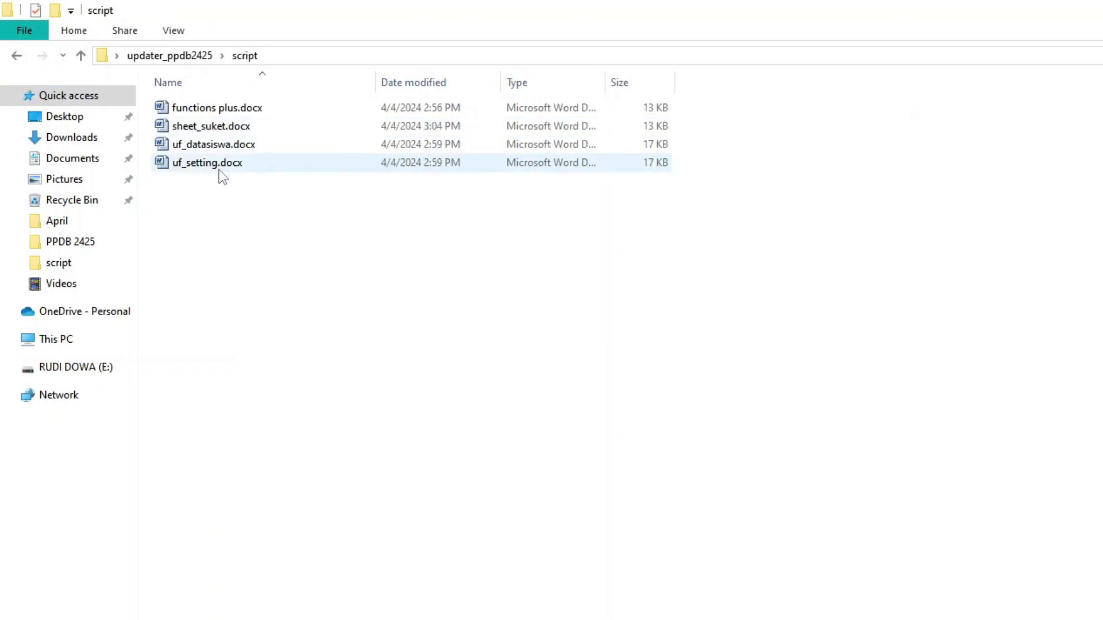
pyautogui.click(14, 57)
pyautogui.click(248, 151)
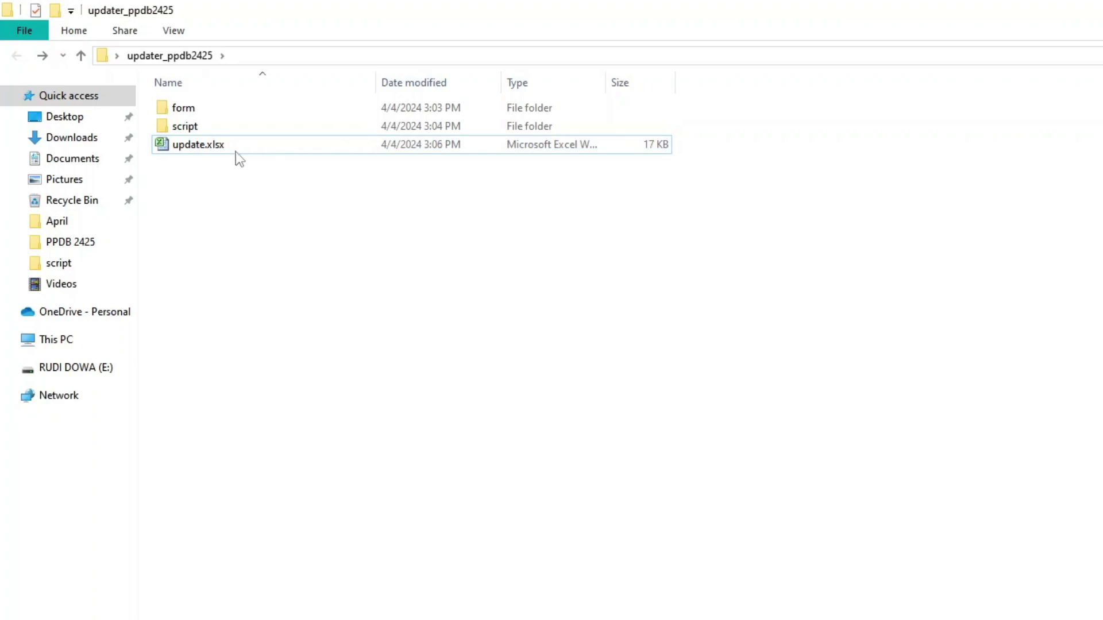
pyautogui.click(233, 145)
pyautogui.doubleClick(233, 144)
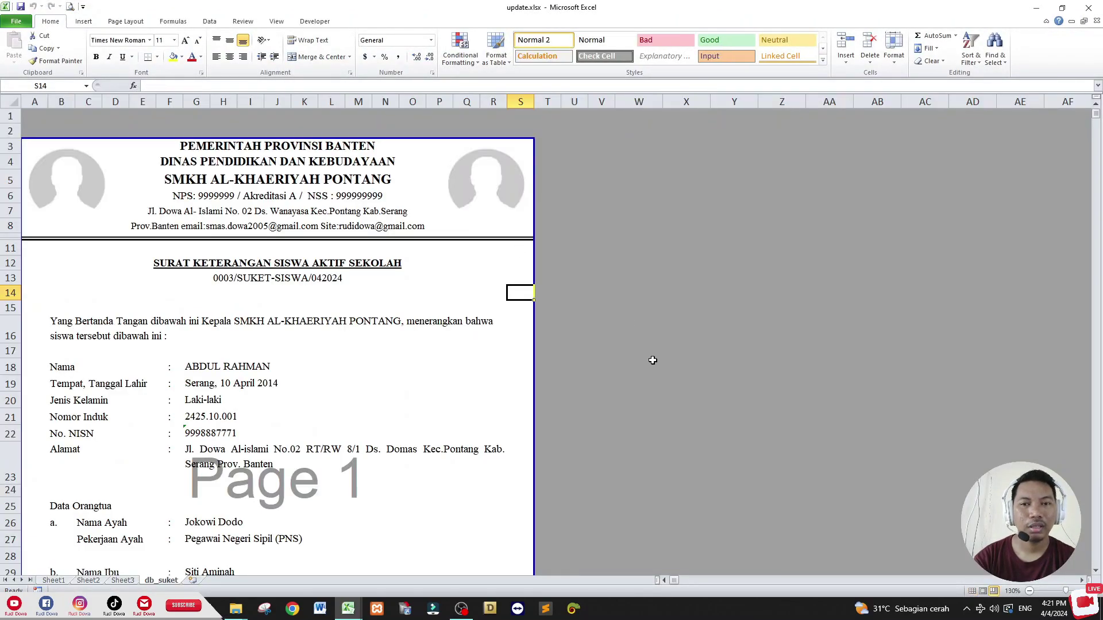
# Step: Scroll through the db_suket letter template in update.xlsx
pyautogui.scroll(-1, 653, 360)
pyautogui.click(653, 367)
pyautogui.scroll(-5, 652, 368)
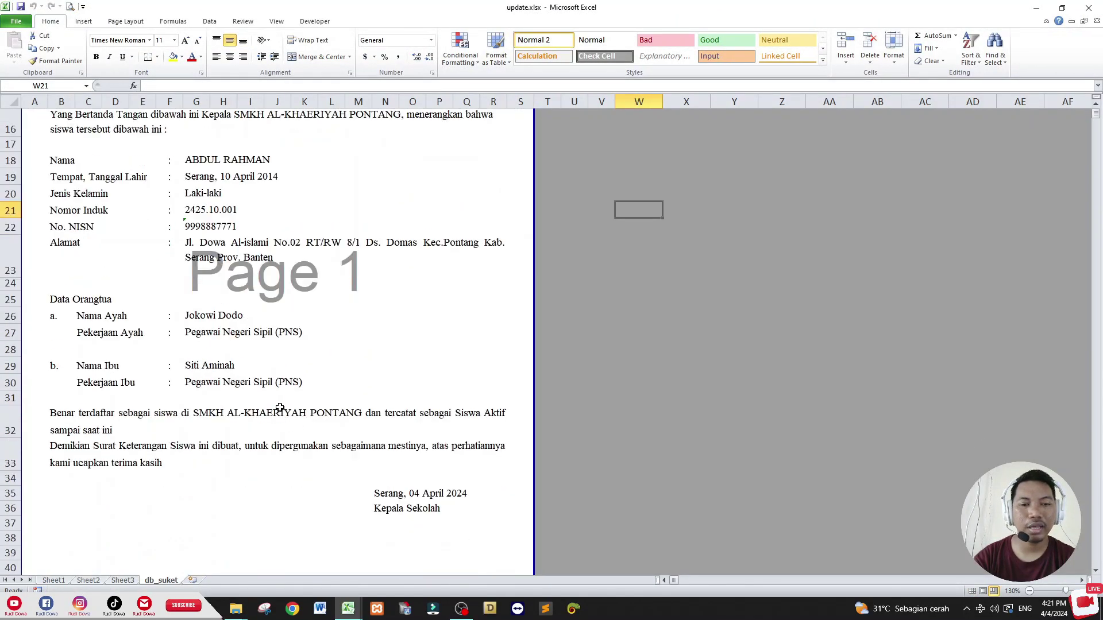
pyautogui.scroll(6, 310, 479)
pyautogui.scroll(-2, 310, 479)
pyautogui.scroll(2, 310, 479)
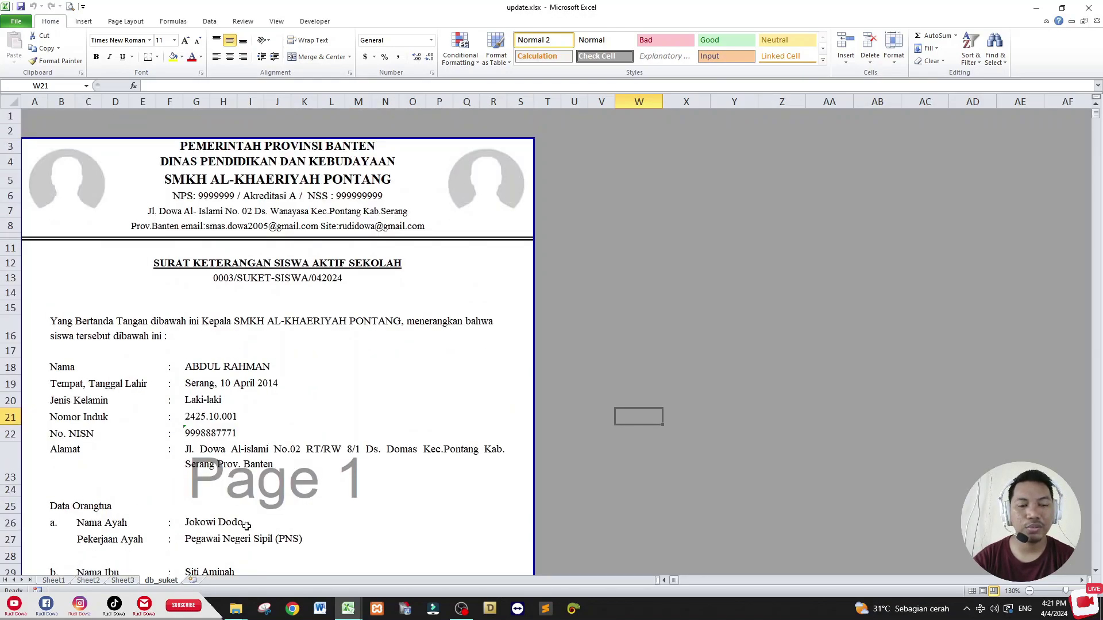
pyautogui.click(598, 263)
pyautogui.scroll(-3, 597, 263)
pyautogui.scroll(1, 574, 322)
# Step: Check cell H10 in app_ppdb_2425.xlsm's student table, then return to update.xlsx
pyautogui.click(574, 339)
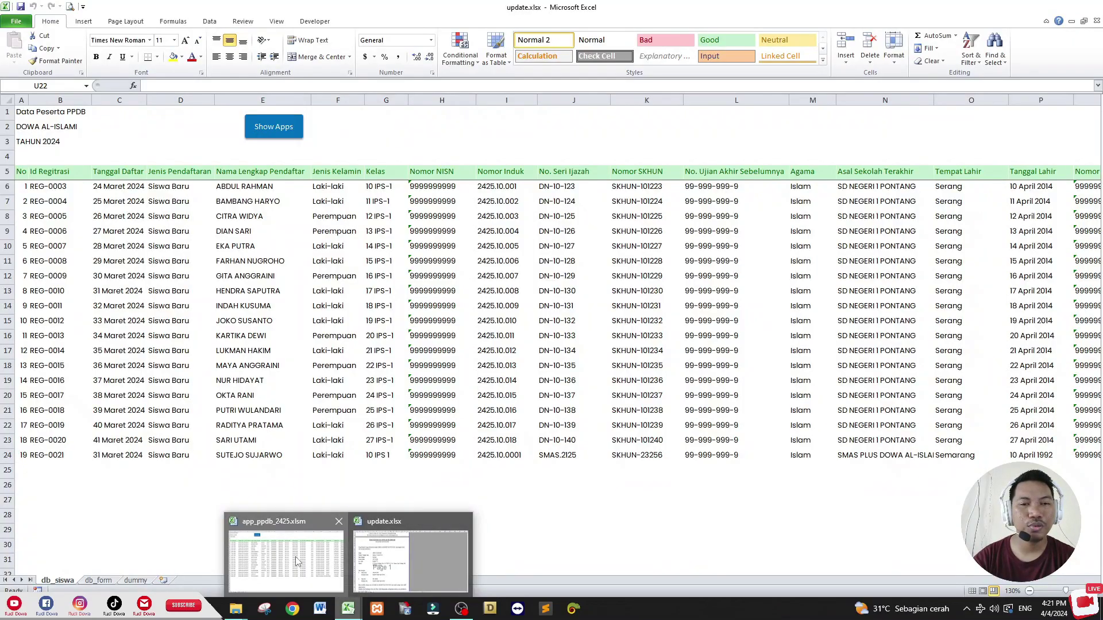
pyautogui.click(285, 560)
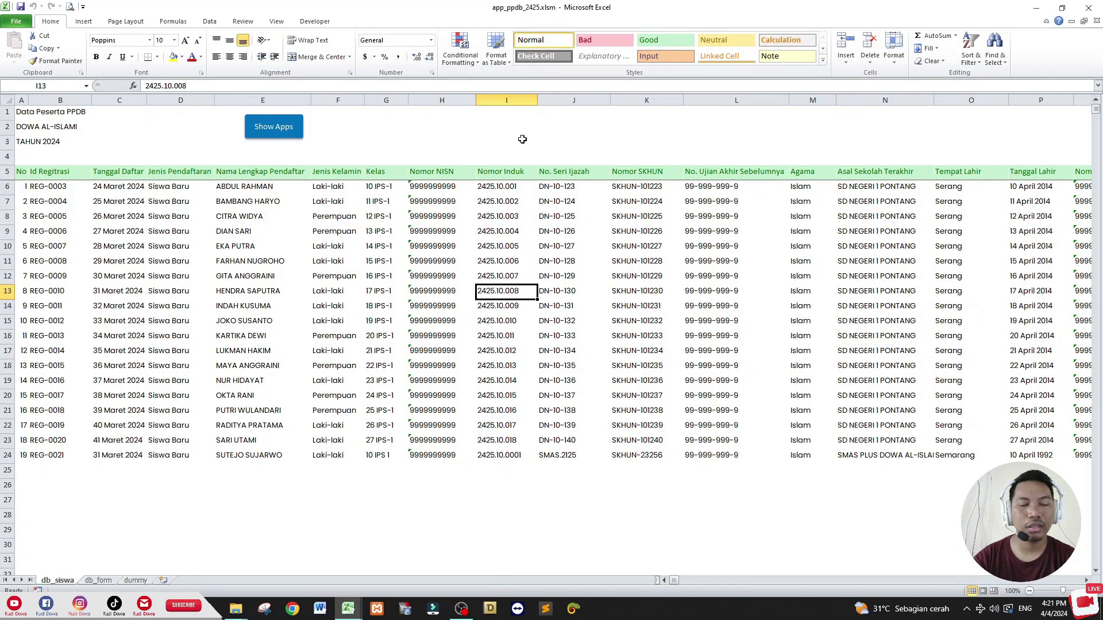
pyautogui.click(454, 247)
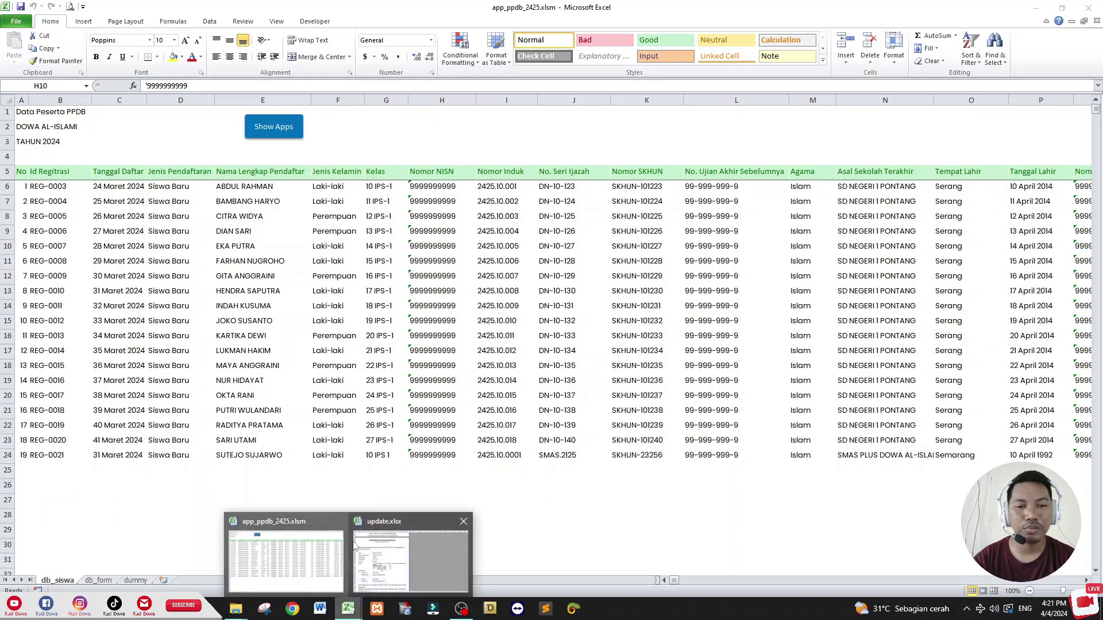
pyautogui.moveTo(347, 609)
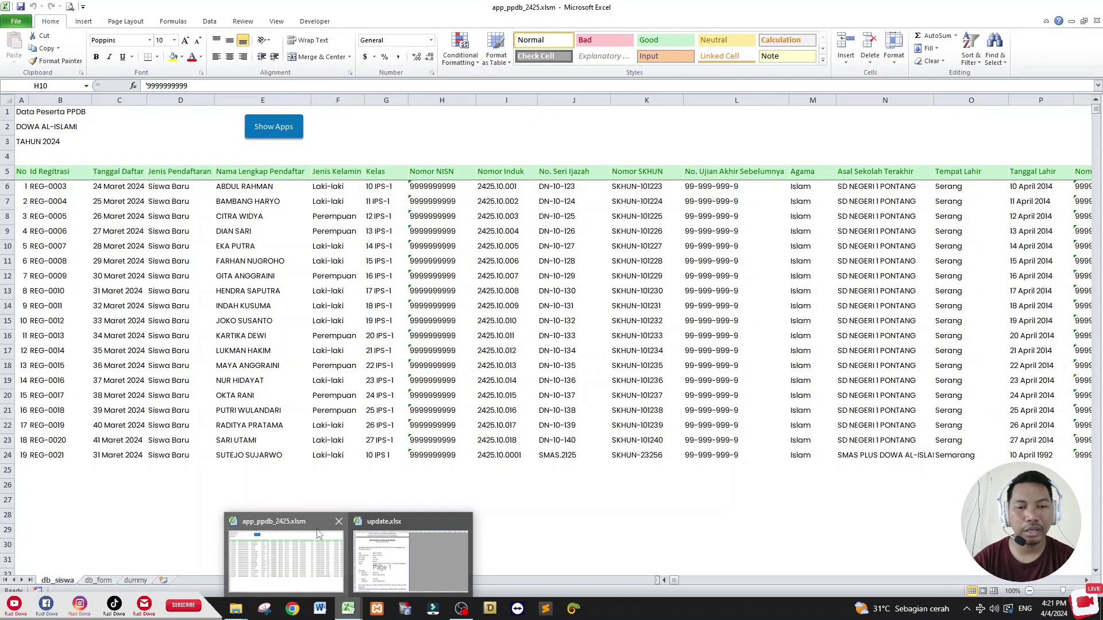
pyautogui.moveTo(384, 556)
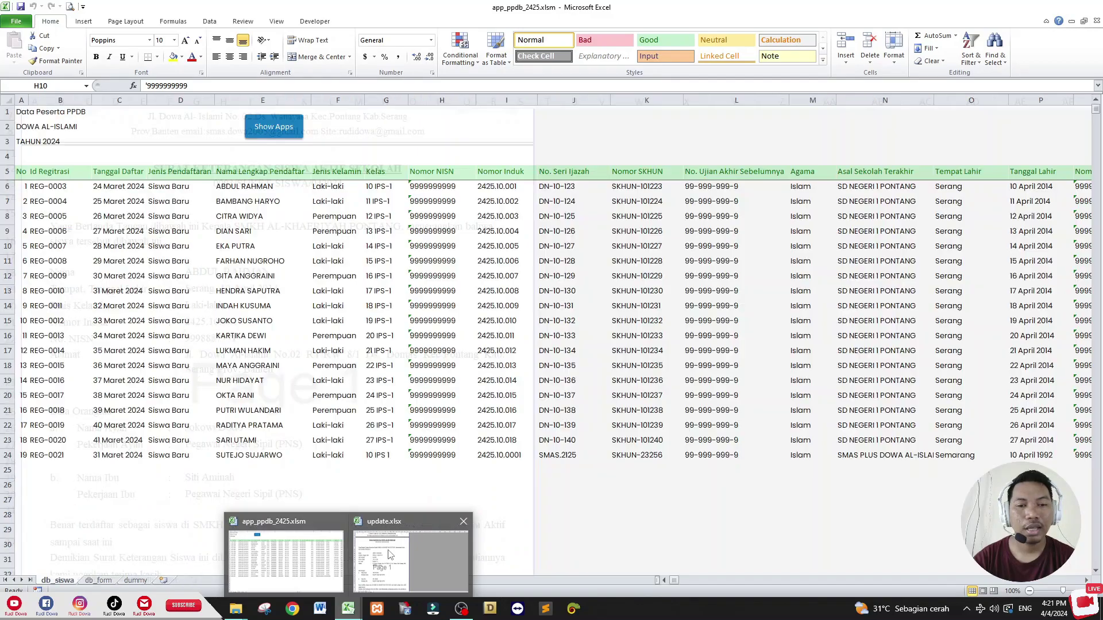
pyautogui.click(396, 549)
pyautogui.scroll(-3, 391, 344)
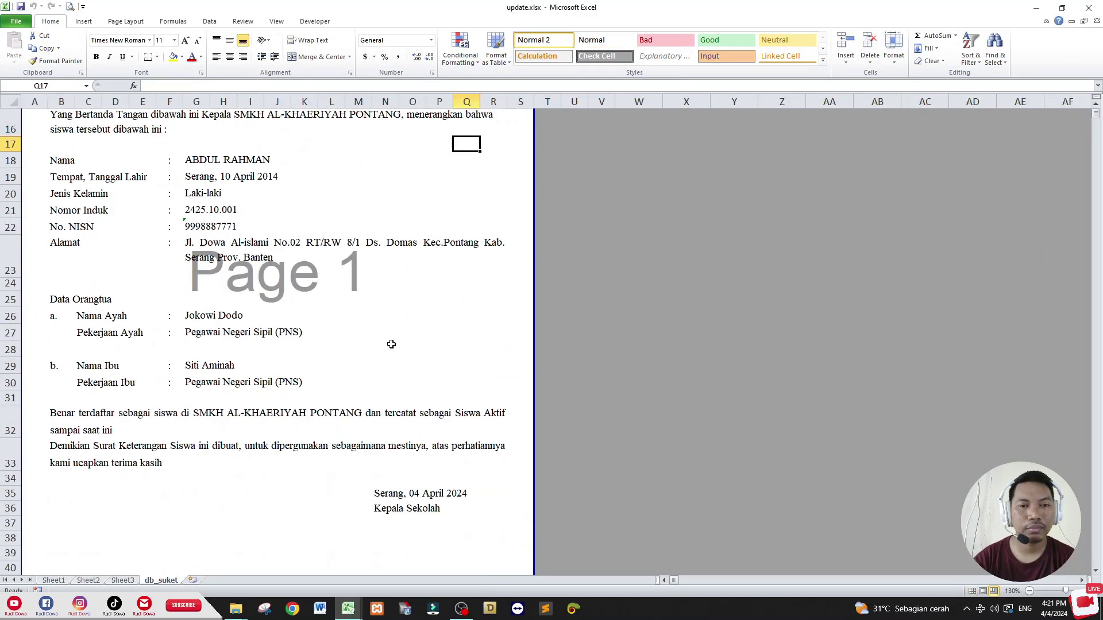
pyautogui.scroll(4, 383, 346)
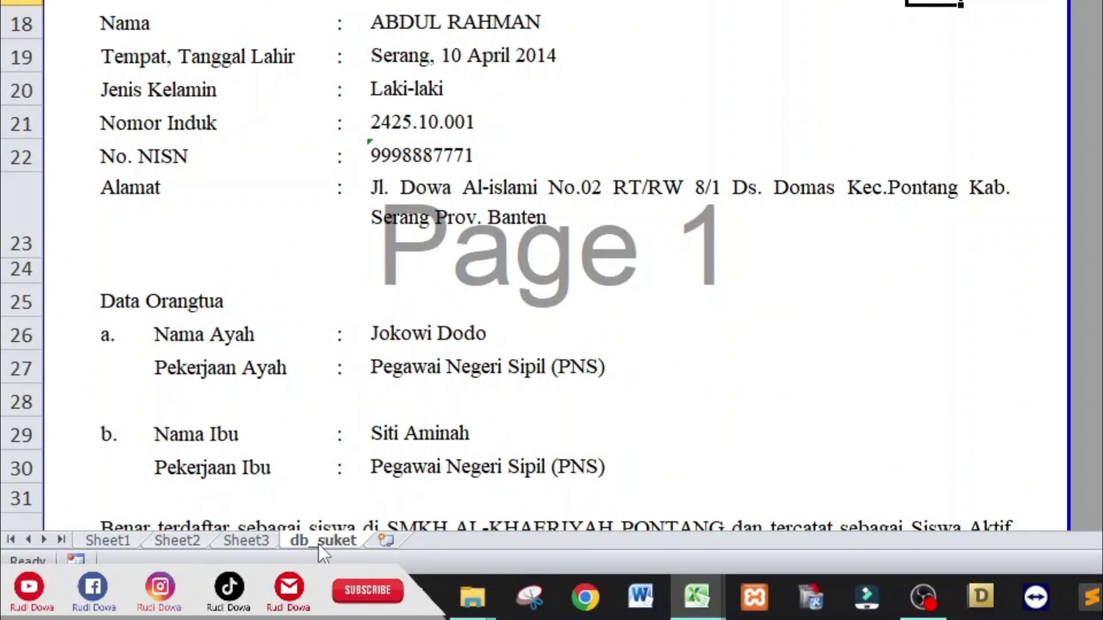
# Step: Give db_suket a Red tab, then copy it into app_ppdb_2425.xlsm at (move to end)
pyautogui.rightClick(318, 543)
pyautogui.moveTo(388, 443)
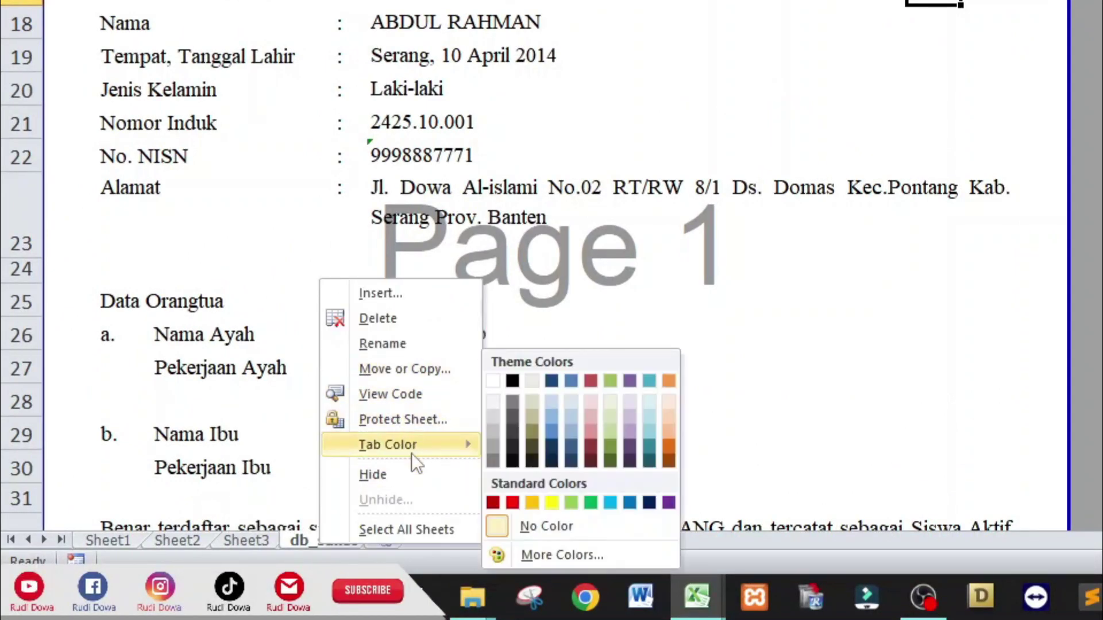
pyautogui.click(512, 503)
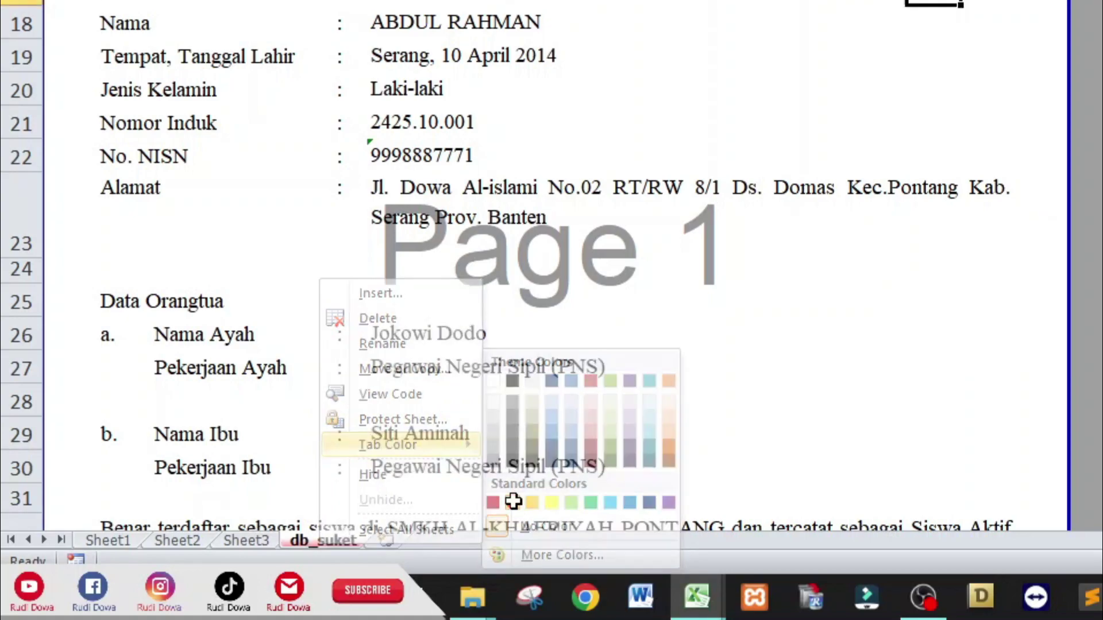
pyautogui.rightClick(336, 544)
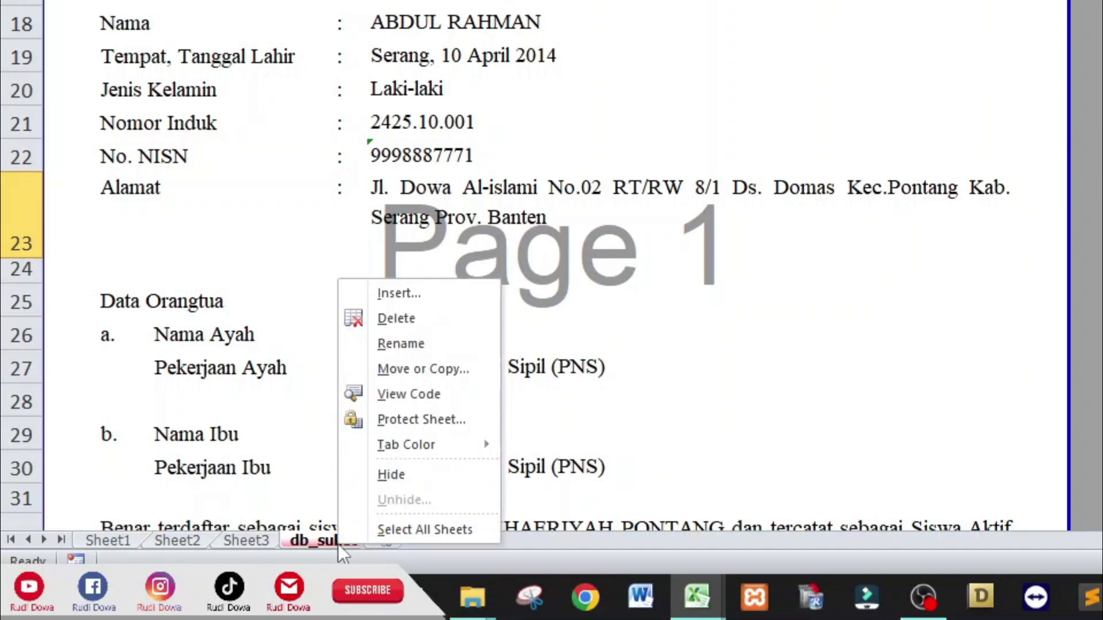
pyautogui.click(432, 368)
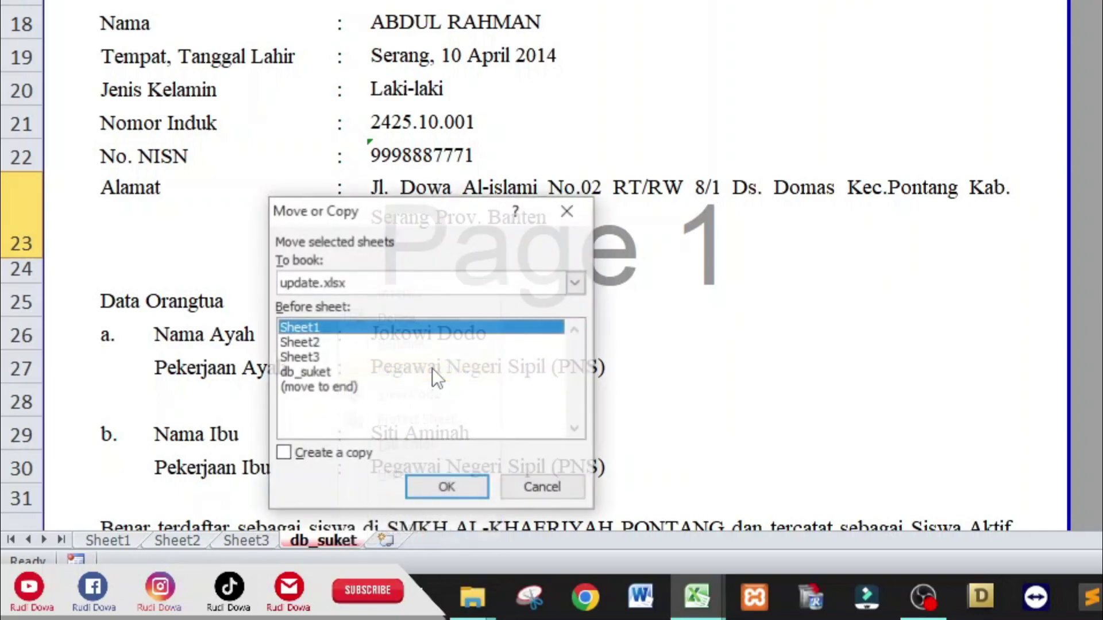
pyautogui.click(294, 462)
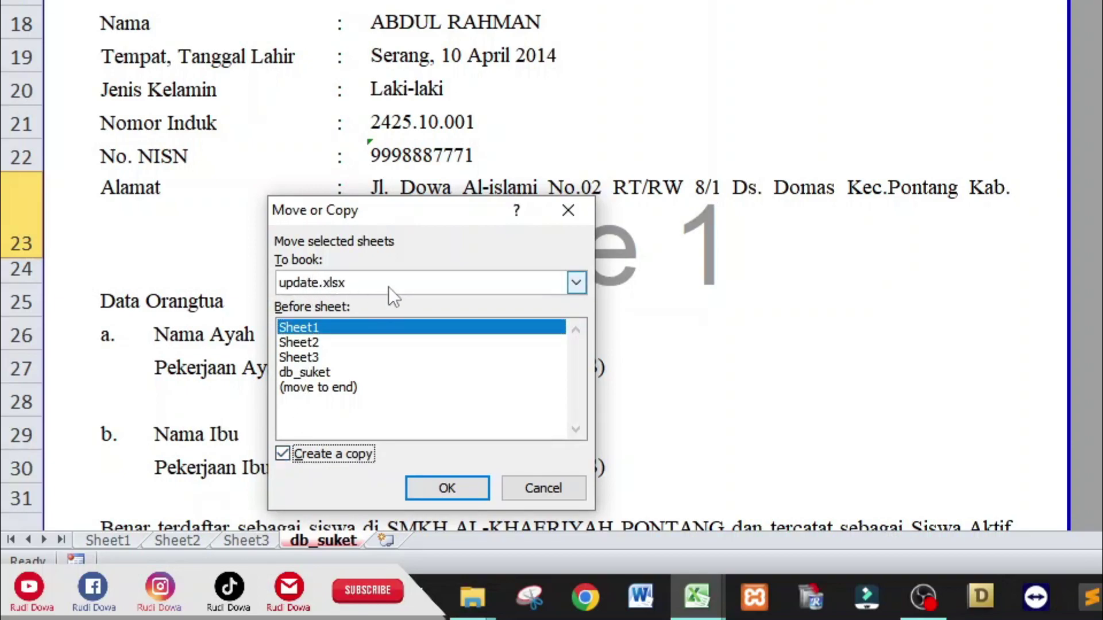
pyautogui.click(423, 281)
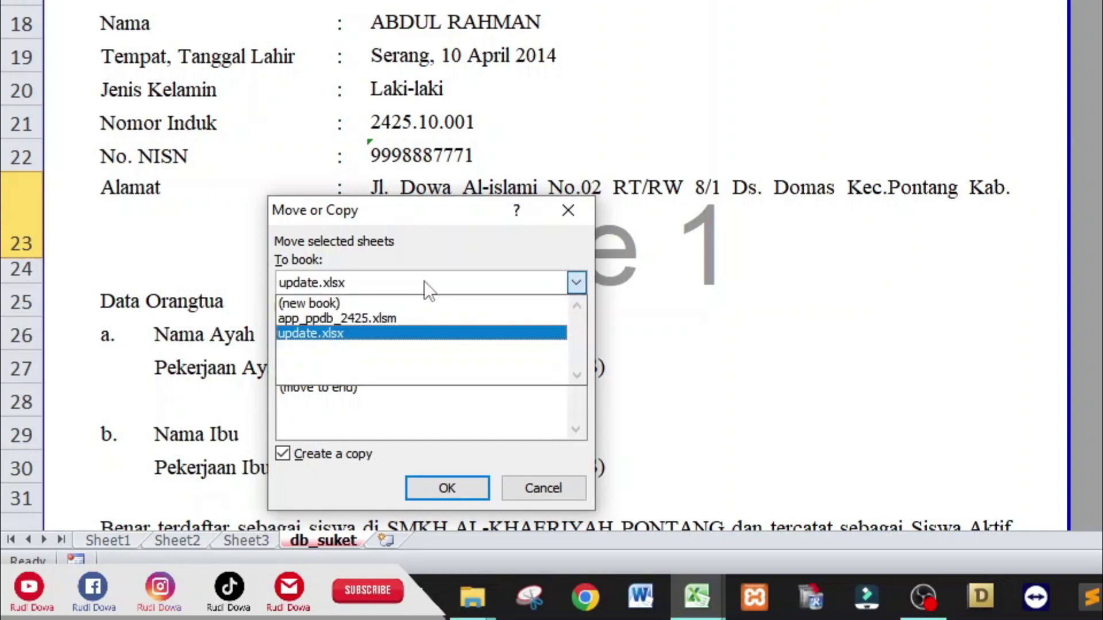
pyautogui.click(345, 318)
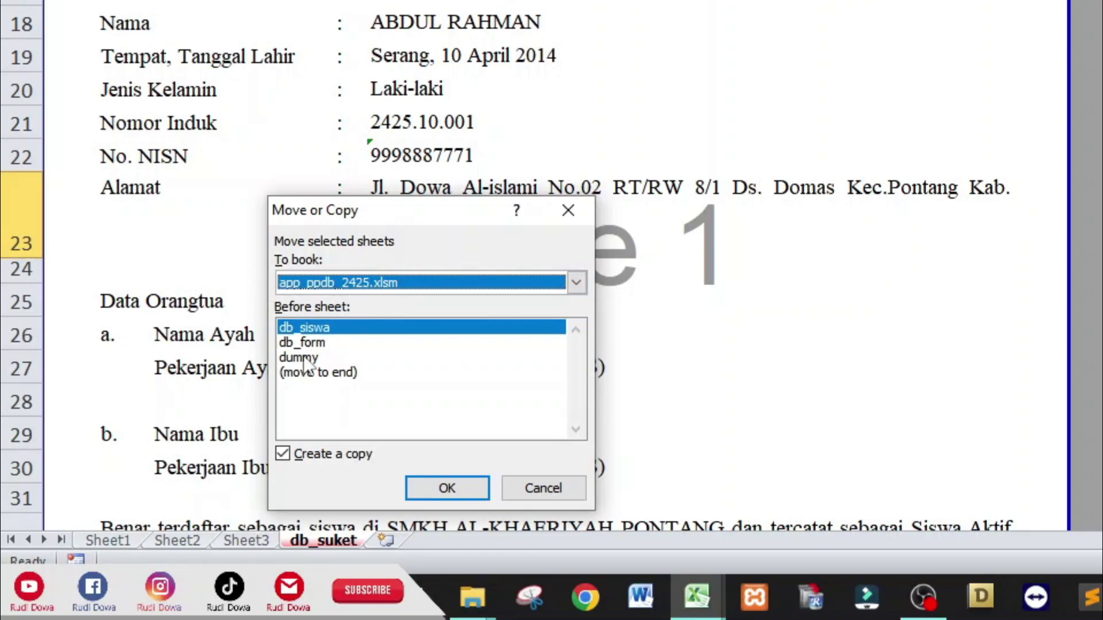
pyautogui.click(326, 373)
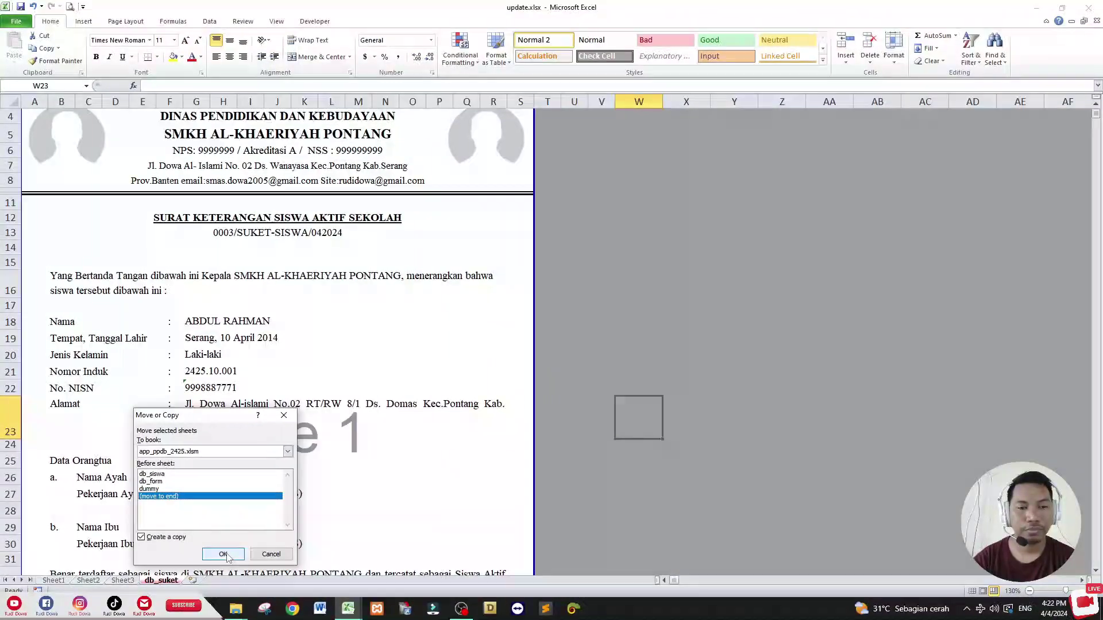
pyautogui.click(284, 536)
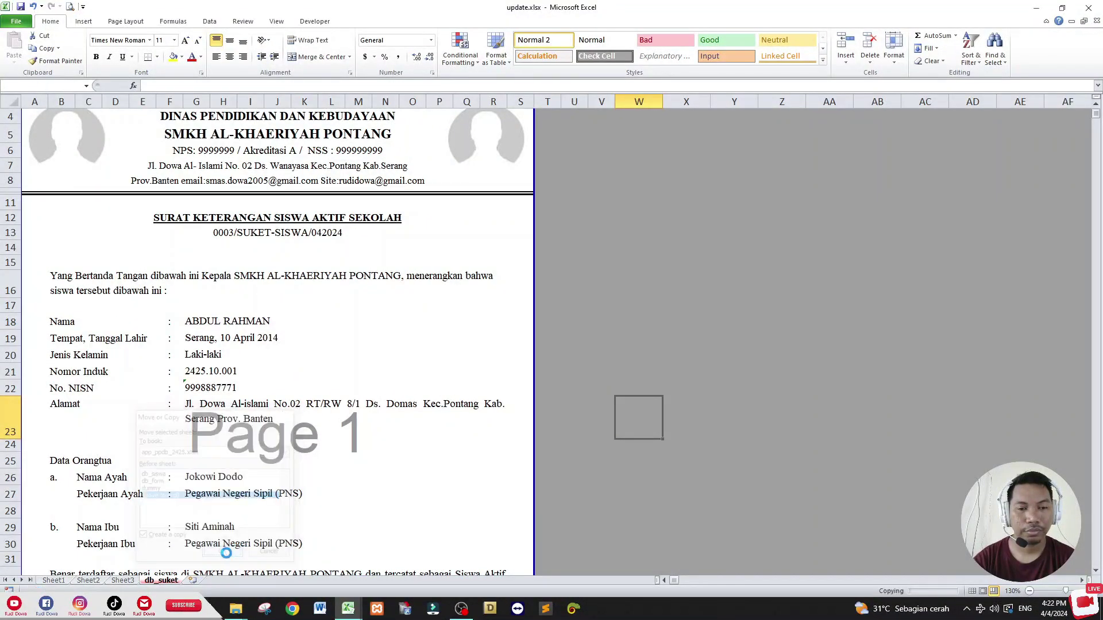
# Step: Close the update.xlsx workbook
pyautogui.click(637, 290)
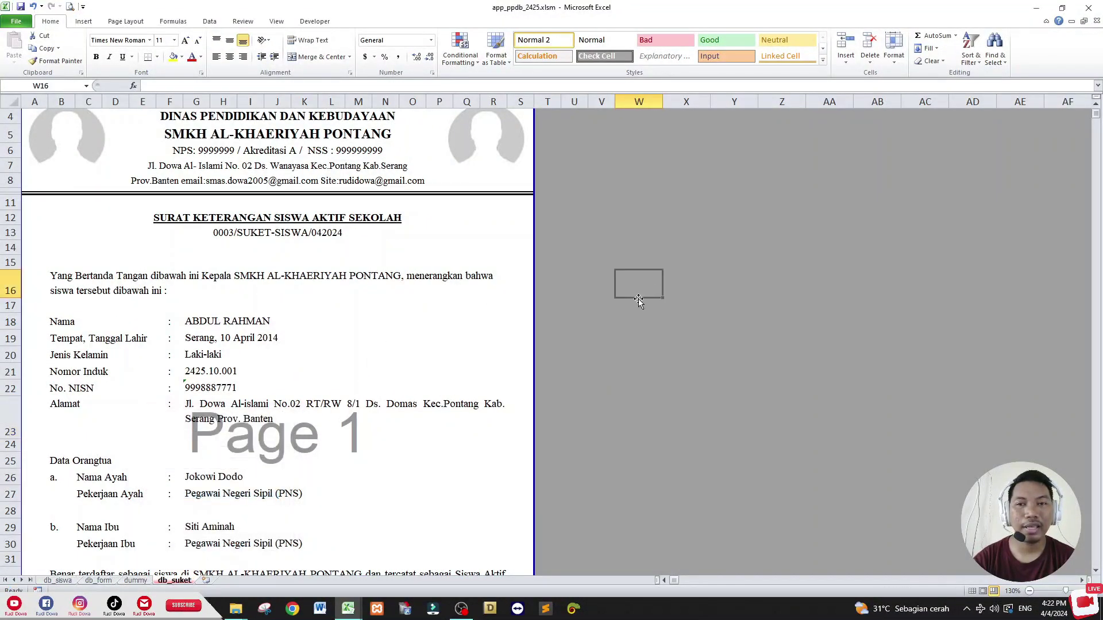
pyautogui.moveTo(347, 608)
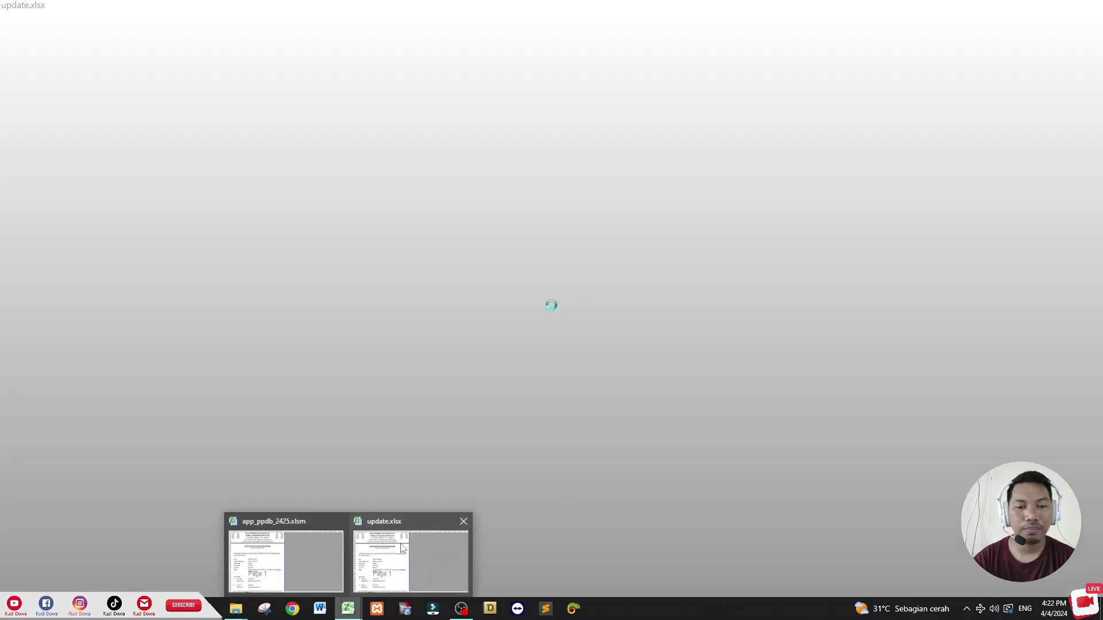
pyautogui.click(402, 548)
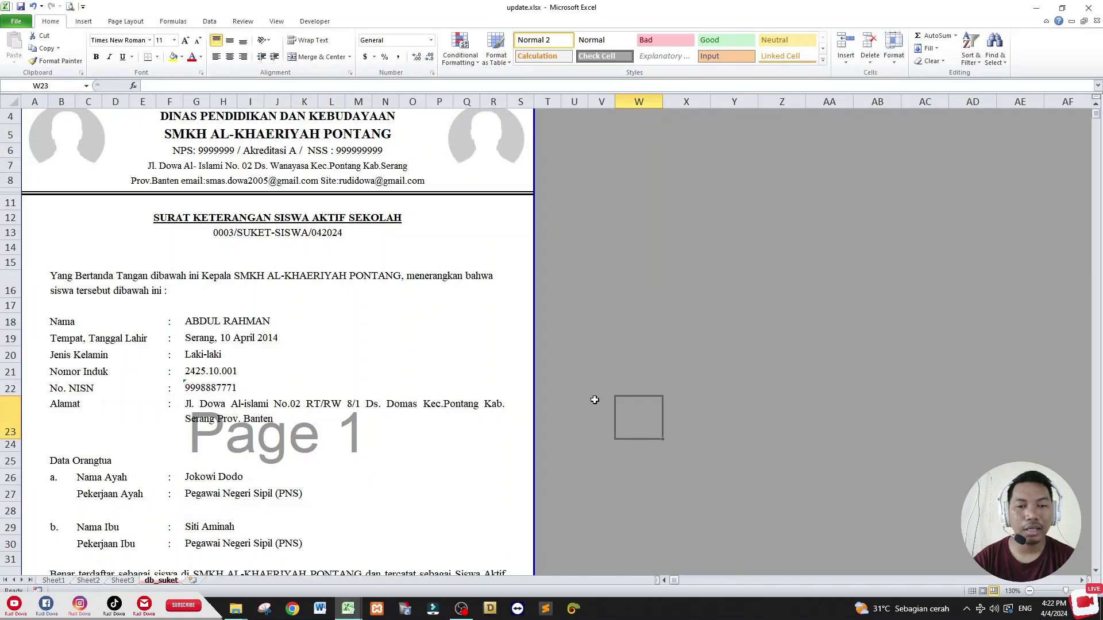
pyautogui.click(1088, 8)
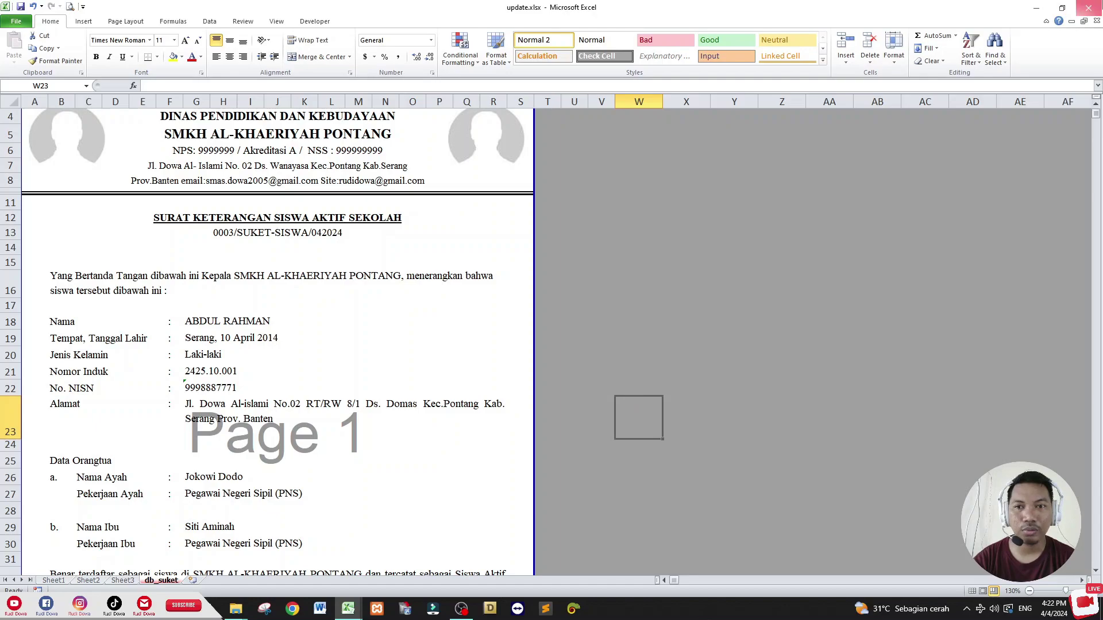
# Step: Look over the app_ppdb_2425.xlsm workbook, then bring up the updater_ppdb2425 folder window
pyautogui.click(712, 247)
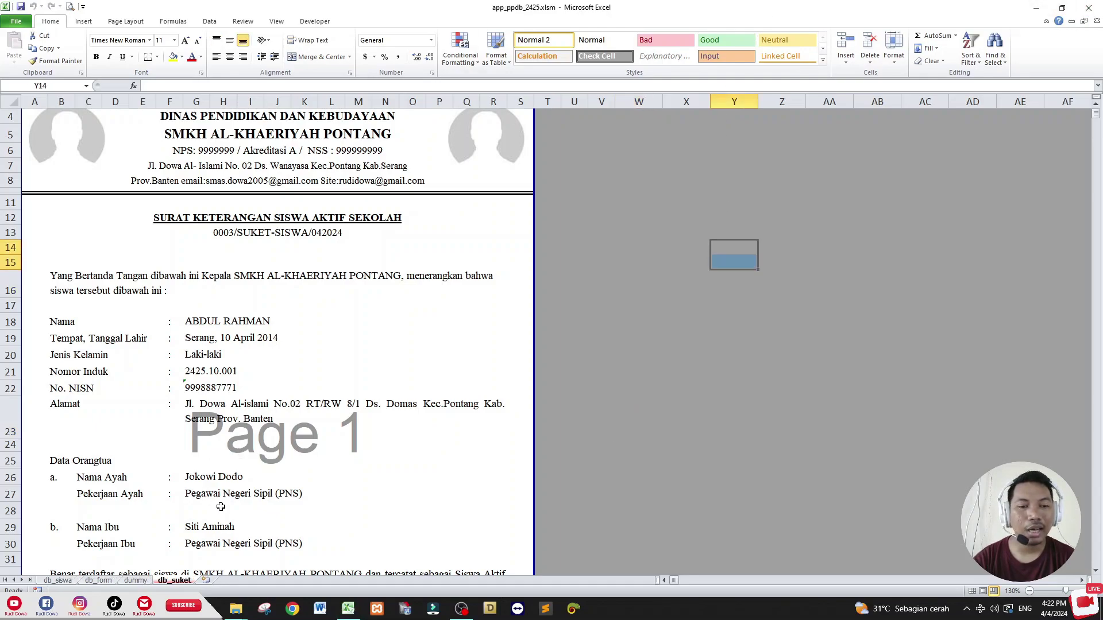
pyautogui.click(686, 102)
pyautogui.click(630, 230)
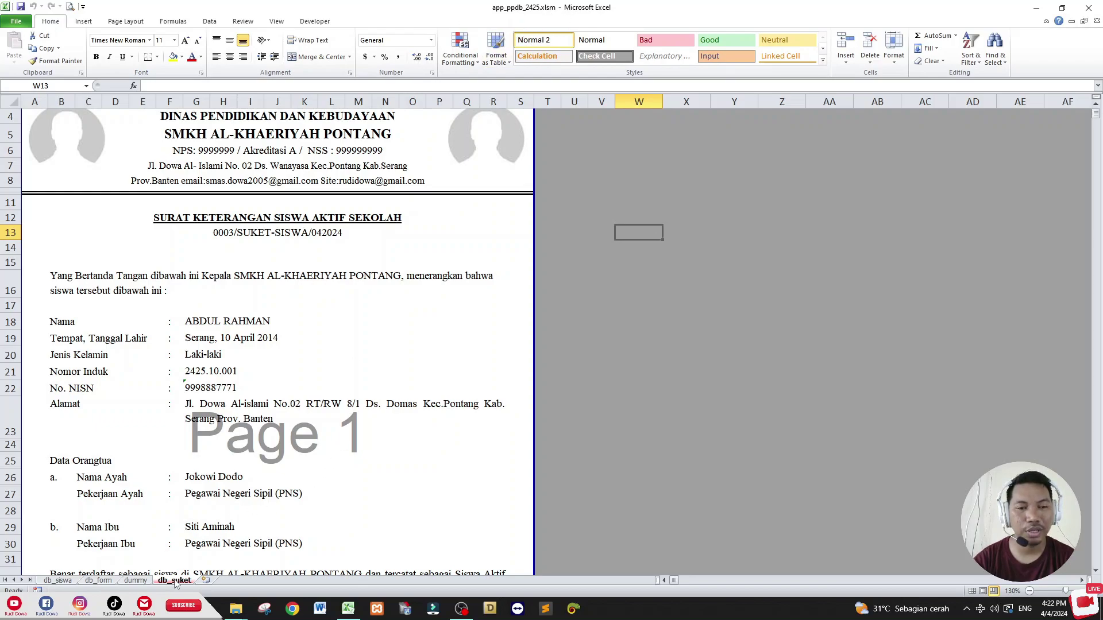
pyautogui.click(571, 429)
pyautogui.scroll(-2, 372, 262)
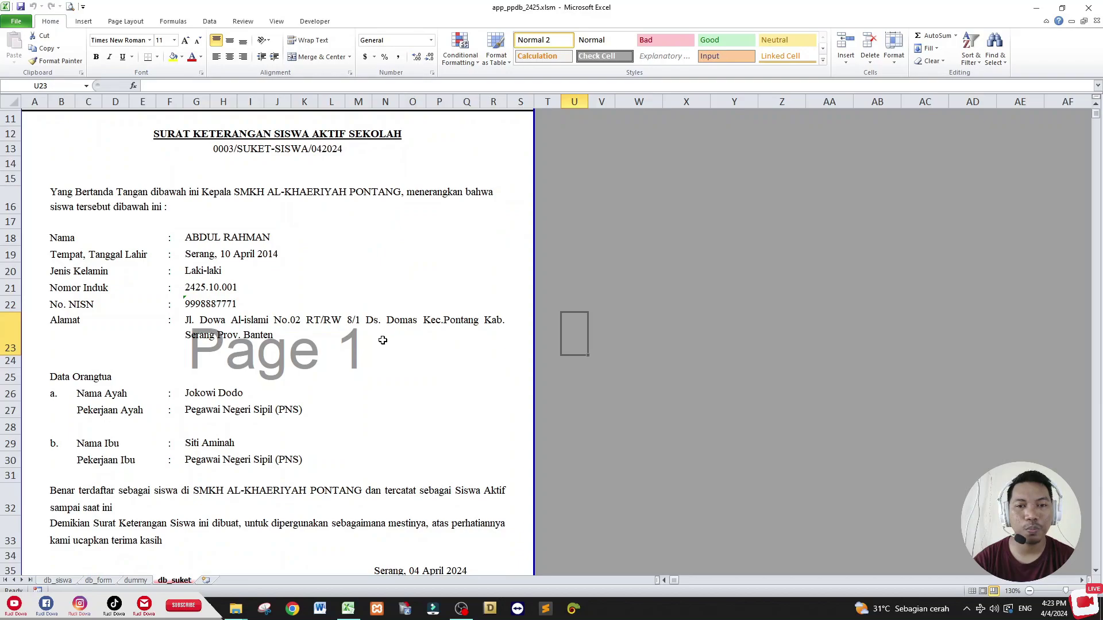
pyautogui.scroll(-4, 372, 309)
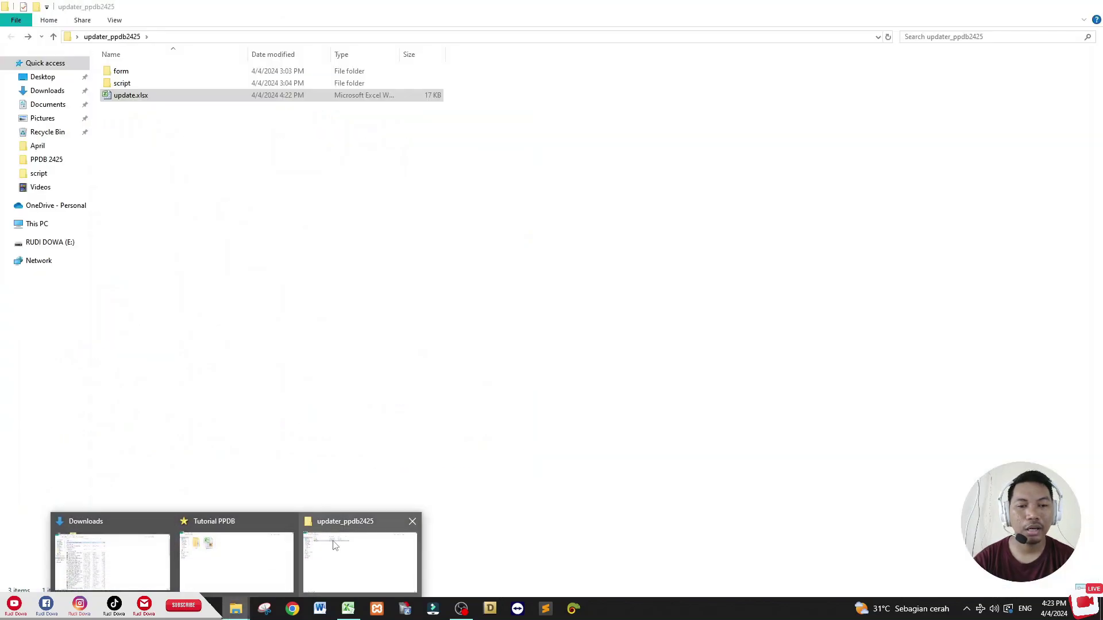
pyautogui.scroll(7, 546, 318)
pyautogui.click(547, 318)
pyautogui.scroll(-2, 574, 322)
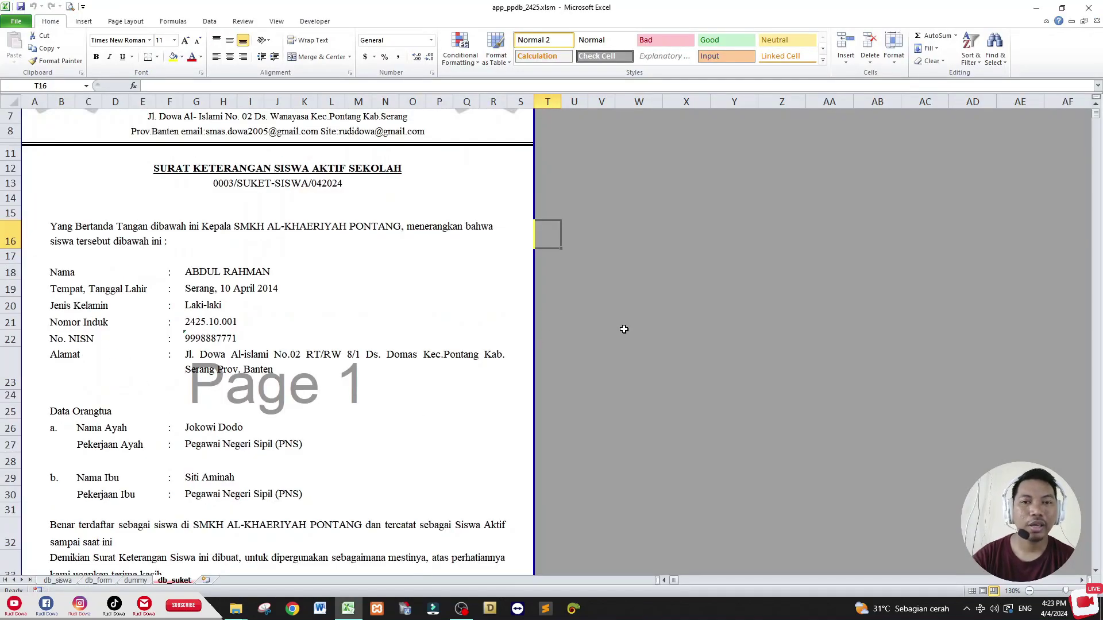
pyautogui.click(629, 322)
pyautogui.scroll(2, 606, 316)
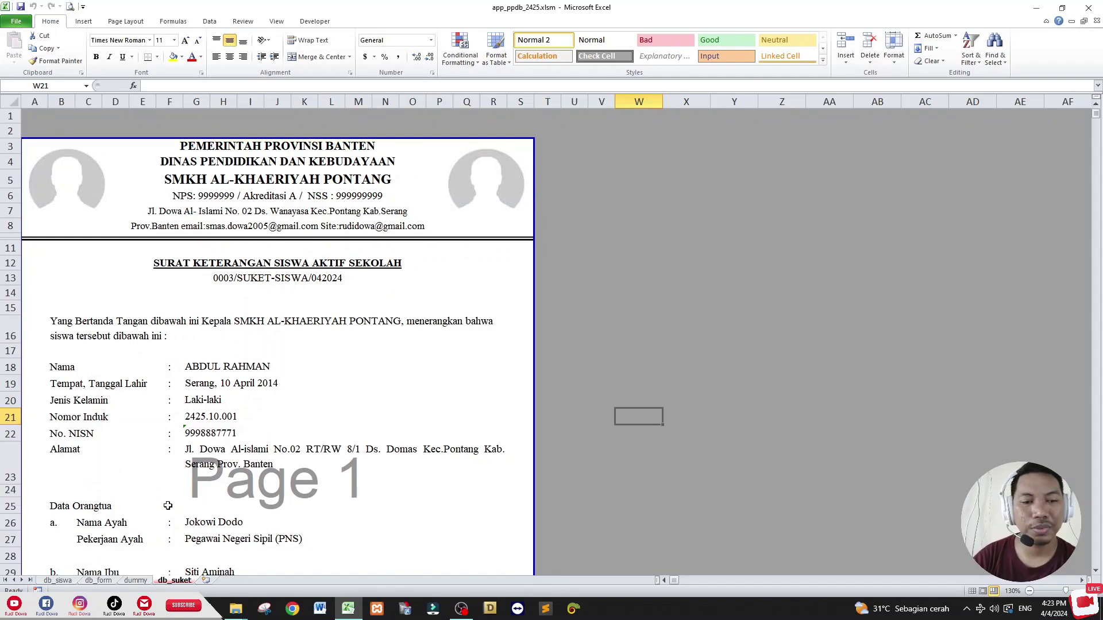
pyautogui.click(547, 308)
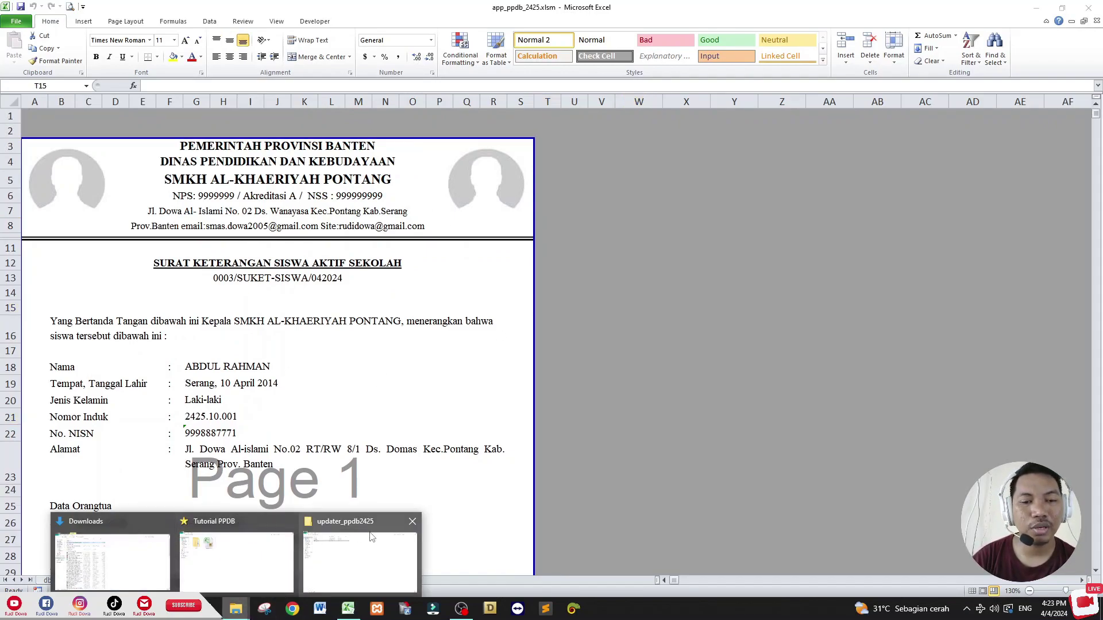
pyautogui.click(425, 569)
# Step: Inspect uf_datasiswa.frm and .frx in the form folder, then return to app_ppdb_2425.xlsm
pyautogui.doubleClick(129, 73)
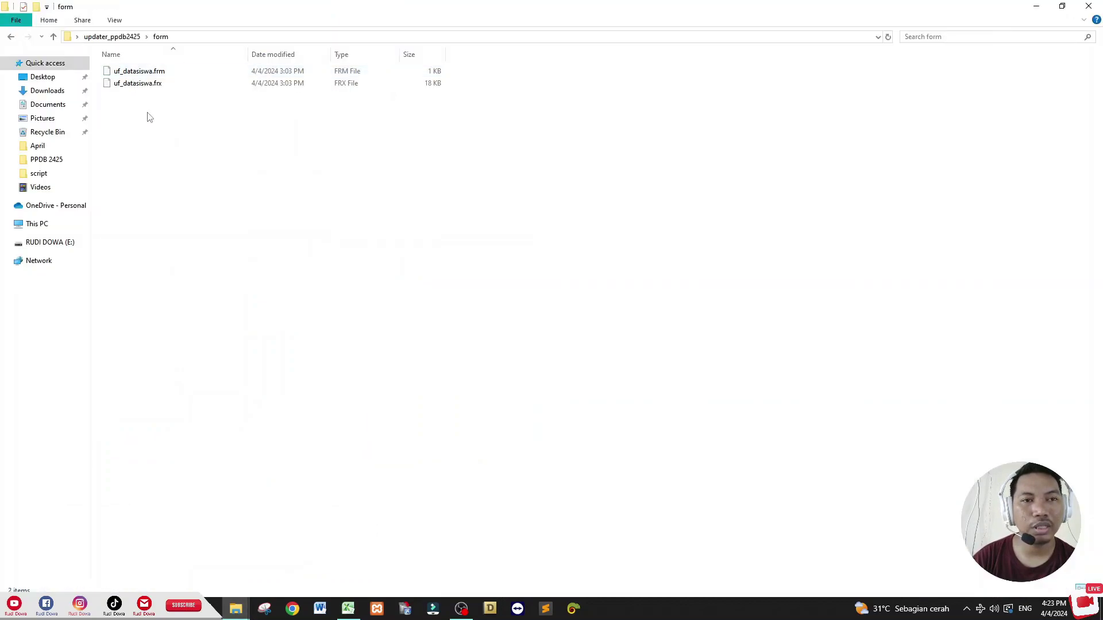
pyautogui.click(149, 72)
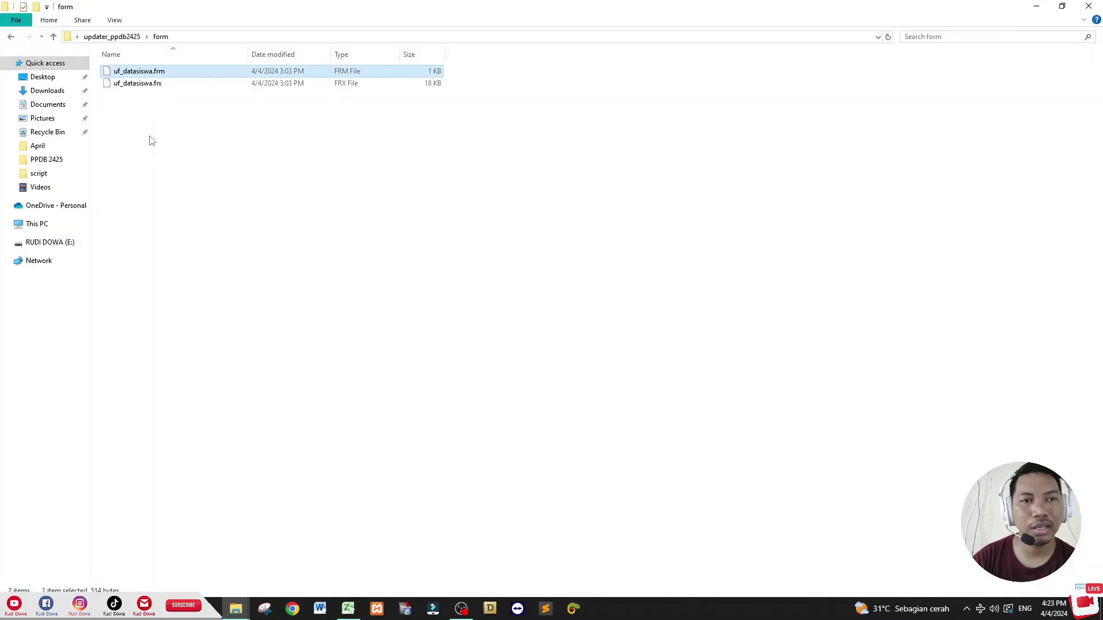
pyautogui.keyDown('ctrl'); pyautogui.scroll(1, 144, 103); pyautogui.keyUp('ctrl')
pyautogui.keyDown('ctrl'); pyautogui.scroll(2, 144, 102); pyautogui.keyUp('ctrl')
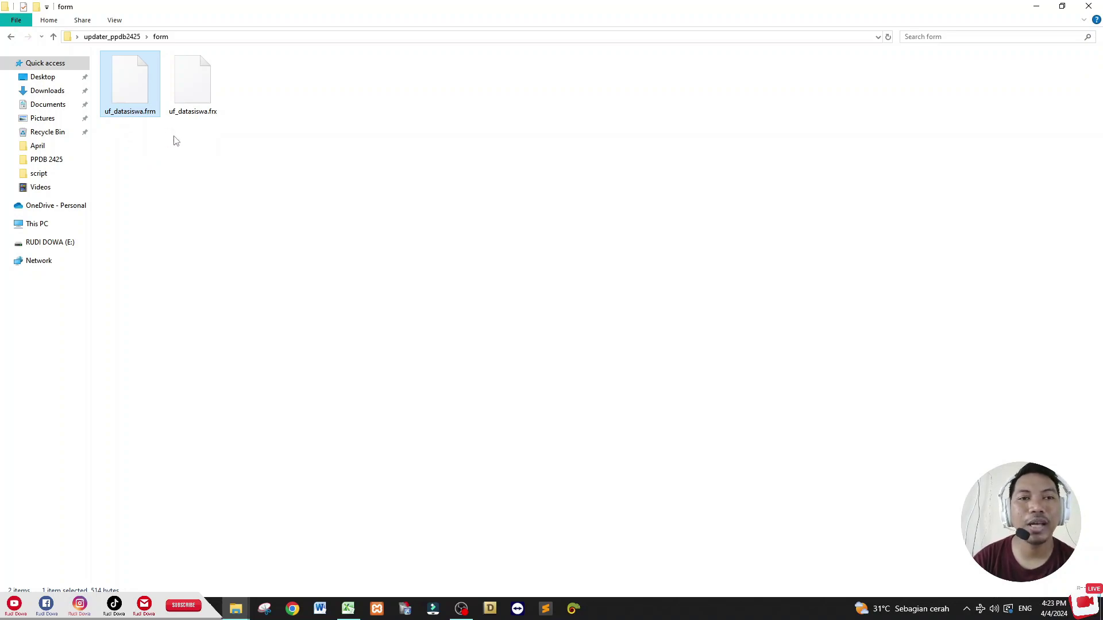
pyautogui.click(172, 138)
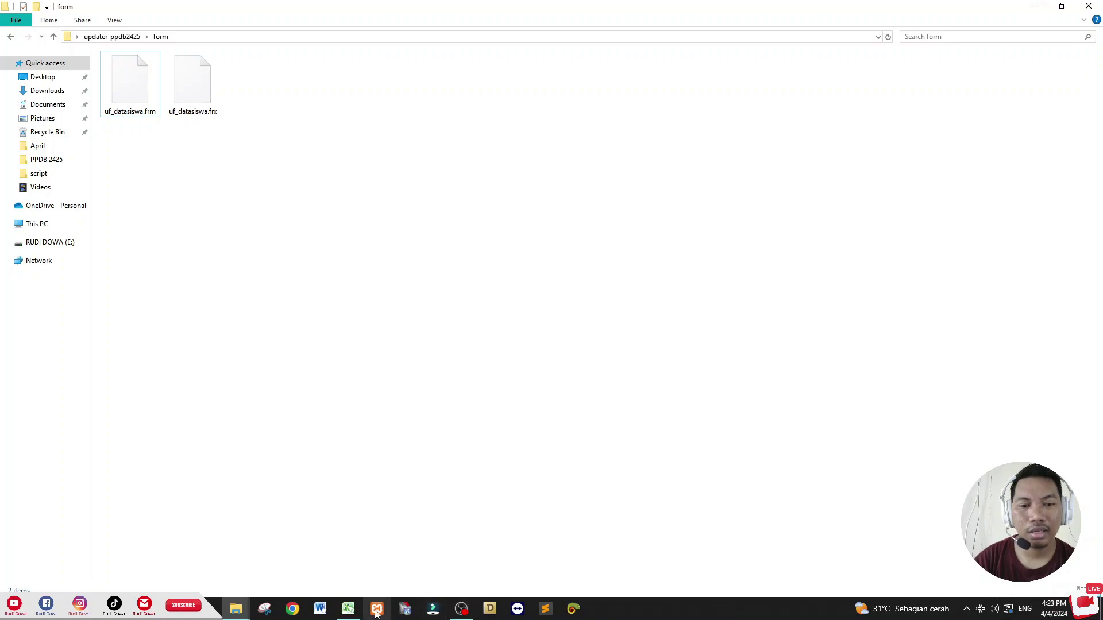
pyautogui.click(348, 608)
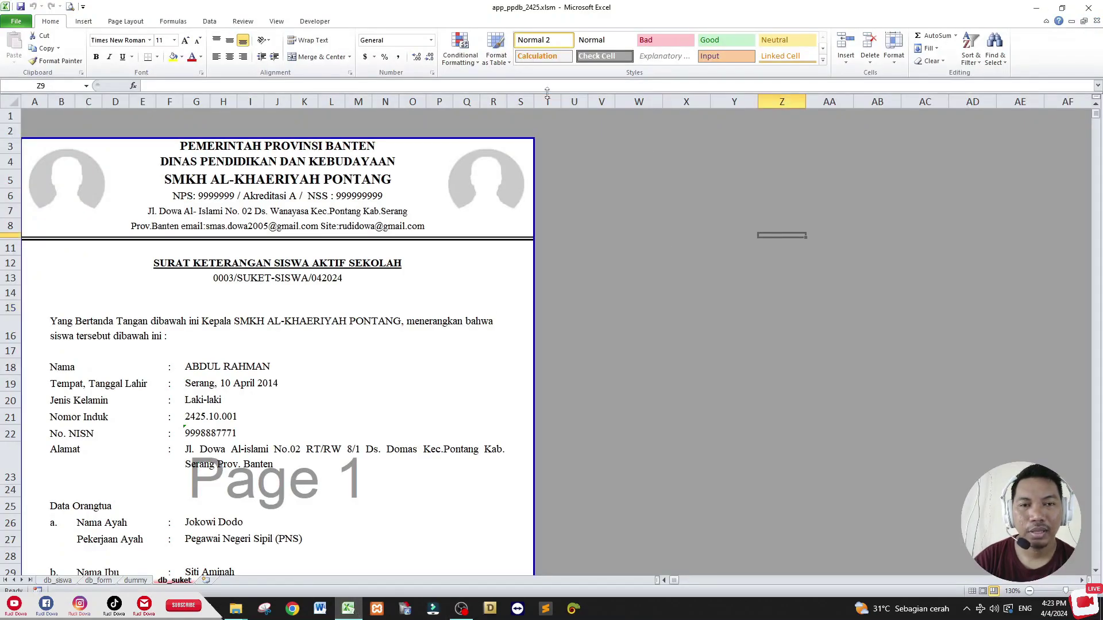
# Step: Open the Visual Basic editor from the Developer tab and maximize it
pyautogui.click(320, 22)
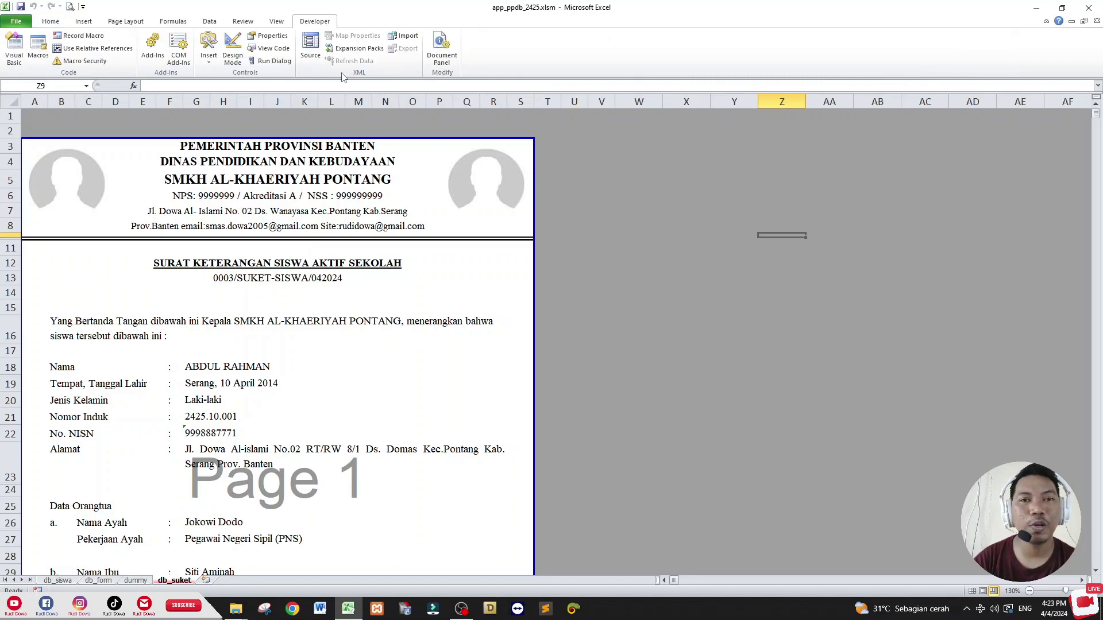
pyautogui.click(12, 52)
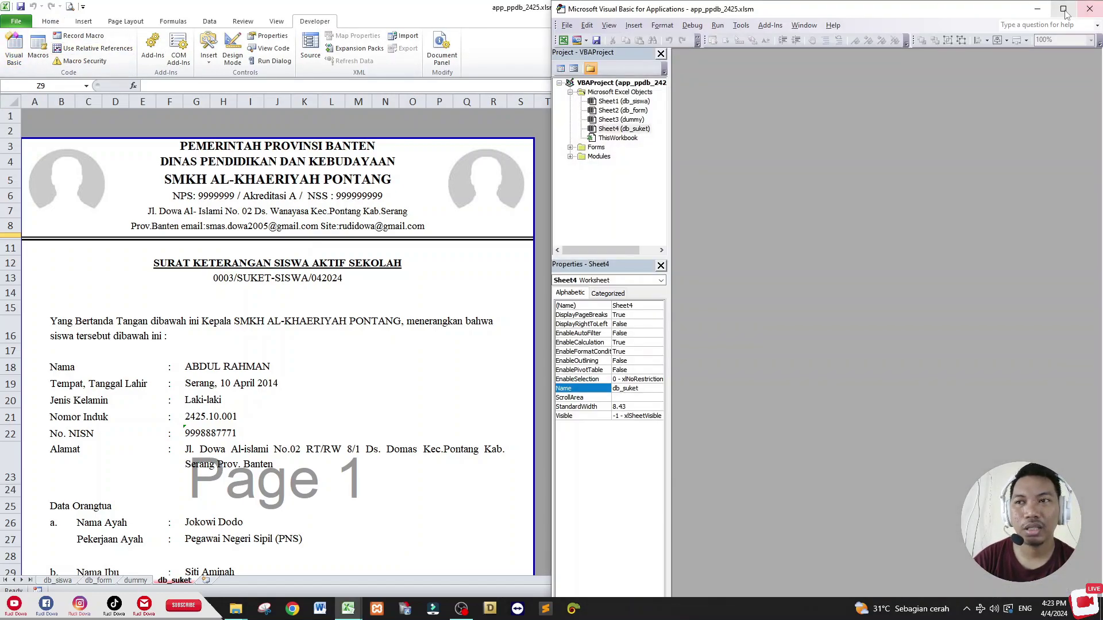
pyautogui.click(1063, 9)
# Step: Expand Forms in the Project Explorer and show the uf_datasiswa form's designer
pyautogui.click(19, 143)
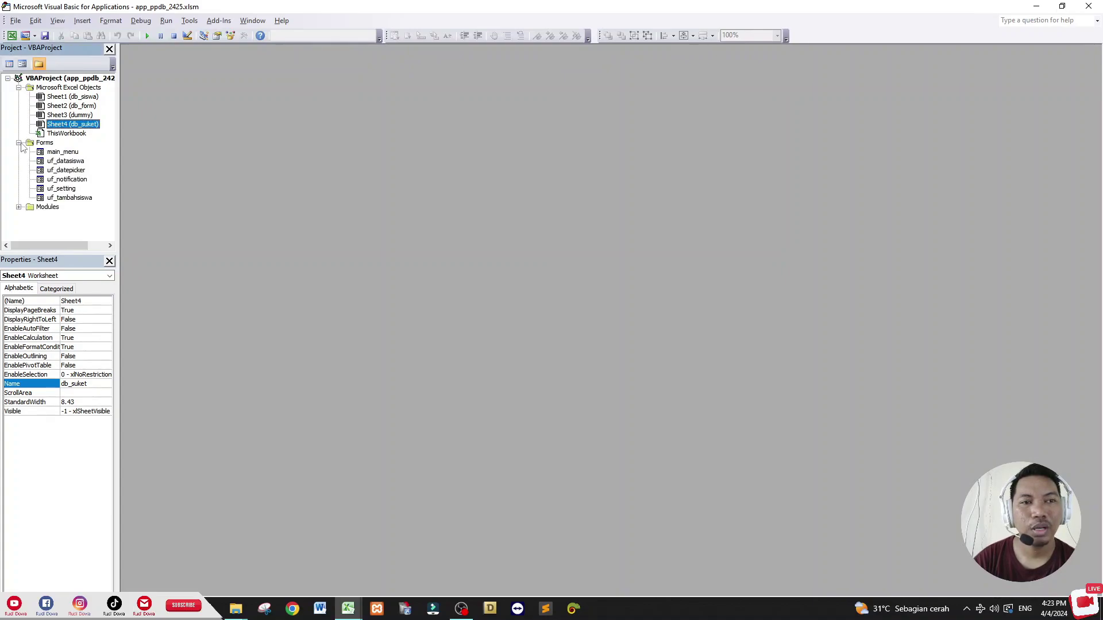
pyautogui.click(58, 162)
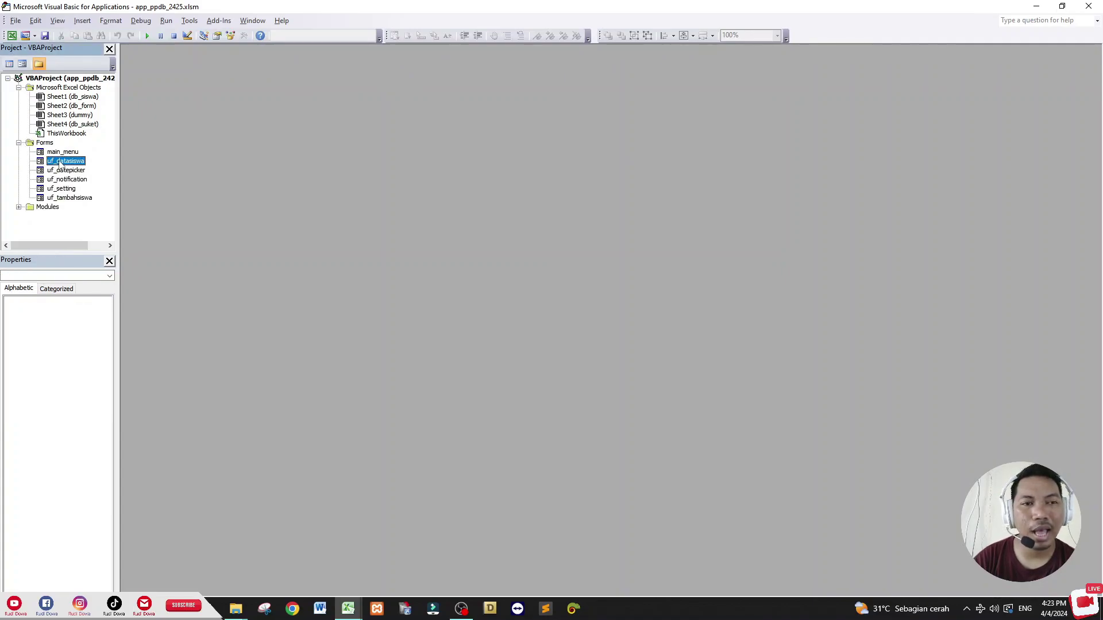
pyautogui.doubleClick(59, 163)
pyautogui.click(68, 164)
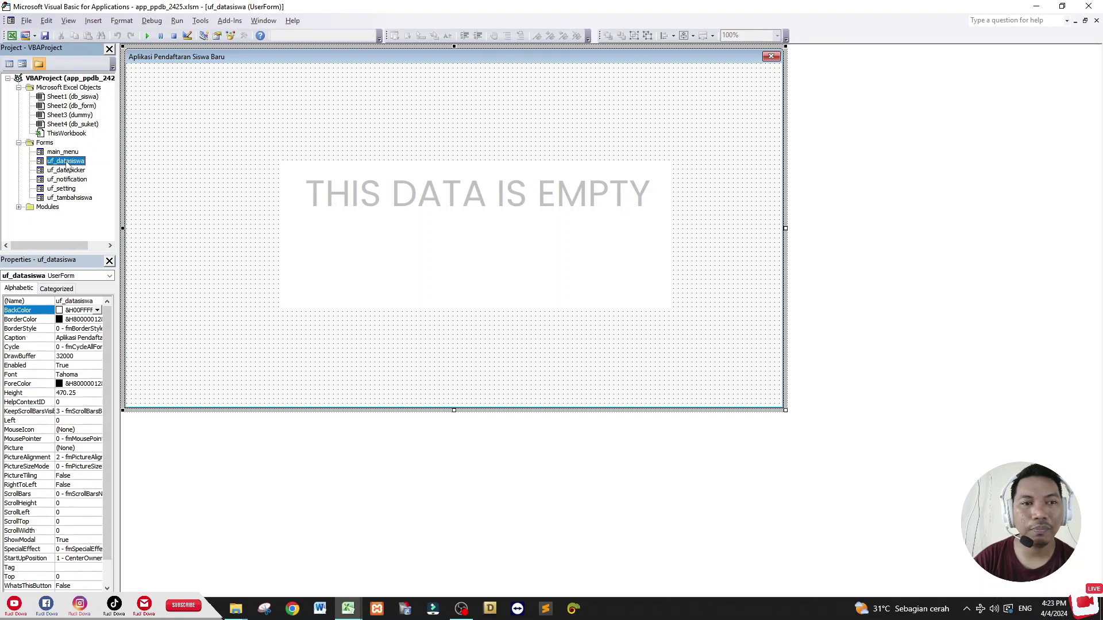
pyautogui.rightClick(66, 163)
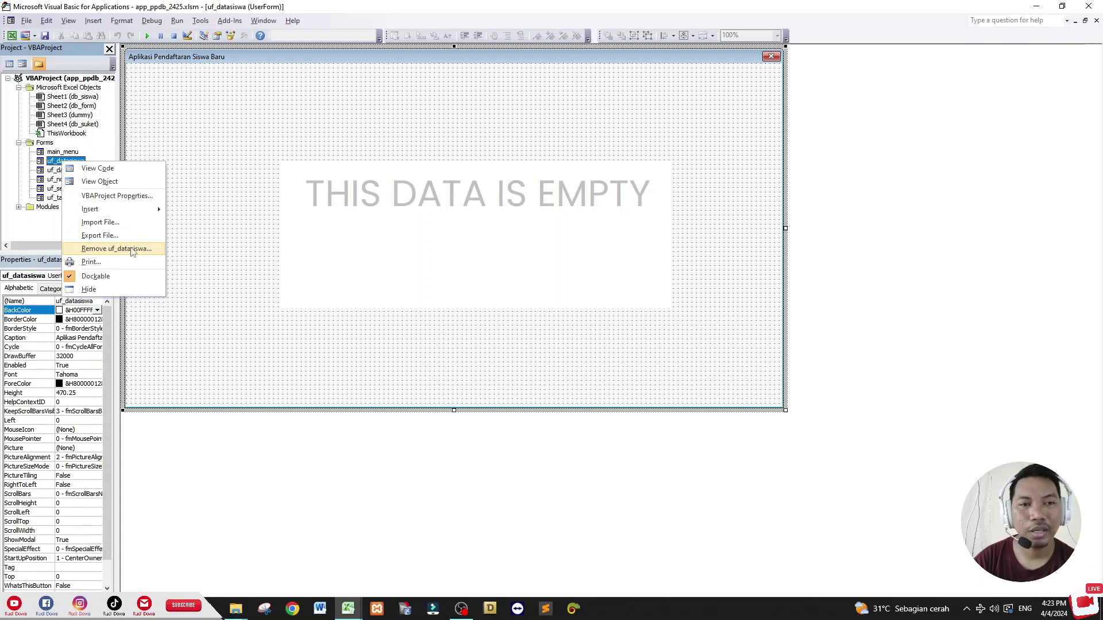
pyautogui.click(182, 148)
pyautogui.rightClick(50, 144)
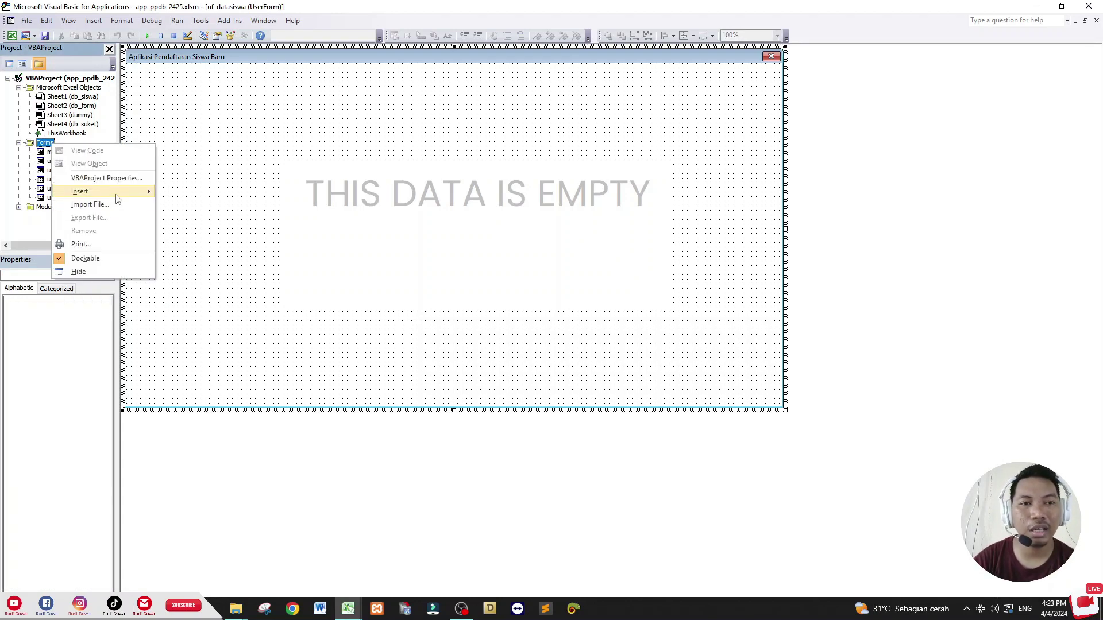
pyautogui.click(236, 608)
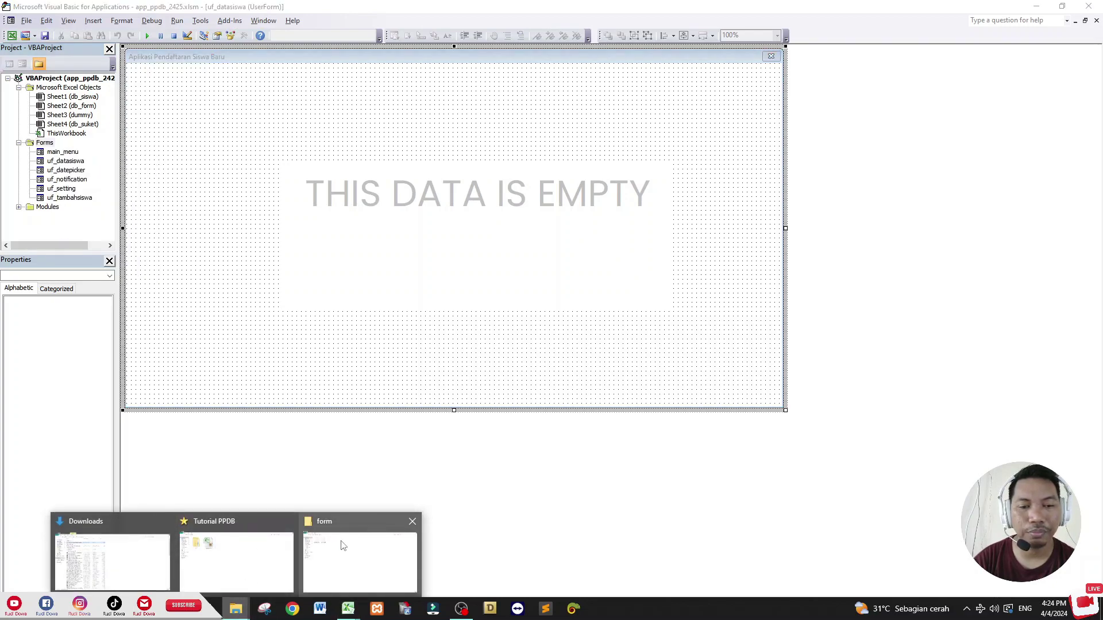
pyautogui.click(206, 160)
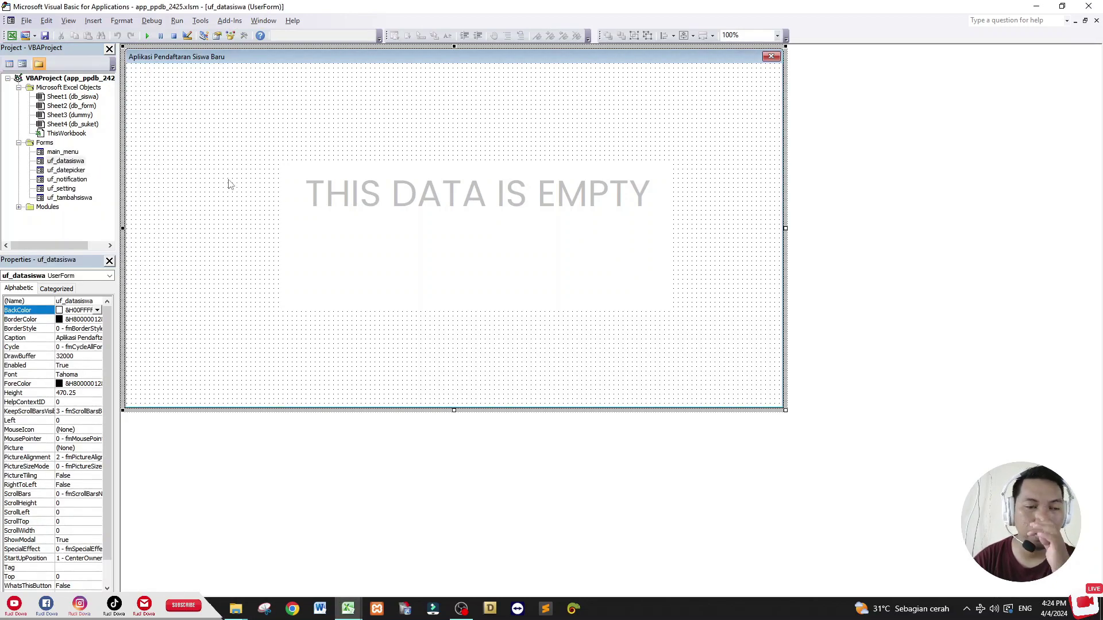
pyautogui.click(69, 163)
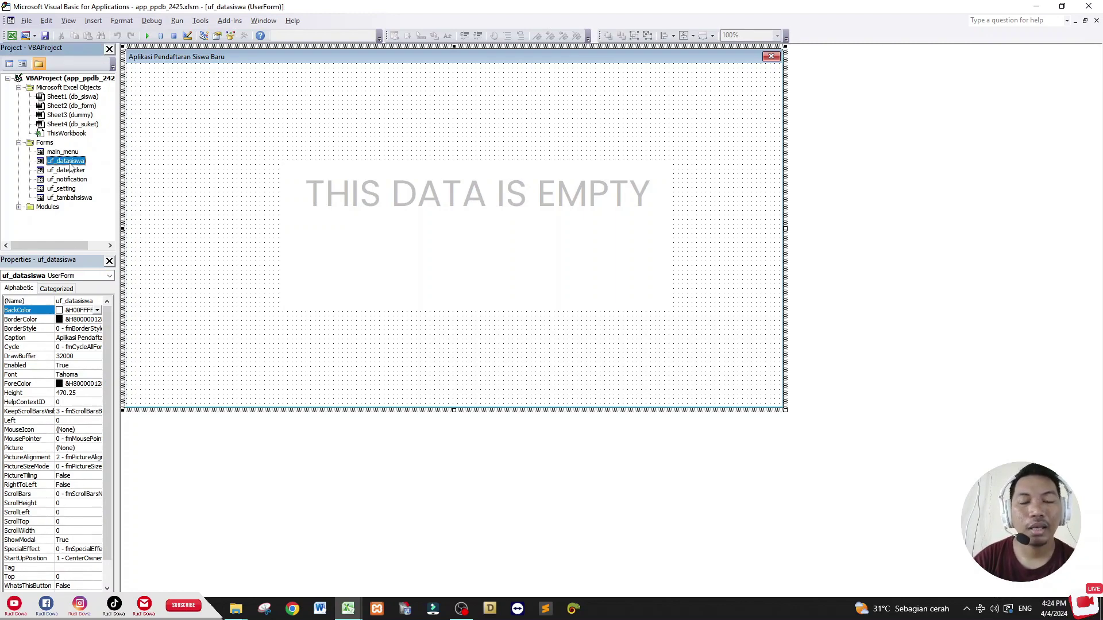
# Step: Remove uf_datasiswa from the project, answering No to exporting it first
pyautogui.rightClick(70, 166)
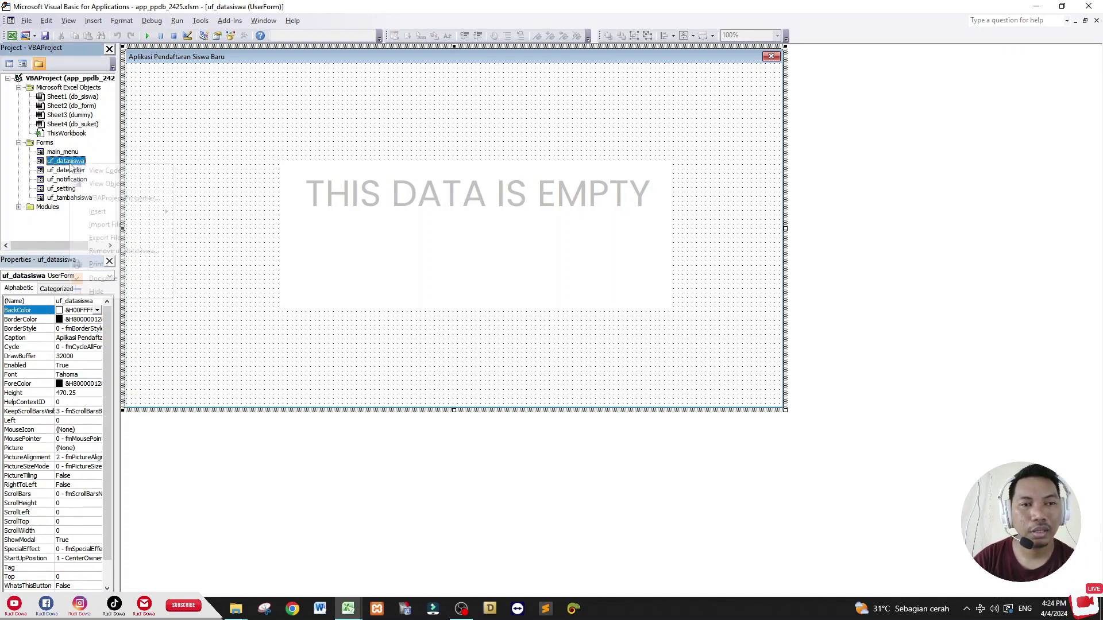
pyautogui.click(114, 253)
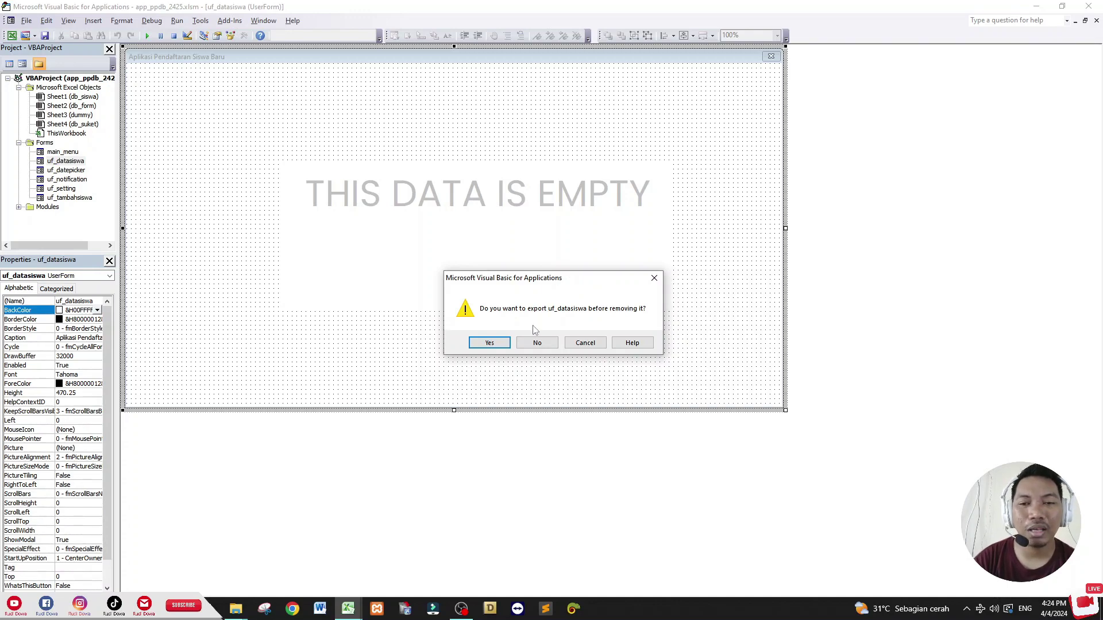
pyautogui.click(534, 343)
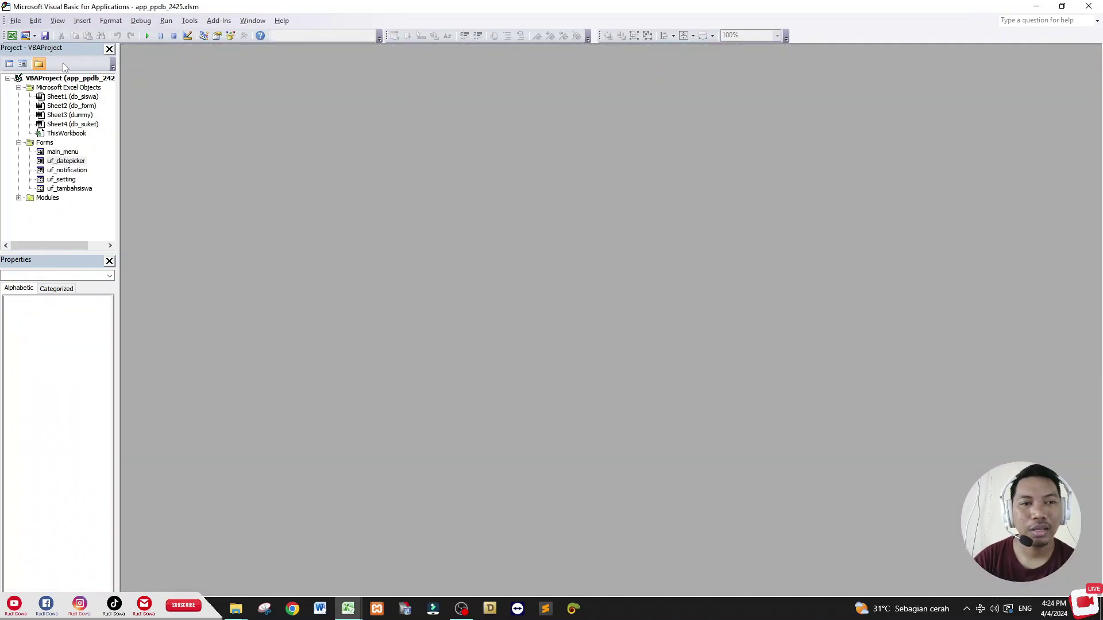
# Step: Import uf_datasiswa.frm from Desktop\updater_ppdb2425\form into the Forms folder and open its designer
pyautogui.rightClick(45, 144)
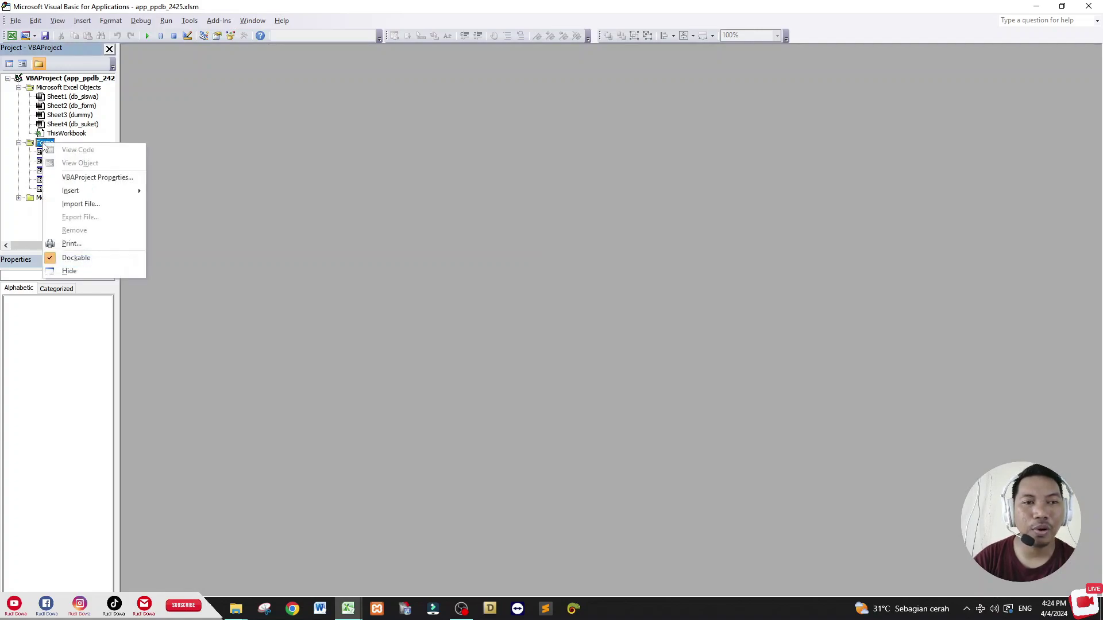
pyautogui.click(92, 205)
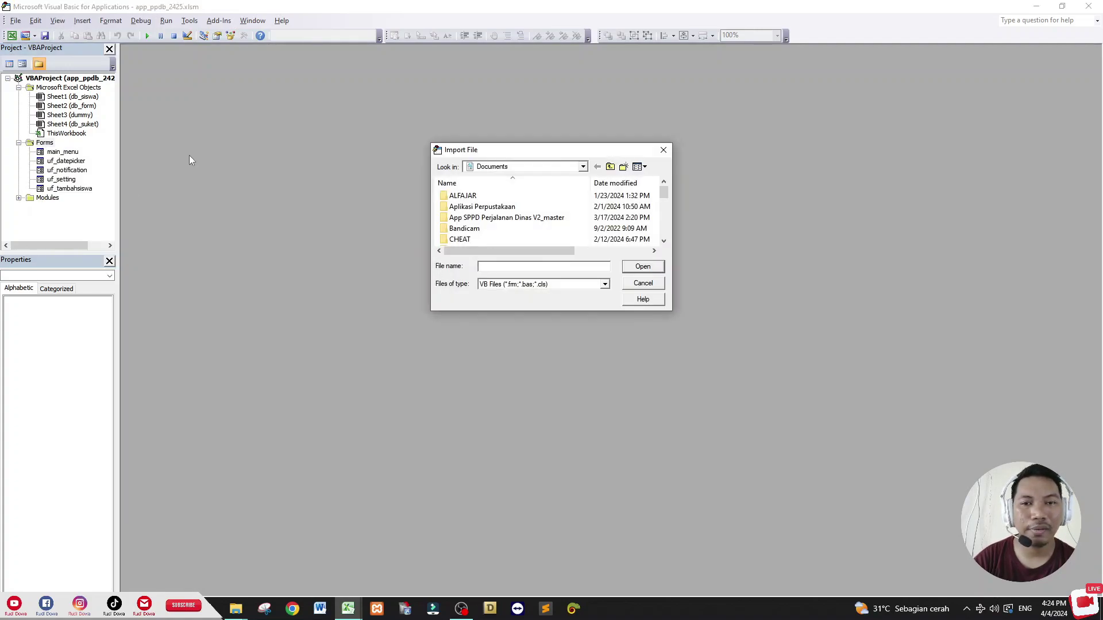
pyautogui.click(610, 167)
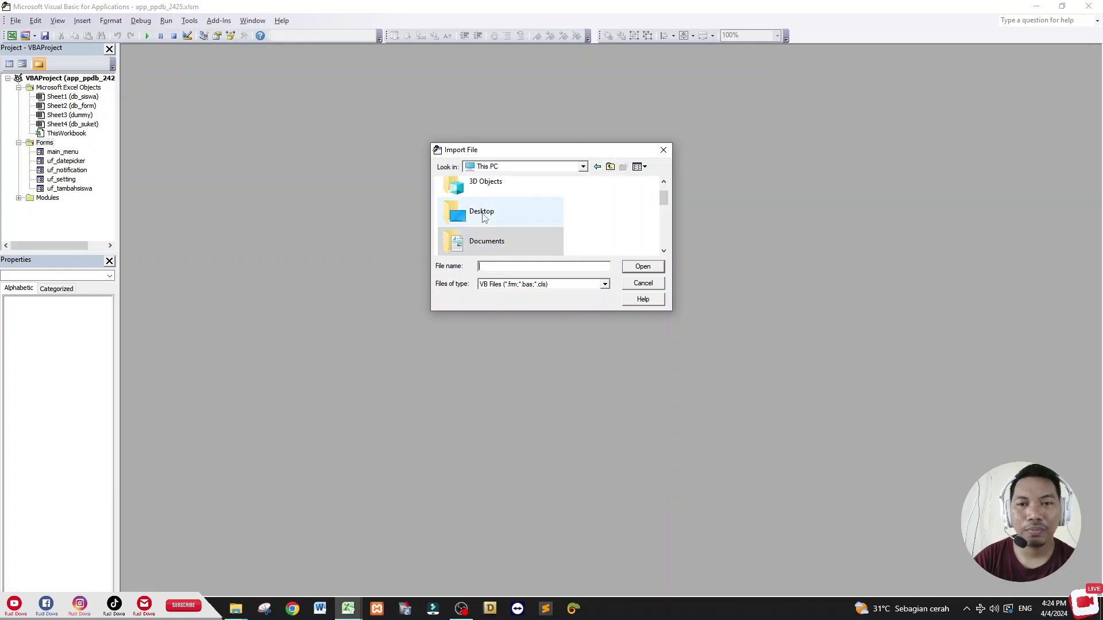
pyautogui.doubleClick(482, 217)
pyautogui.doubleClick(550, 217)
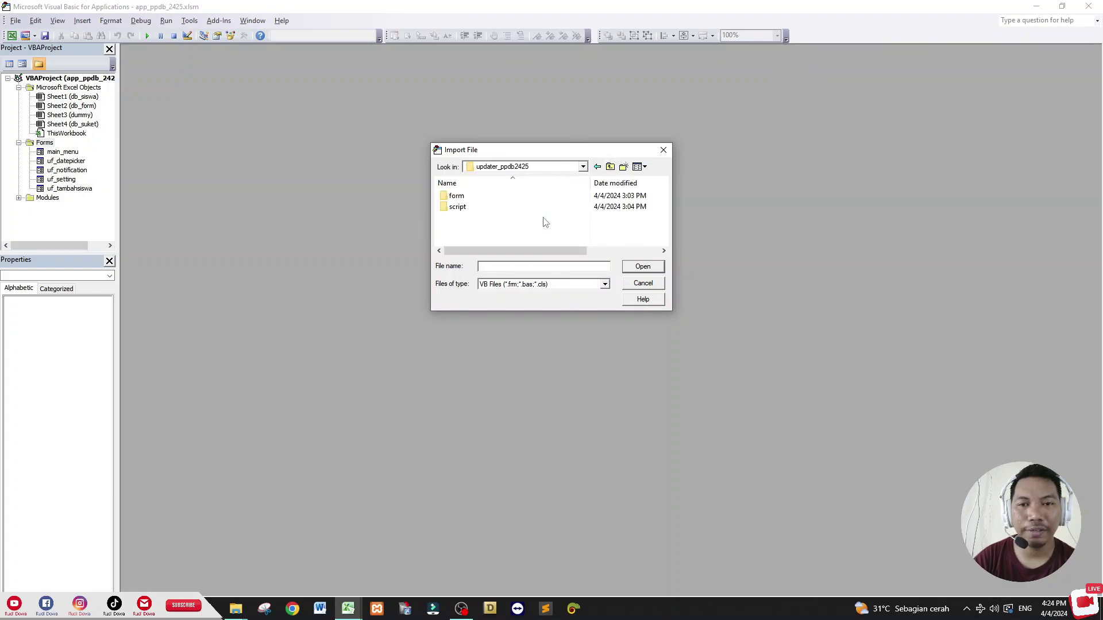
pyautogui.doubleClick(478, 198)
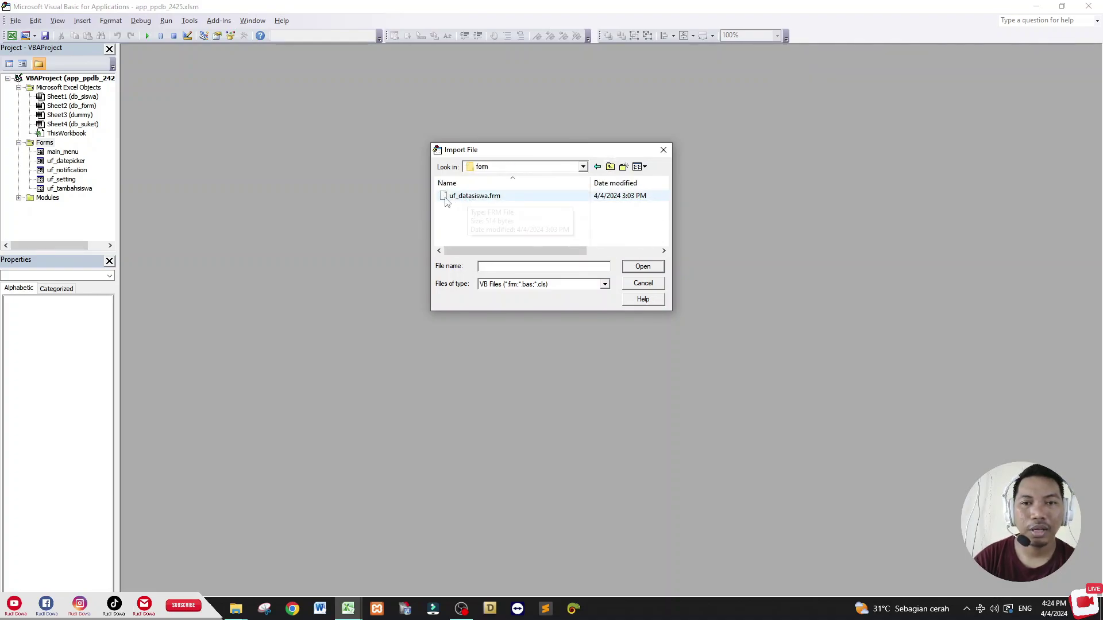
pyautogui.click(478, 198)
pyautogui.click(642, 266)
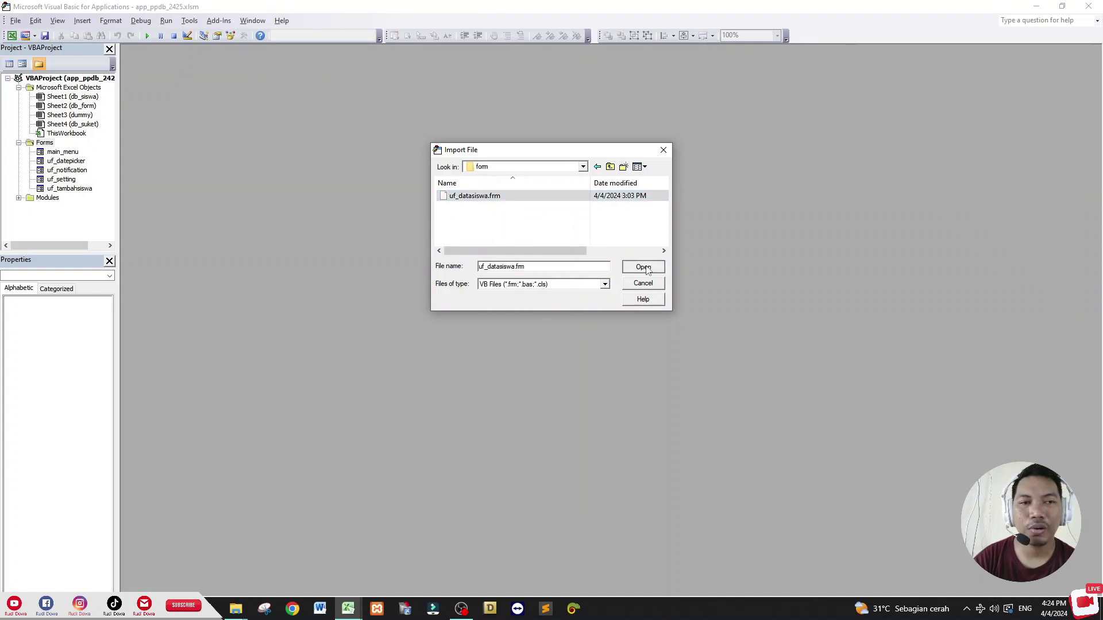
pyautogui.doubleClick(65, 161)
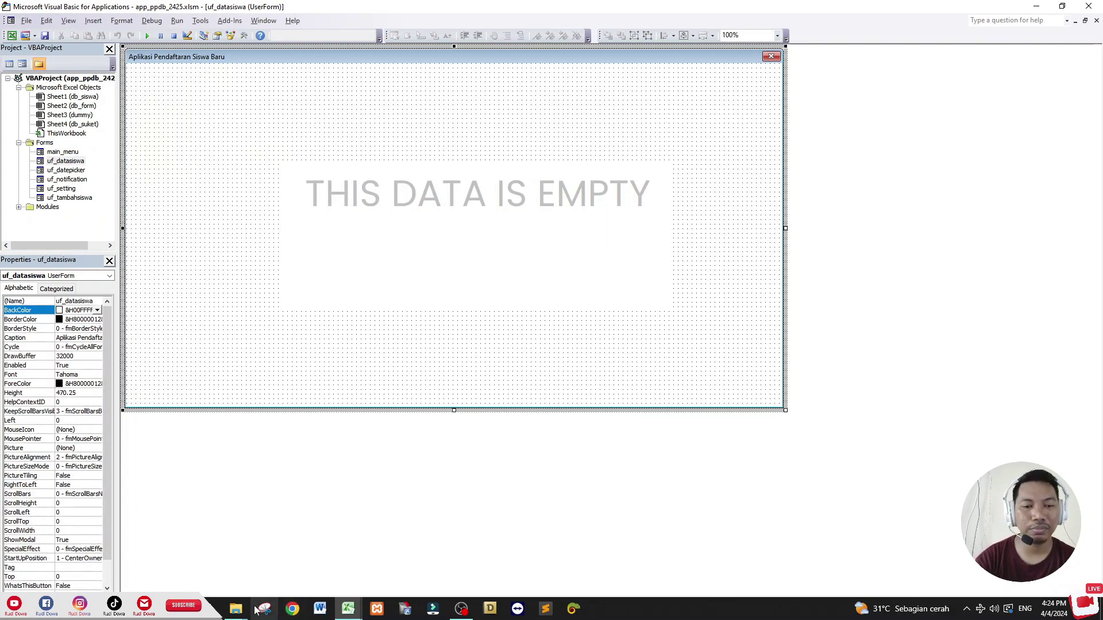
pyautogui.moveTo(235, 608)
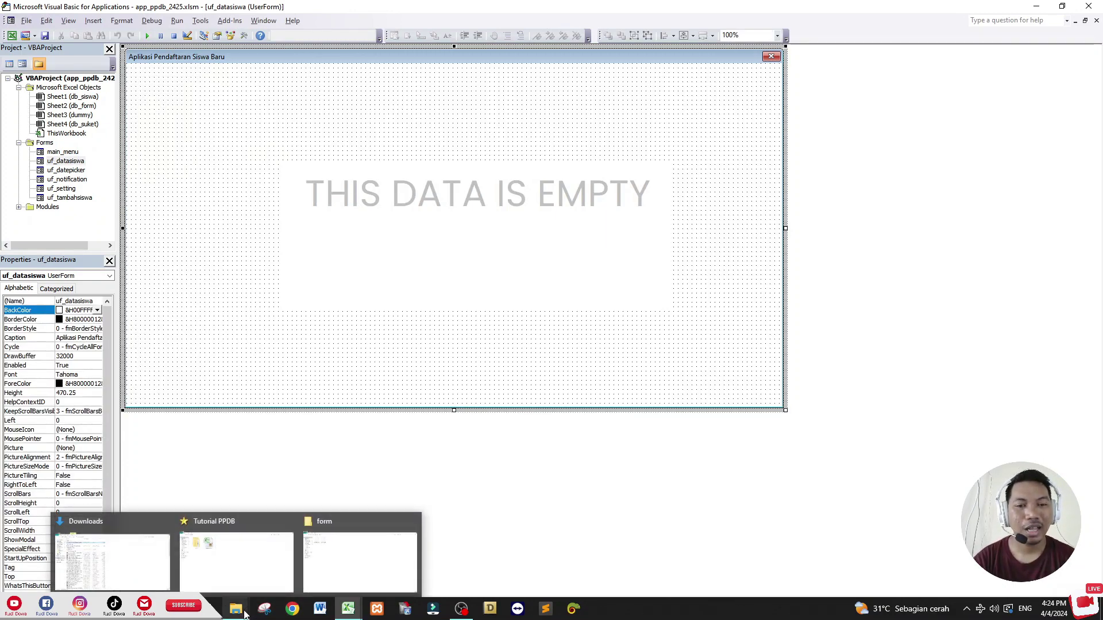
# Step: Go back to the updater_ppdb2425 folder and open its script subfolder
pyautogui.click(352, 580)
pyautogui.click(11, 37)
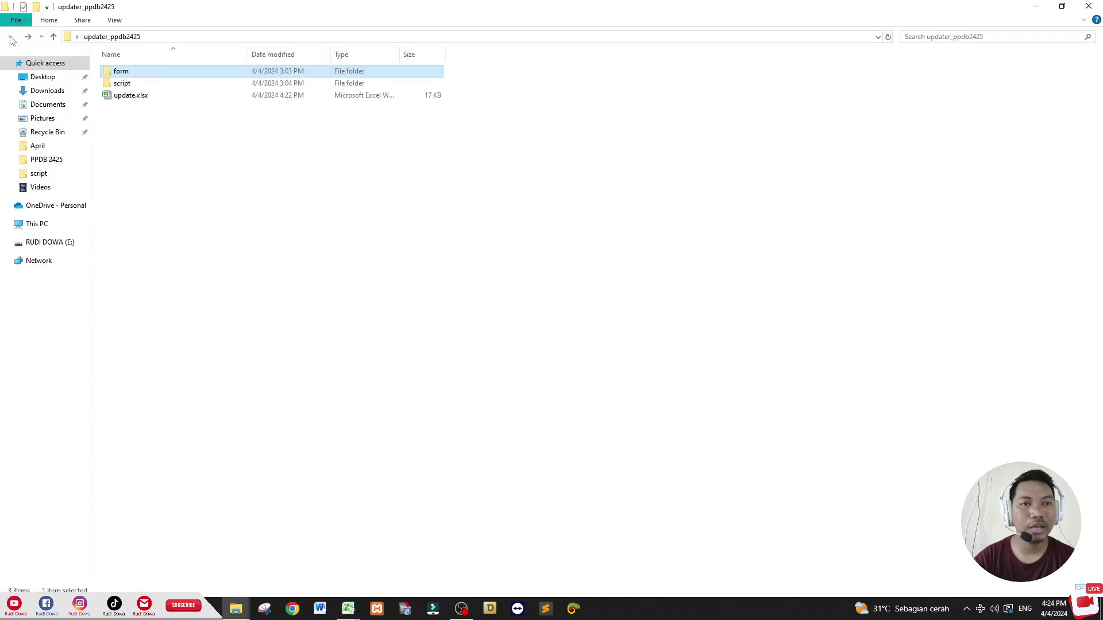
pyautogui.doubleClick(120, 83)
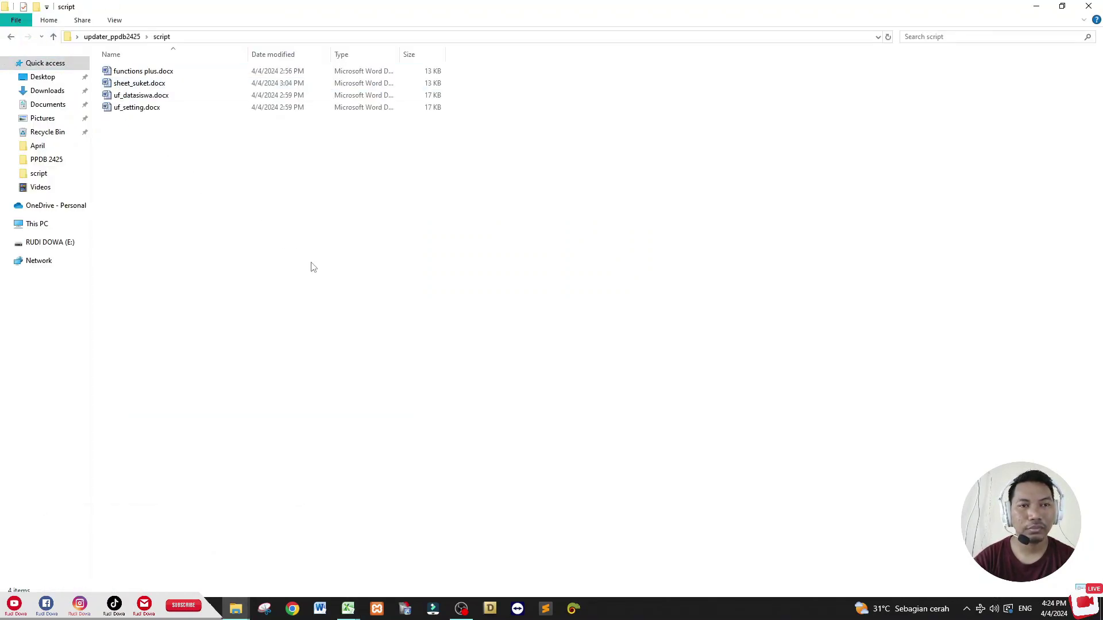
# Step: Browse the script folder's Word files and open functions plus.docx in Word
pyautogui.moveTo(313, 267); pyautogui.dragTo(179, 110)
pyautogui.keyDown('ctrl'); pyautogui.scroll(3, 193, 131); pyautogui.keyUp('ctrl')
pyautogui.click(242, 269)
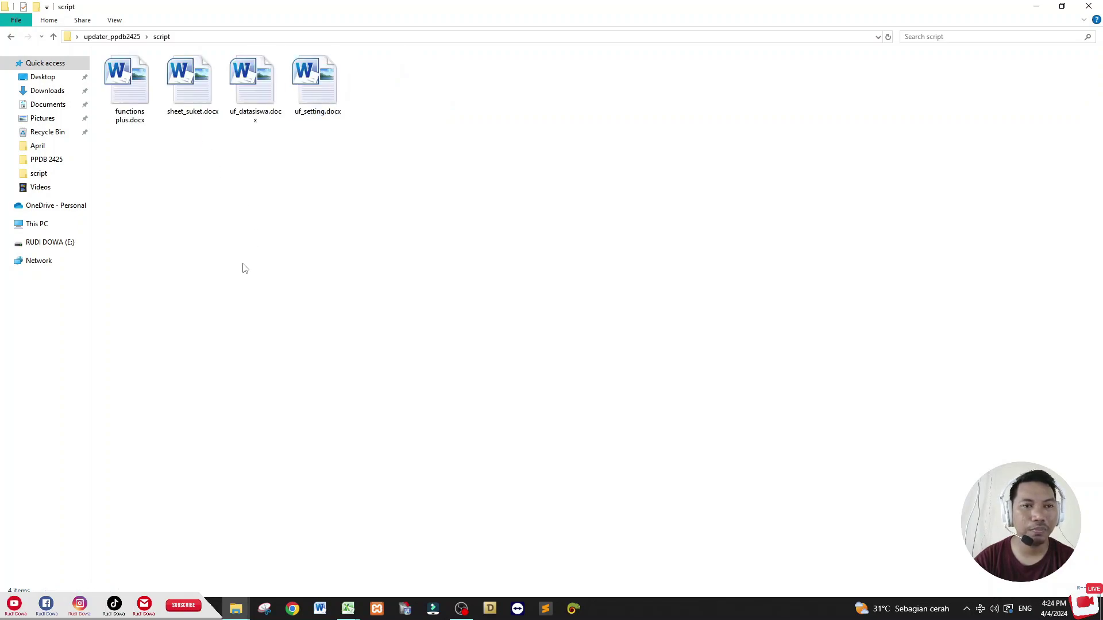
pyautogui.click(123, 91)
pyautogui.click(199, 94)
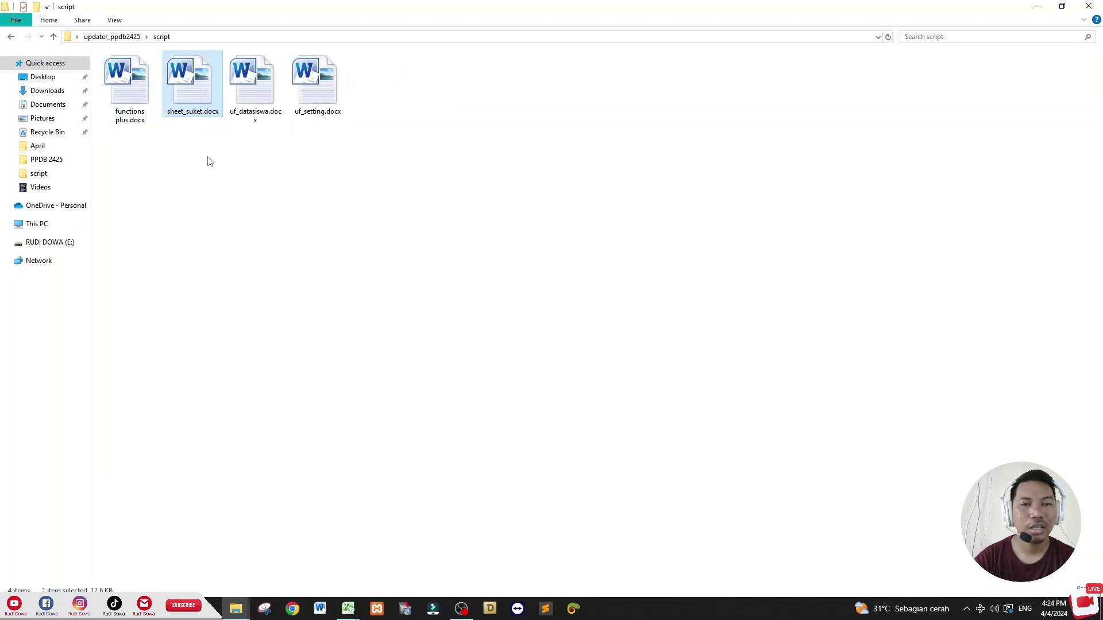
pyautogui.press('Right')
pyautogui.press('Right')
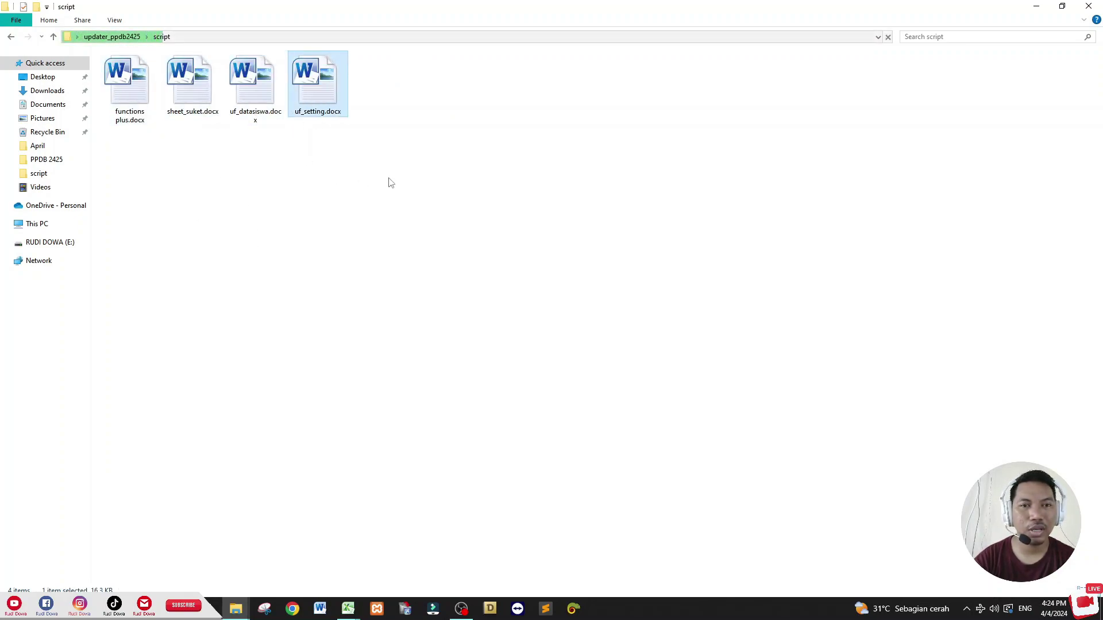
pyautogui.click(344, 270)
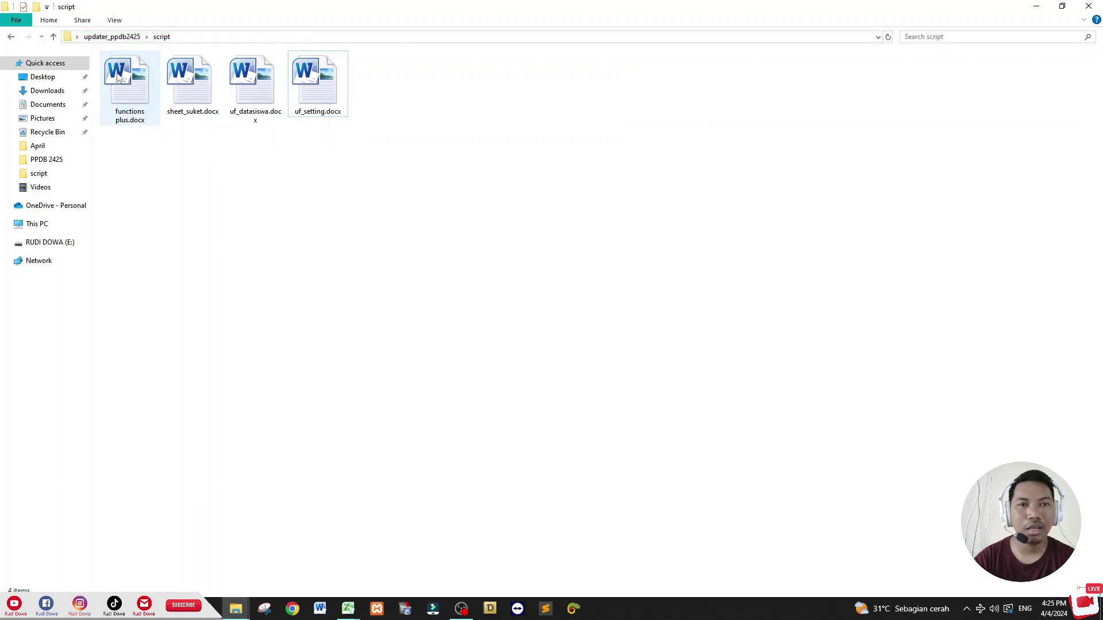
pyautogui.doubleClick(131, 96)
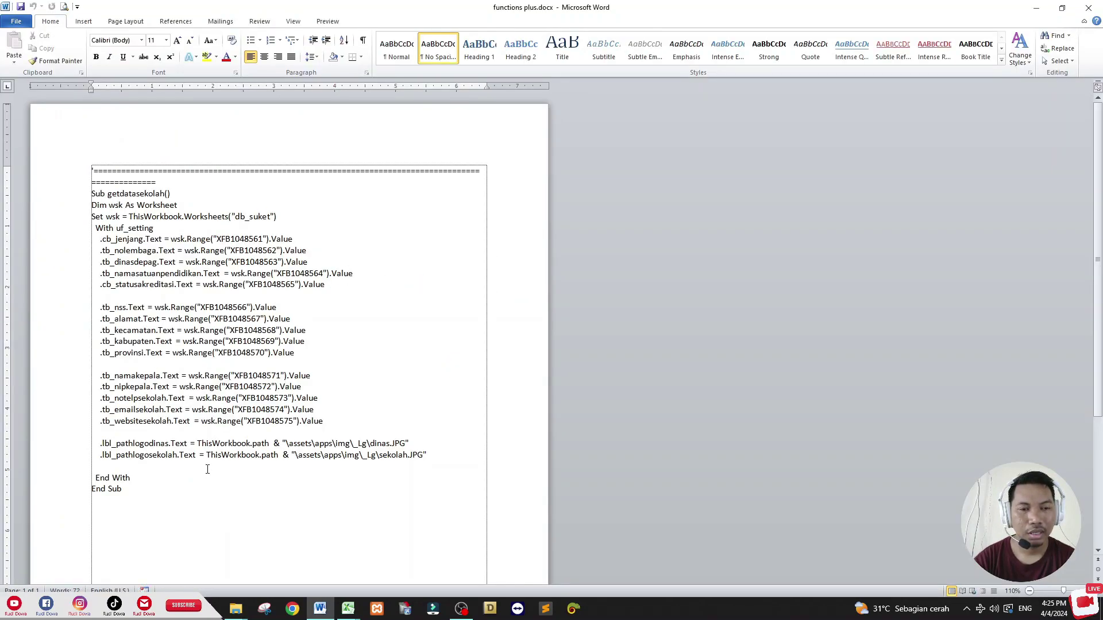
# Step: Copy all of the getdatasekolah code in functions plus.docx
pyautogui.hotkey('ctrl', 'a')
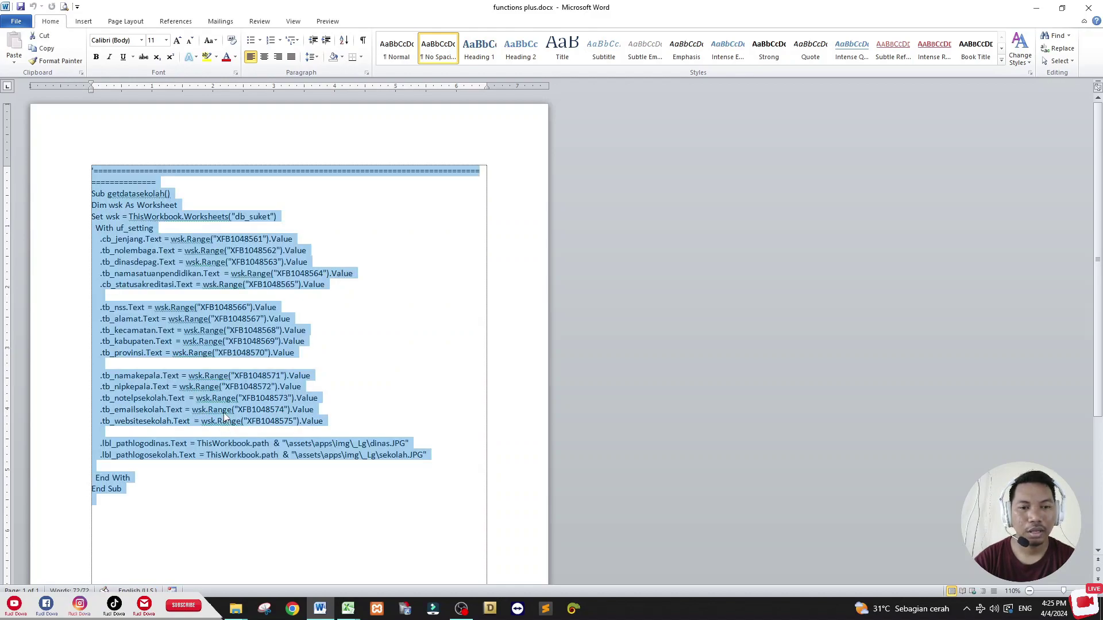
pyautogui.rightClick(226, 418)
pyautogui.click(251, 244)
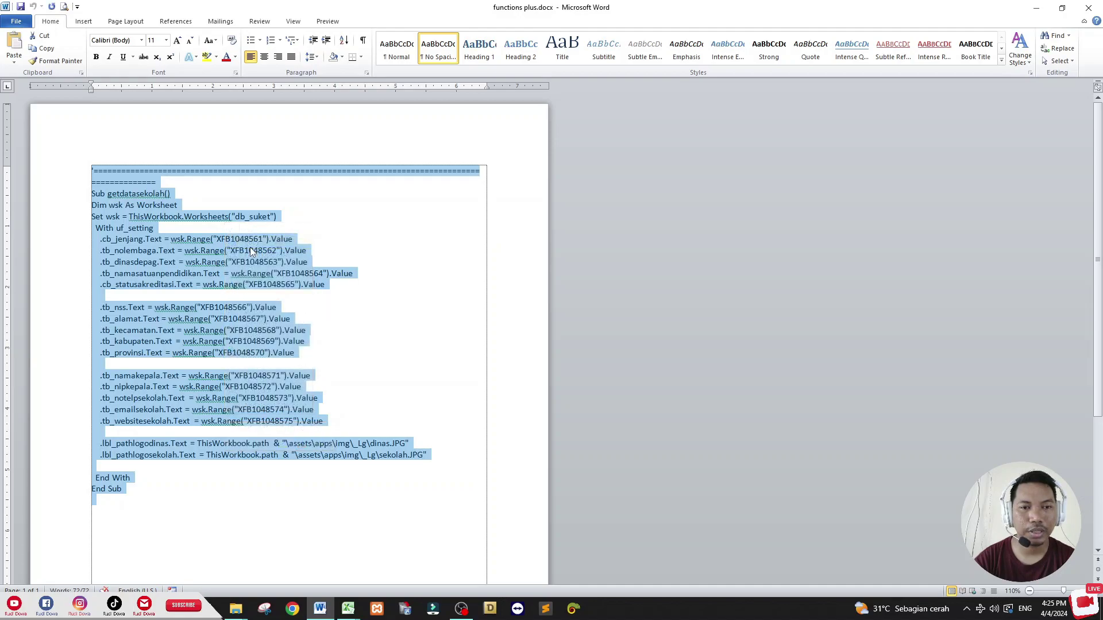
# Step: Return to the VBA editor, expand Modules and select the functions module
pyautogui.click(348, 608)
pyautogui.moveTo(410, 556)
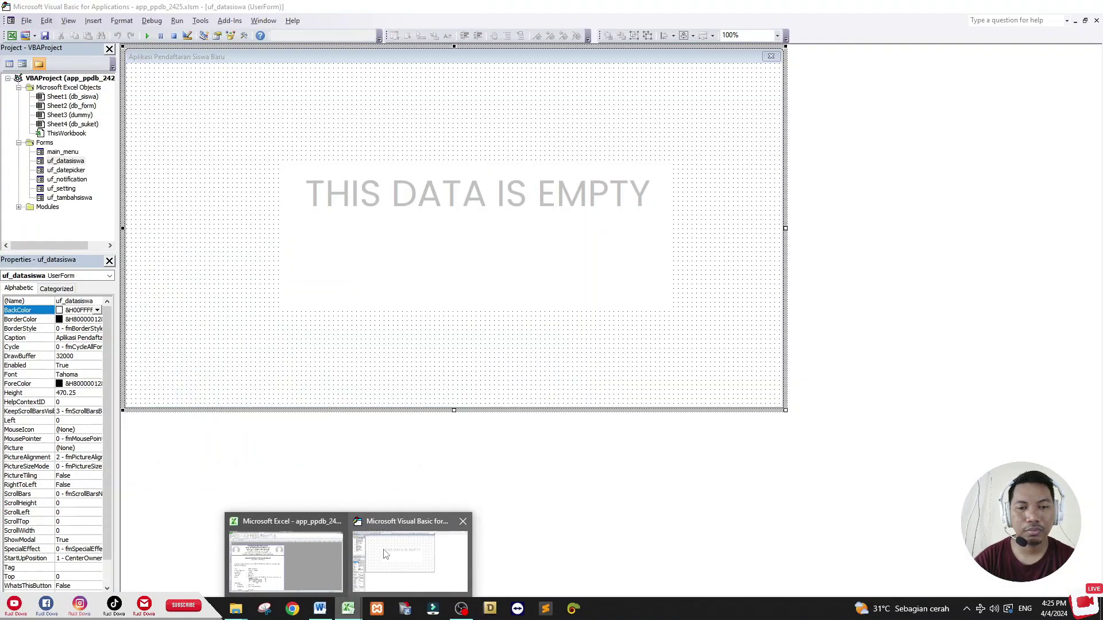
pyautogui.click(385, 553)
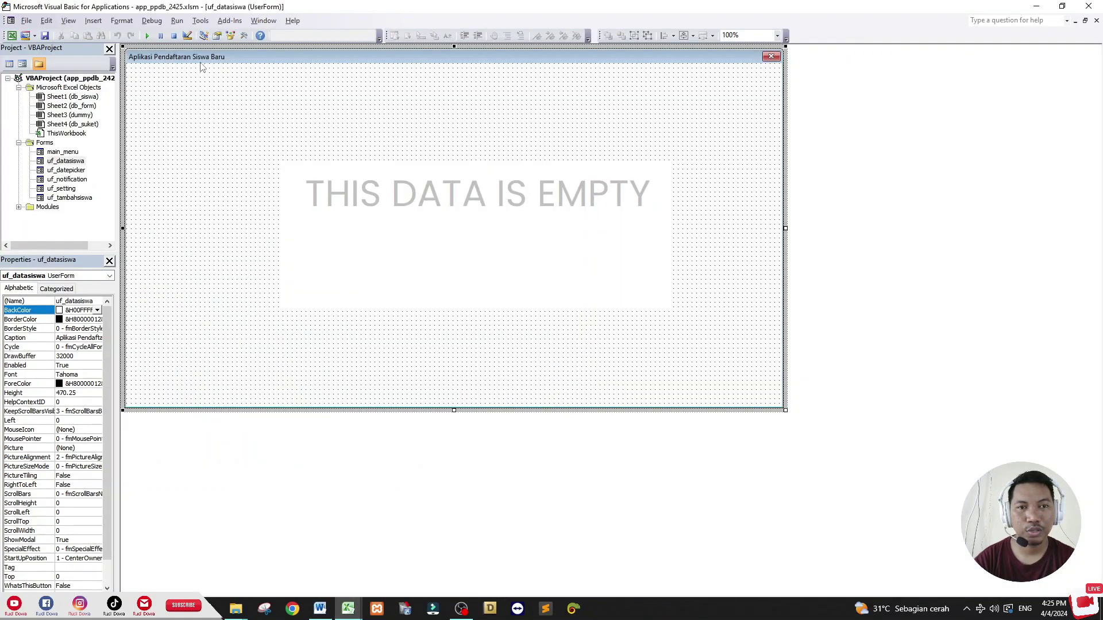
pyautogui.click(20, 207)
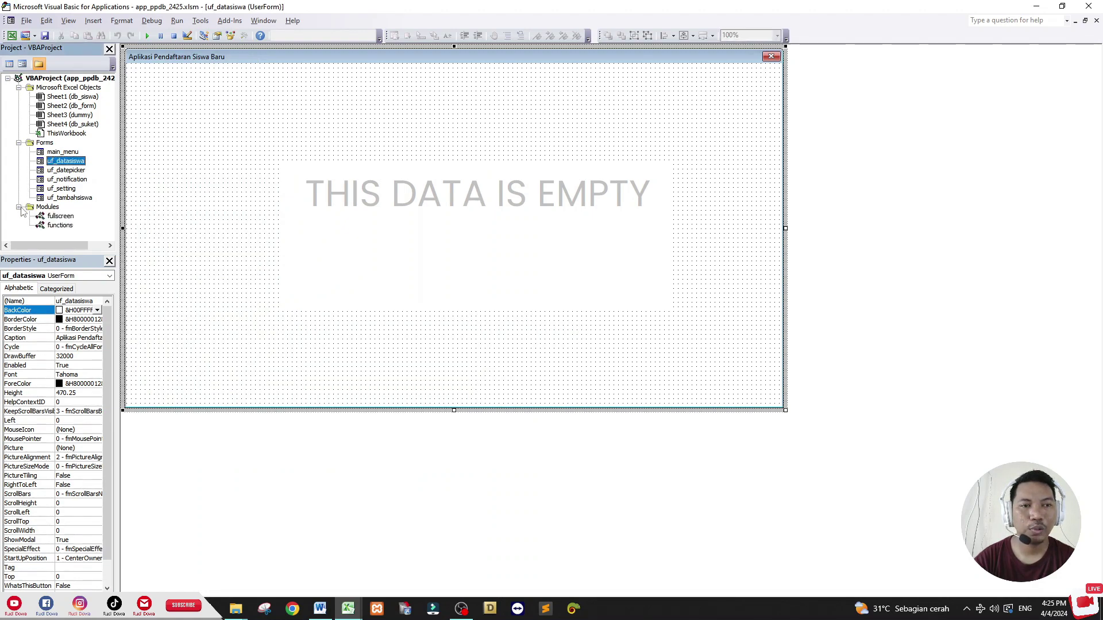
pyautogui.click(320, 609)
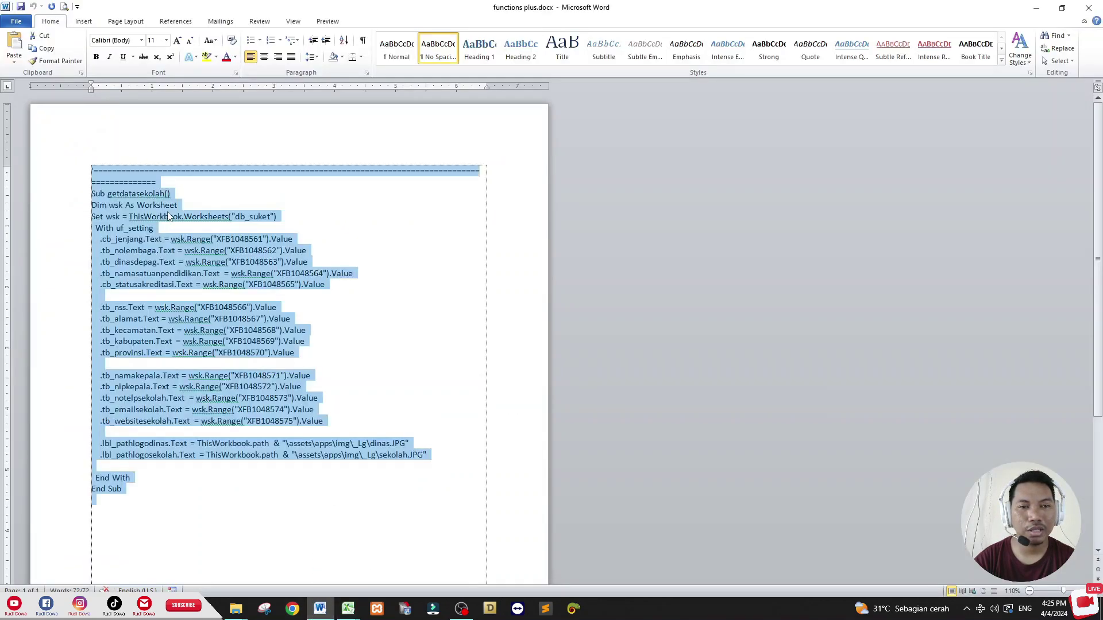
pyautogui.click(1035, 7)
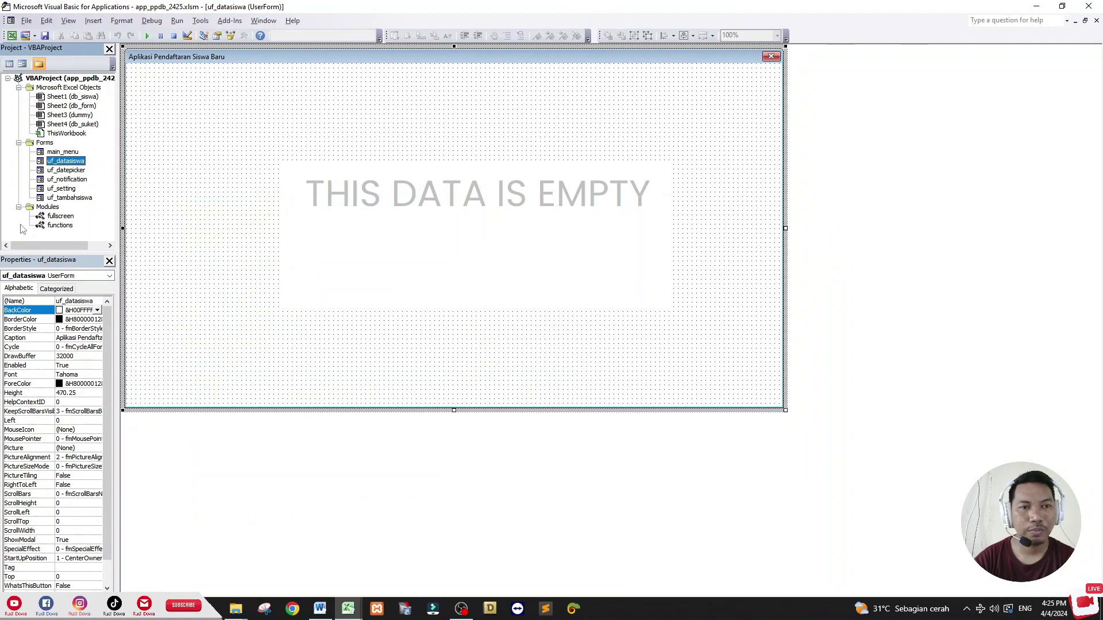
pyautogui.click(53, 225)
# Step: Open the functions module's code and add a blank line after its last procedure
pyautogui.doubleClick(53, 226)
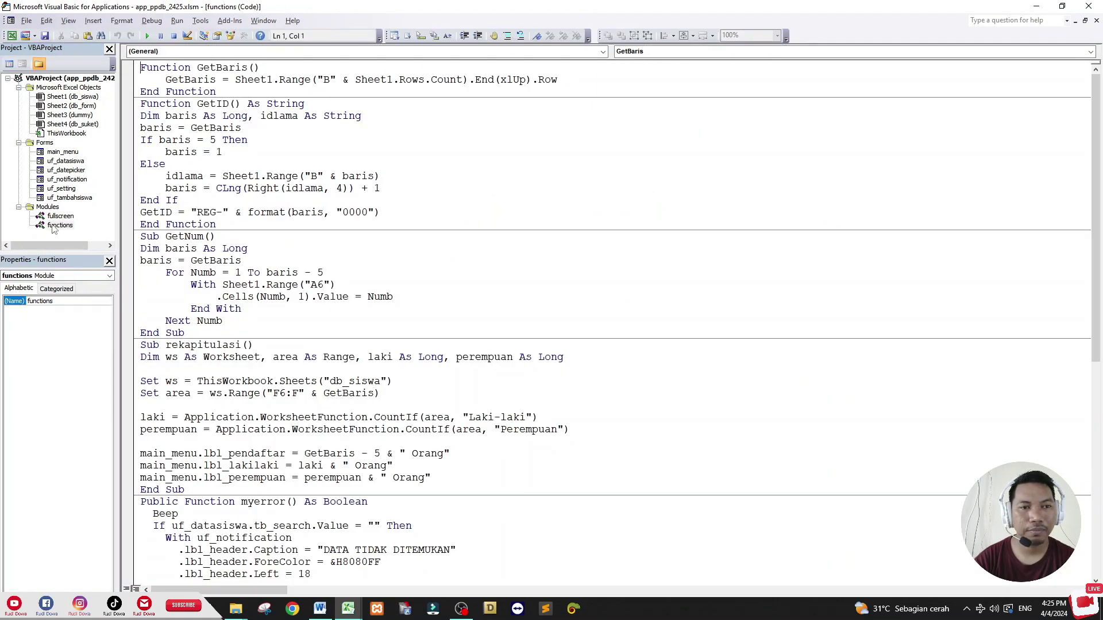
pyautogui.rightClick(53, 228)
pyautogui.click(77, 241)
pyautogui.scroll(-3, 312, 286)
pyautogui.scroll(-5, 310, 286)
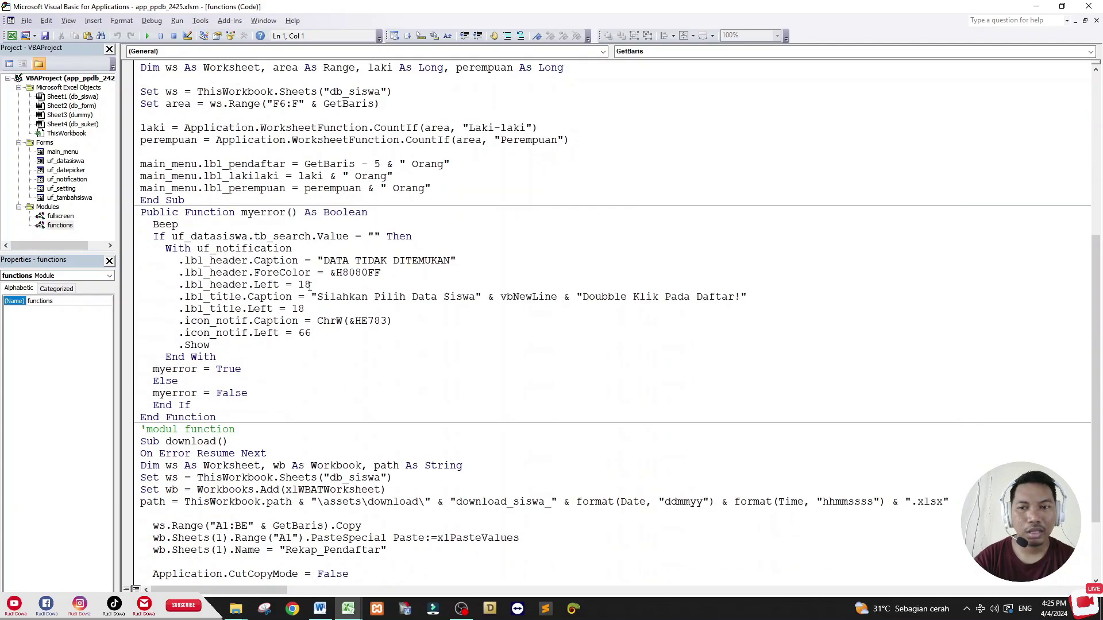
pyautogui.scroll(-3, 309, 286)
pyautogui.click(197, 563)
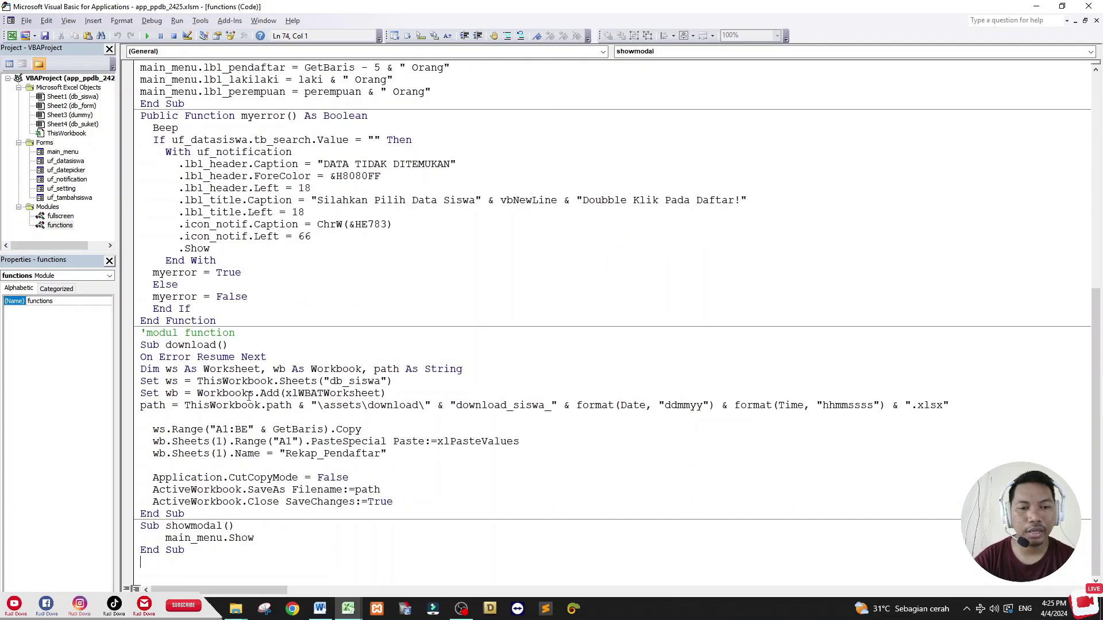
pyautogui.scroll(4, 265, 411)
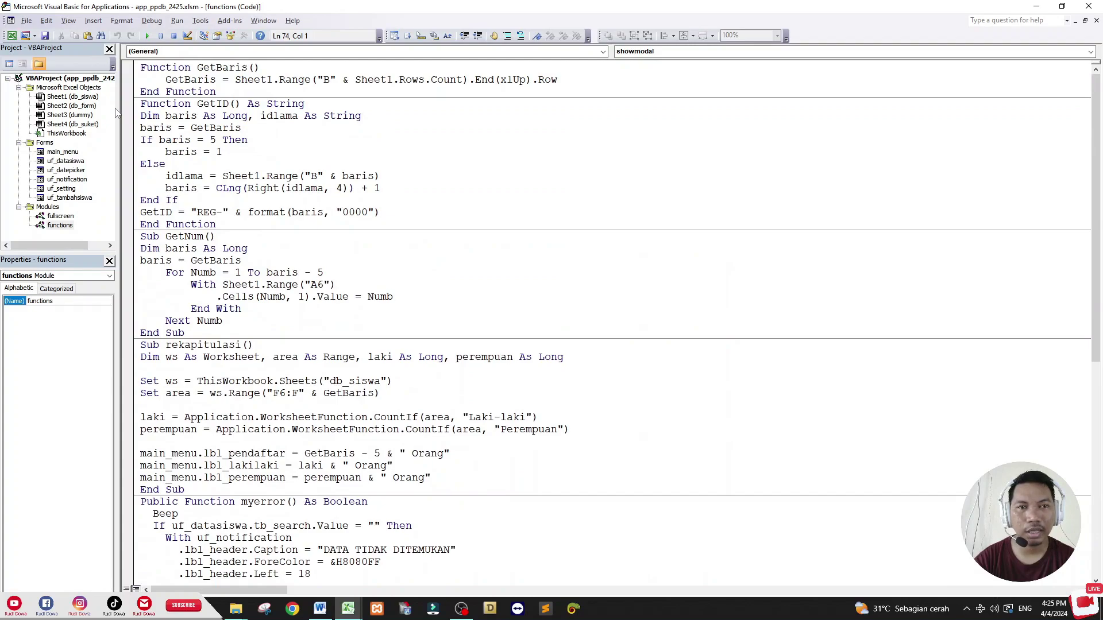
pyautogui.click(130, 74)
pyautogui.scroll(-10, 392, 403)
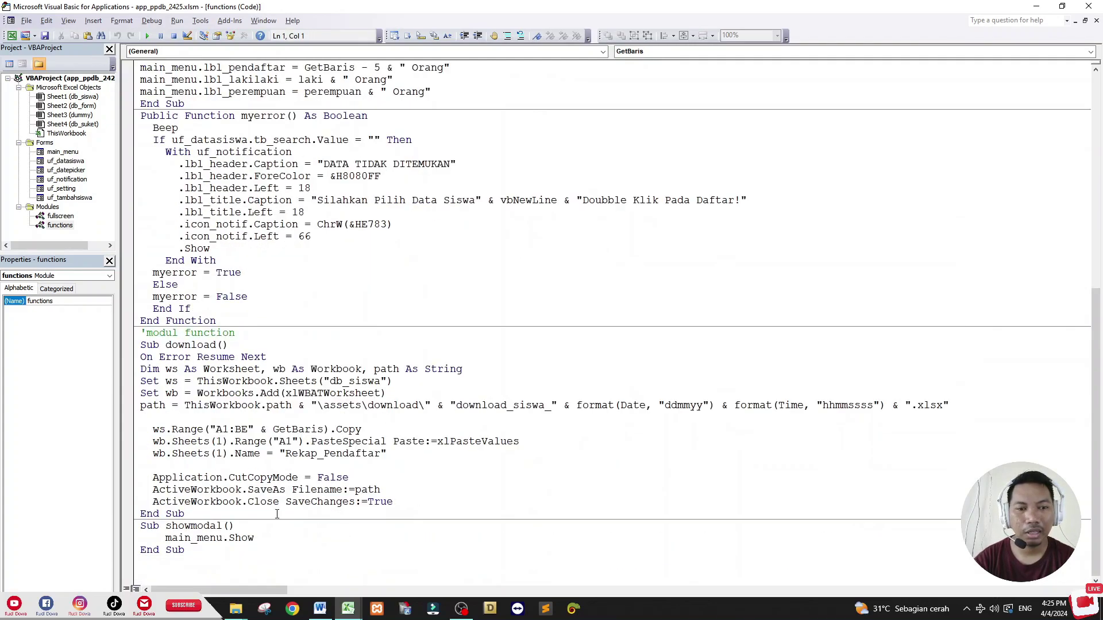
pyautogui.click(207, 556)
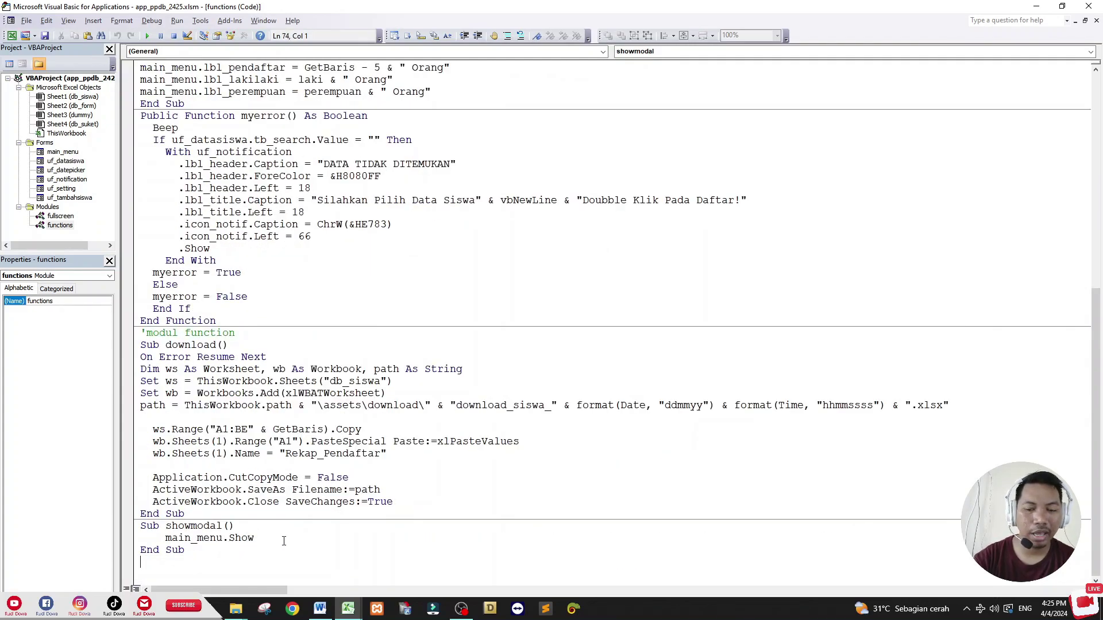
pyautogui.press('Return')
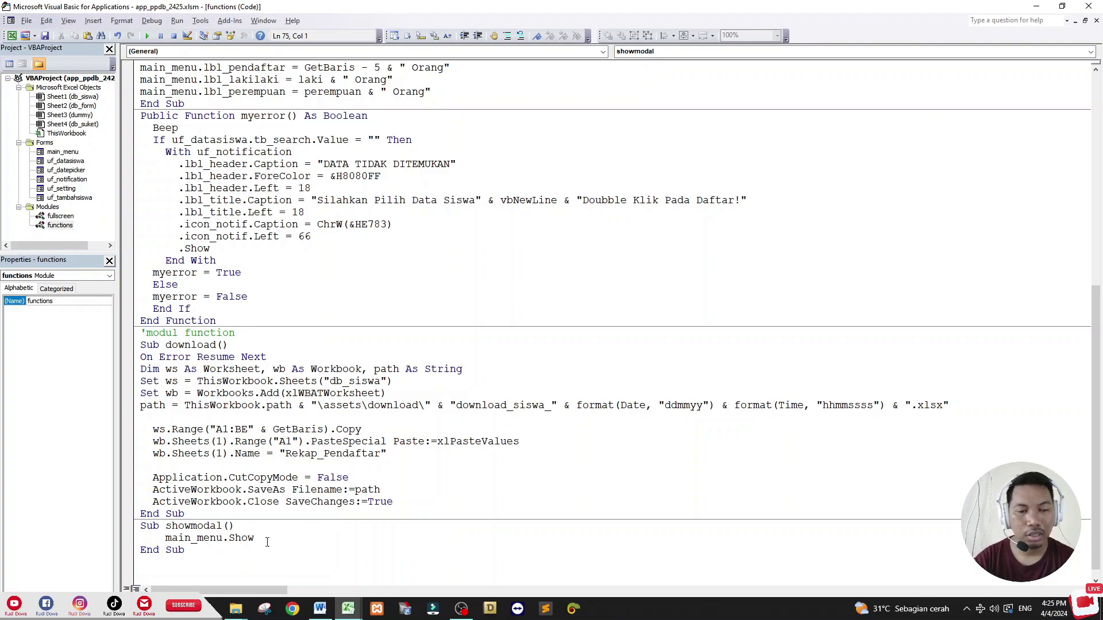
pyautogui.scroll(-1, 165, 569)
# Step: Paste the getdatasekolah procedure at the end of the functions module and save the workbook
pyautogui.rightClick(165, 570)
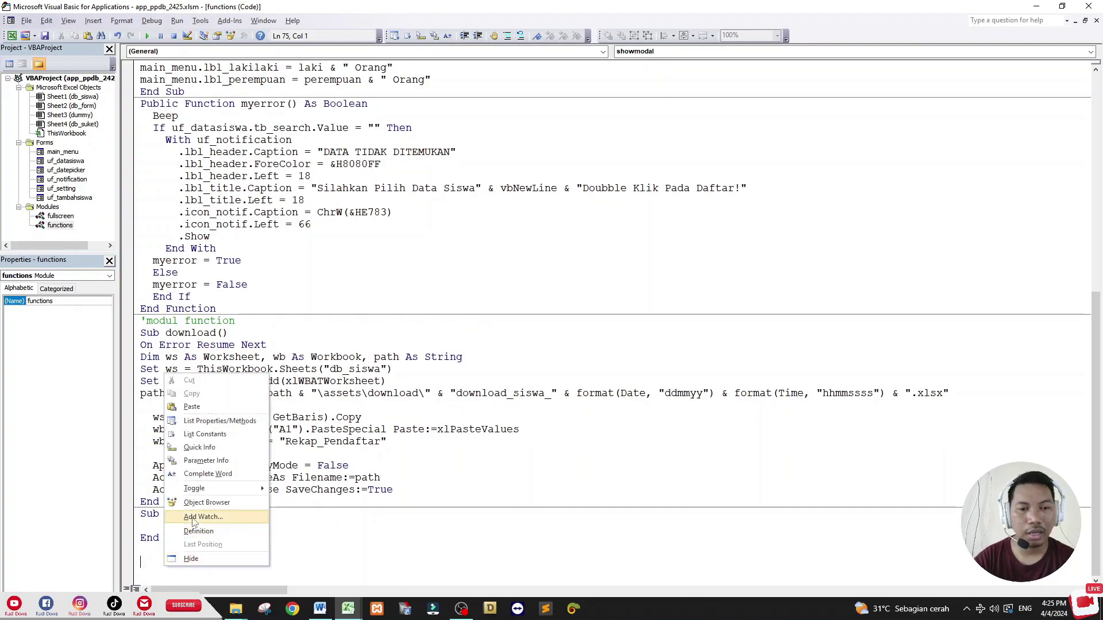
pyautogui.click(320, 608)
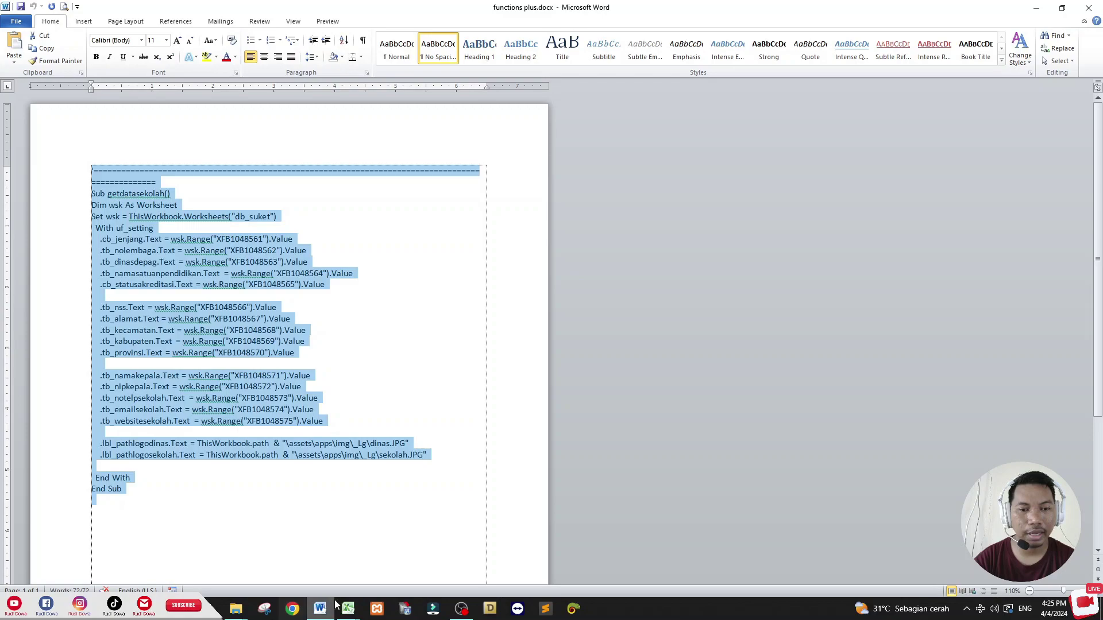
pyautogui.click(349, 608)
pyautogui.click(396, 563)
pyautogui.rightClick(177, 562)
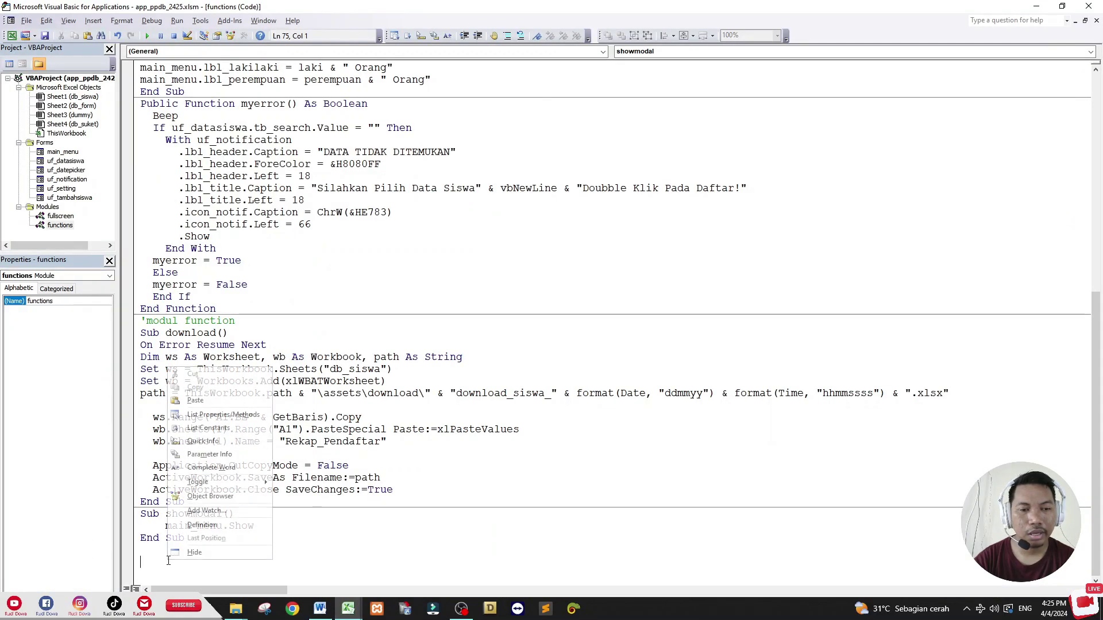
pyautogui.click(198, 400)
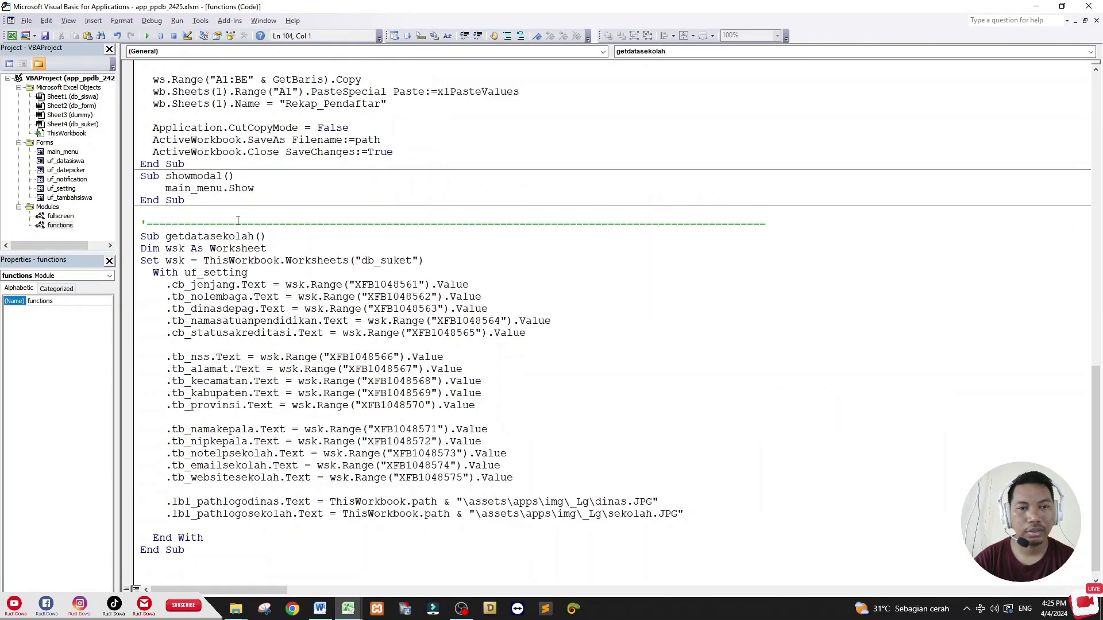
pyautogui.moveTo(142, 236); pyautogui.dragTo(285, 479)
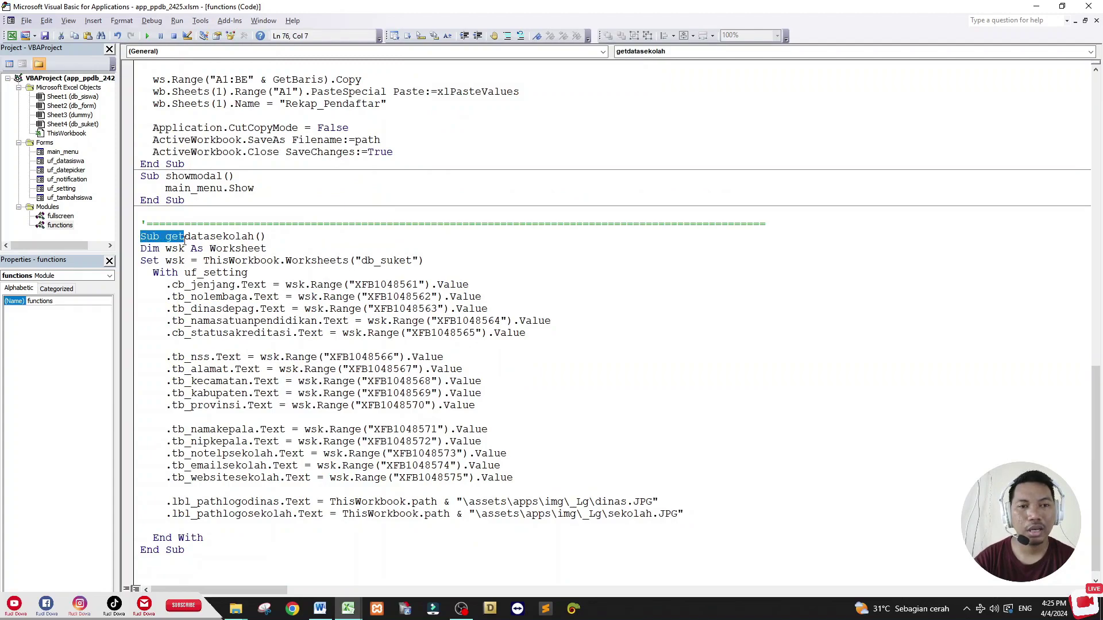
pyautogui.scroll(3, 343, 457)
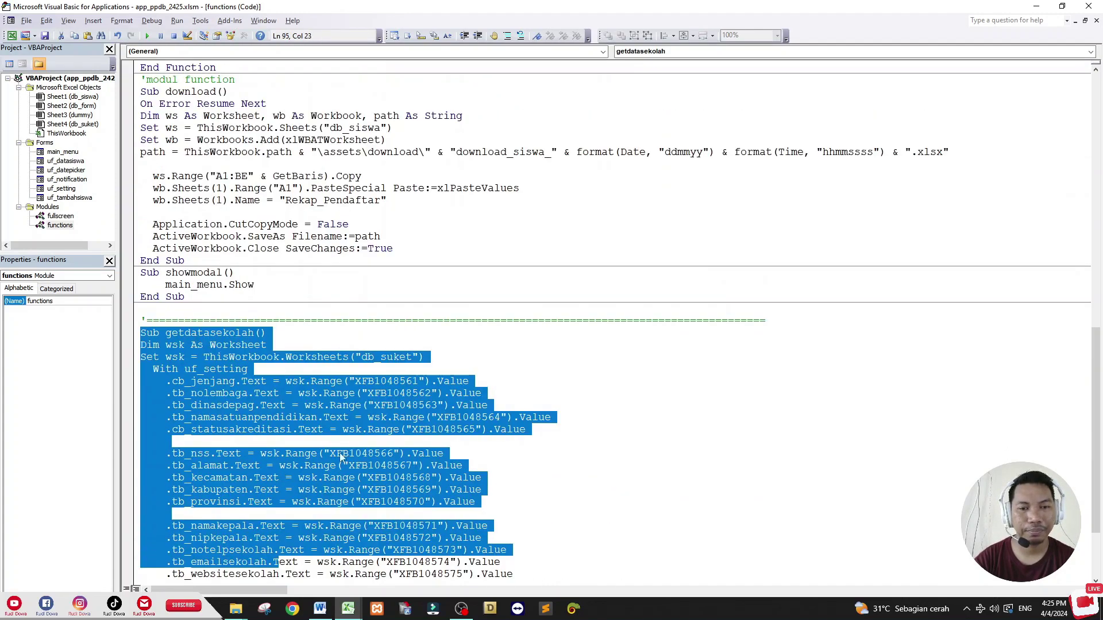
pyautogui.click(592, 345)
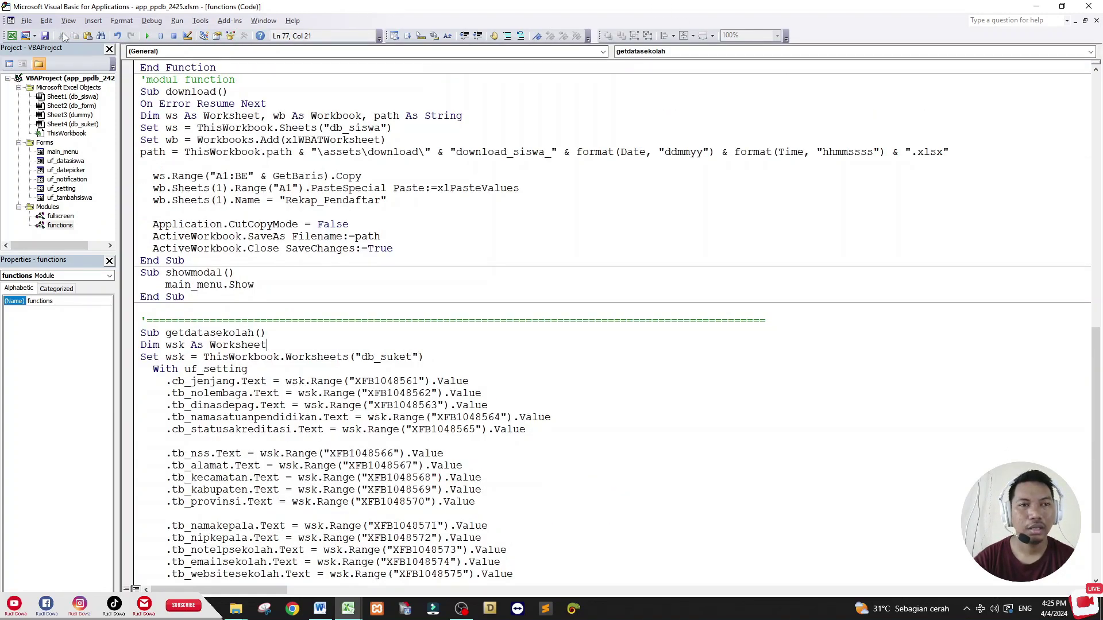
pyautogui.click(46, 36)
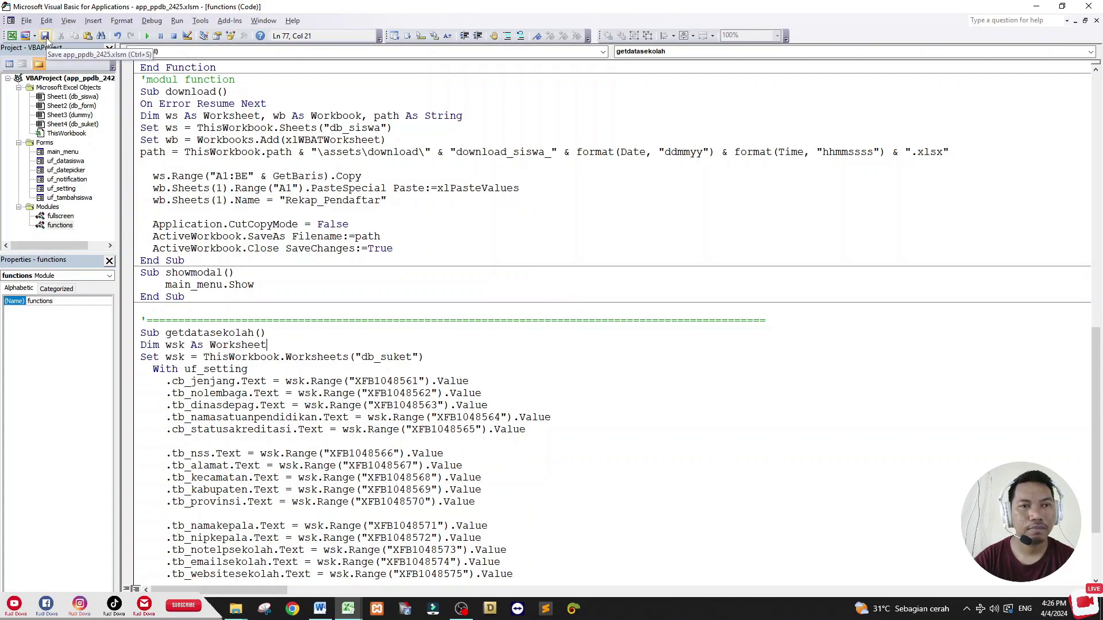
pyautogui.click(320, 609)
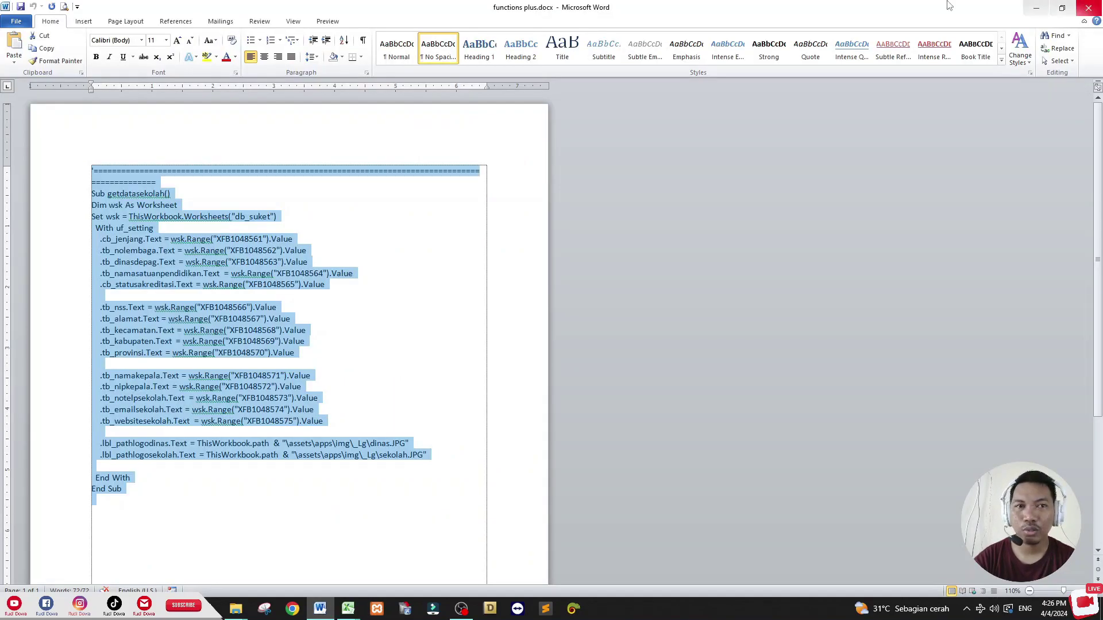
# Step: Close functions plus.docx and open sheet_suket.docx in Word
pyautogui.click(699, 333)
pyautogui.click(1036, 7)
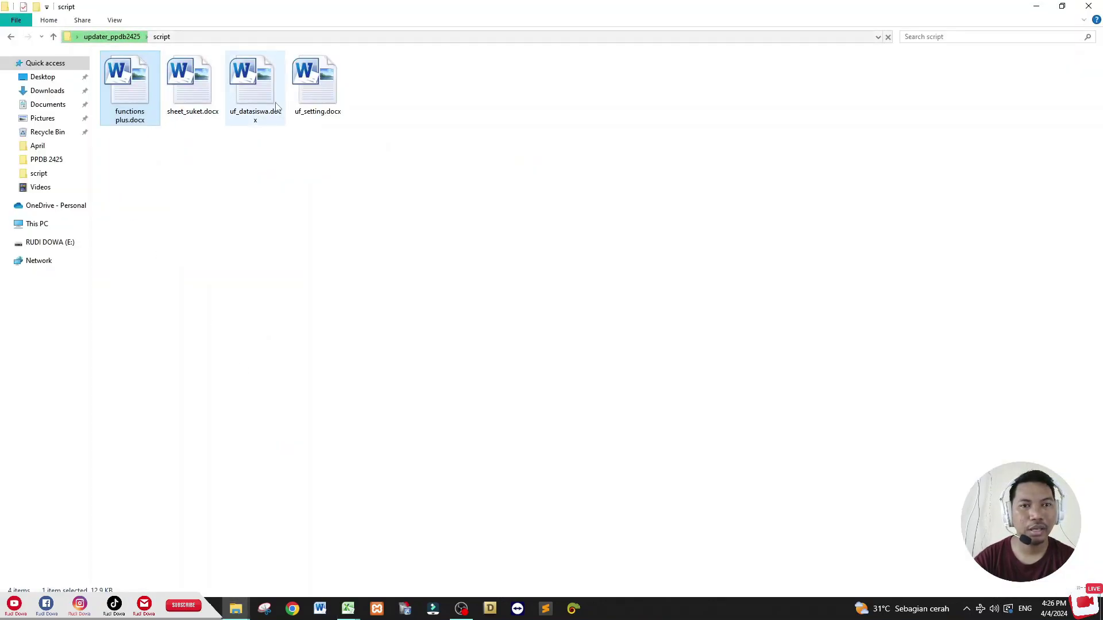
pyautogui.doubleClick(190, 84)
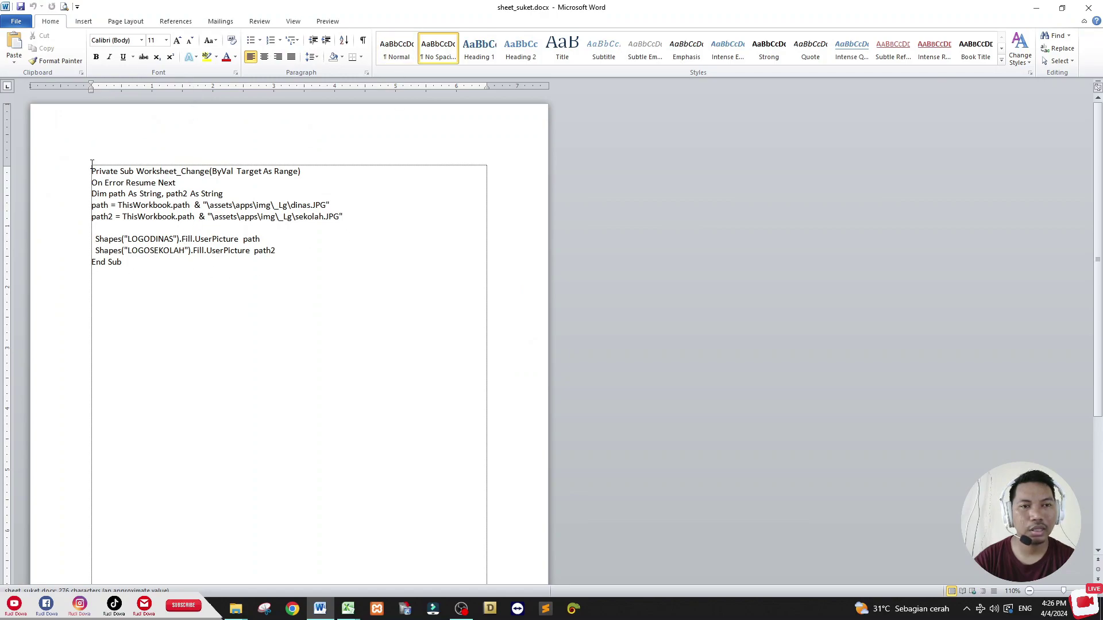
# Step: Compare the logo path line with the left and right logo pictures (LOGOSEKOLAH) in the workbook
pyautogui.moveTo(92, 205); pyautogui.dragTo(331, 205)
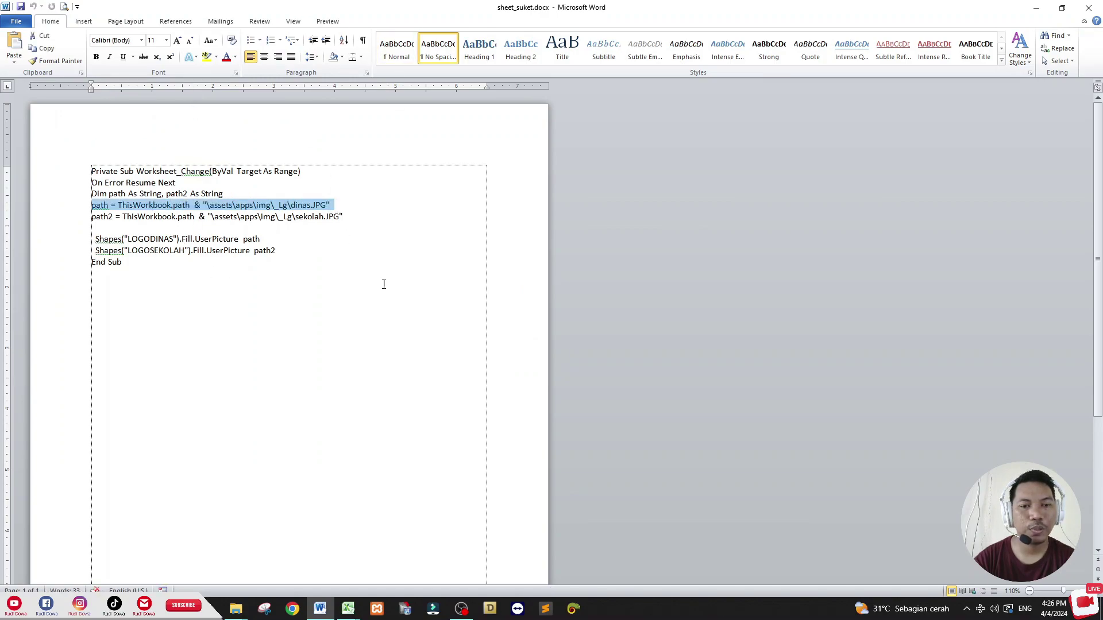
pyautogui.click(352, 612)
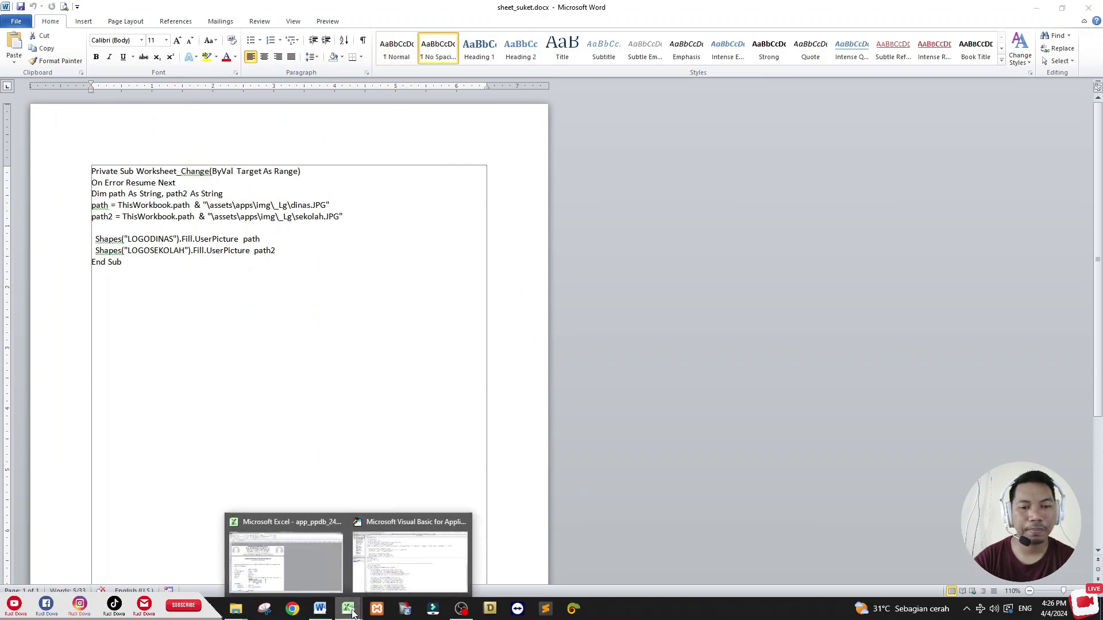
pyautogui.click(314, 566)
pyautogui.click(78, 141)
pyautogui.click(458, 181)
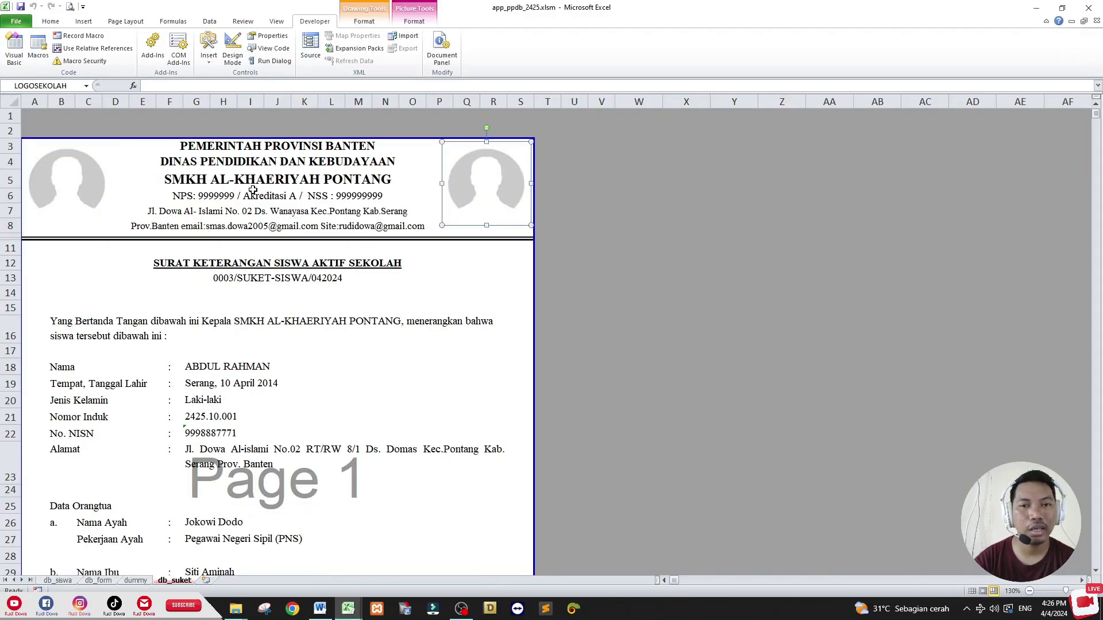
pyautogui.click(105, 211)
pyautogui.click(481, 193)
pyautogui.click(602, 247)
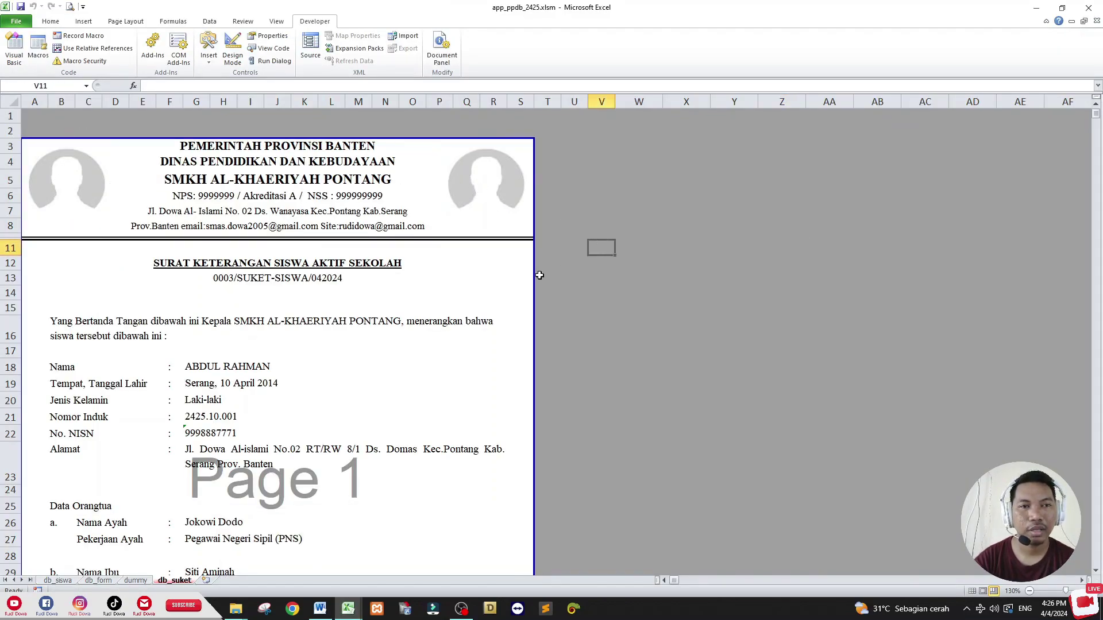
pyautogui.click(15, 49)
# Step: Copy the Worksheet_Change logo-loading code from sheet_suket.docx
pyautogui.hotkey('alt', 'Tab')
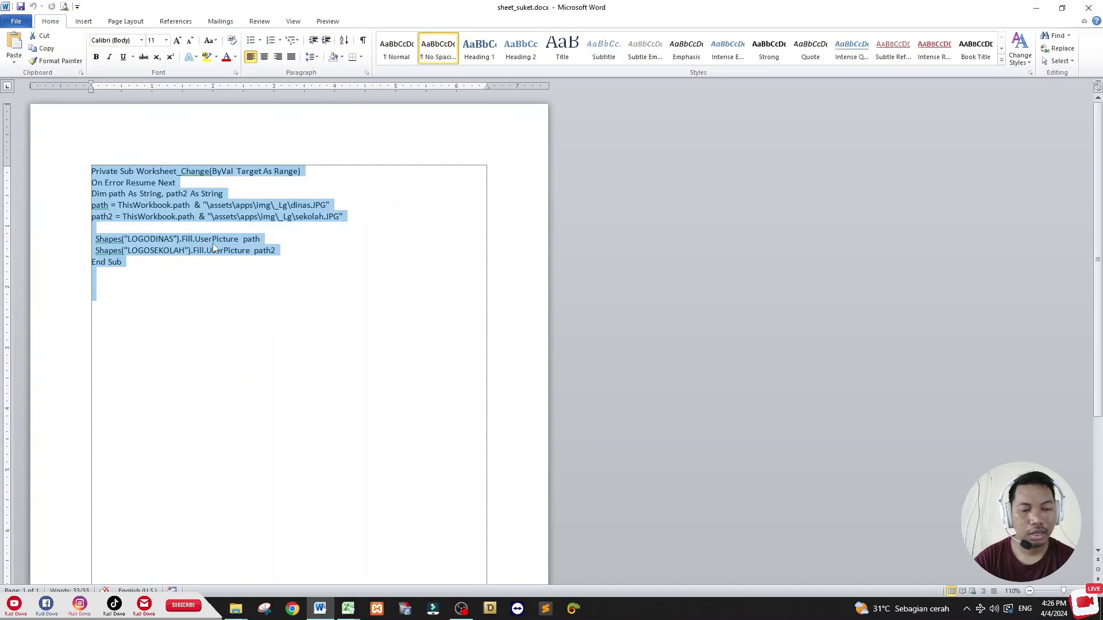
pyautogui.moveTo(170, 316); pyautogui.dragTo(87, 181)
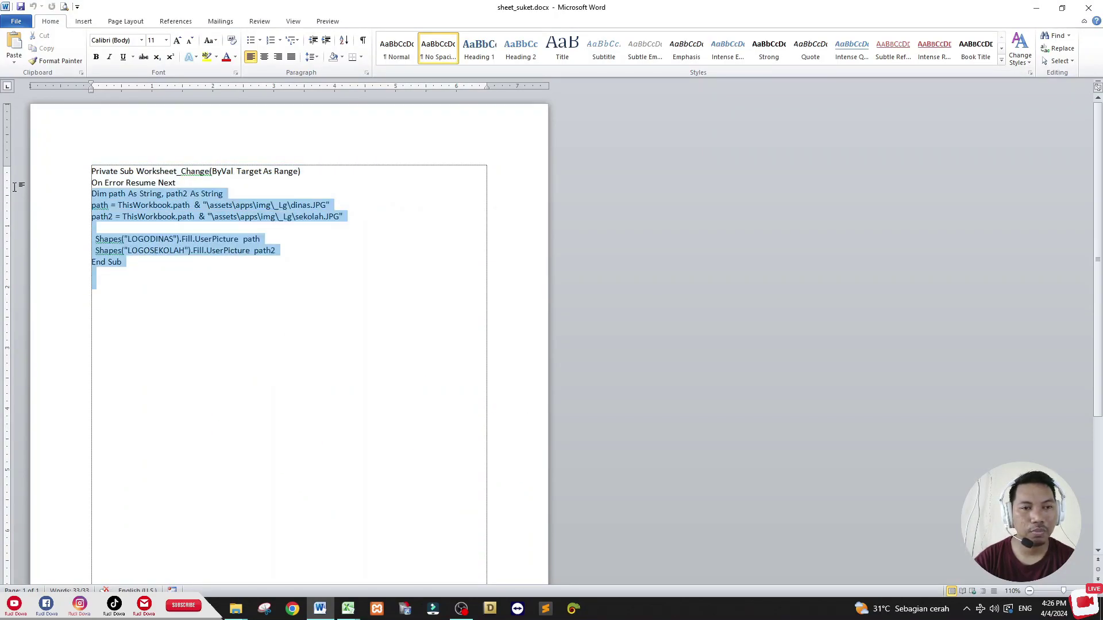
pyautogui.rightClick(111, 184)
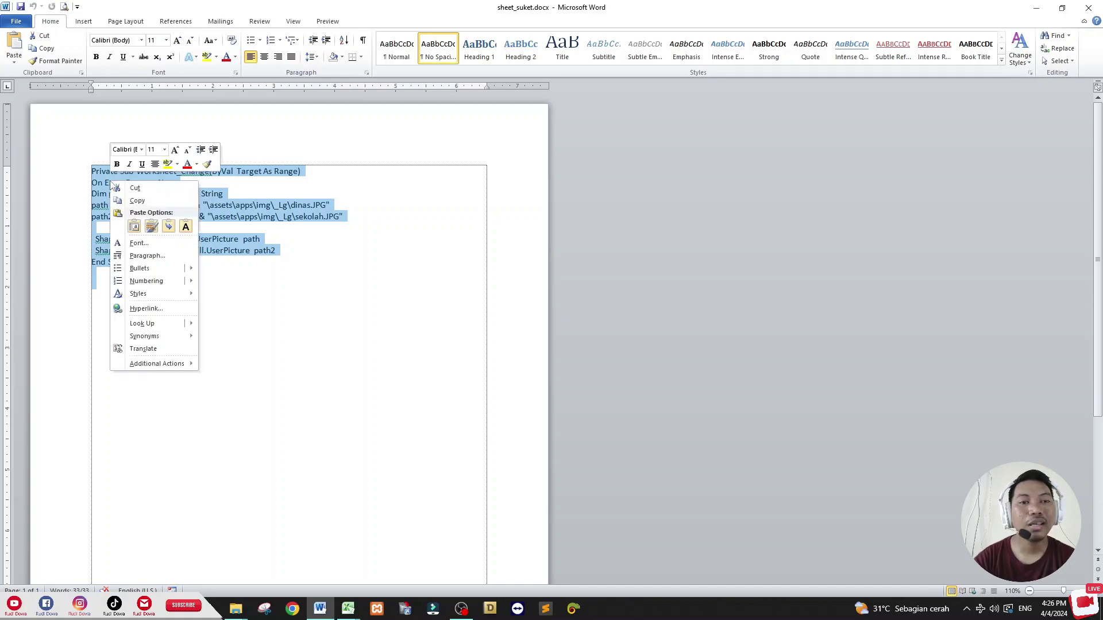
pyautogui.click(138, 201)
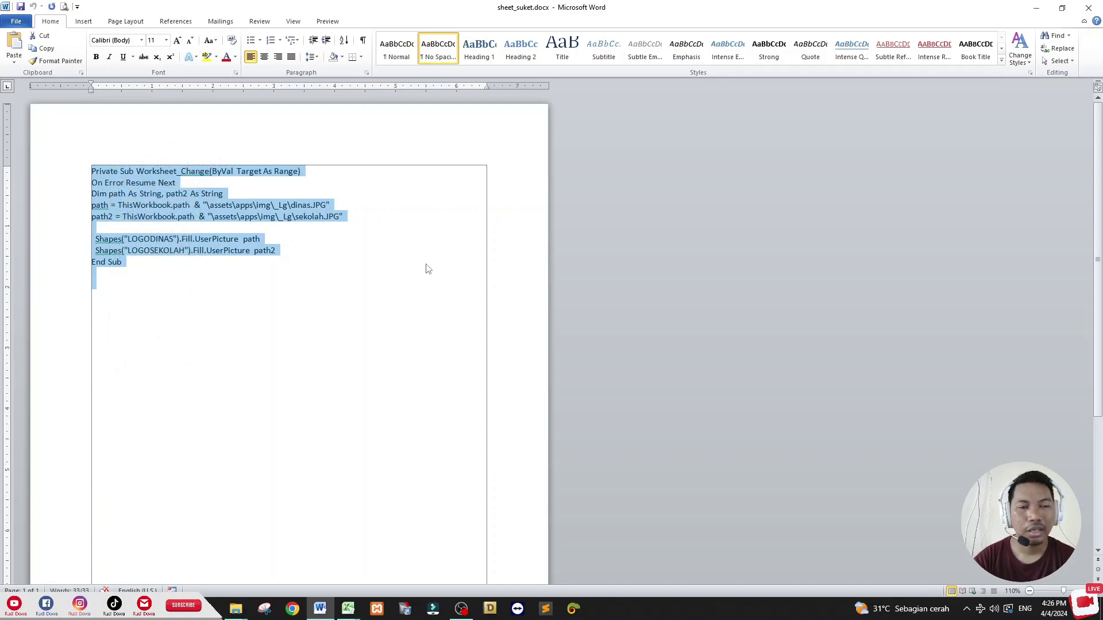
pyautogui.moveTo(347, 609)
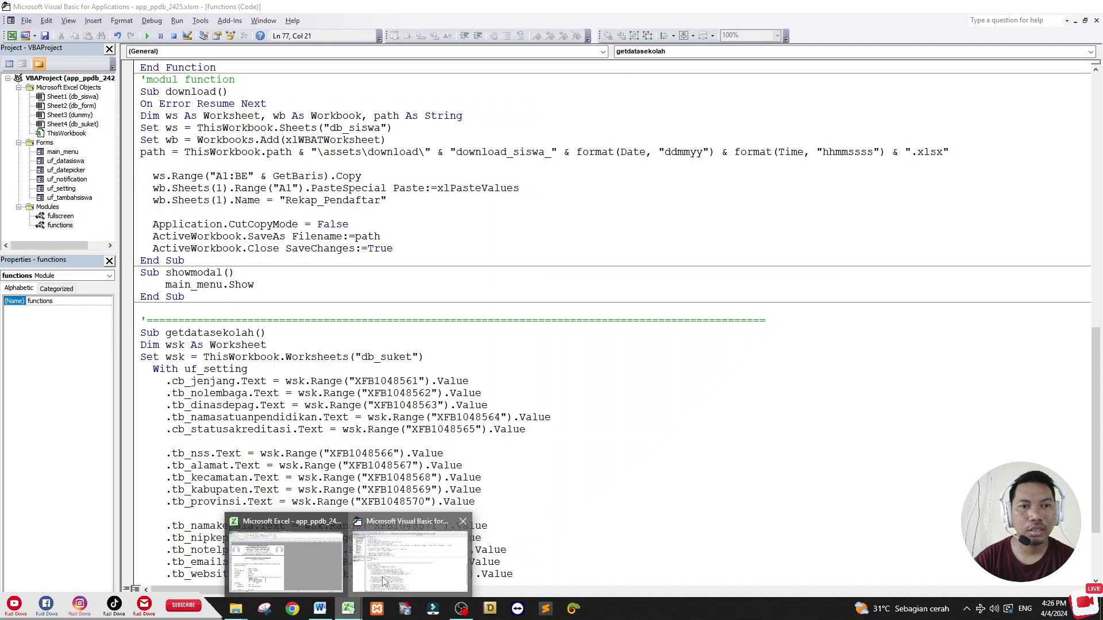
pyautogui.click(383, 581)
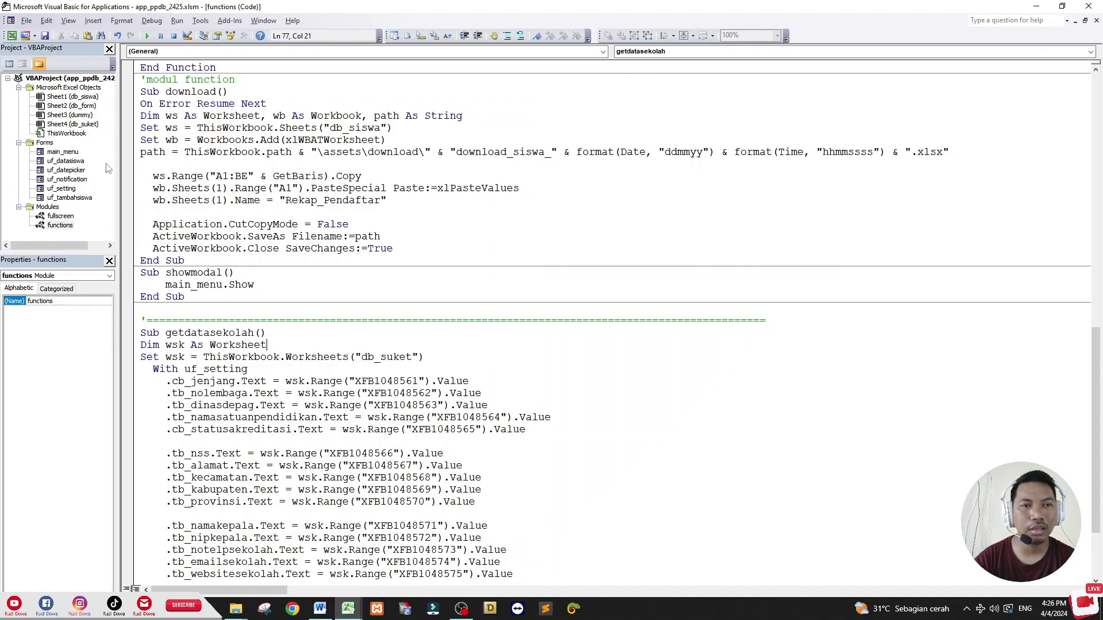
# Step: Open Sheet4 (db_suket)'s code window and paste in the copied Worksheet_Change logo code
pyautogui.click(88, 125)
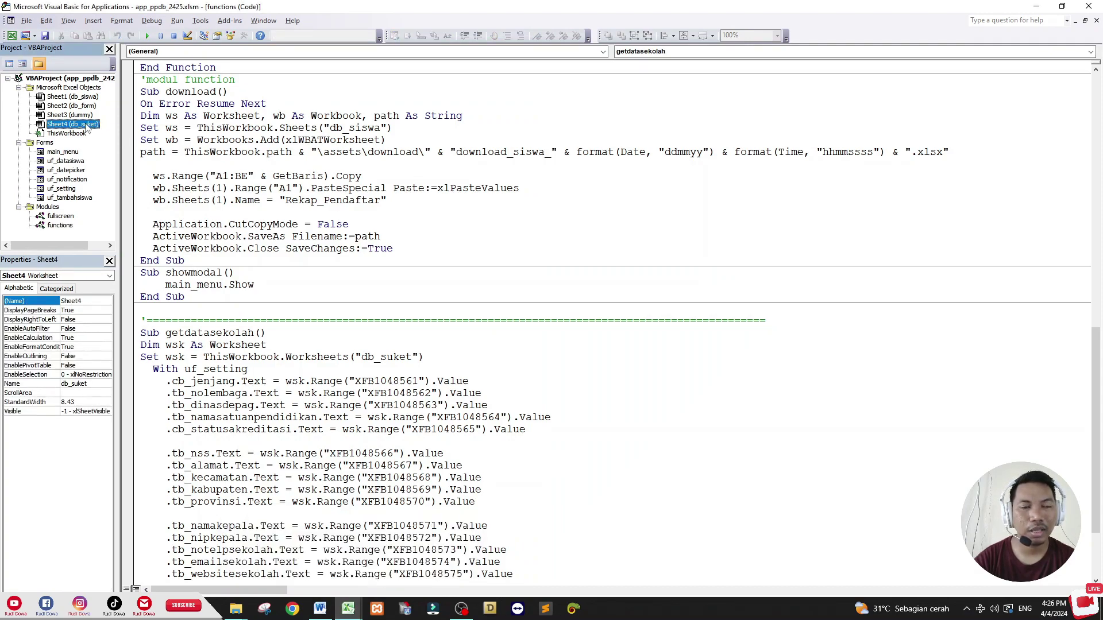
pyautogui.rightClick(63, 127)
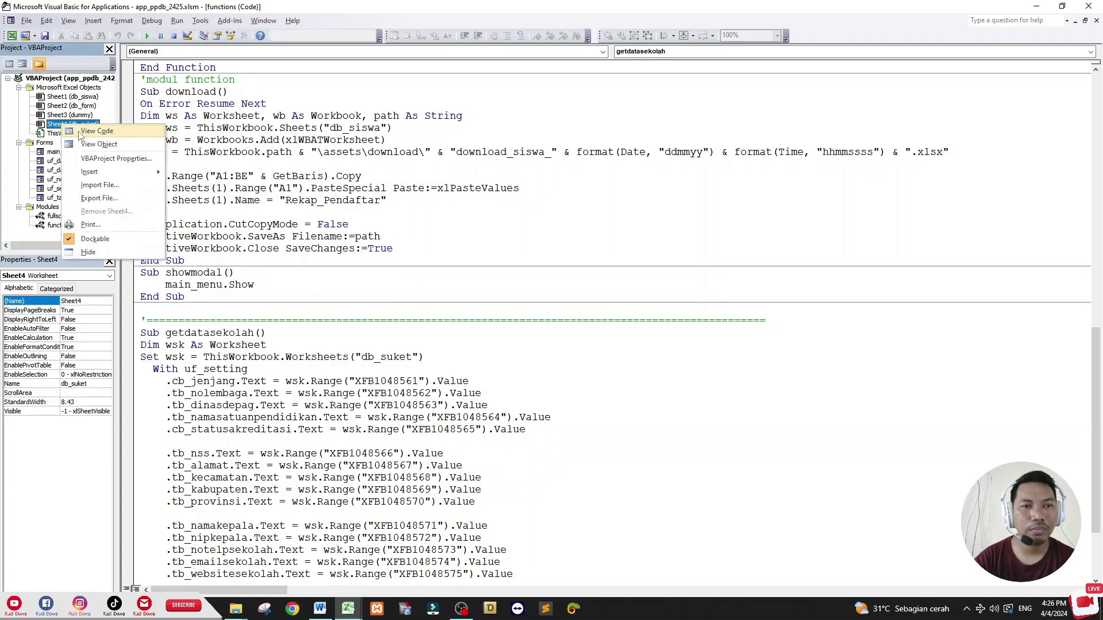
pyautogui.click(85, 132)
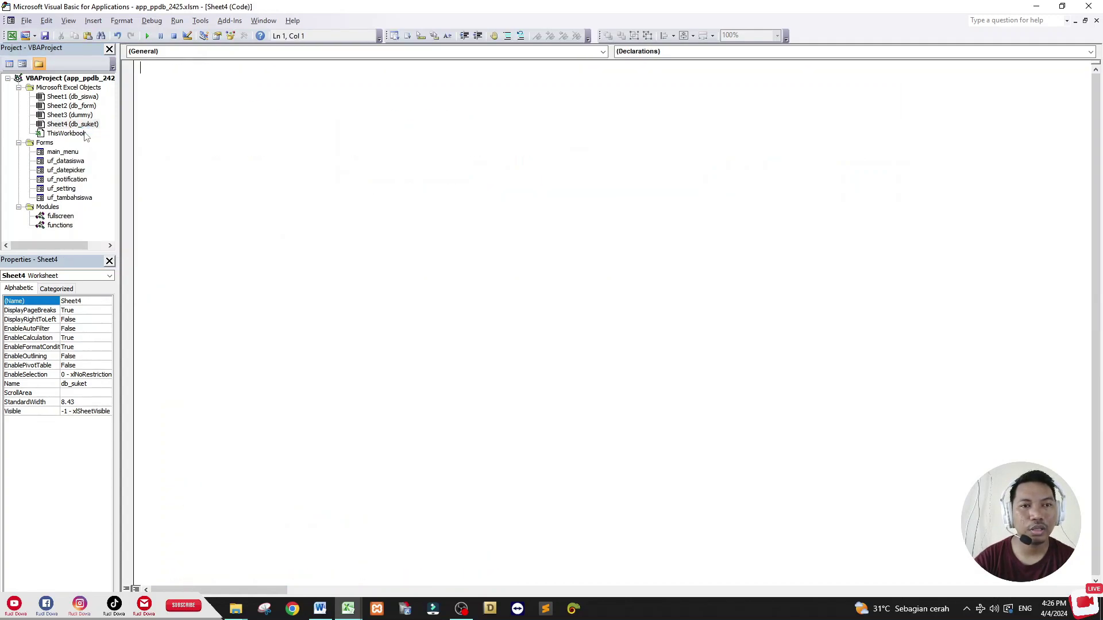
pyautogui.rightClick(162, 72)
pyautogui.click(200, 104)
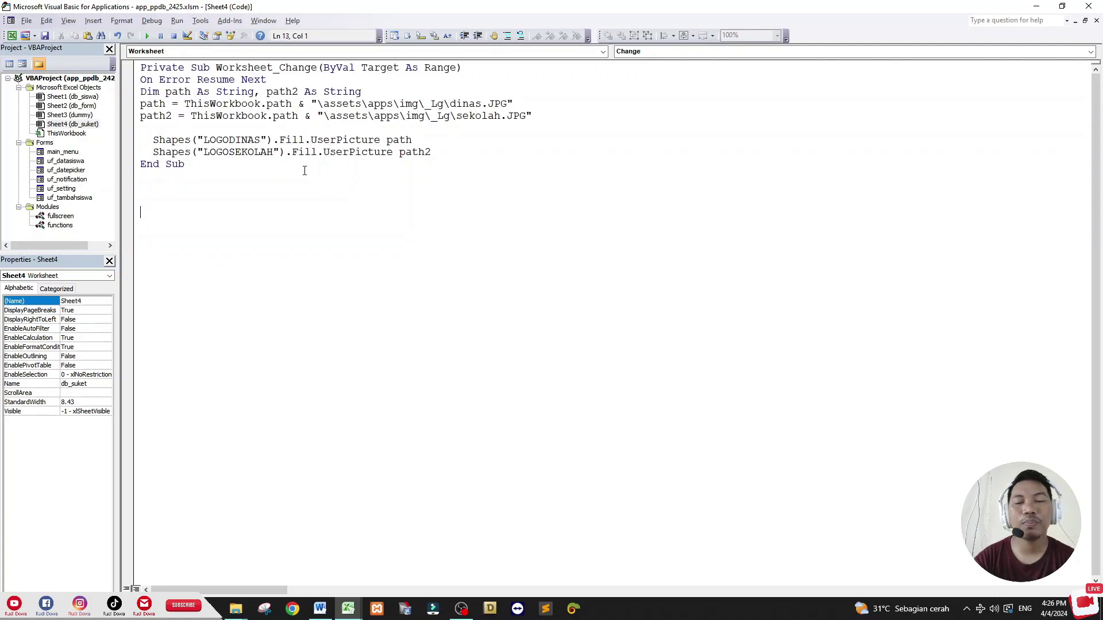
pyautogui.rightClick(70, 125)
pyautogui.click(86, 129)
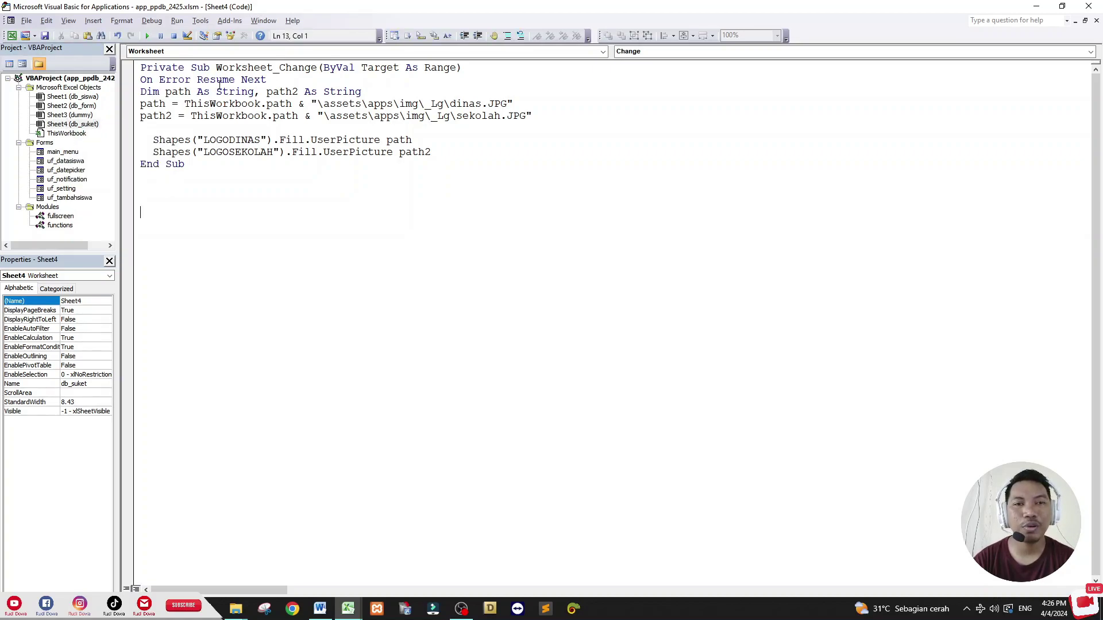
pyautogui.moveTo(303, 222); pyautogui.dragTo(144, 129)
pyautogui.click(480, 273)
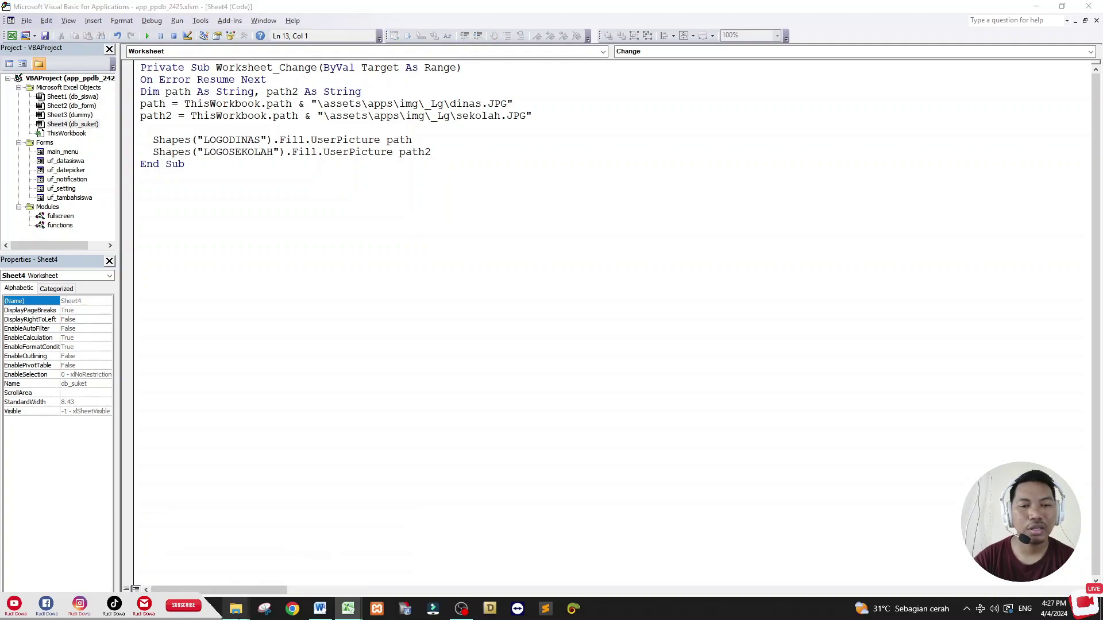
pyautogui.moveTo(235, 608)
pyautogui.click(362, 533)
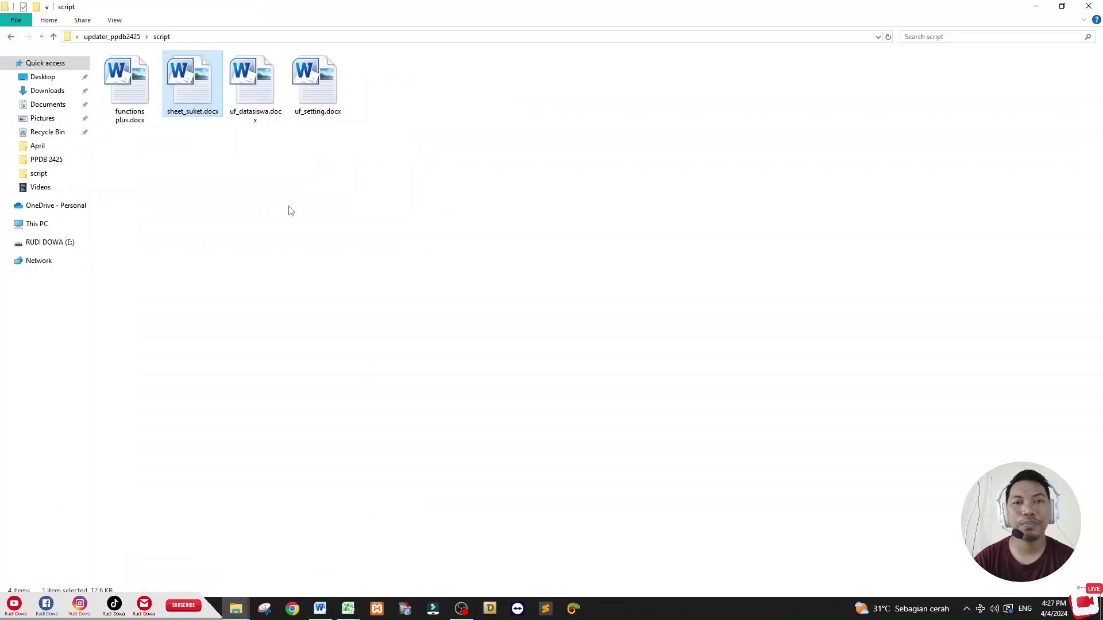
# Step: Open uf_setting.docx from the script folder and look through its code
pyautogui.click(315, 82)
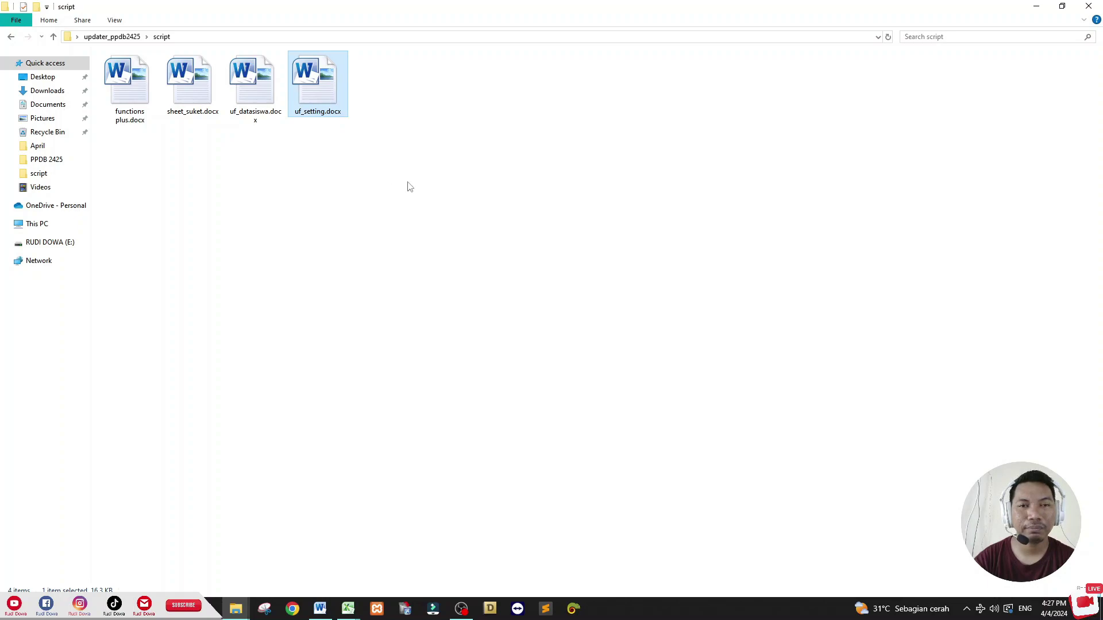
pyautogui.doubleClick(325, 91)
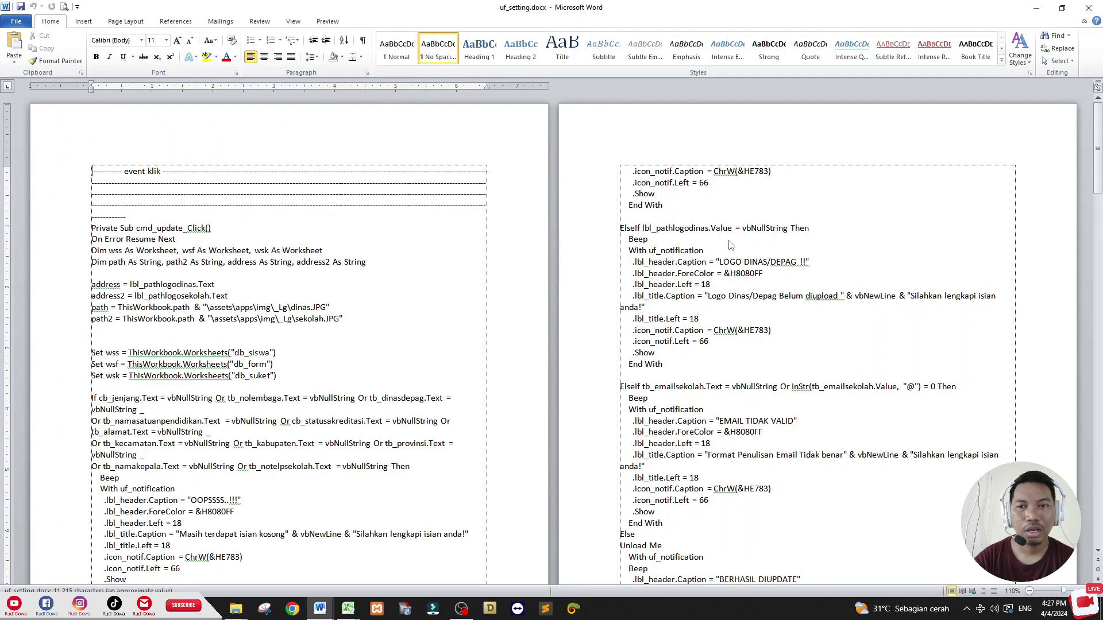
pyautogui.scroll(-3, 427, 314)
pyautogui.scroll(-5, 431, 315)
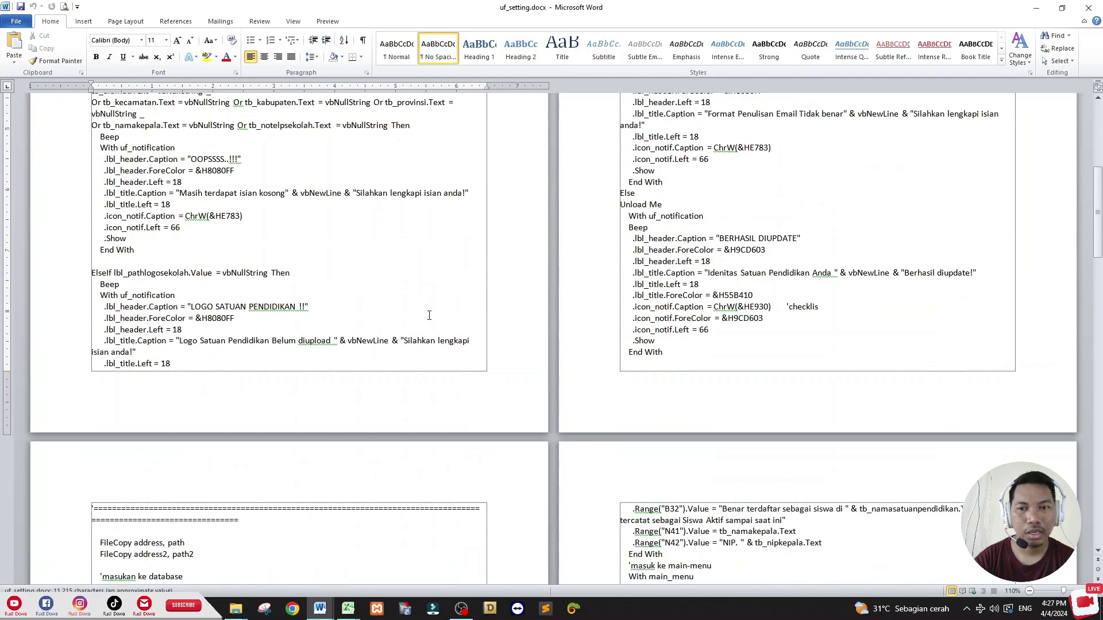
pyautogui.scroll(-4, 437, 322)
pyautogui.scroll(-3, 441, 324)
pyautogui.click(322, 331)
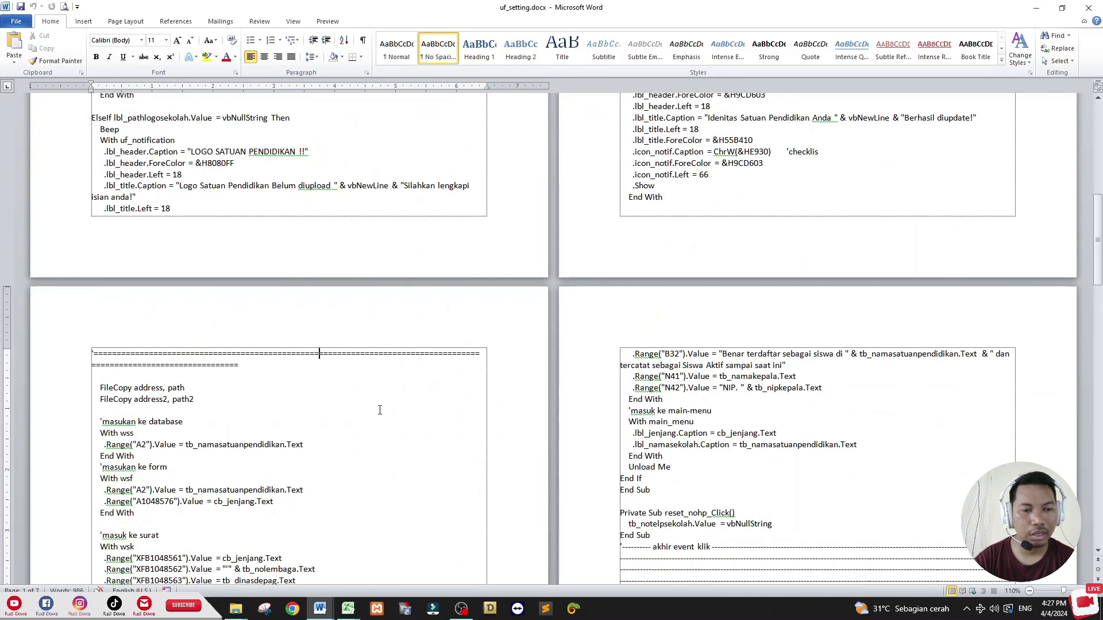
pyautogui.scroll(5, 379, 410)
pyautogui.scroll(5, 380, 410)
# Step: Copy the entire uf_setting code document to the clipboard
pyautogui.click(231, 284)
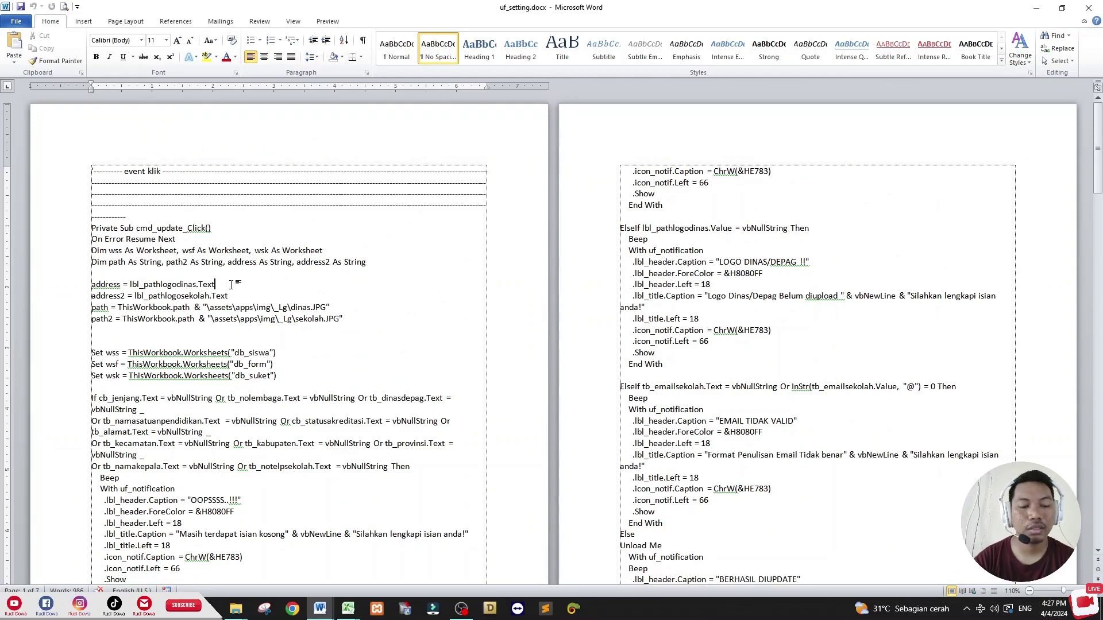
pyautogui.hotkey('ctrl', 'a')
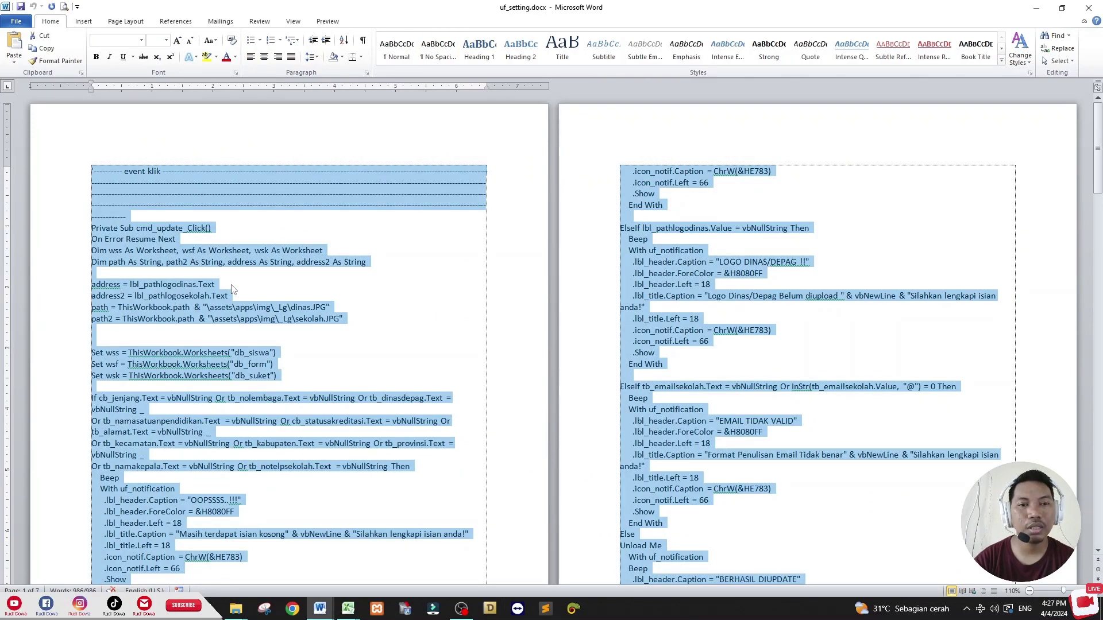
pyautogui.rightClick(232, 286)
pyautogui.click(261, 308)
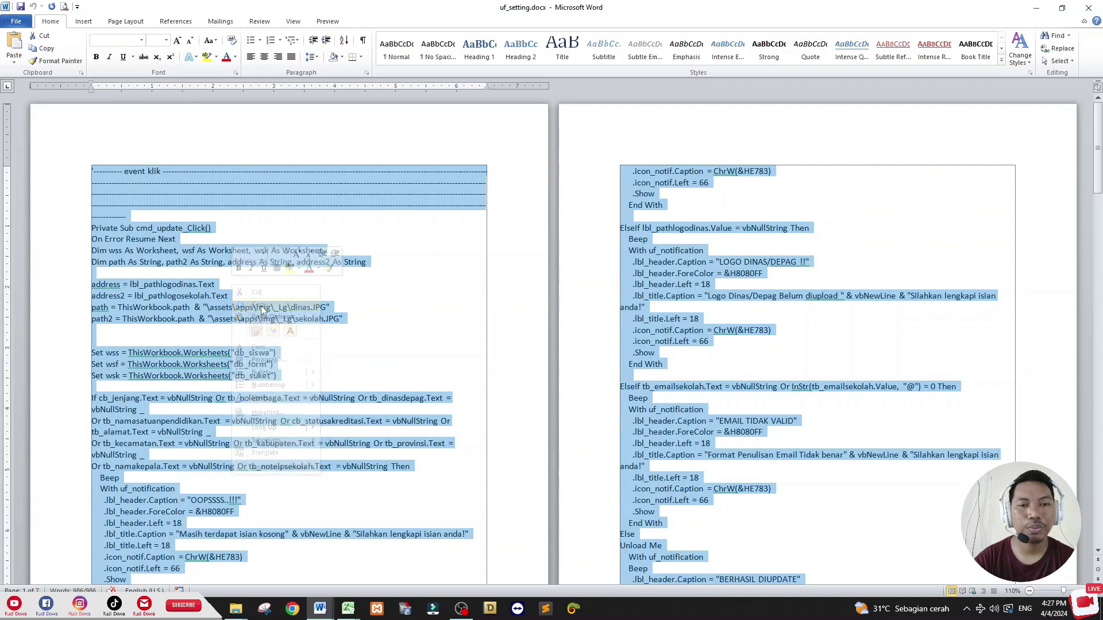
pyautogui.click(348, 609)
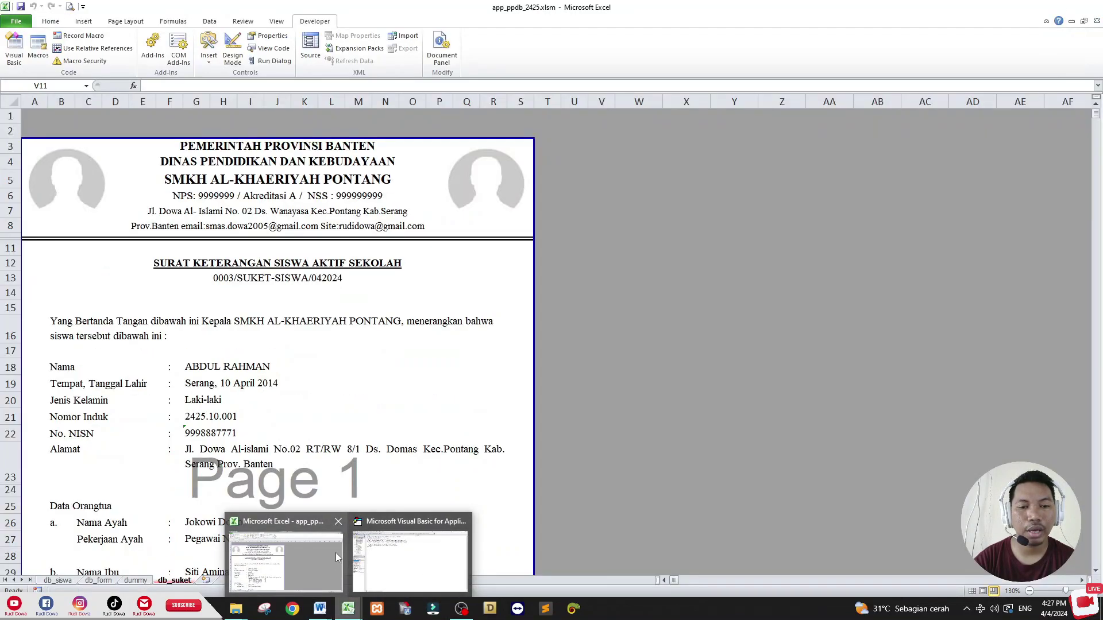
# Step: Open the uf_setting form's code module in the VBA editor
pyautogui.click(379, 560)
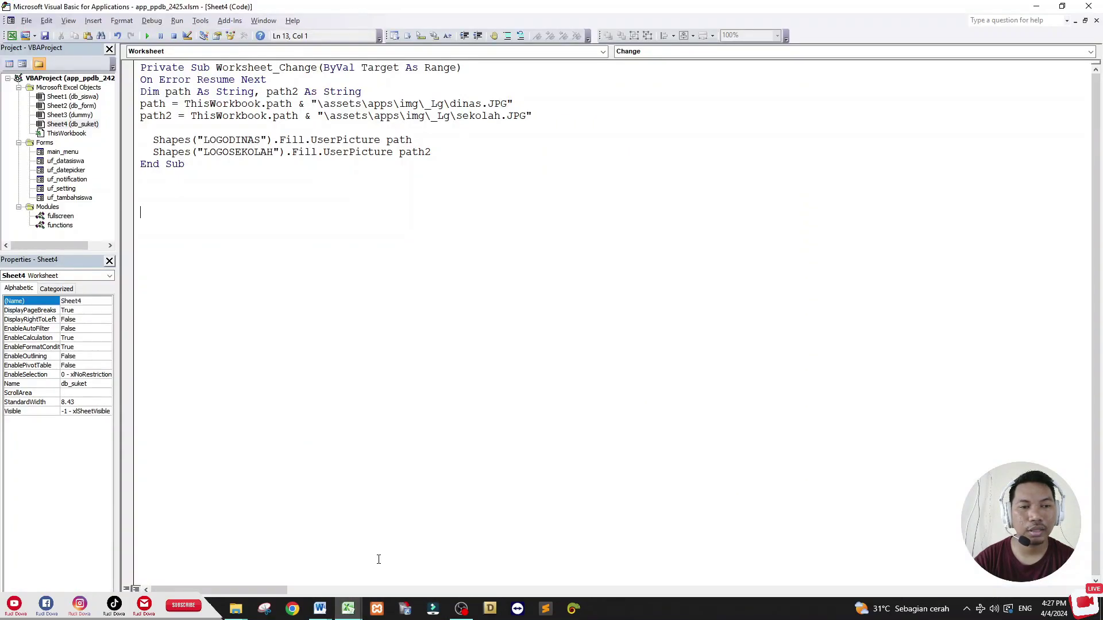
pyautogui.click(62, 191)
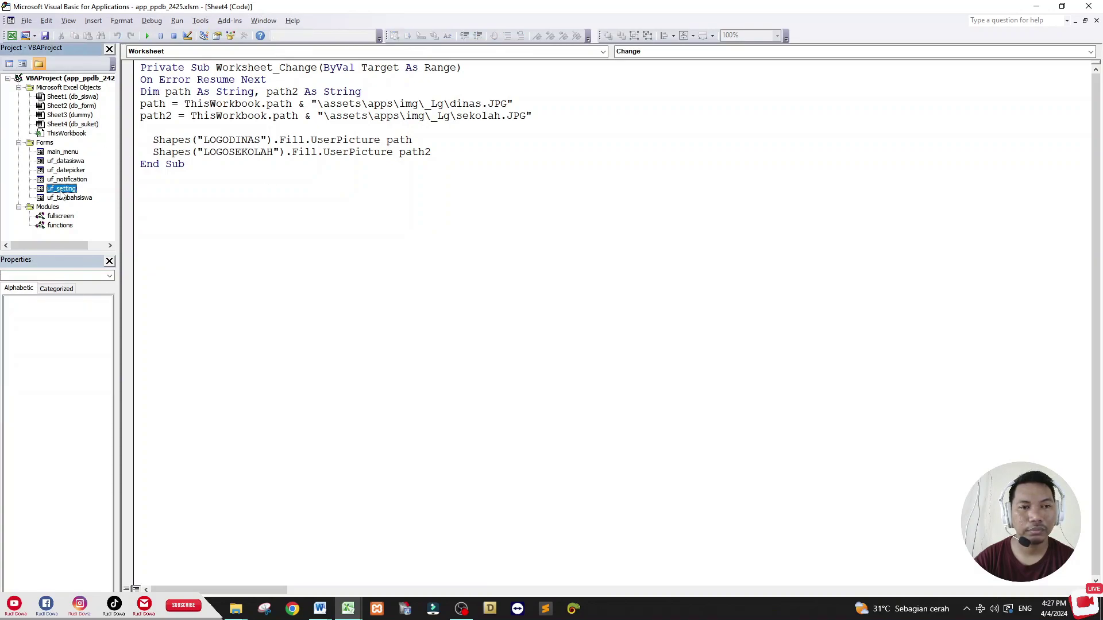
pyautogui.doubleClick(61, 190)
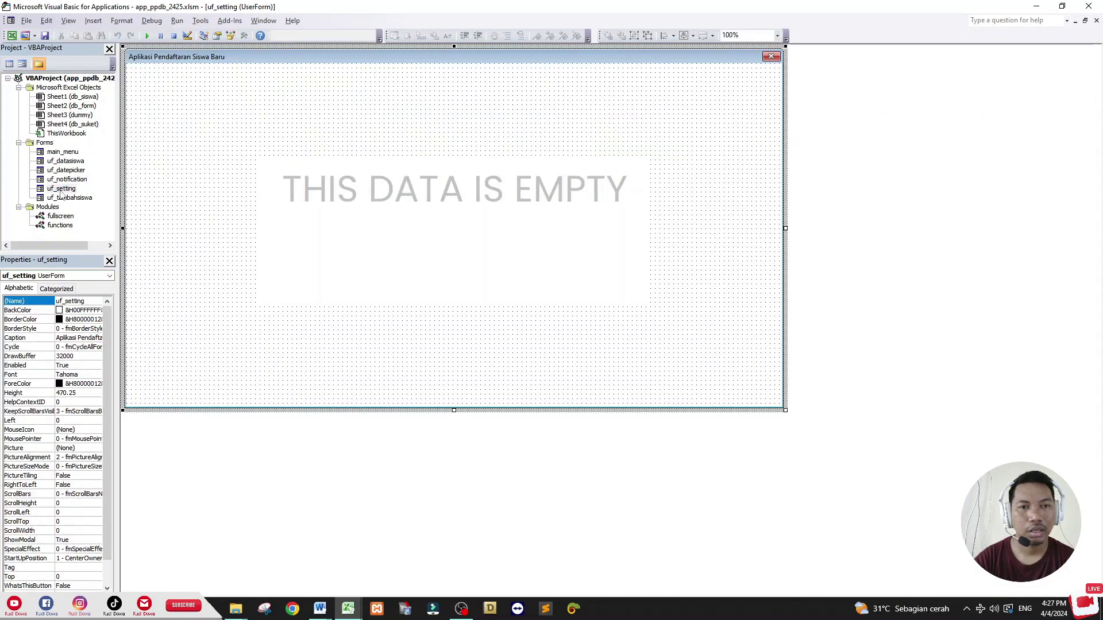
pyautogui.doubleClick(131, 159)
pyautogui.doubleClick(73, 191)
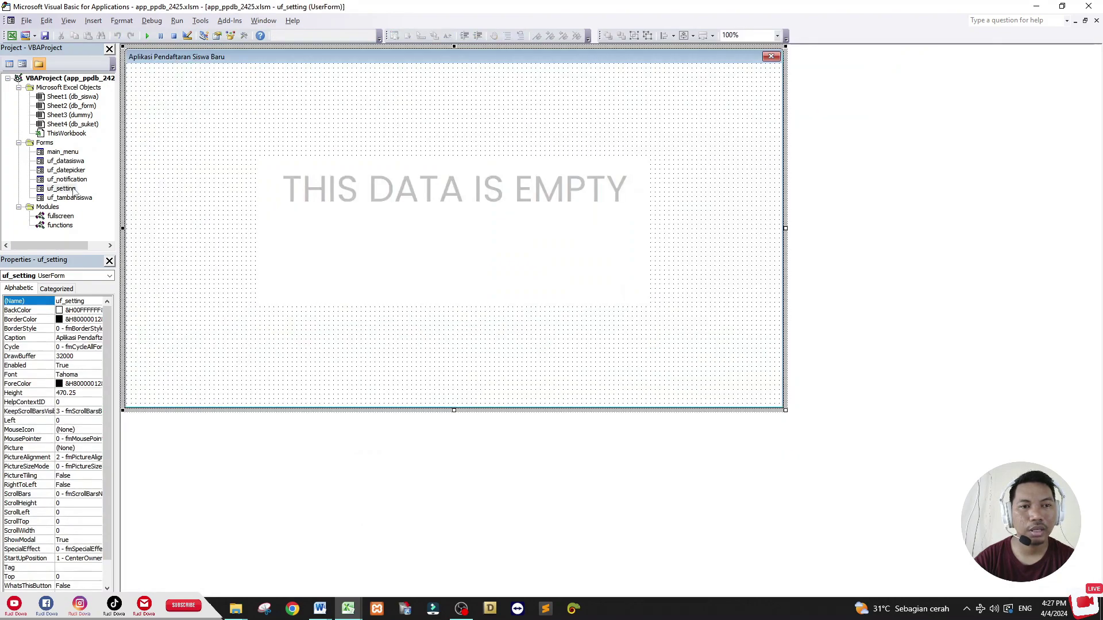
pyautogui.rightClick(74, 190)
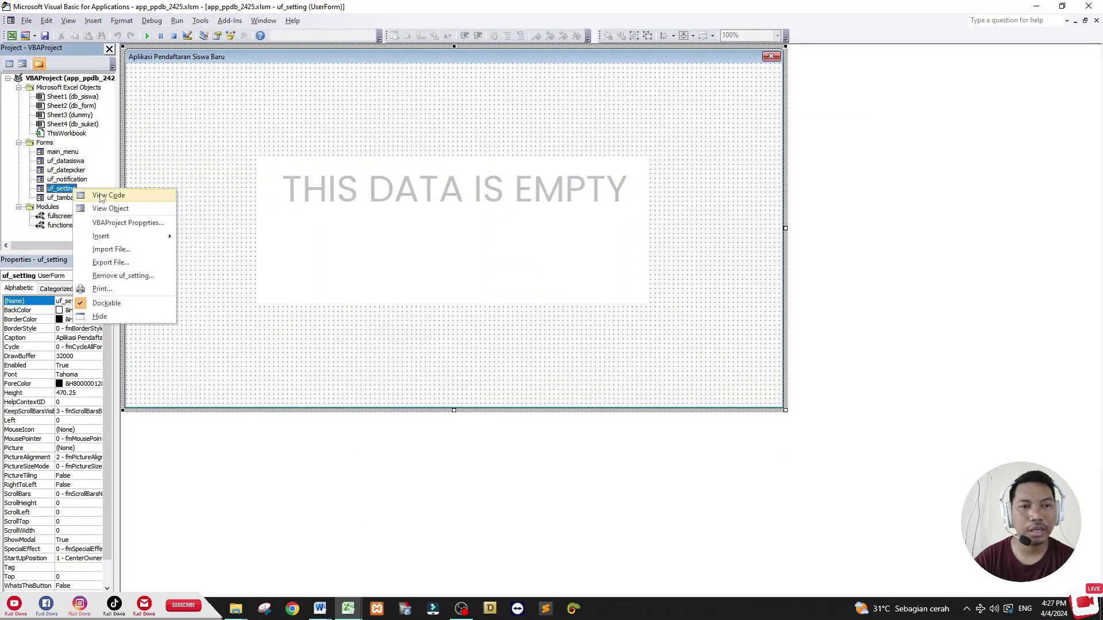
pyautogui.click(100, 196)
pyautogui.scroll(5, 390, 380)
pyautogui.scroll(5, 390, 380)
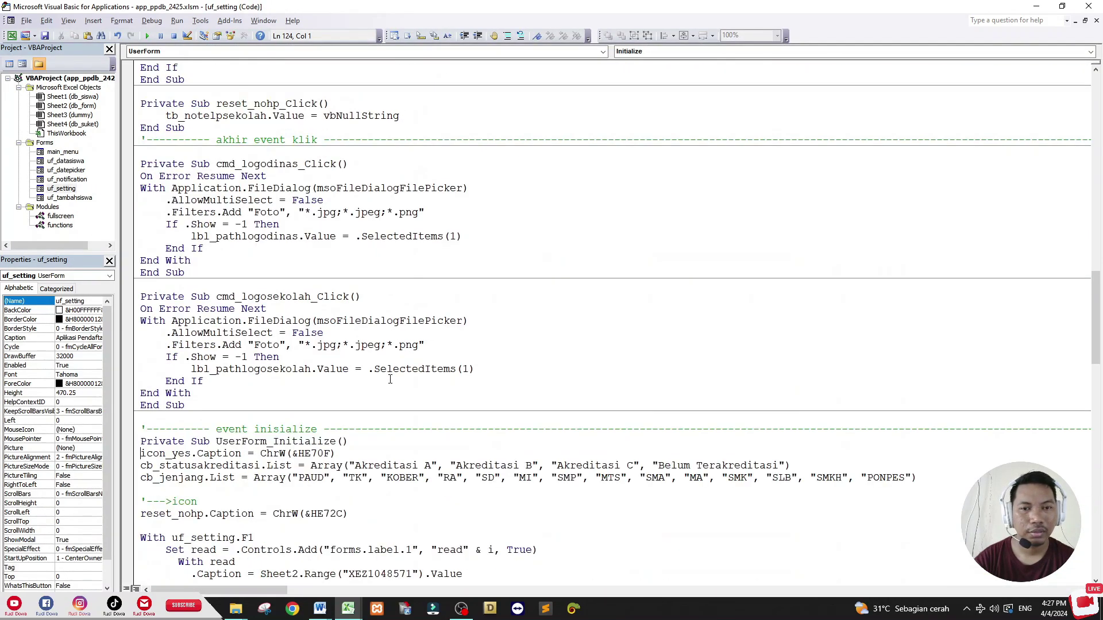
pyautogui.scroll(3, 390, 380)
pyautogui.scroll(5, 390, 380)
pyautogui.scroll(5, 390, 379)
pyautogui.hotkey('ctrl', 'a')
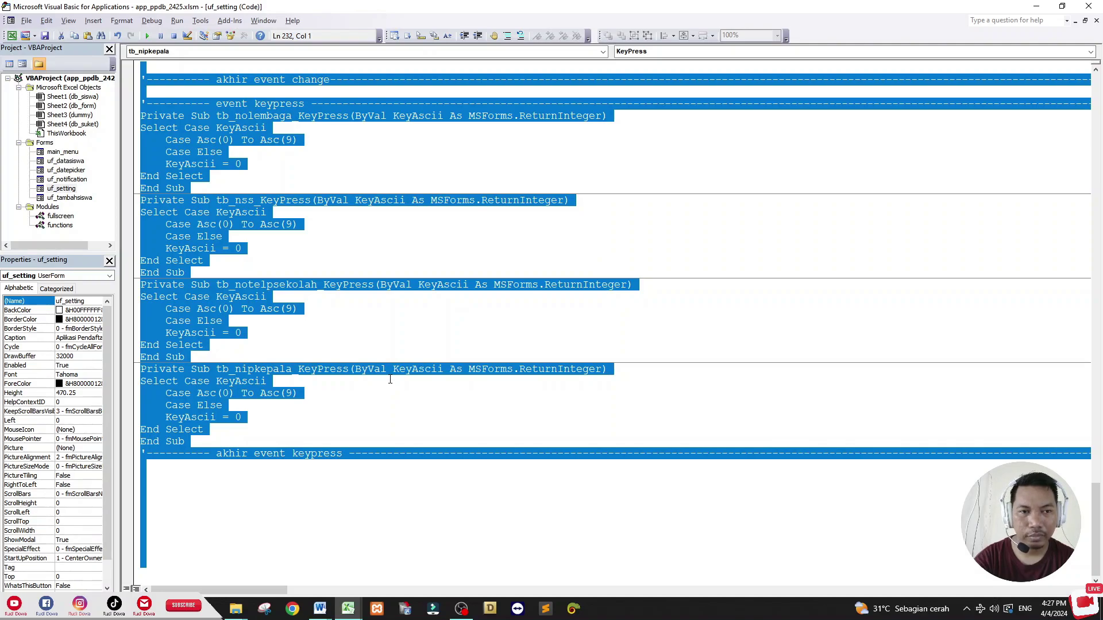
# Step: Select and delete all existing code in the uf_setting module
pyautogui.doubleClick(75, 191)
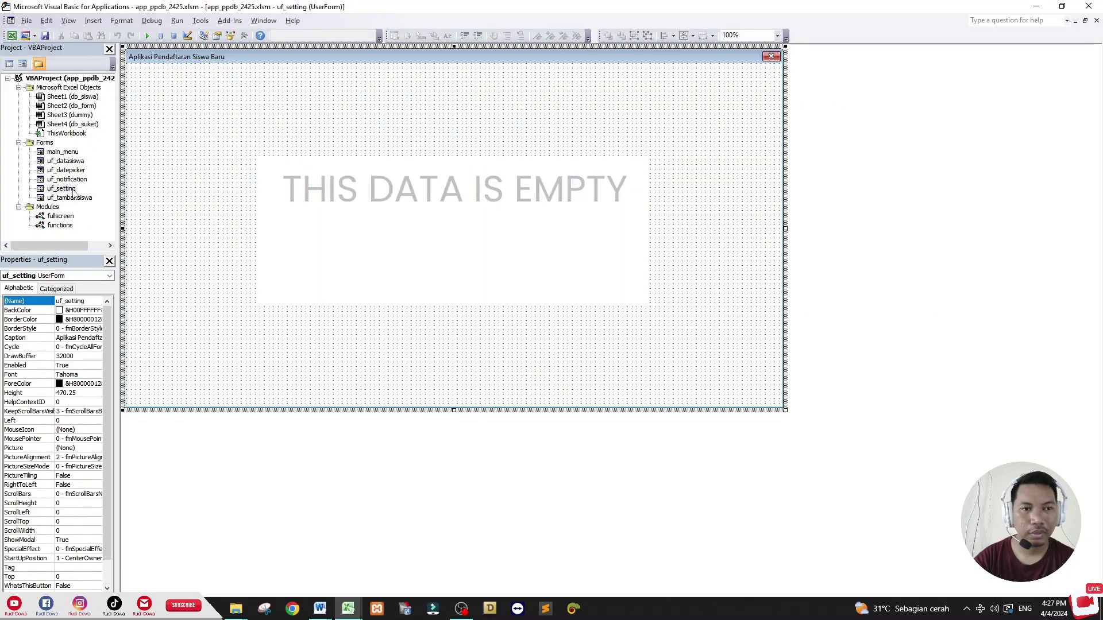
pyautogui.rightClick(85, 191)
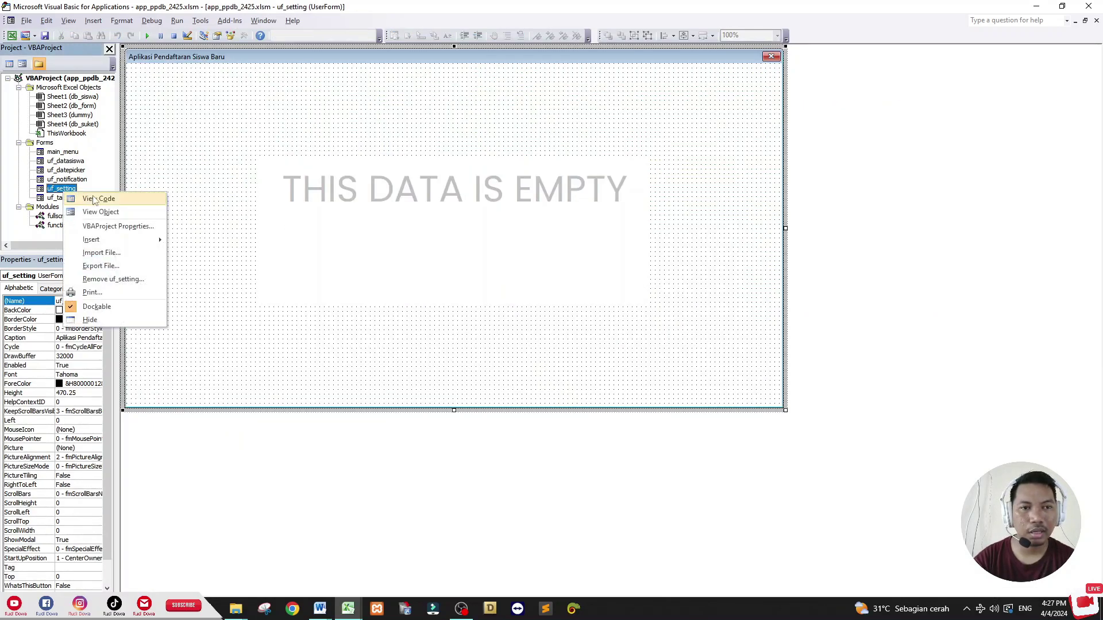
pyautogui.click(100, 202)
pyautogui.click(376, 318)
pyautogui.hotkey('ctrl', 'a')
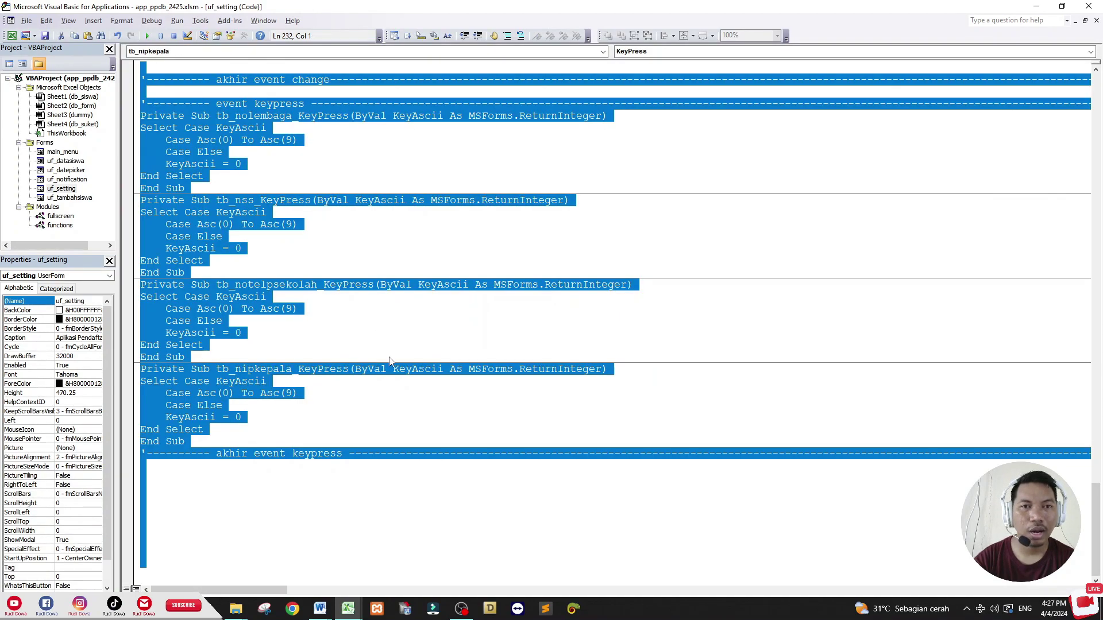
pyautogui.scroll(3, 394, 383)
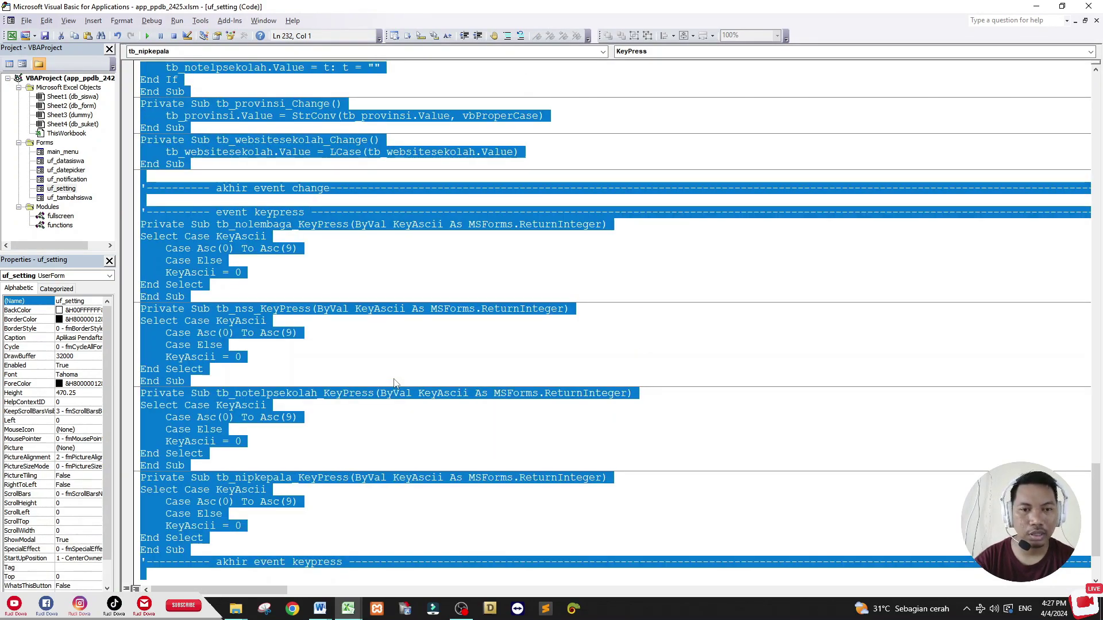
pyautogui.rightClick(250, 320)
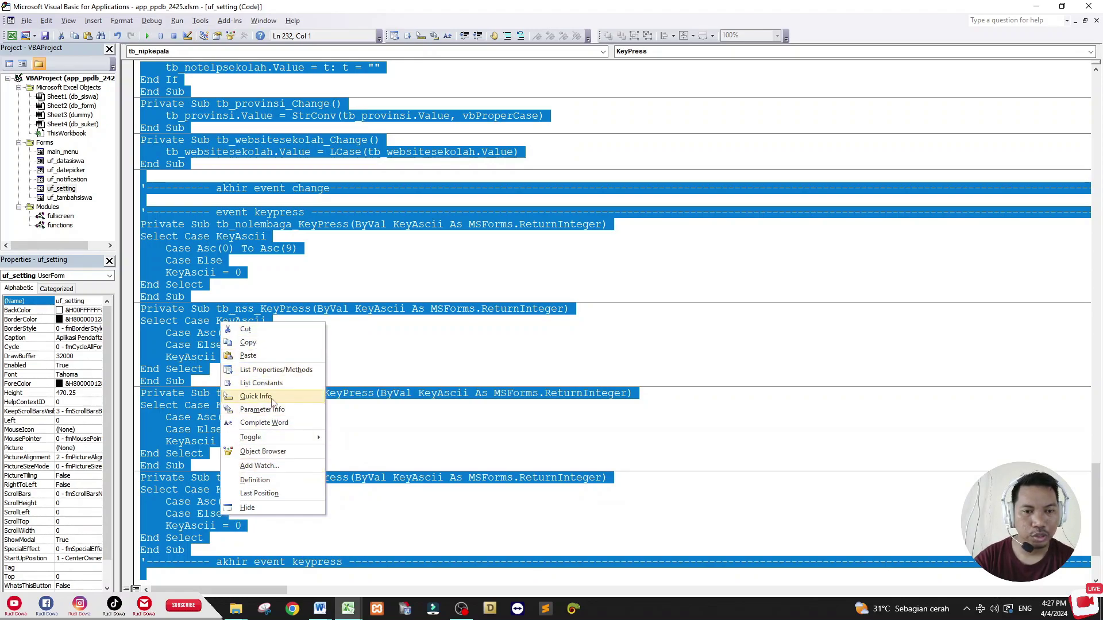
pyautogui.click(374, 258)
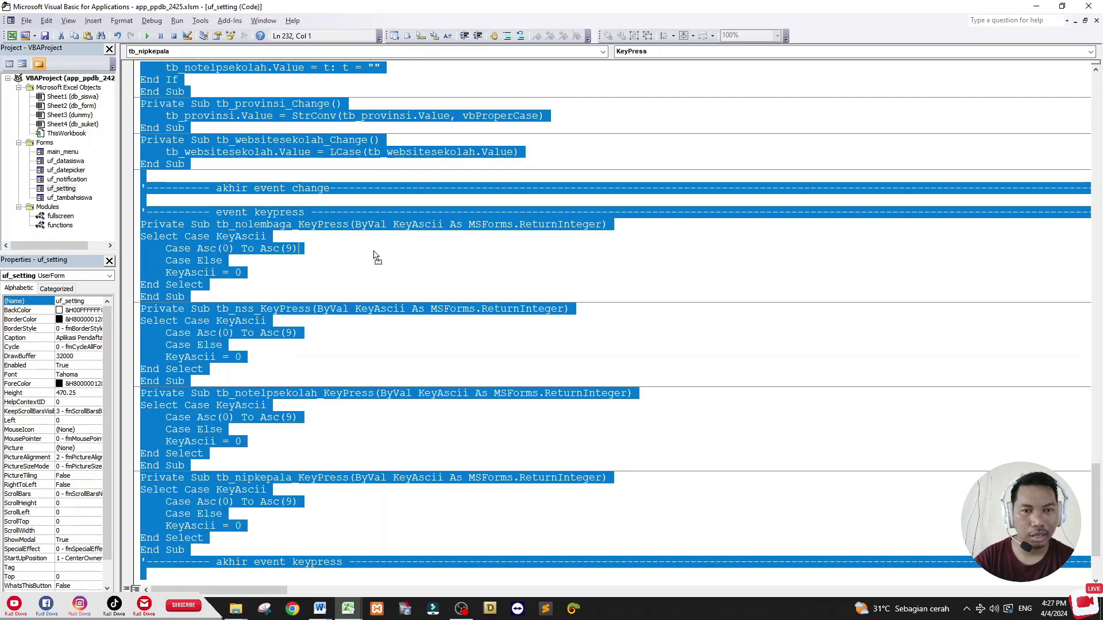
pyautogui.press('Delete')
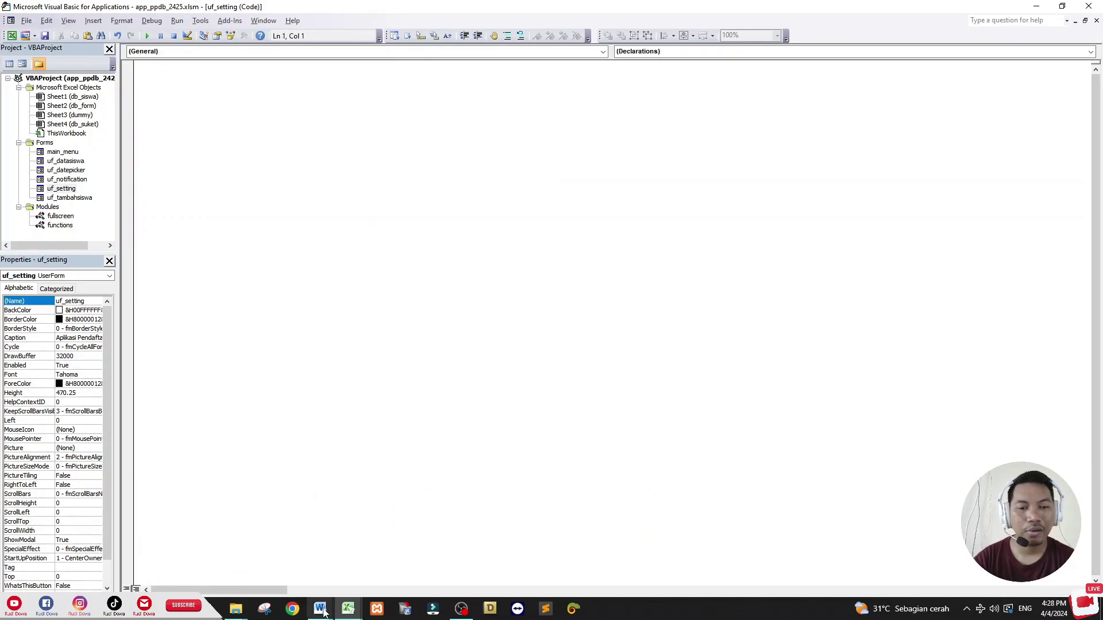
# Step: Copy the whole uf_setting.docx code again in Word
pyautogui.moveTo(319, 608)
pyautogui.click(357, 553)
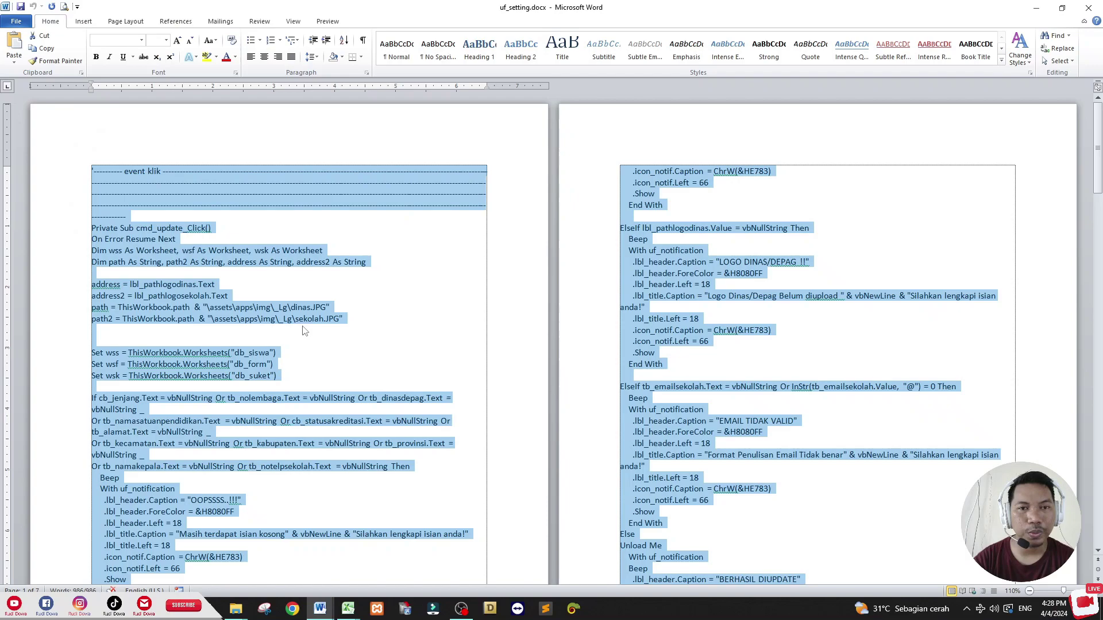
pyautogui.click(273, 260)
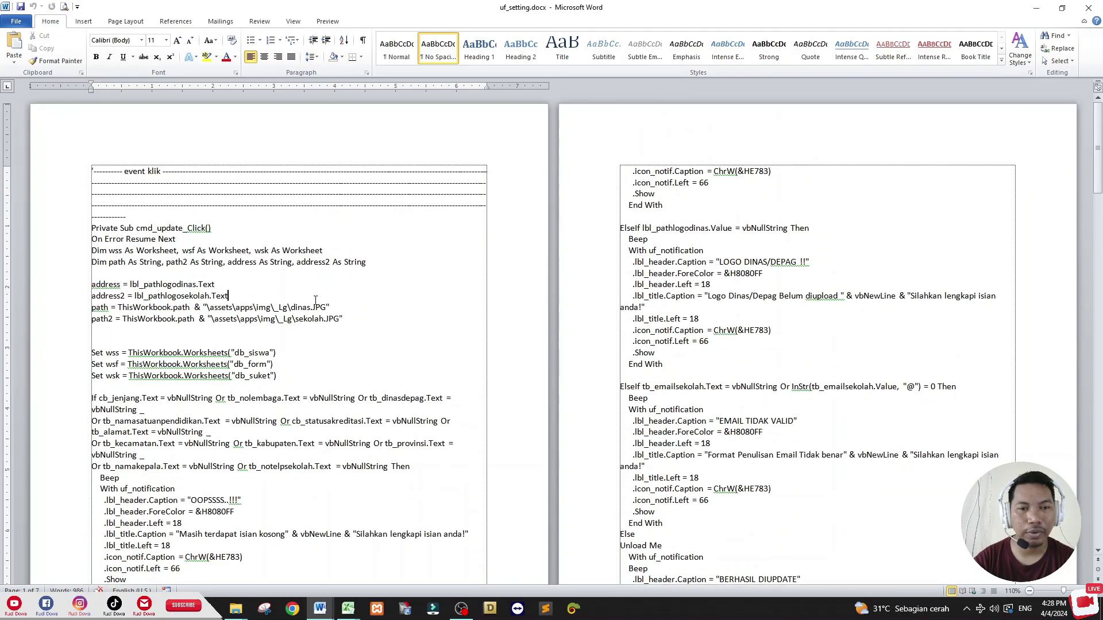
pyautogui.hotkey('ctrl', 'a')
pyautogui.rightClick(314, 300)
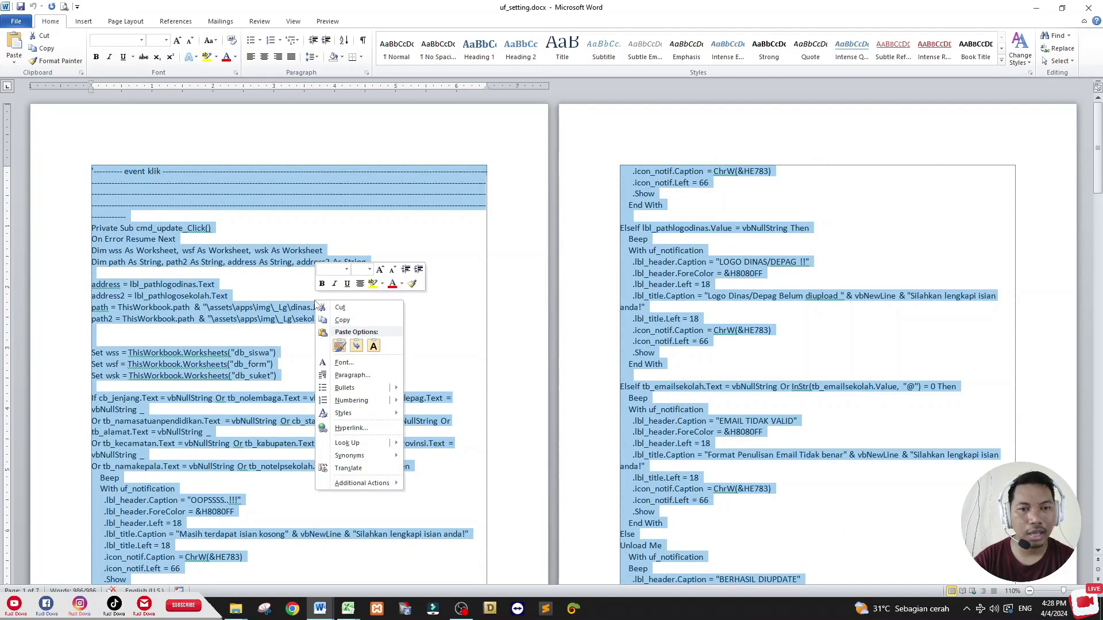
pyautogui.click(348, 320)
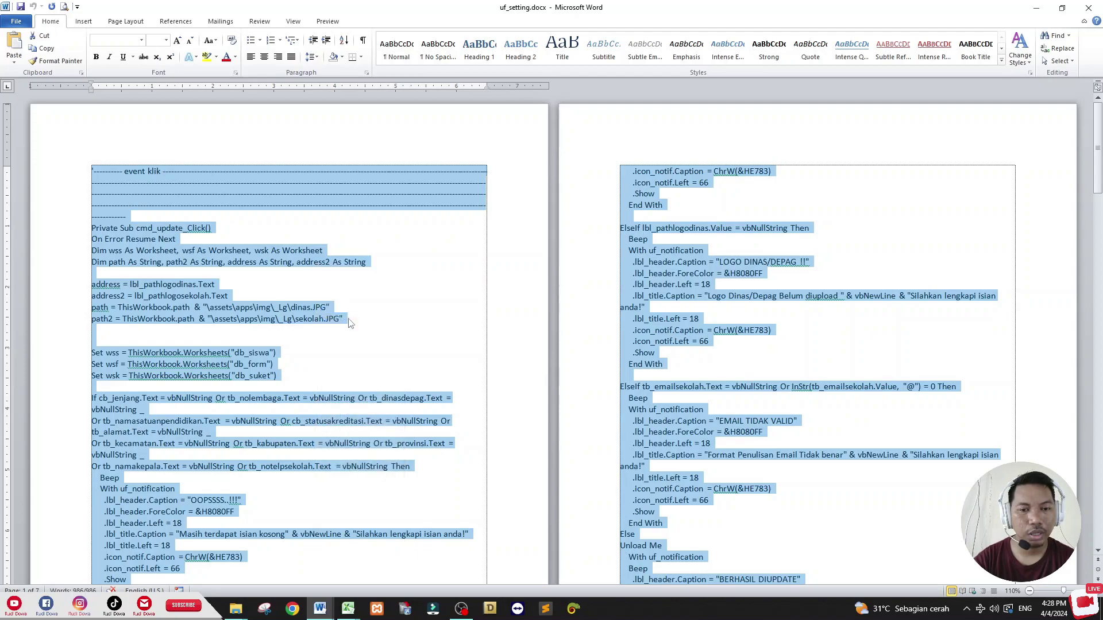
# Step: Paste the copied code, including cmd_update_Click, into the empty uf_setting module
pyautogui.moveTo(347, 609)
pyautogui.click(410, 552)
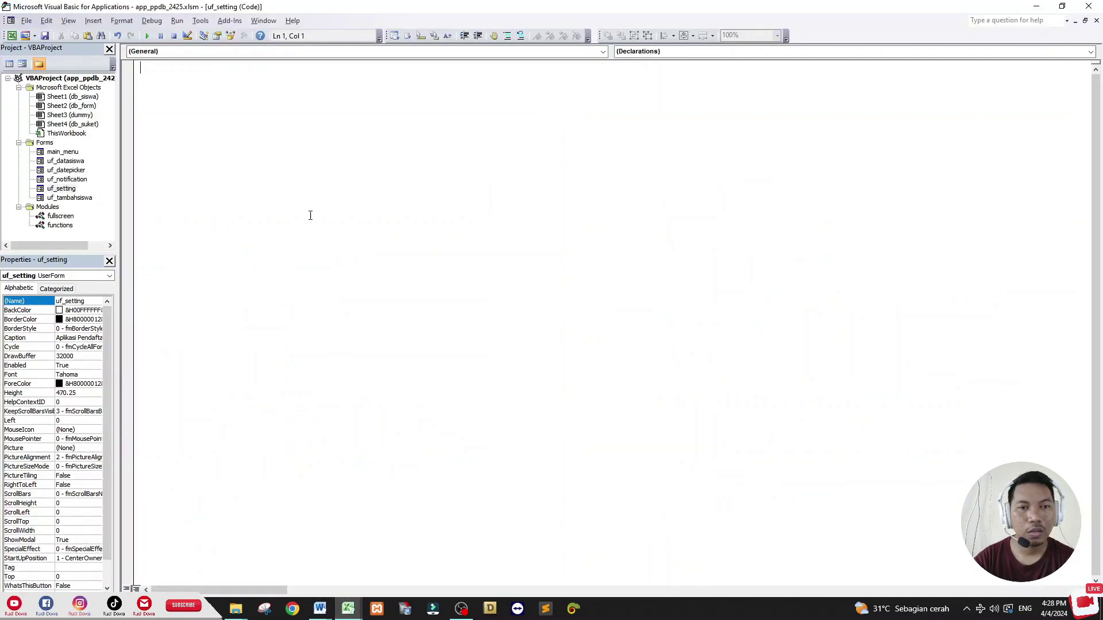
pyautogui.rightClick(184, 71)
pyautogui.click(221, 105)
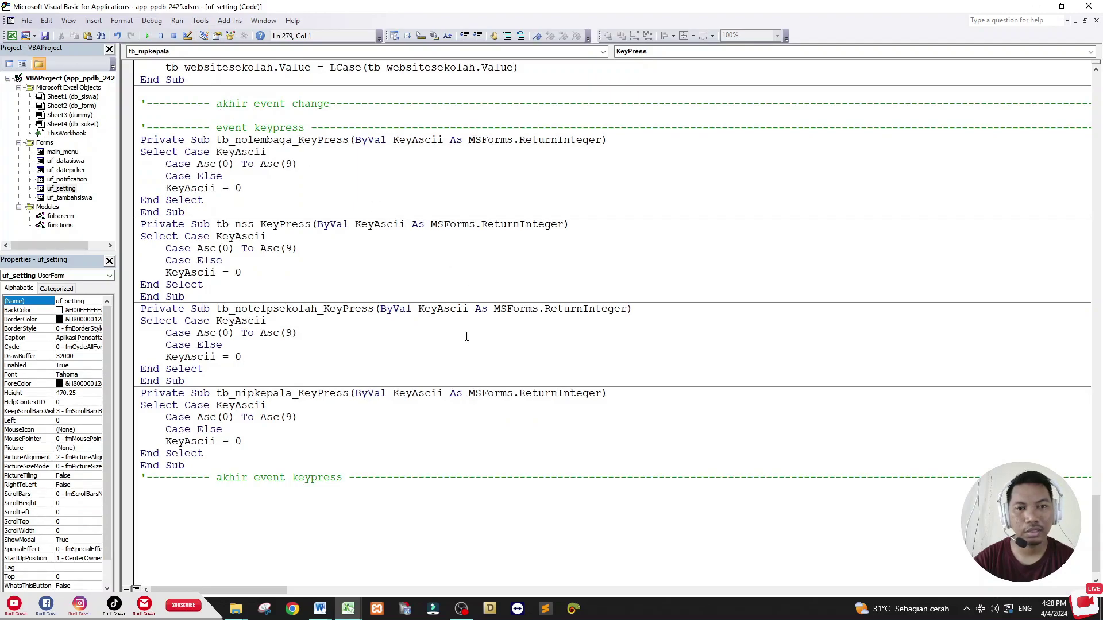
pyautogui.scroll(15, 466, 337)
pyautogui.scroll(10, 466, 351)
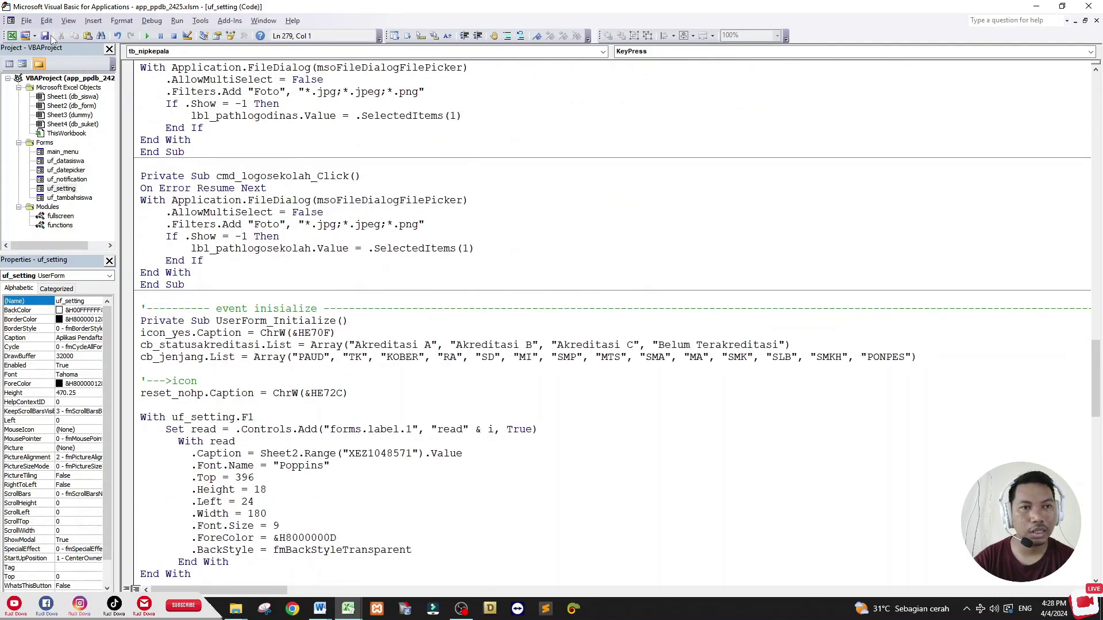
pyautogui.moveTo(1095, 376); pyautogui.dragTo(1095, 112)
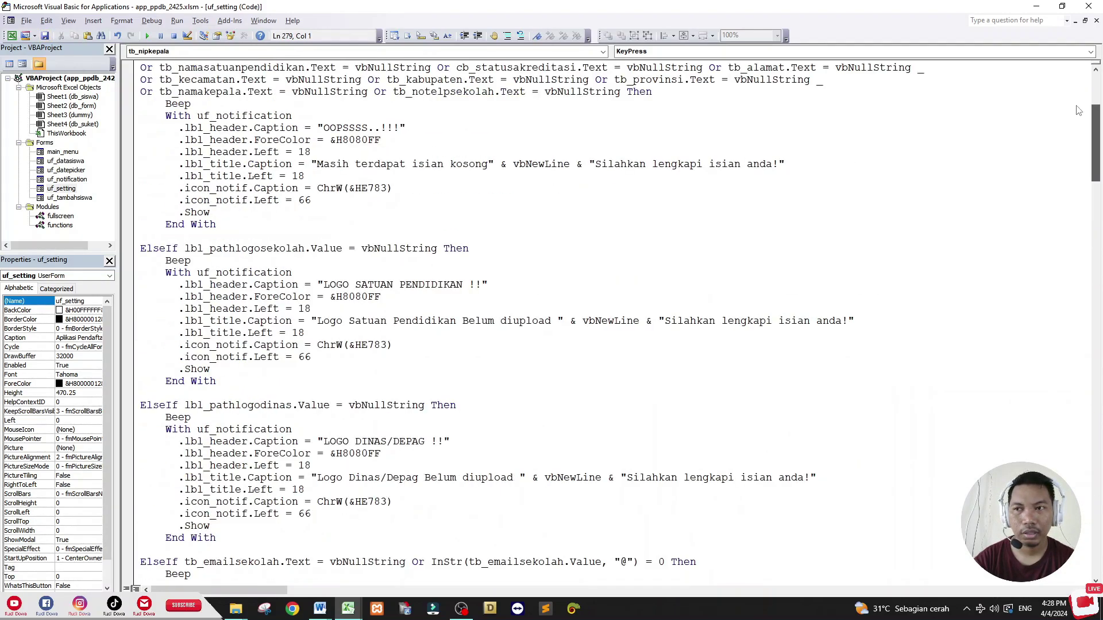
pyautogui.click(538, 260)
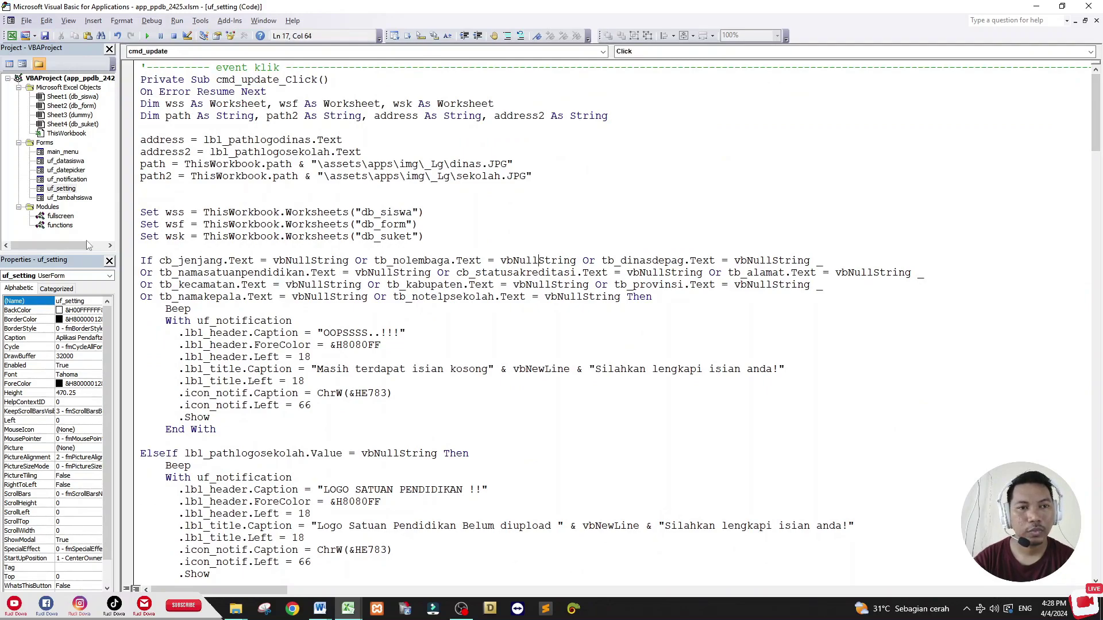
pyautogui.click(235, 608)
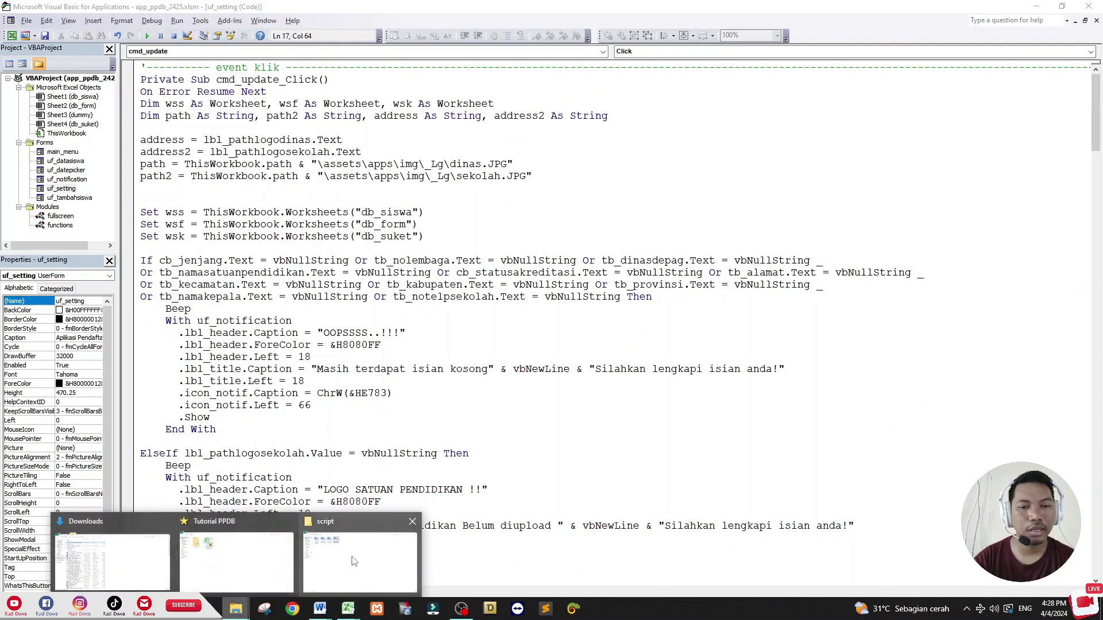
# Step: Open uf_datasiswa.docx from the script folder and scroll through its code
pyautogui.click(354, 561)
pyautogui.press('Left')
pyautogui.press('Return')
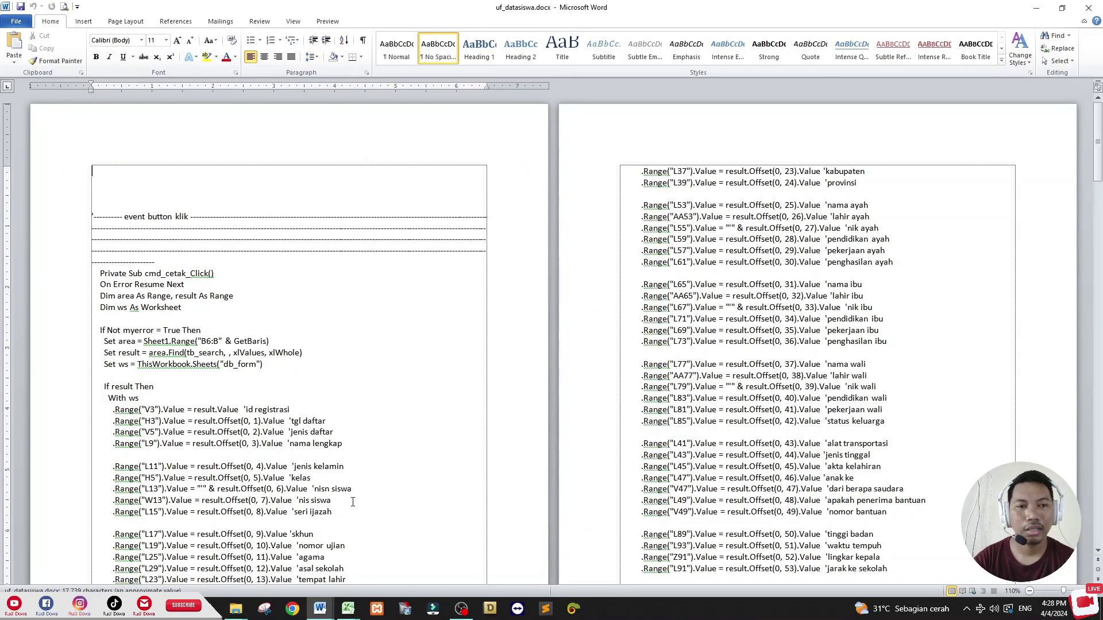
pyautogui.scroll(-4, 352, 502)
pyautogui.scroll(-2, 350, 477)
pyautogui.click(347, 447)
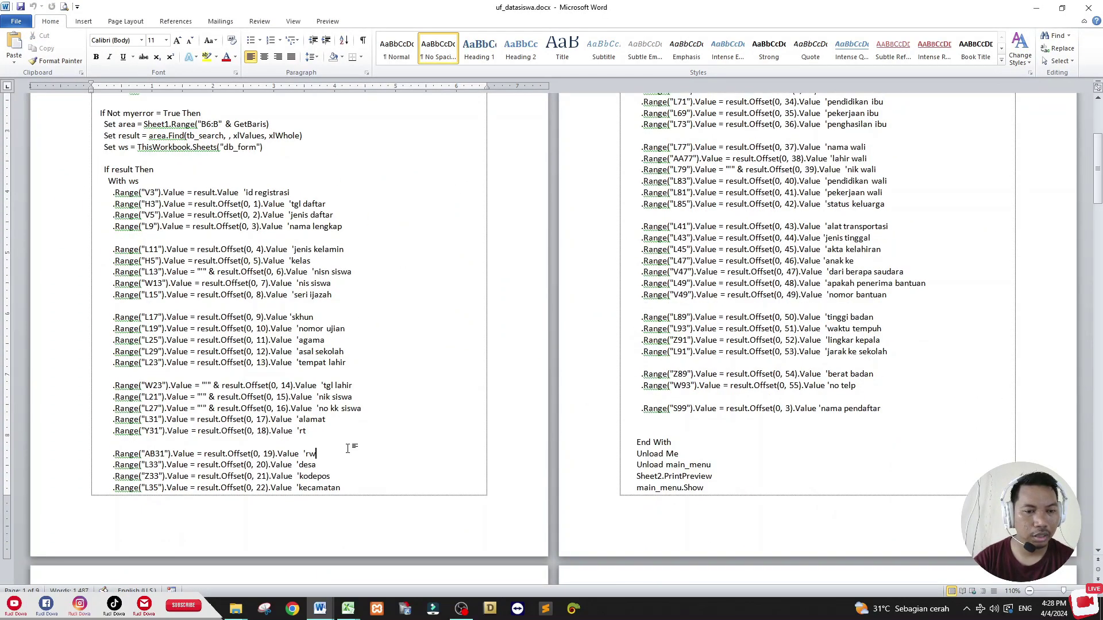
pyautogui.scroll(-5, 347, 448)
pyautogui.scroll(-5, 348, 448)
pyautogui.scroll(-10, 349, 448)
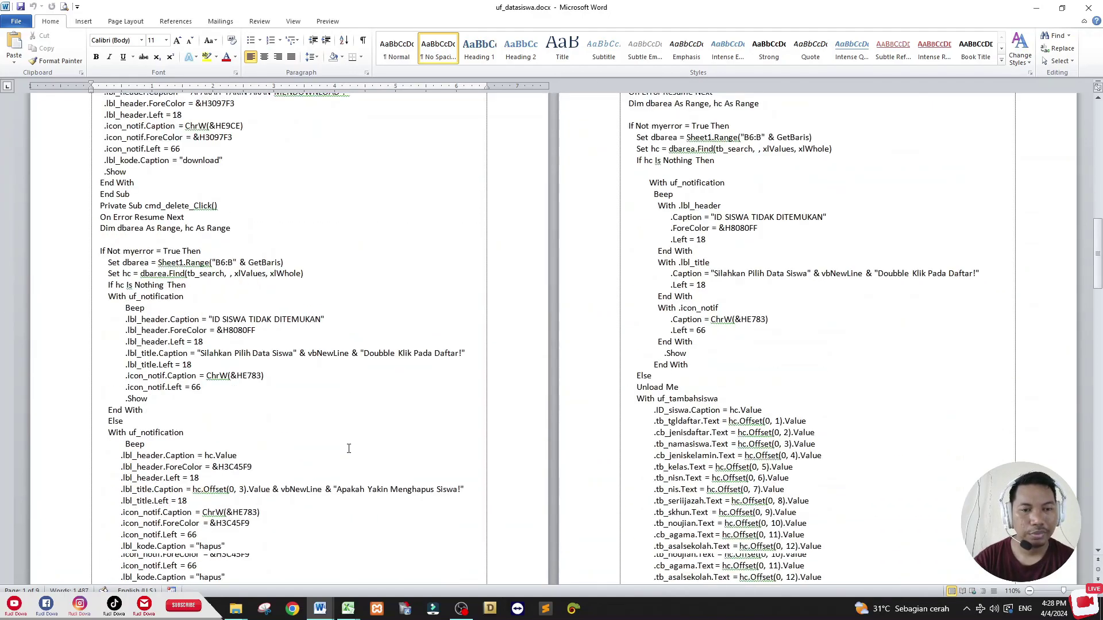
pyautogui.scroll(10, 348, 448)
pyautogui.scroll(10, 362, 402)
pyautogui.scroll(5, 376, 356)
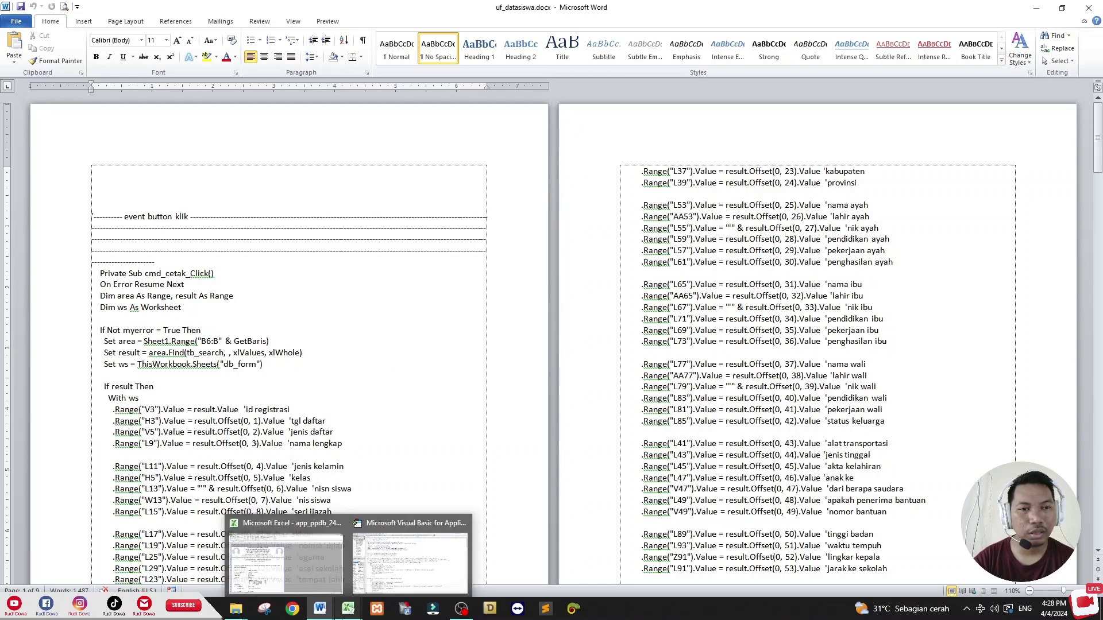
# Step: Delete all existing code in the uf_datasiswa form's code window
pyautogui.click(379, 554)
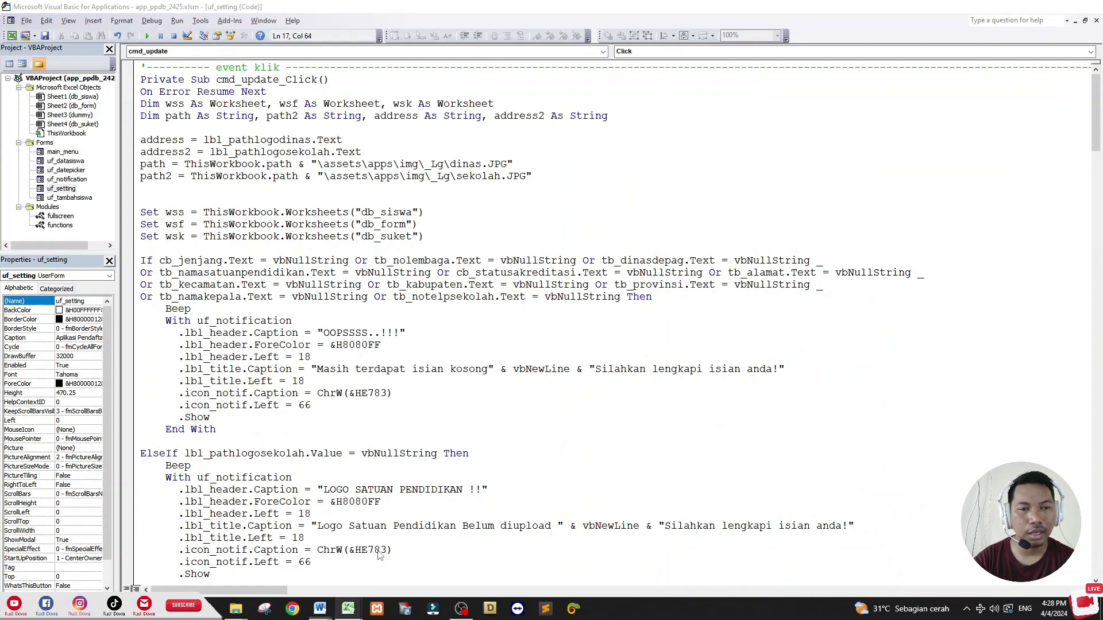
pyautogui.doubleClick(54, 165)
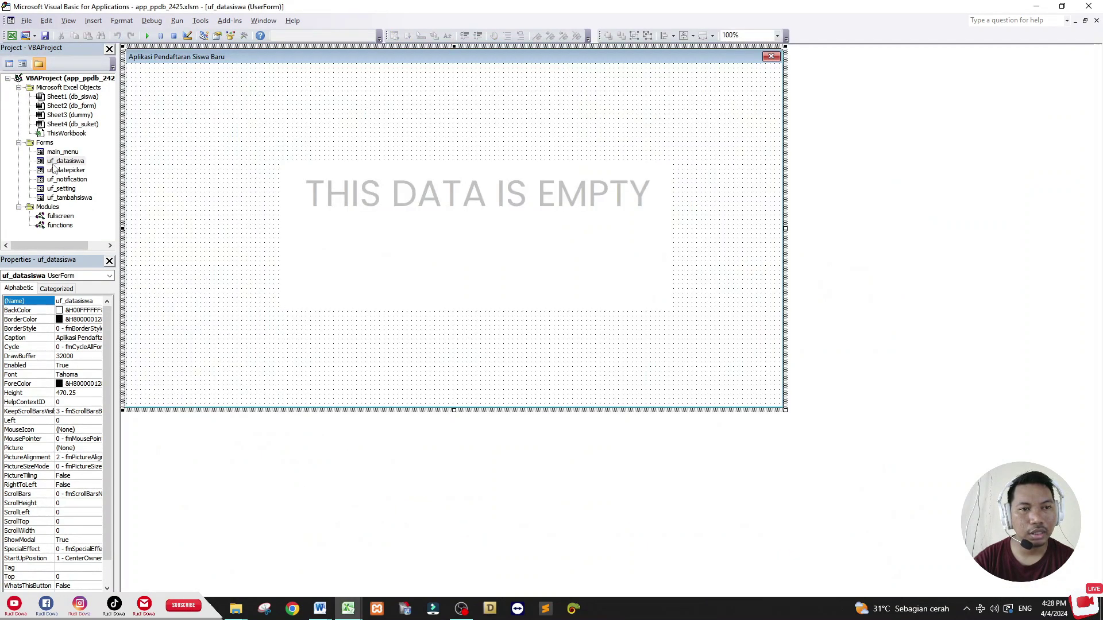
pyautogui.doubleClick(128, 138)
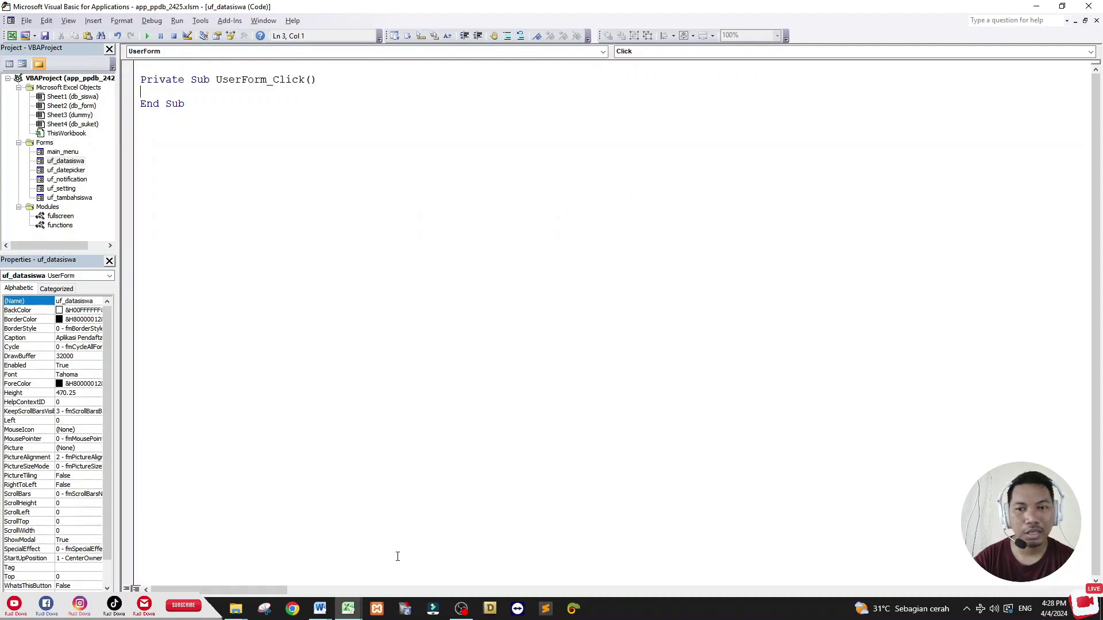
pyautogui.hotkey('ctrl', 'a')
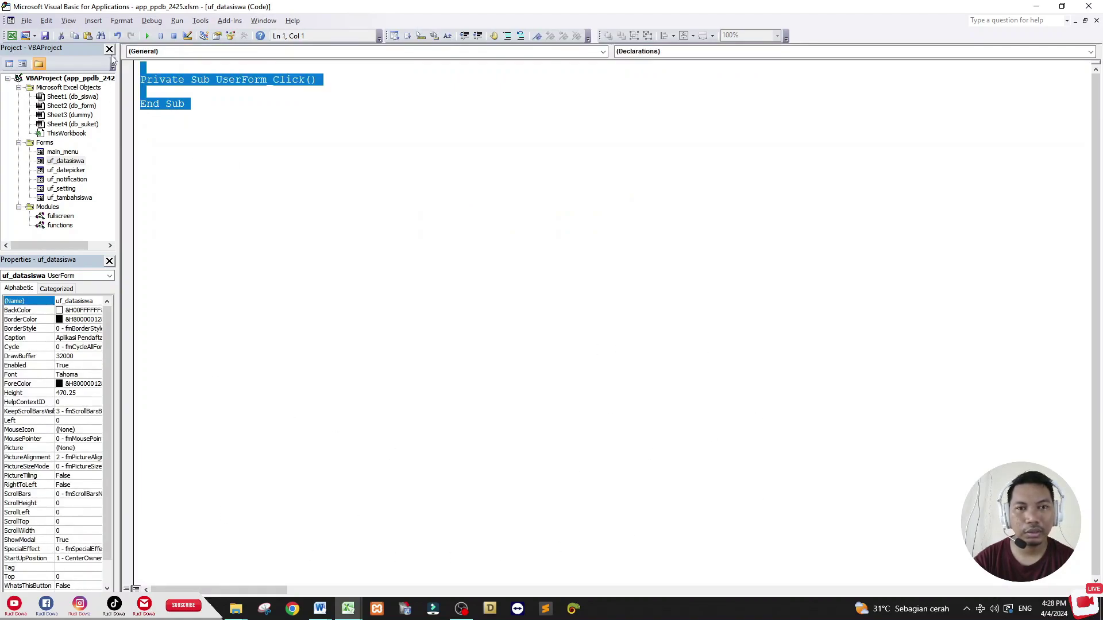
pyautogui.press('Delete')
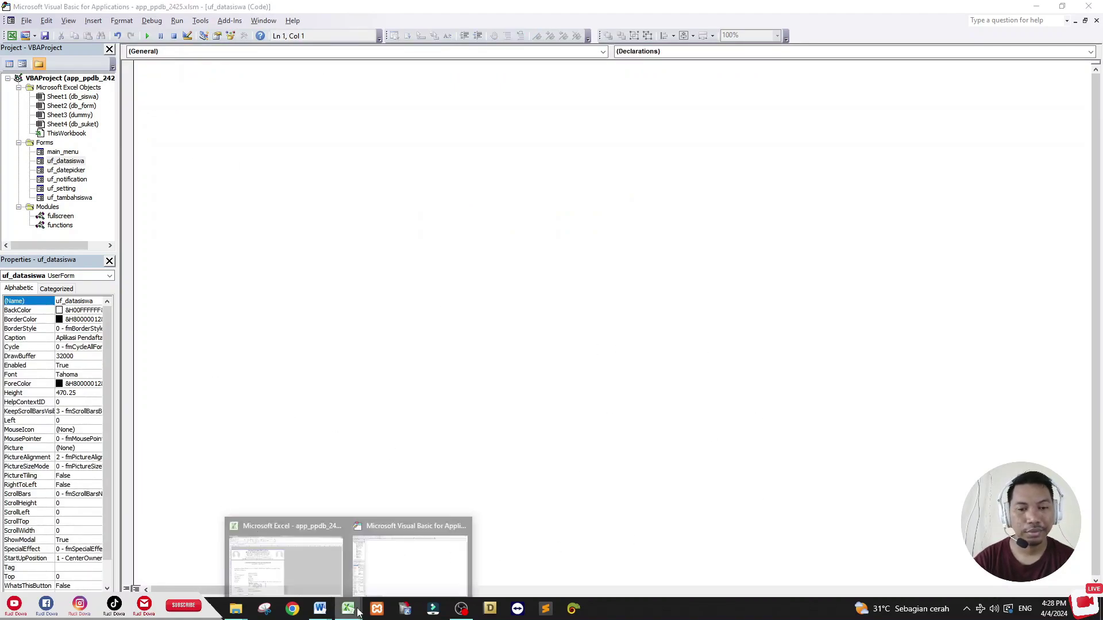
# Step: Paste the Word document's full code into the empty form code window, then close the Word documents
pyautogui.moveTo(319, 609)
pyautogui.click(432, 524)
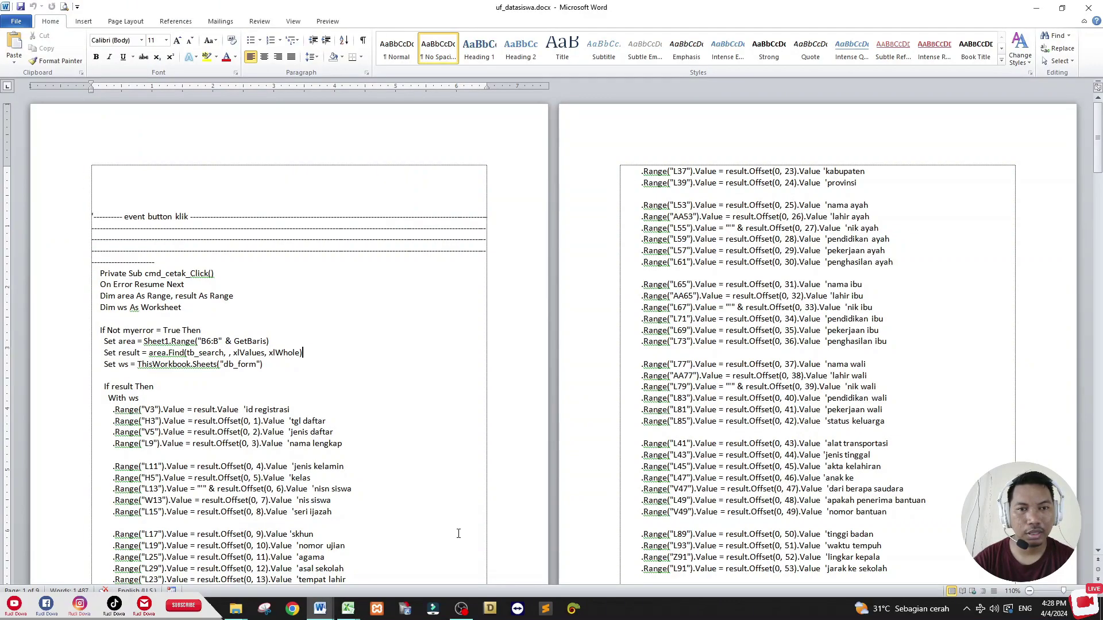
pyautogui.hotkey('ctrl', 'a')
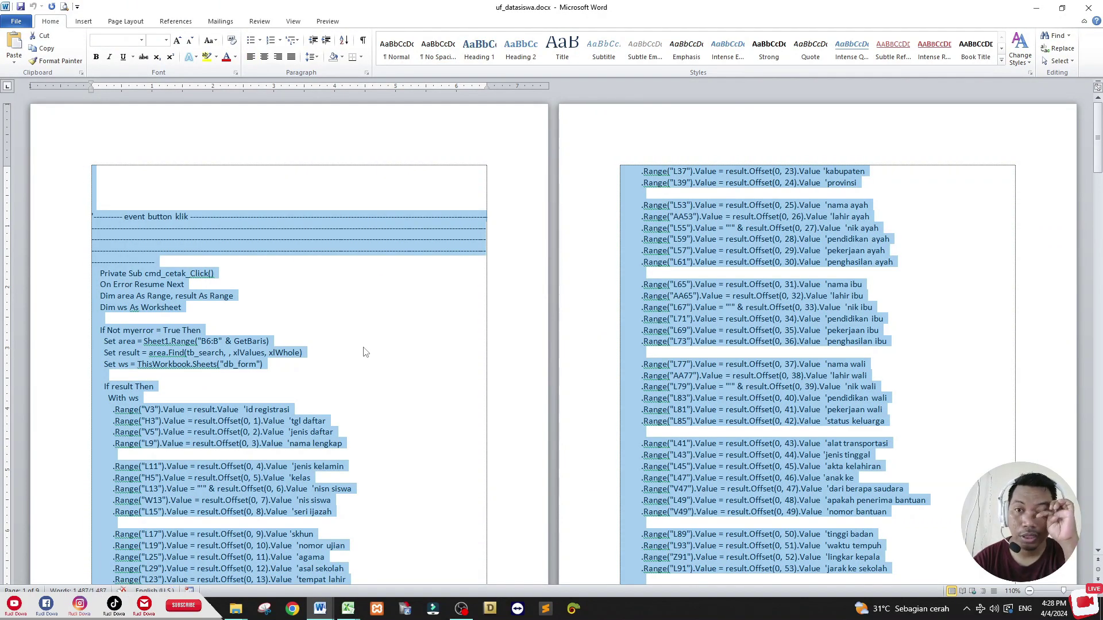
pyautogui.rightClick(276, 251)
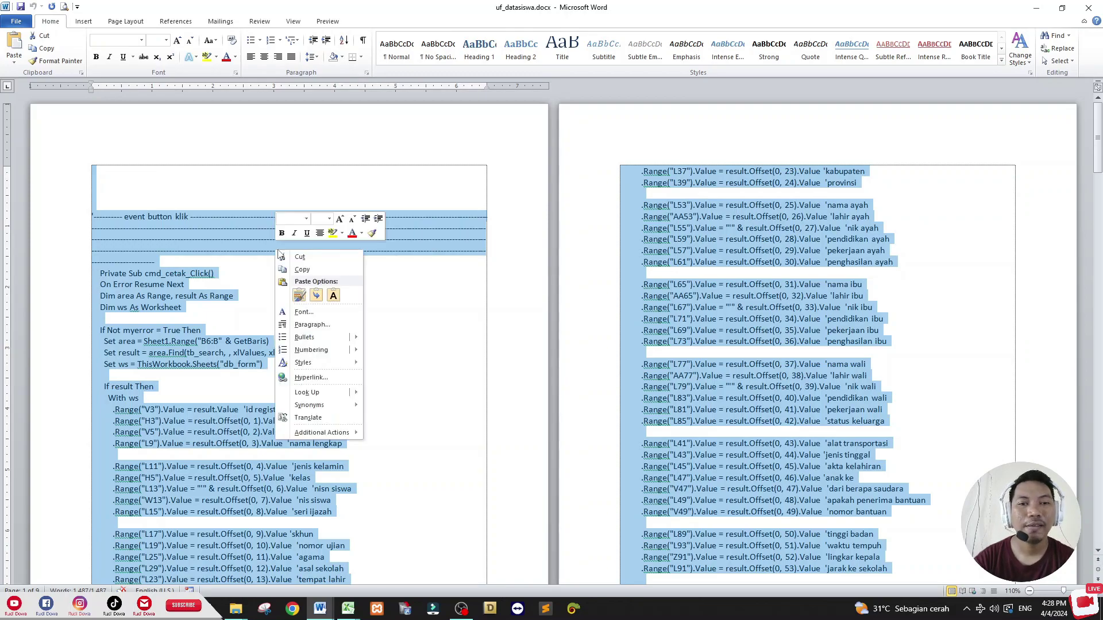
pyautogui.click(302, 270)
pyautogui.click(348, 608)
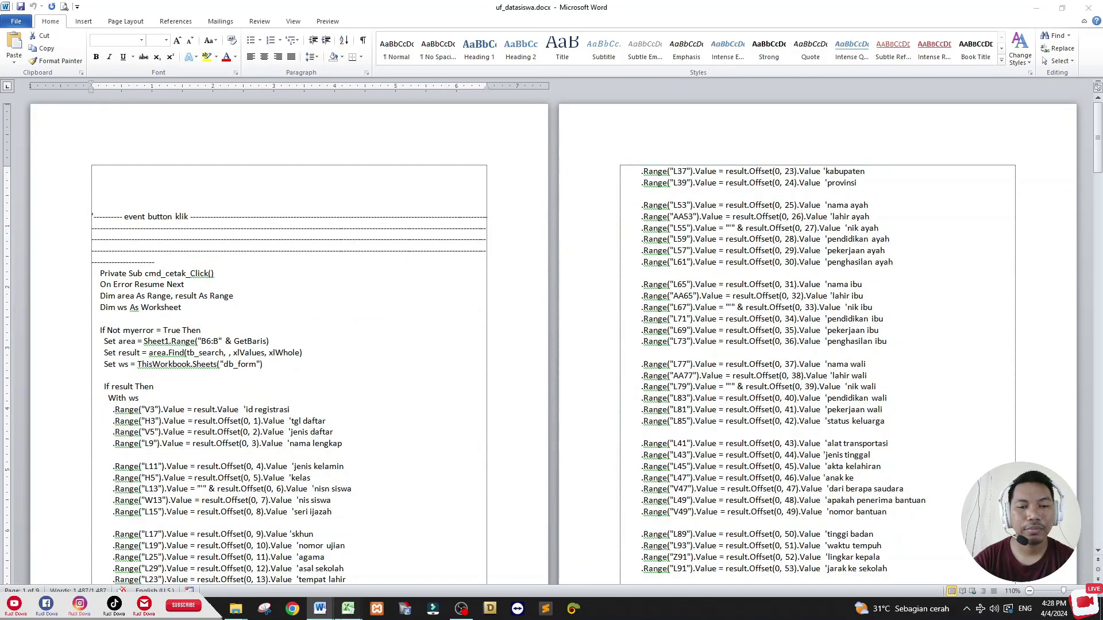
pyautogui.click(460, 543)
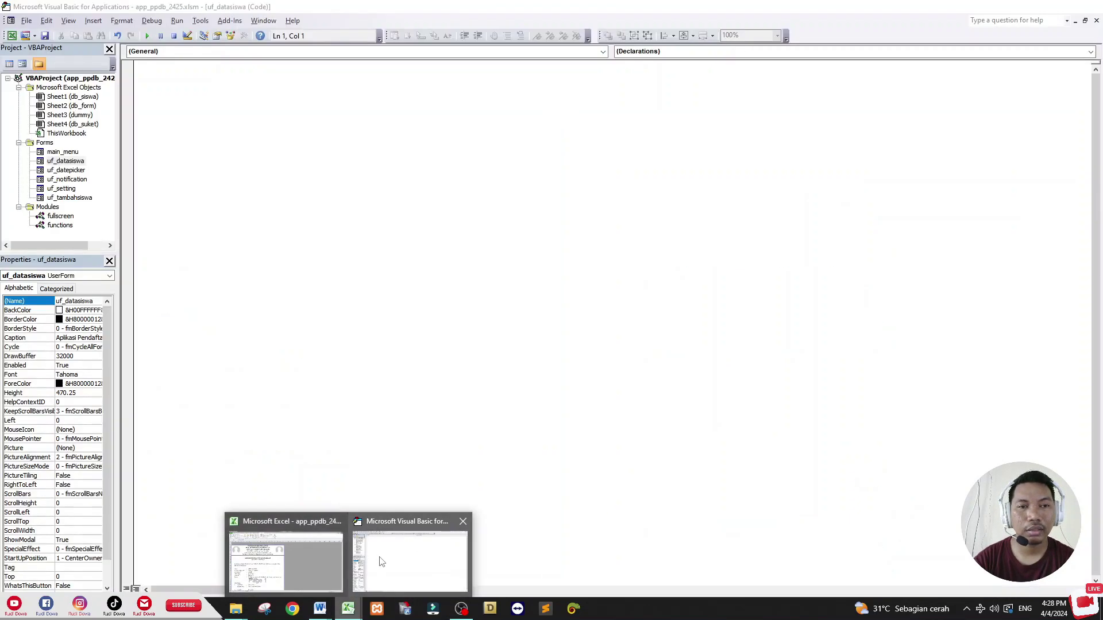
pyautogui.rightClick(224, 87)
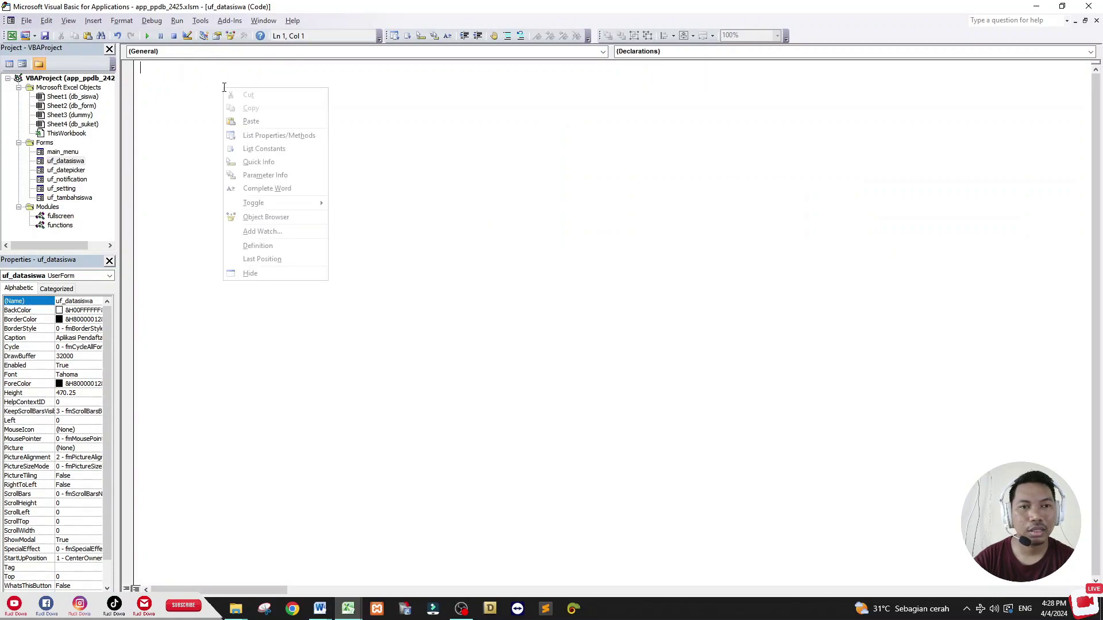
pyautogui.click(255, 118)
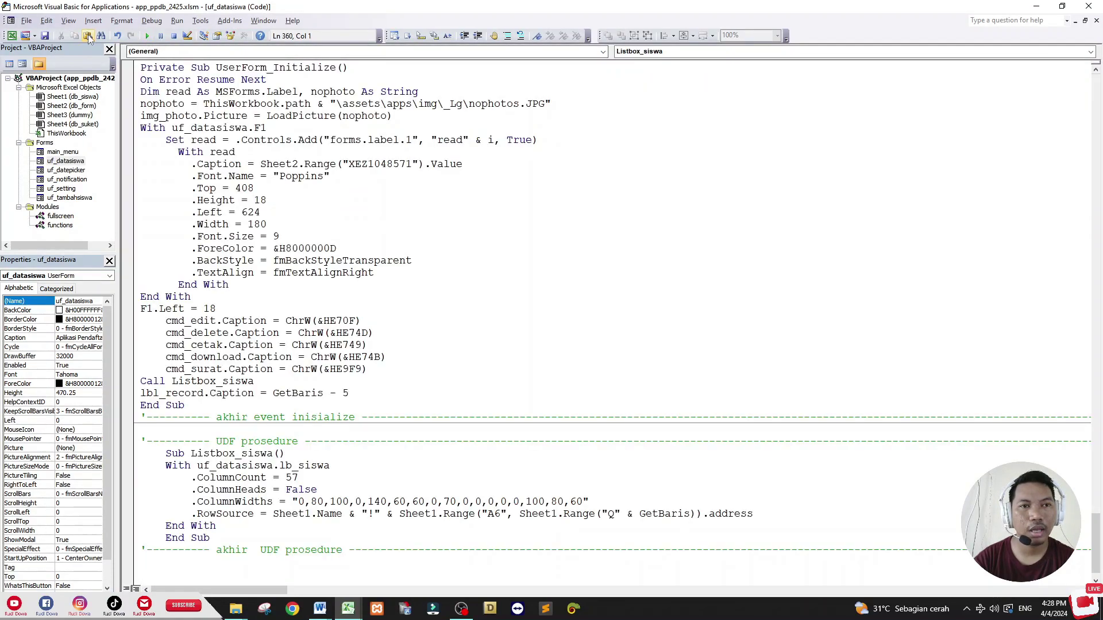
pyautogui.click(332, 236)
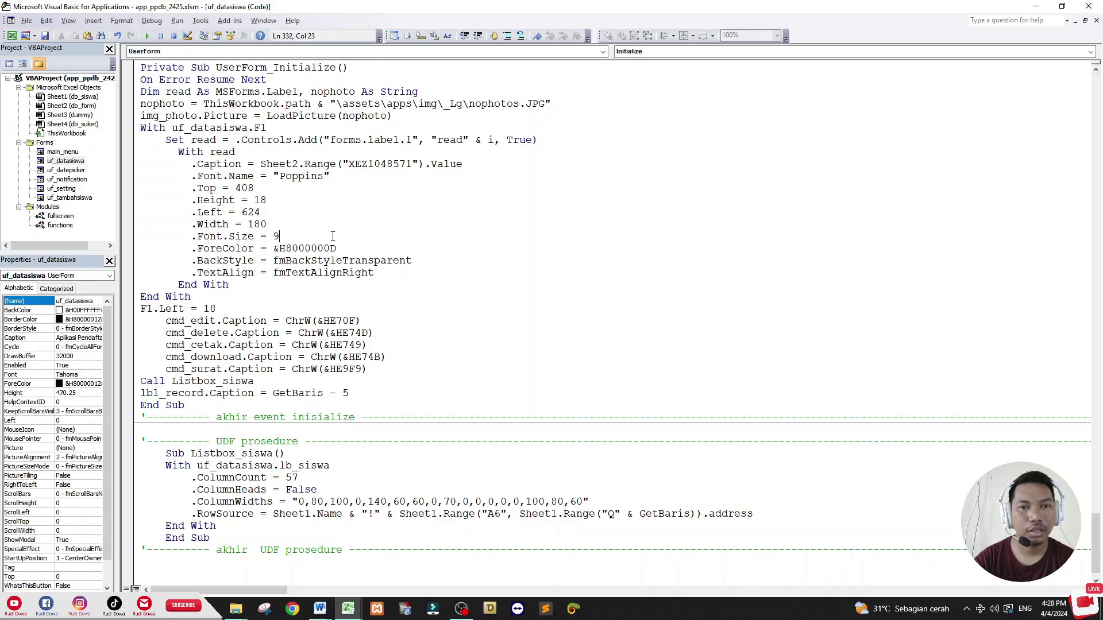
pyautogui.moveTo(319, 608)
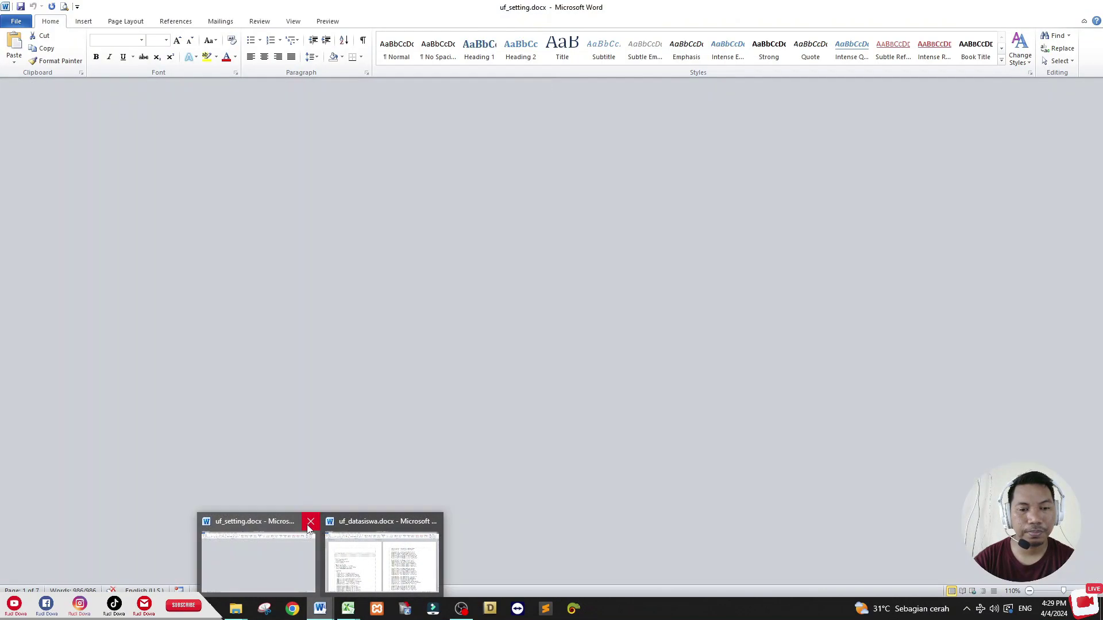
pyautogui.click(336, 521)
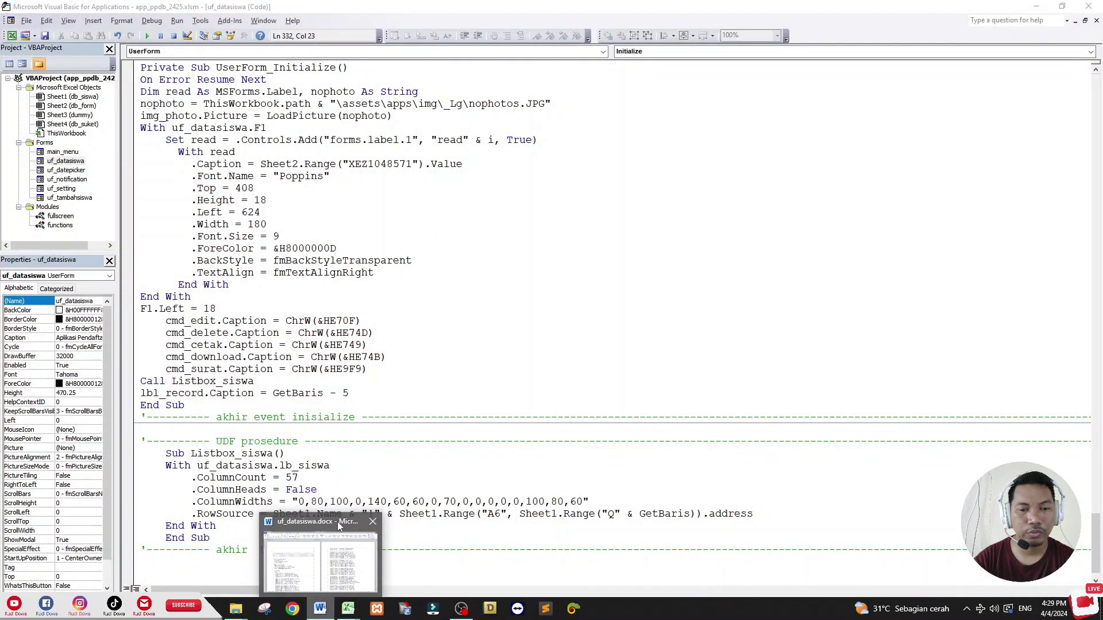
pyautogui.click(372, 522)
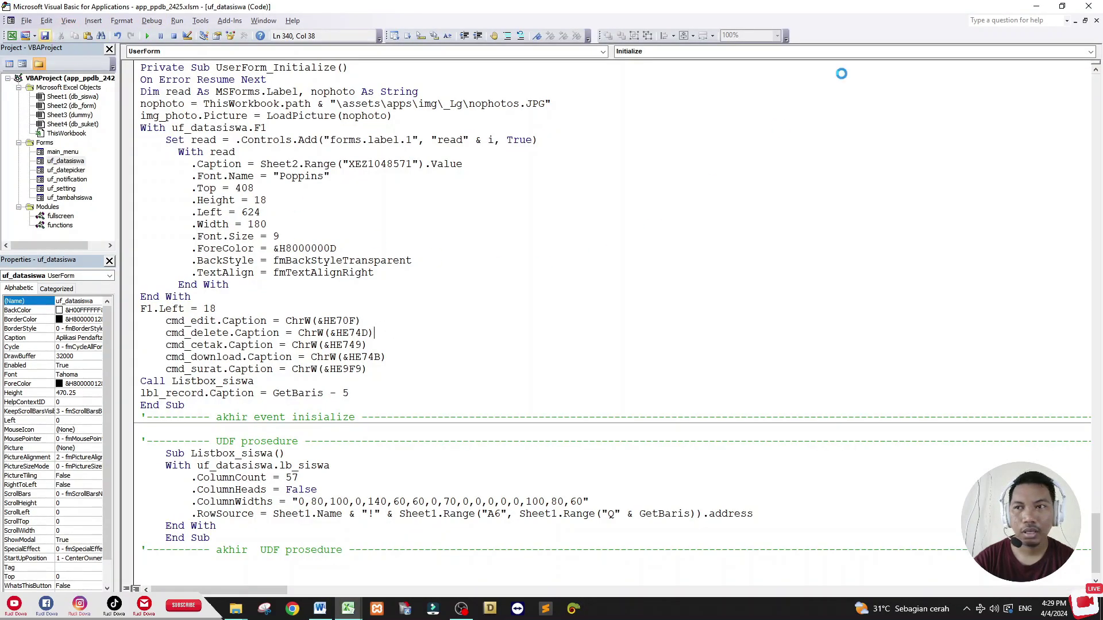
# Step: Close the VBA editor and the Excel workbook, dismissing the Word clipboard prompt
pyautogui.click(1089, 6)
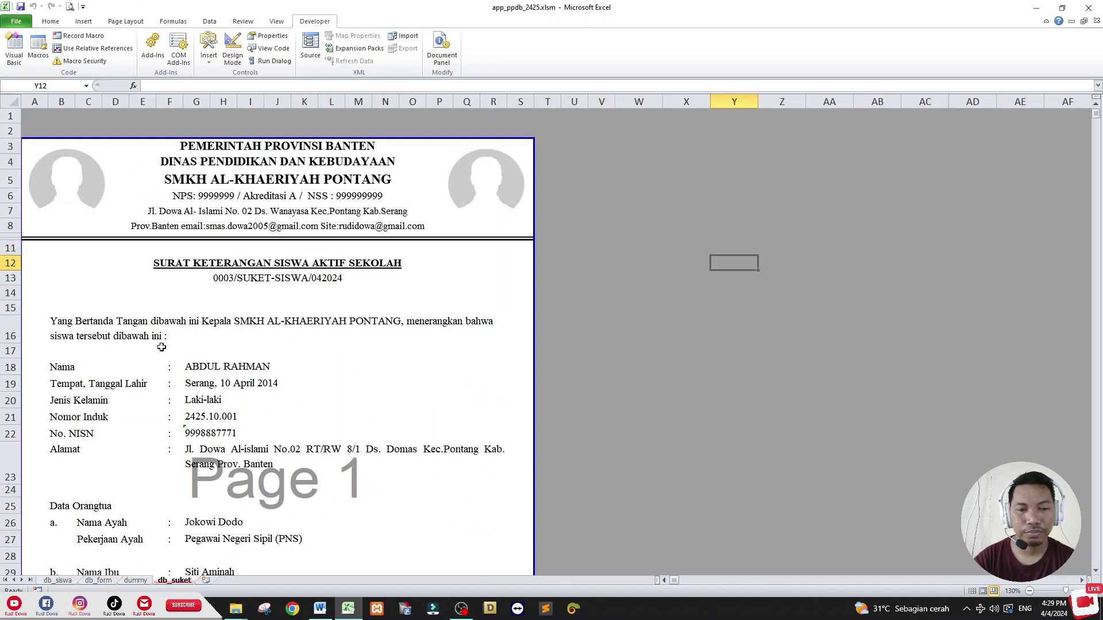
pyautogui.click(1088, 7)
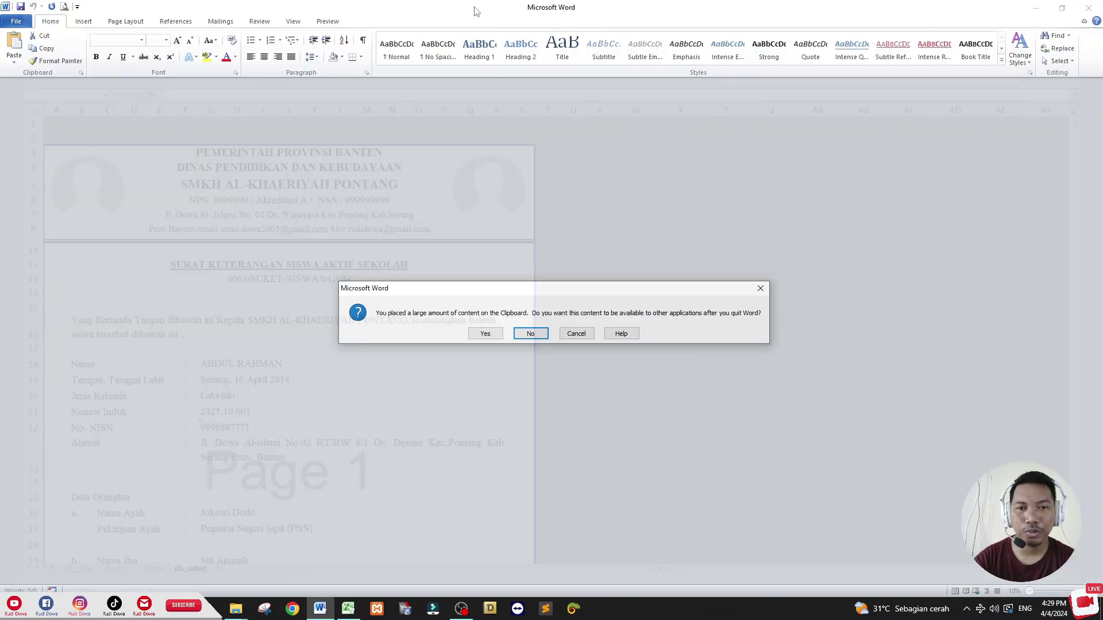
pyautogui.click(538, 332)
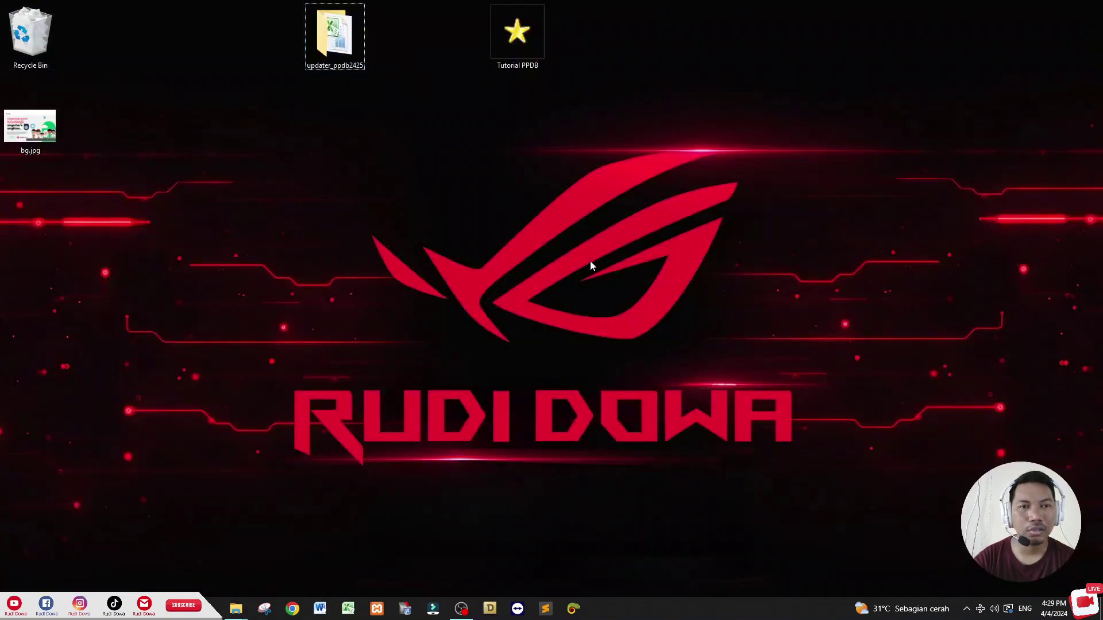
# Step: Reopen Tutorial PPDB\app_ppdb_2425.xlsm, glance at db_suket, and return to db_siswa
pyautogui.doubleClick(517, 33)
pyautogui.doubleClick(307, 135)
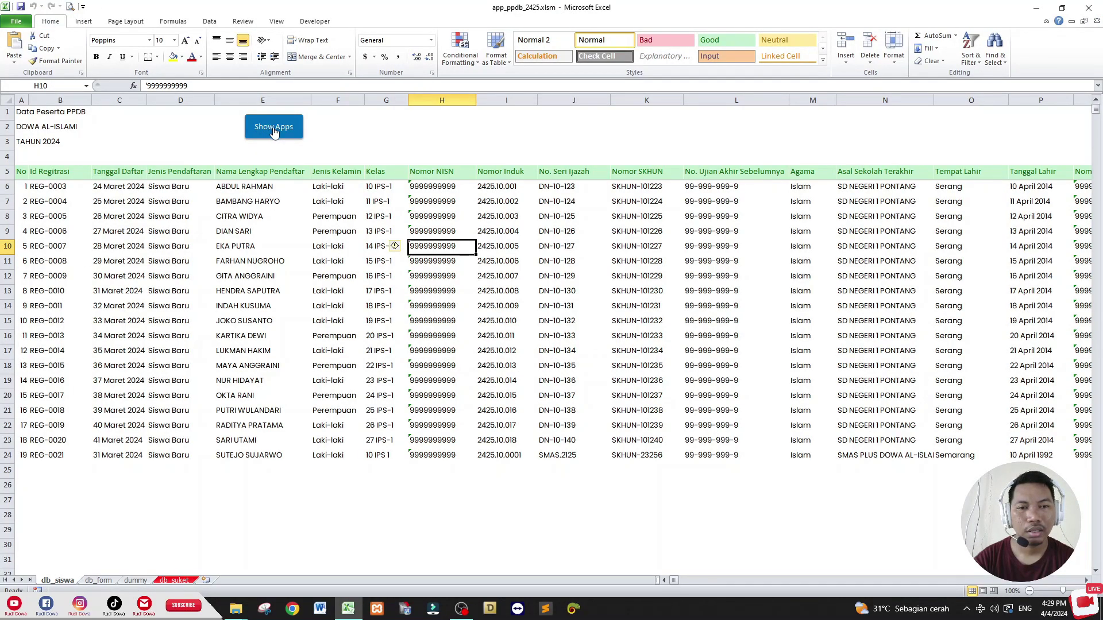
pyautogui.click(274, 129)
pyautogui.click(175, 580)
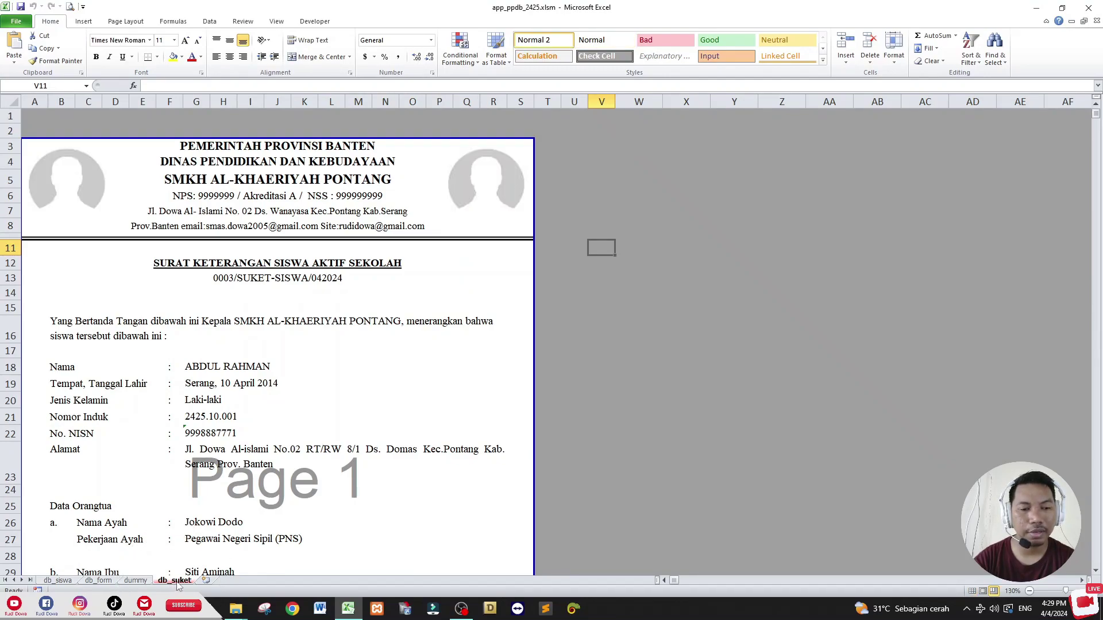
pyautogui.click(68, 582)
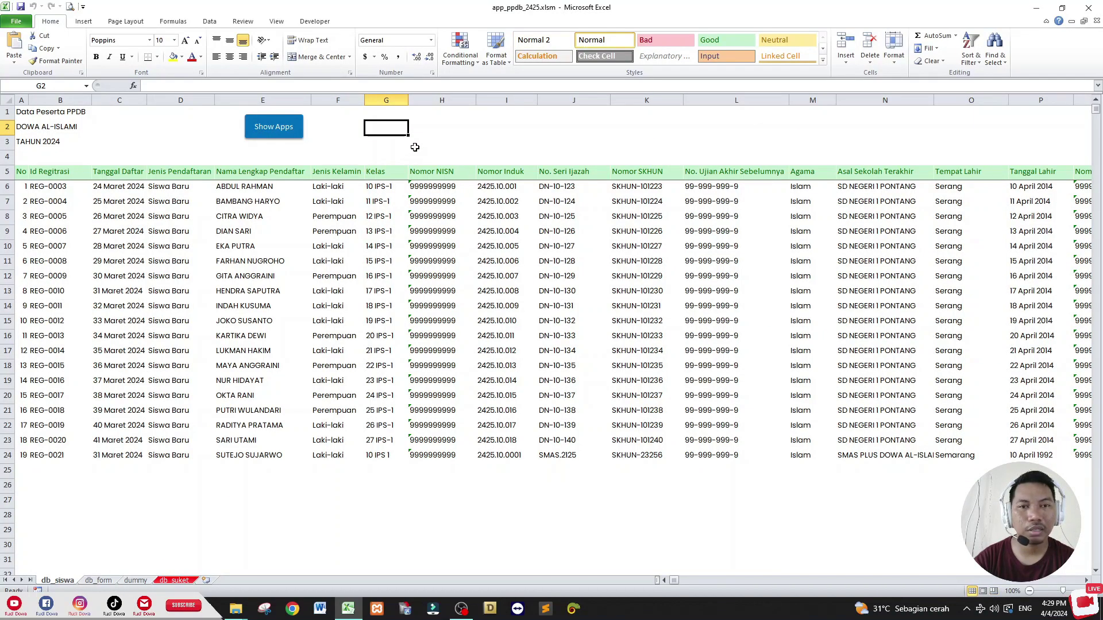
# Step: Launch the registration app maximized and view its Data Siswa student list
pyautogui.click(282, 127)
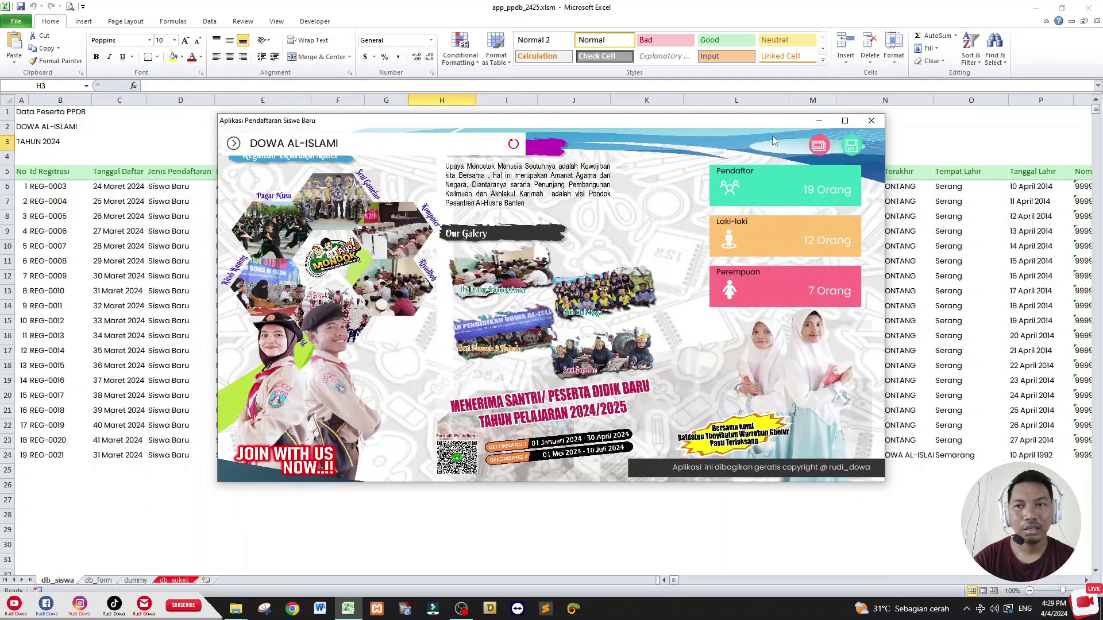
pyautogui.click(845, 121)
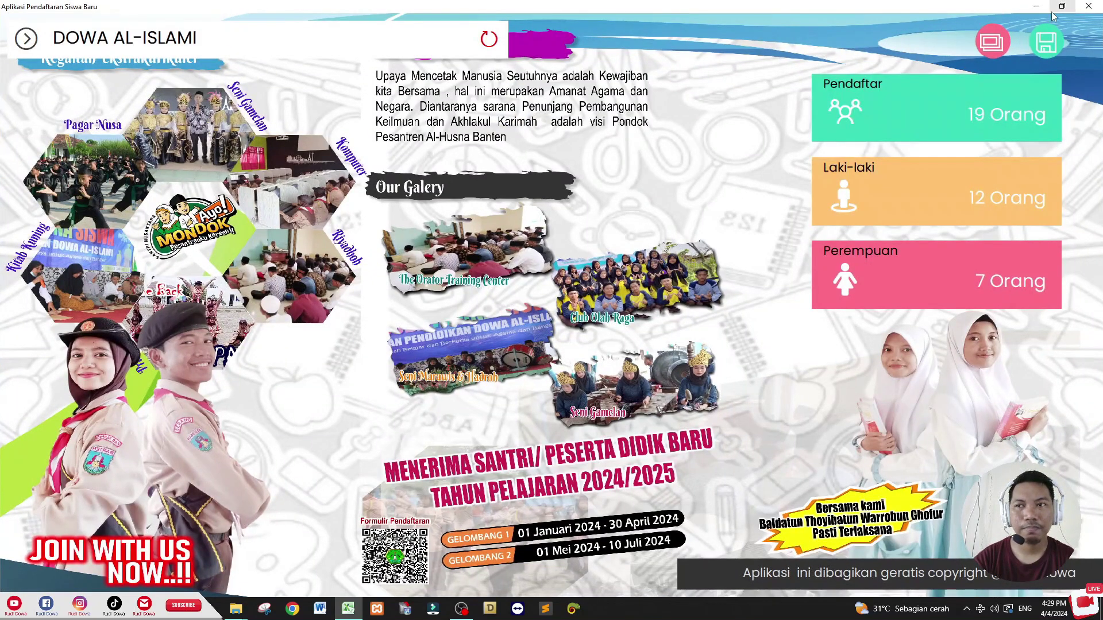
pyautogui.click(25, 38)
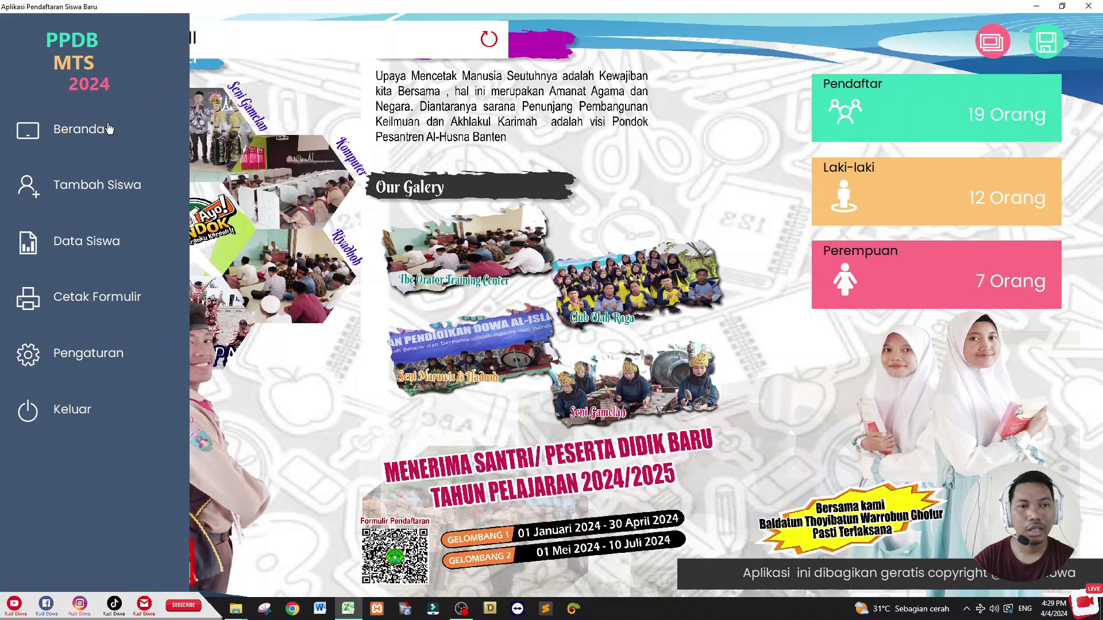
pyautogui.click(101, 240)
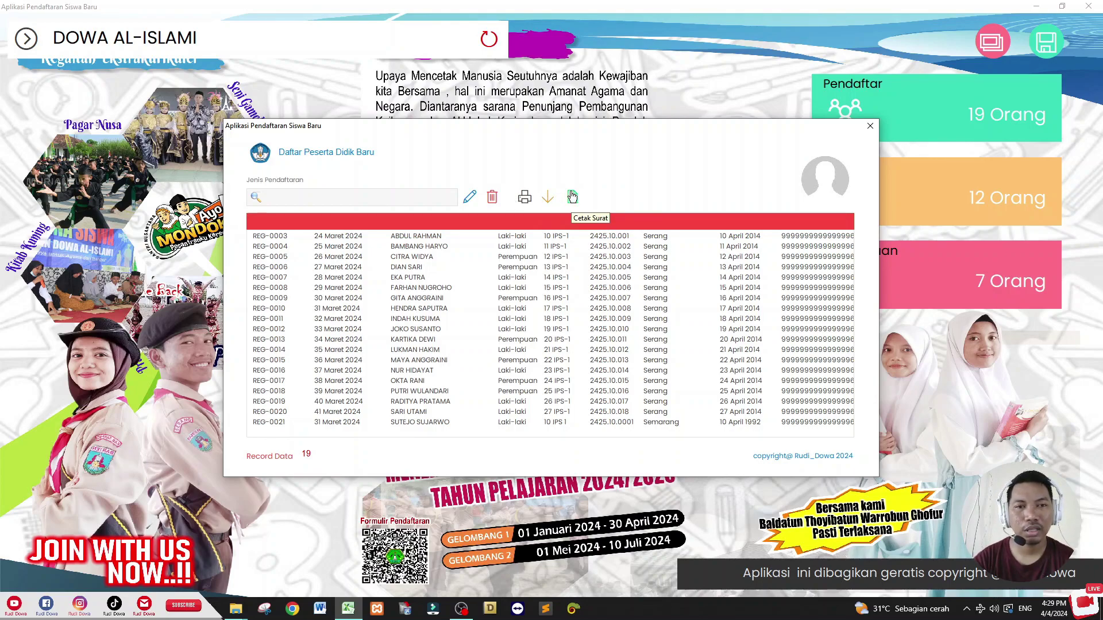
pyautogui.click(870, 126)
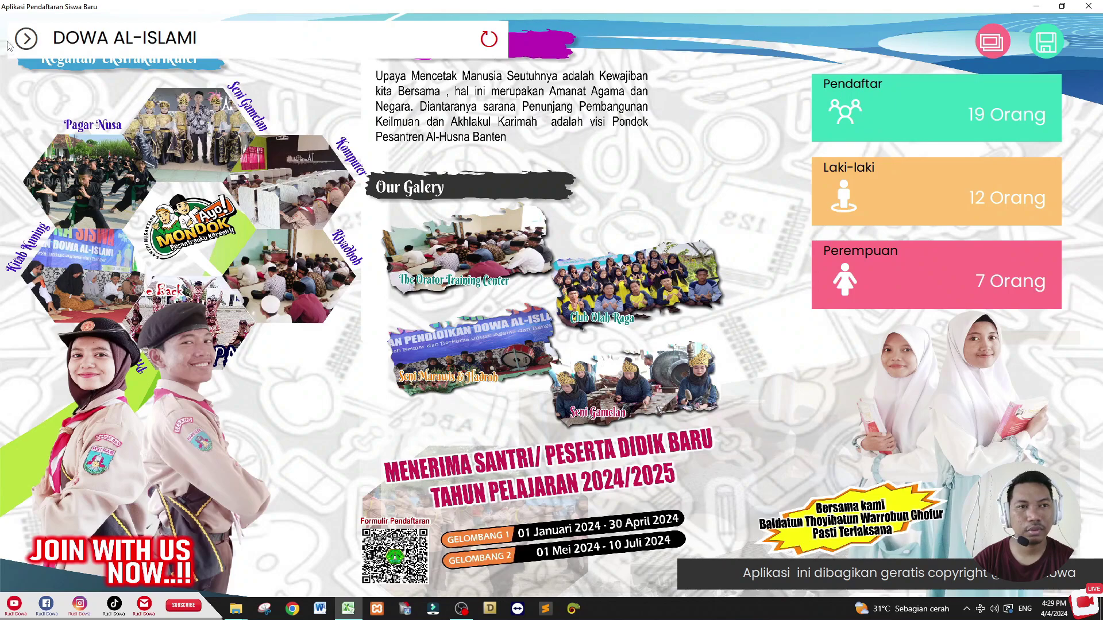
# Step: Reopen the student list twice more to check it, then close the app
pyautogui.click(26, 38)
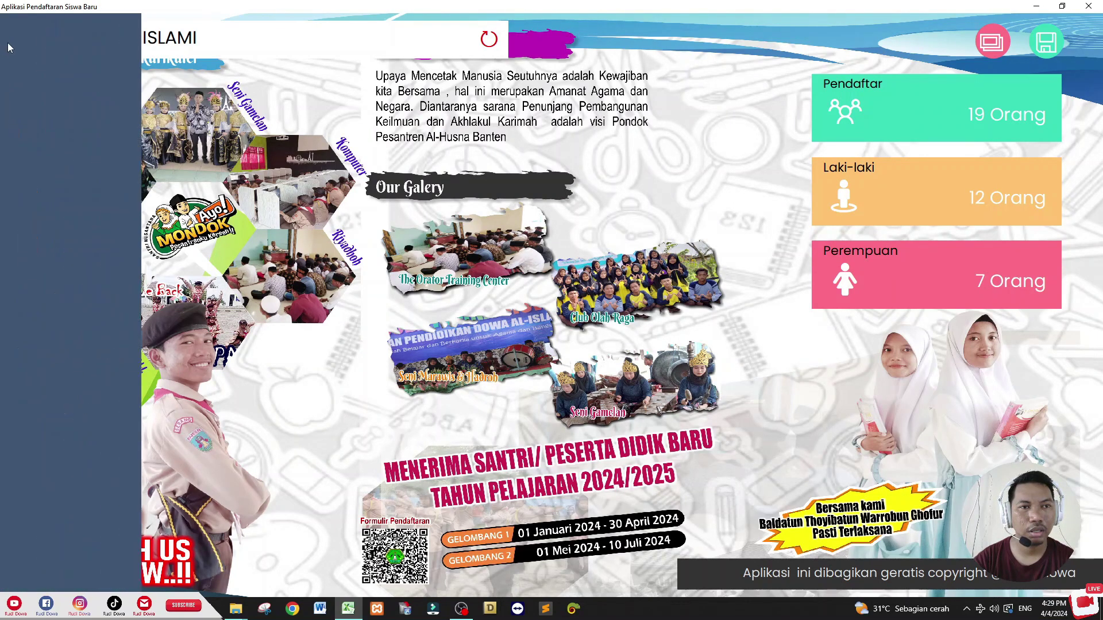
pyautogui.click(86, 297)
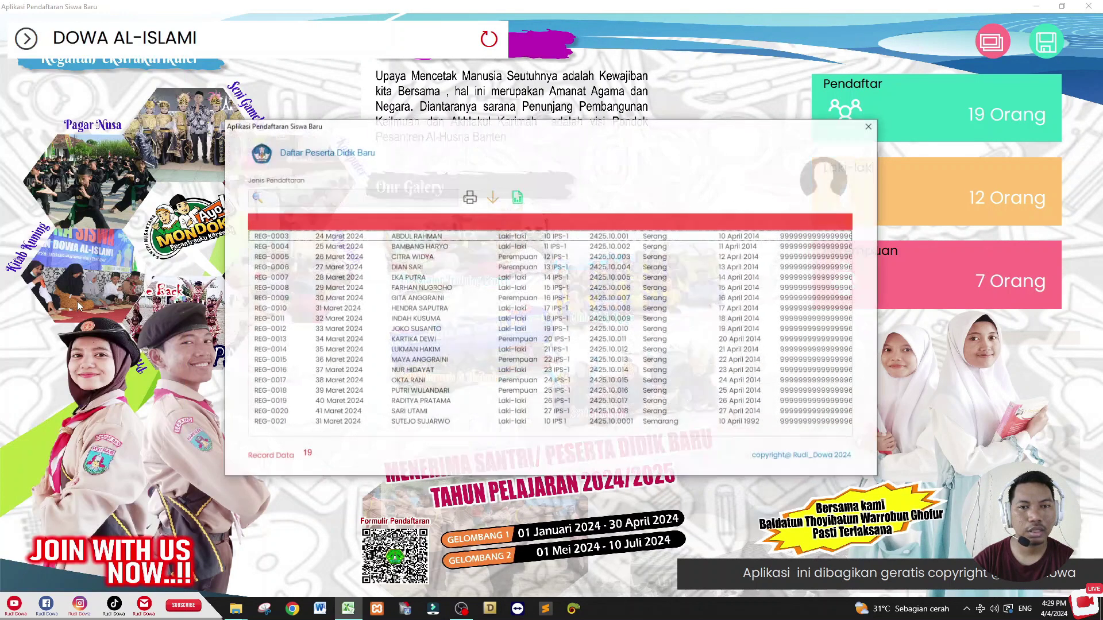
pyautogui.click(520, 197)
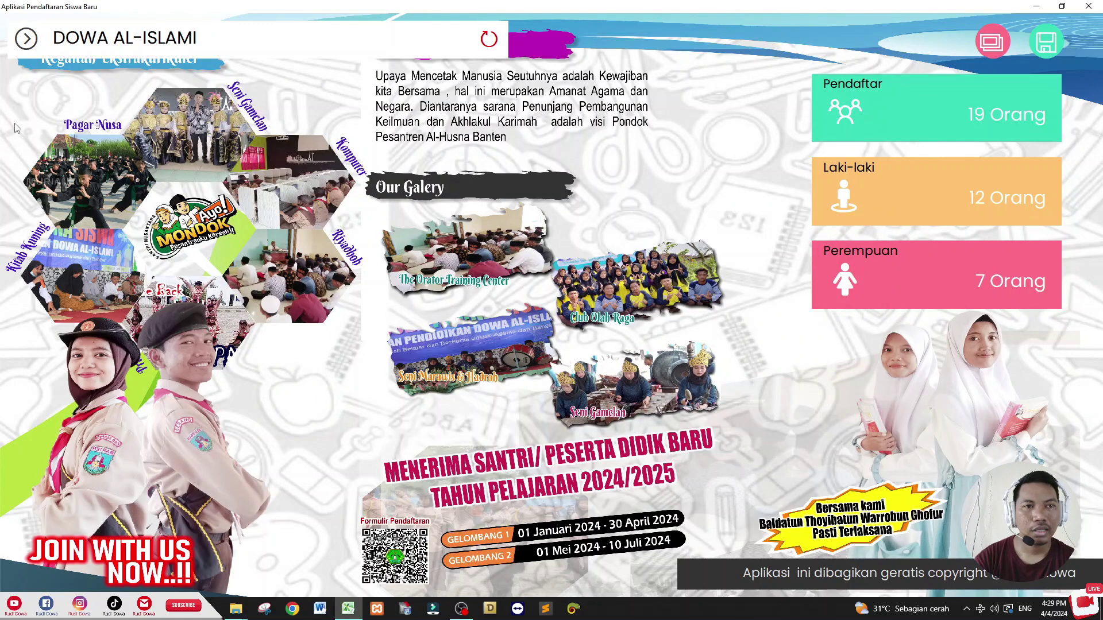
pyautogui.click(24, 39)
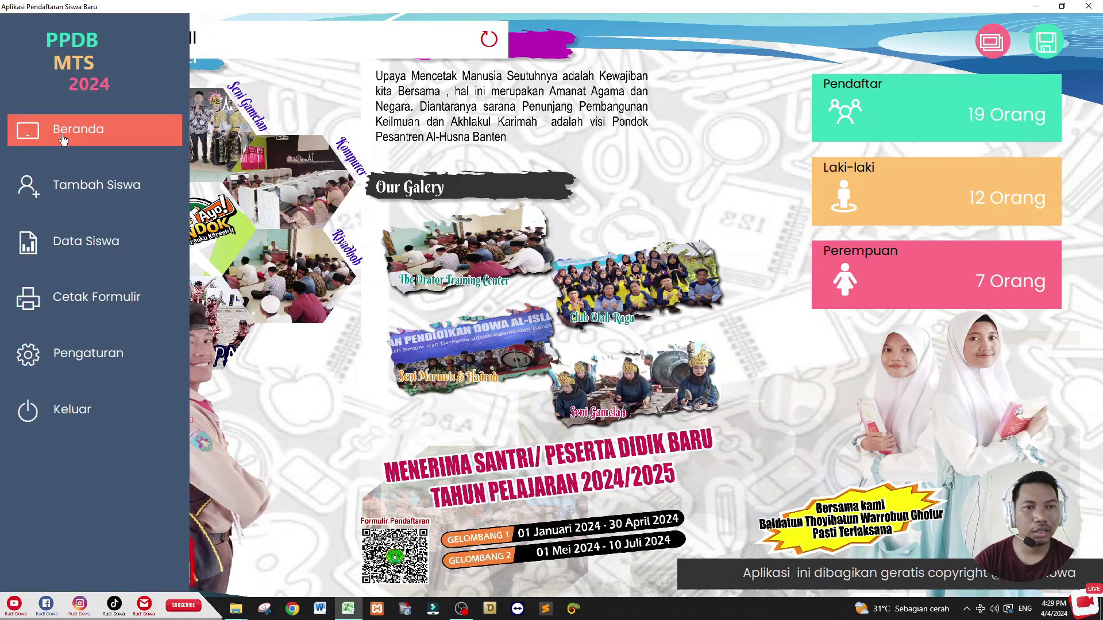
pyautogui.click(74, 240)
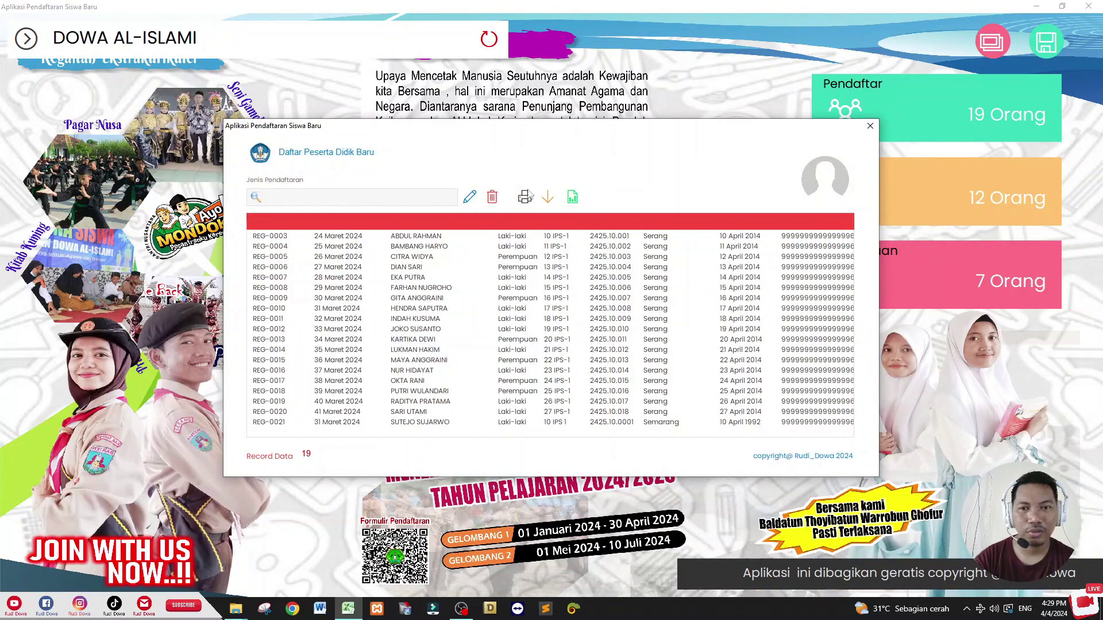
pyautogui.click(870, 126)
pyautogui.click(1088, 6)
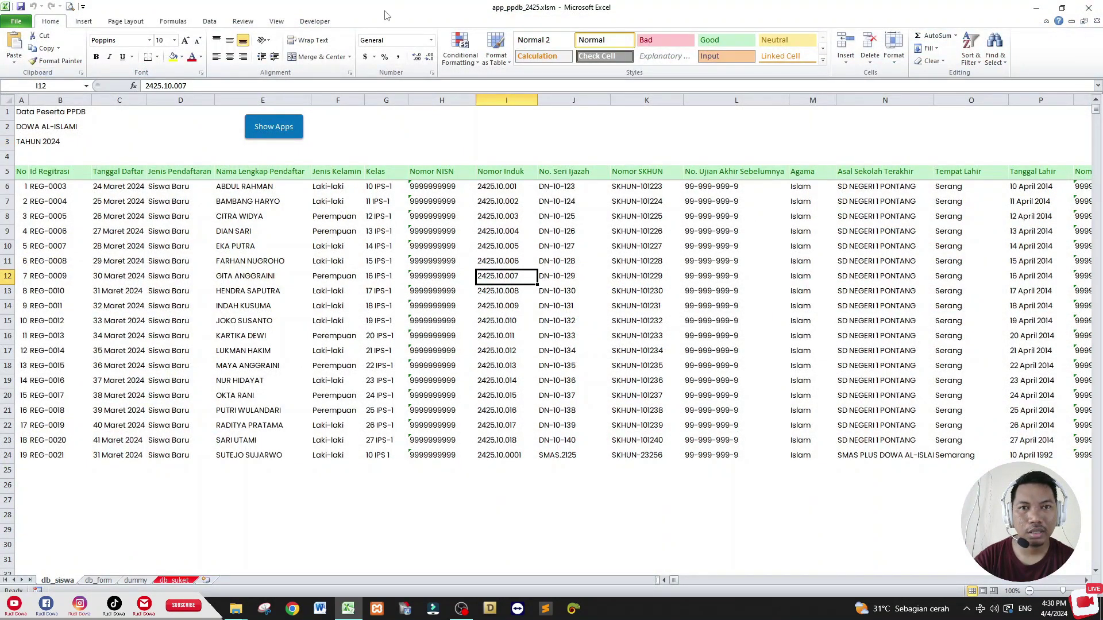
# Step: In the uf_datasiswa form designer, set frame F1's Left to 18
pyautogui.click(316, 21)
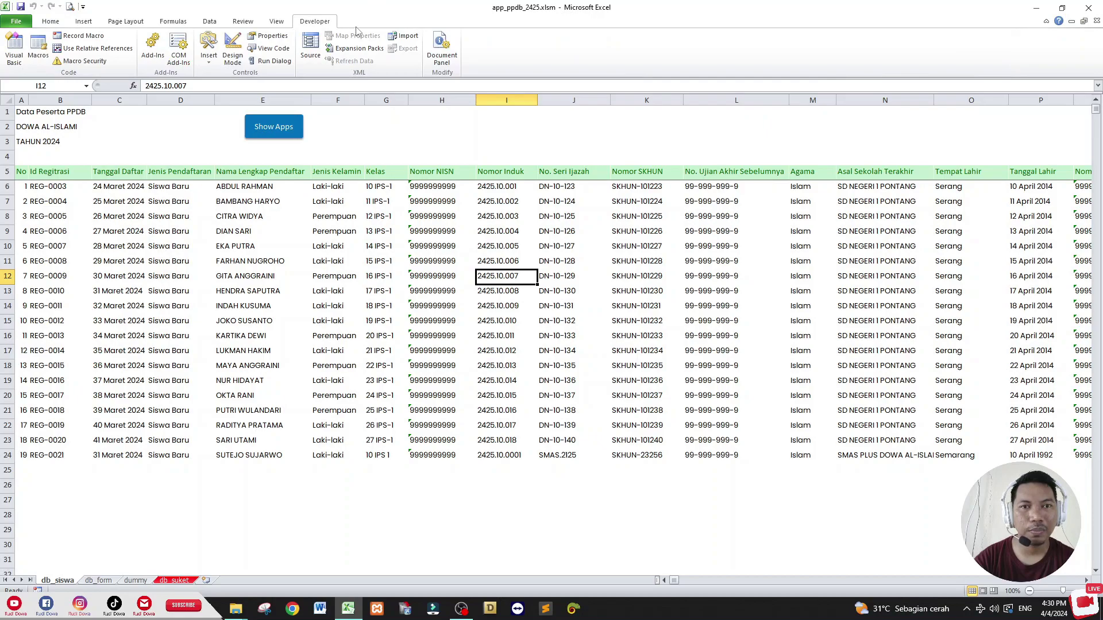
pyautogui.click(14, 49)
pyautogui.doubleClick(63, 160)
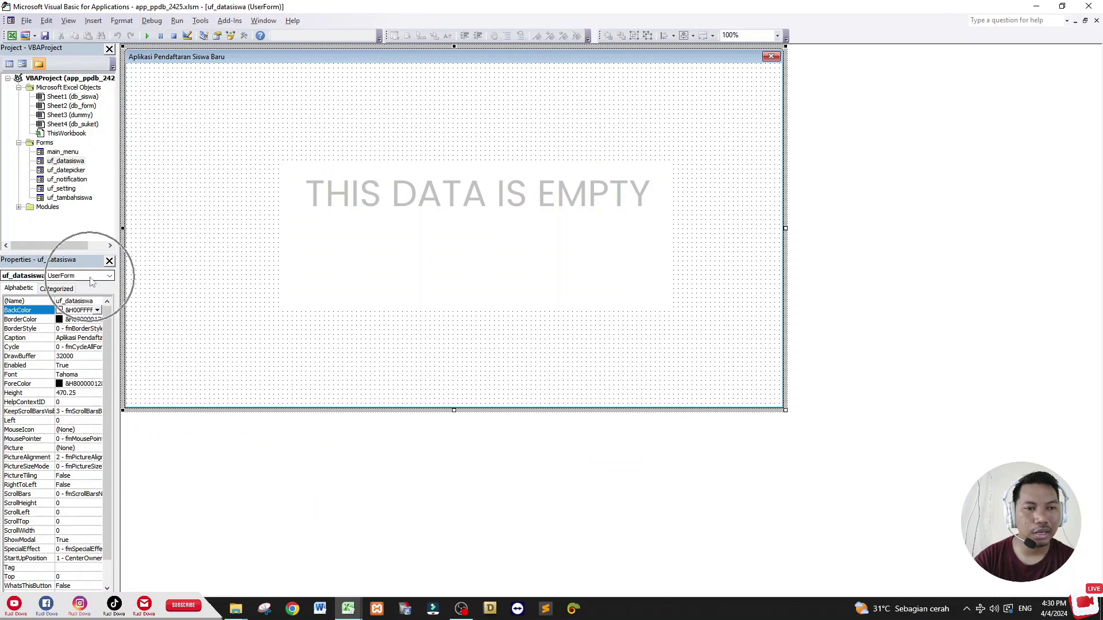
pyautogui.click(109, 276)
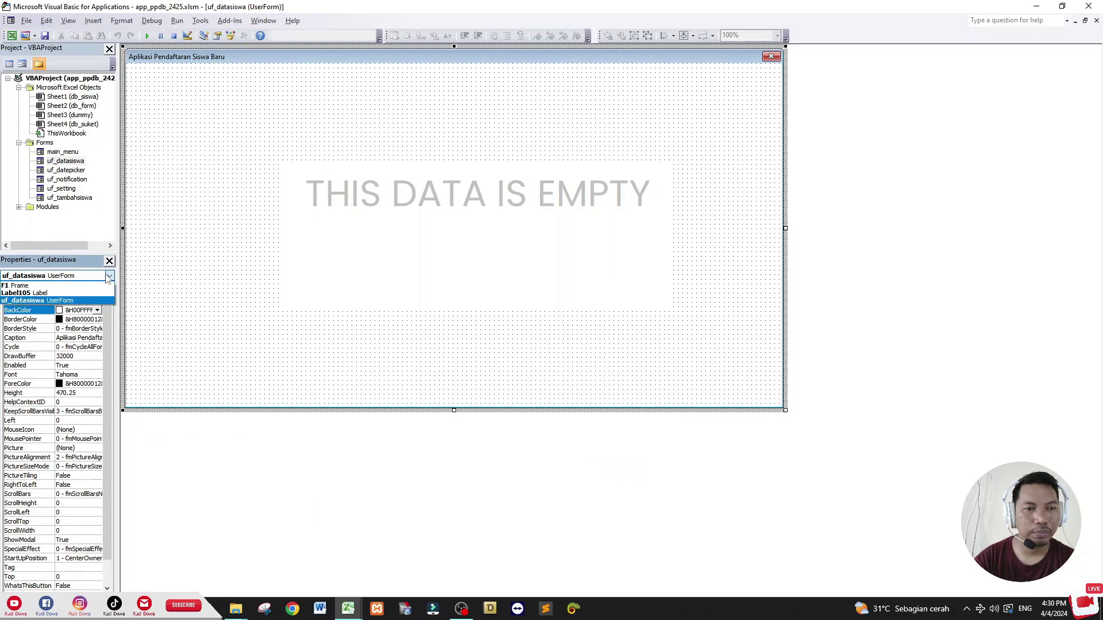
pyautogui.click(26, 287)
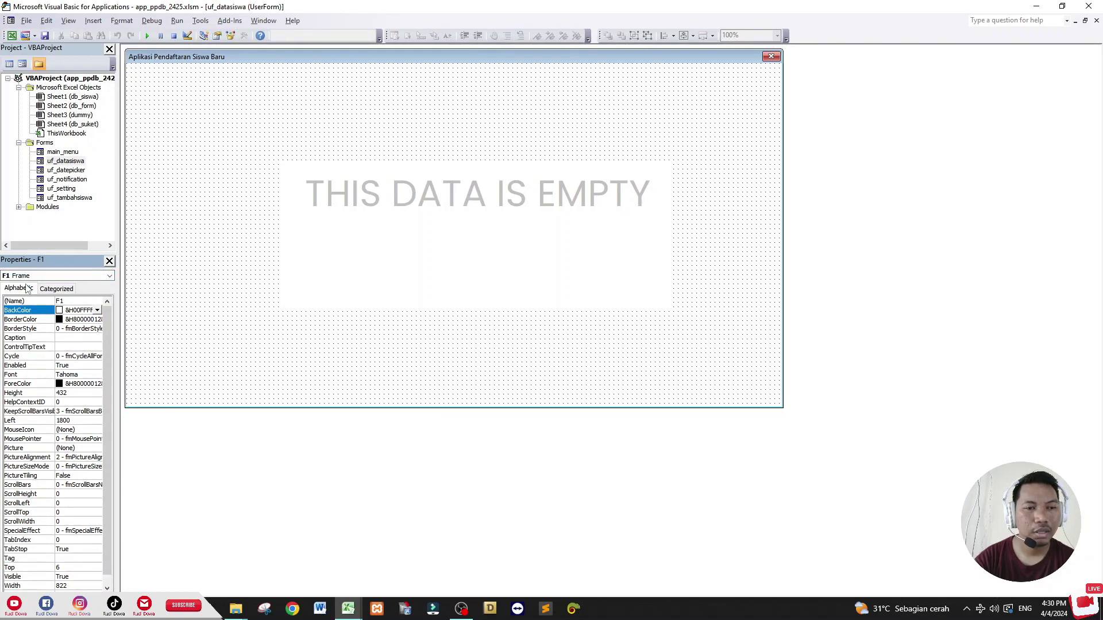
pyautogui.click(77, 421)
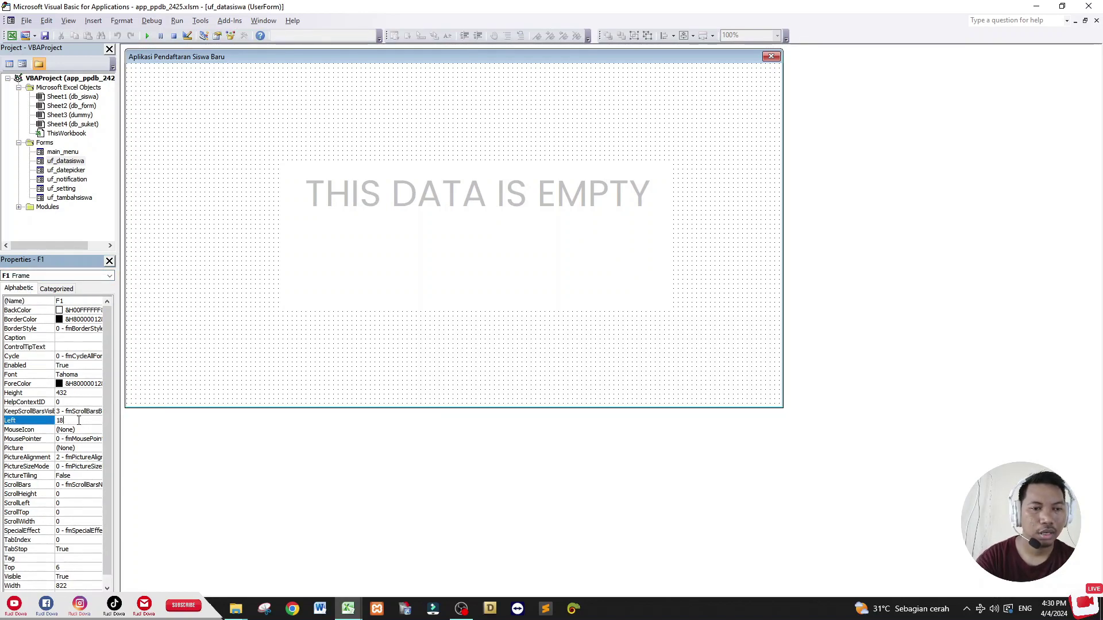
pyautogui.press('Return')
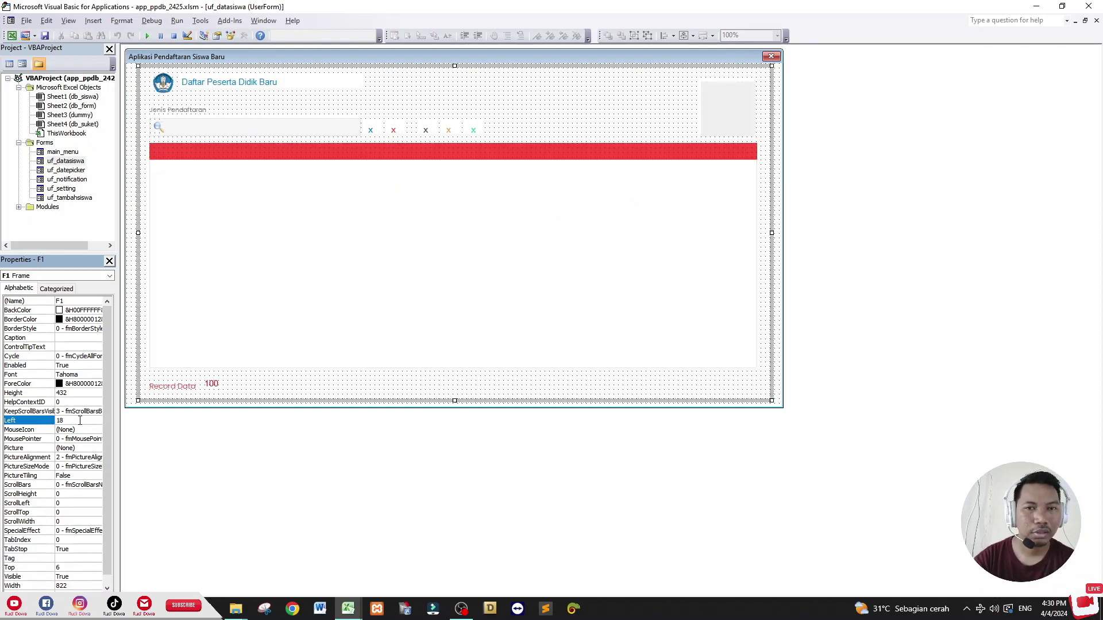
# Step: Set frame fr_aksi2's Visible property to False
pyautogui.click(466, 135)
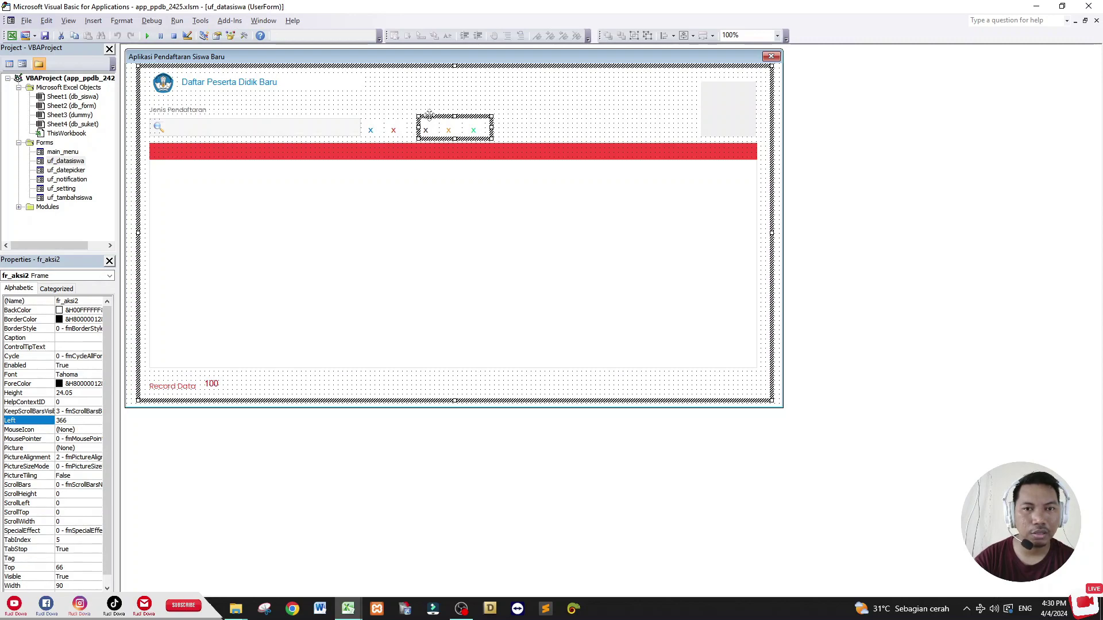
pyautogui.moveTo(109, 333); pyautogui.dragTo(113, 343)
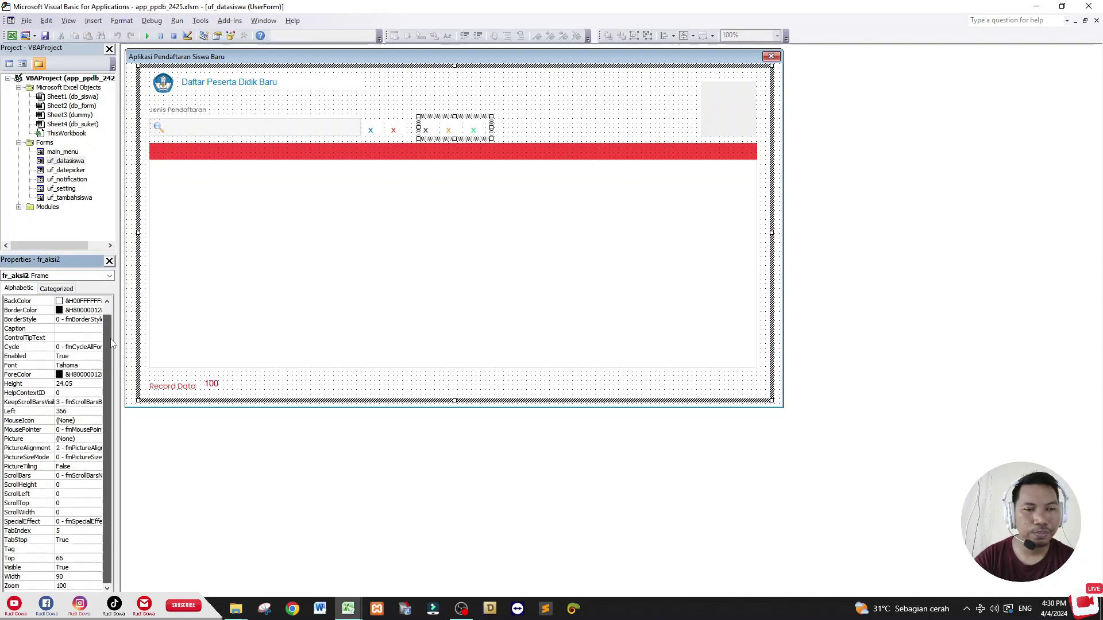
pyautogui.click(13, 568)
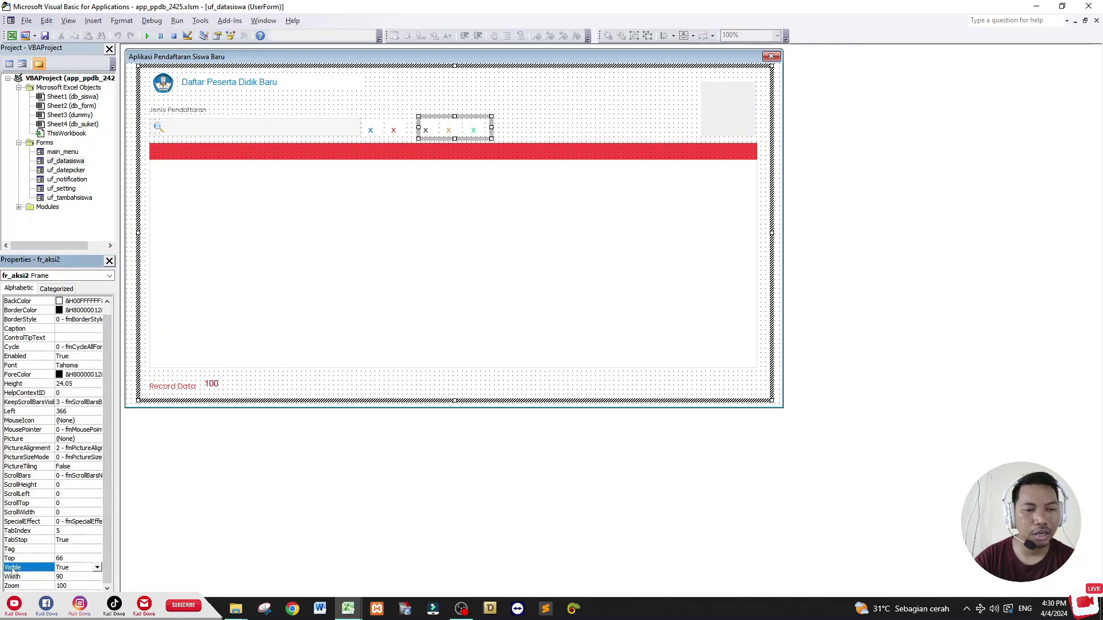
pyautogui.click(97, 568)
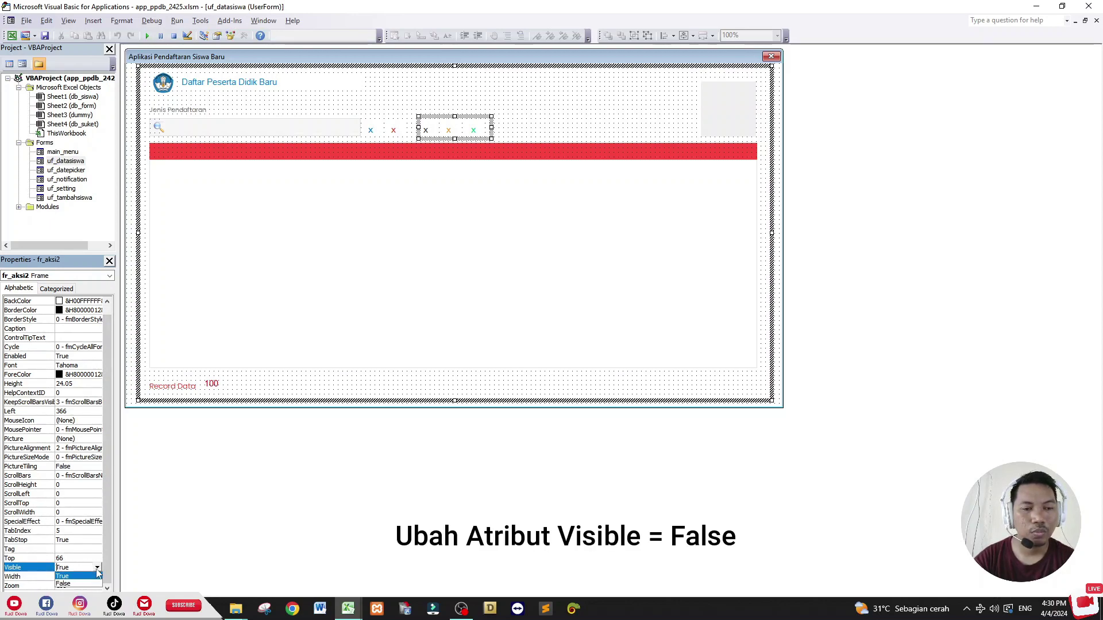
pyautogui.click(63, 584)
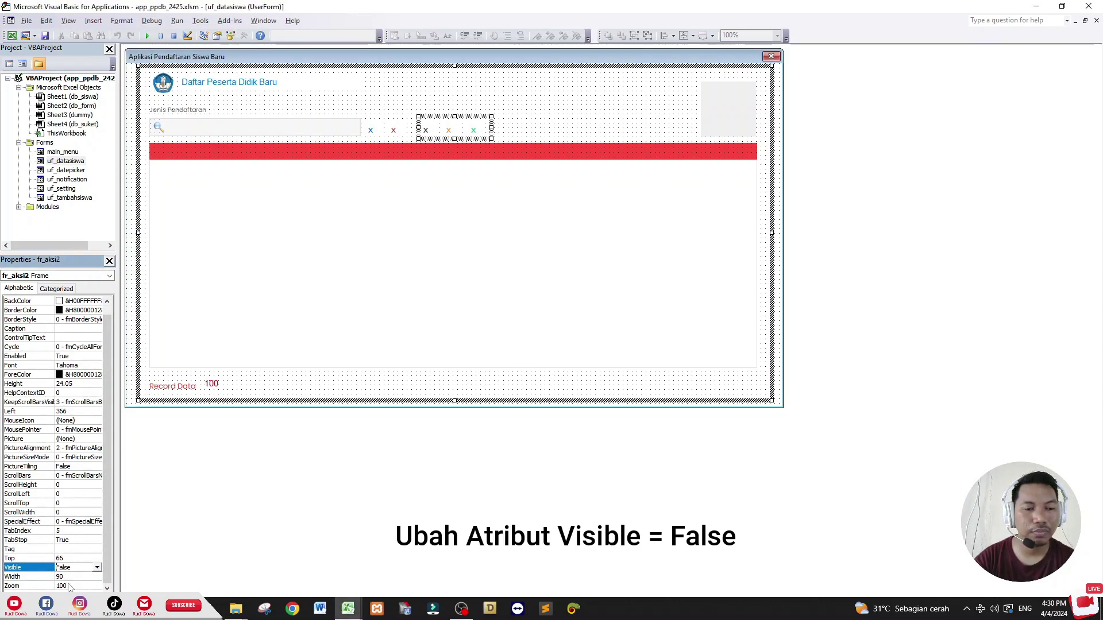
# Step: Set frame F1's Left back to 1800
pyautogui.click(576, 85)
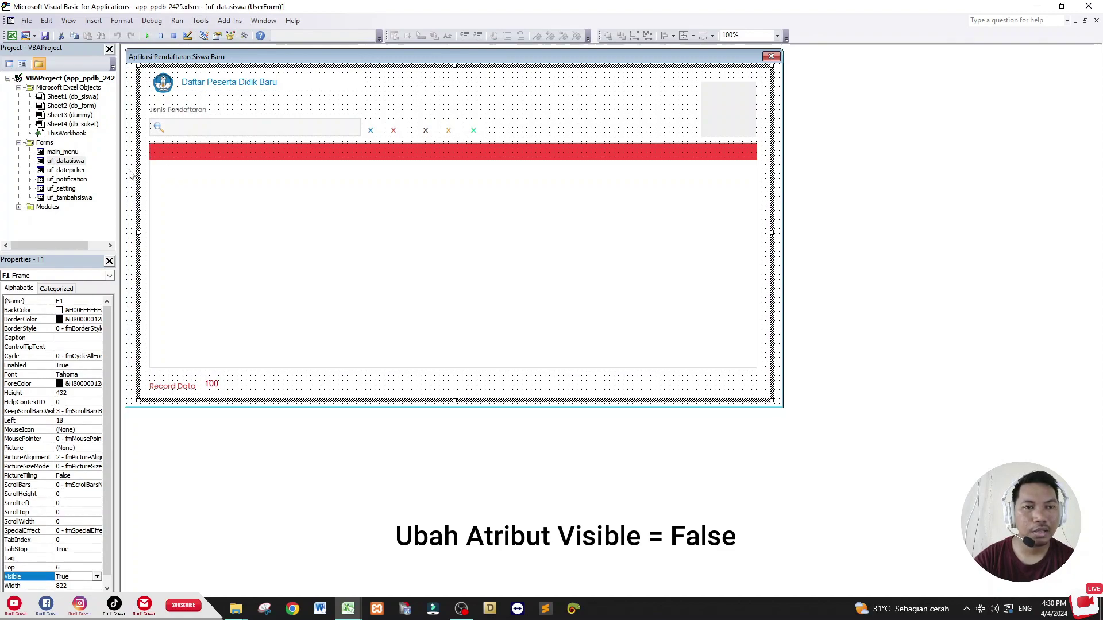
pyautogui.click(51, 308)
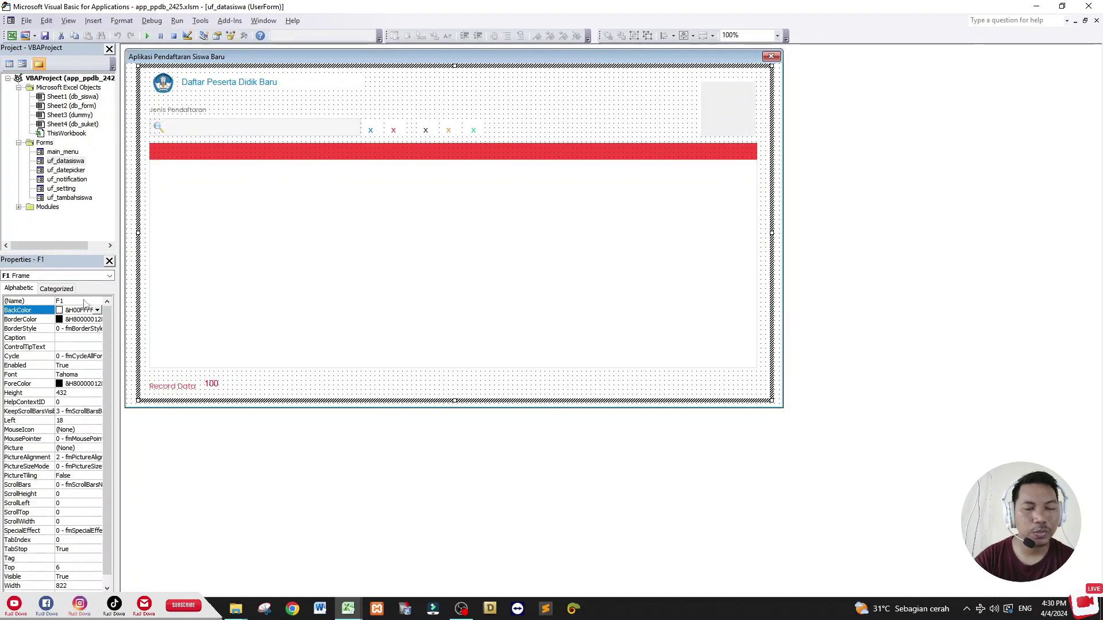
pyautogui.click(76, 422)
pyautogui.write('00')
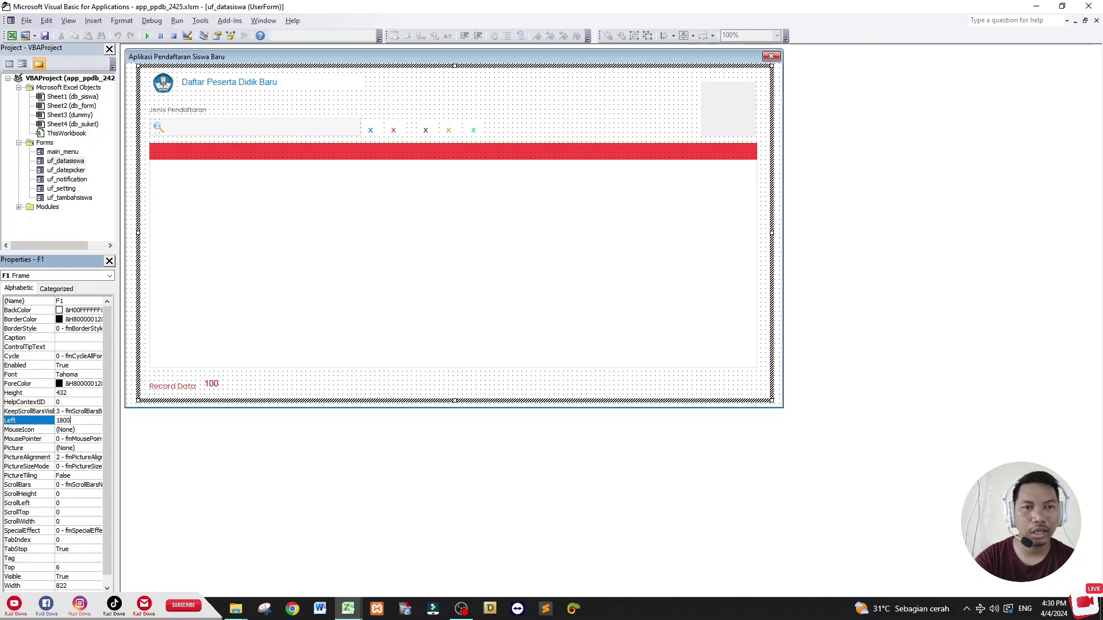
pyautogui.press('Return')
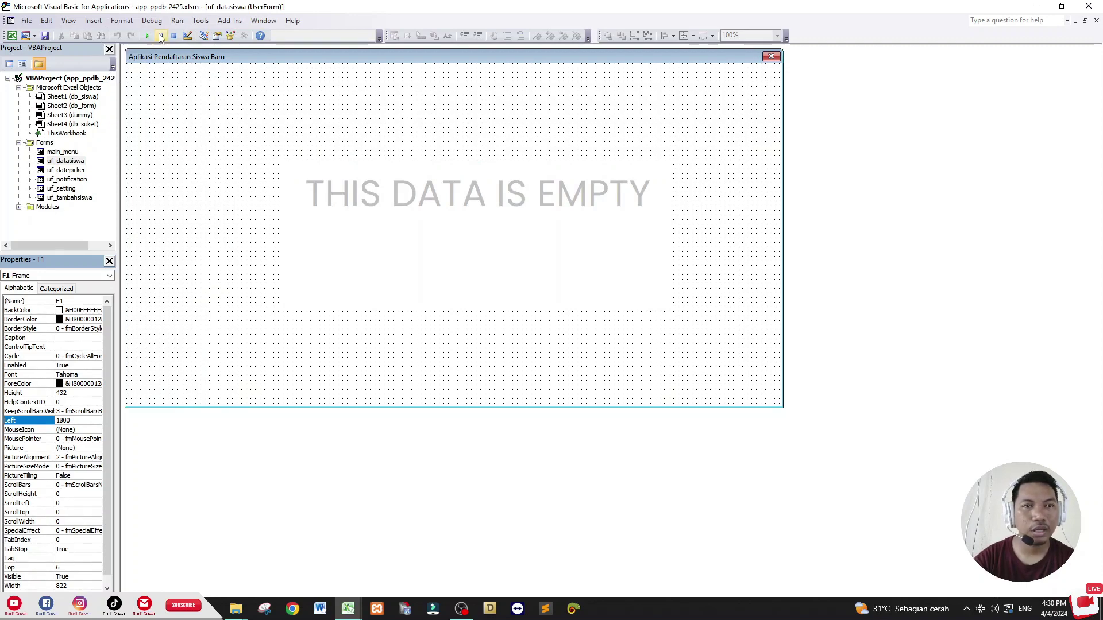
# Step: Switch to Excel with Alt+F11, launch the app, and open its Data Siswa list twice
pyautogui.hotkey('alt', 'F11')
pyautogui.click(260, 136)
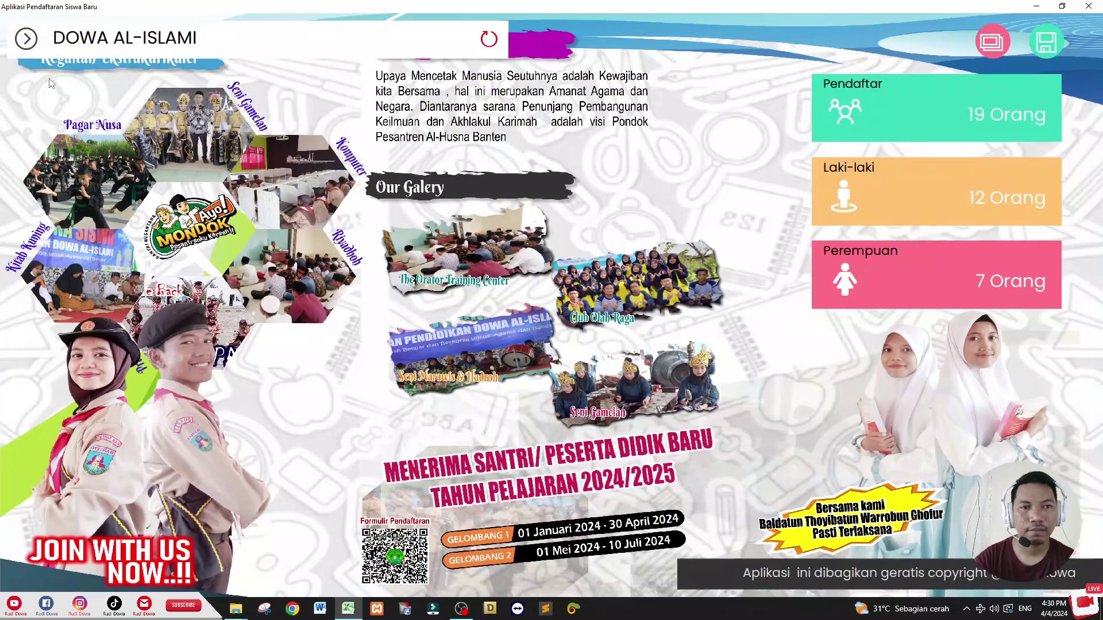
pyautogui.click(26, 39)
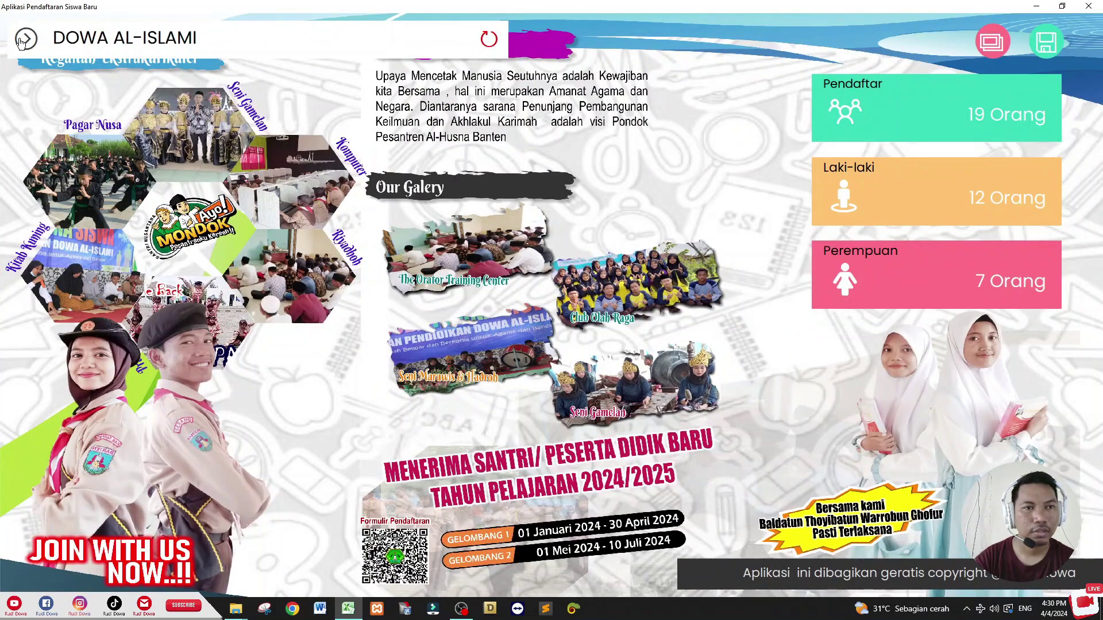
pyautogui.click(82, 244)
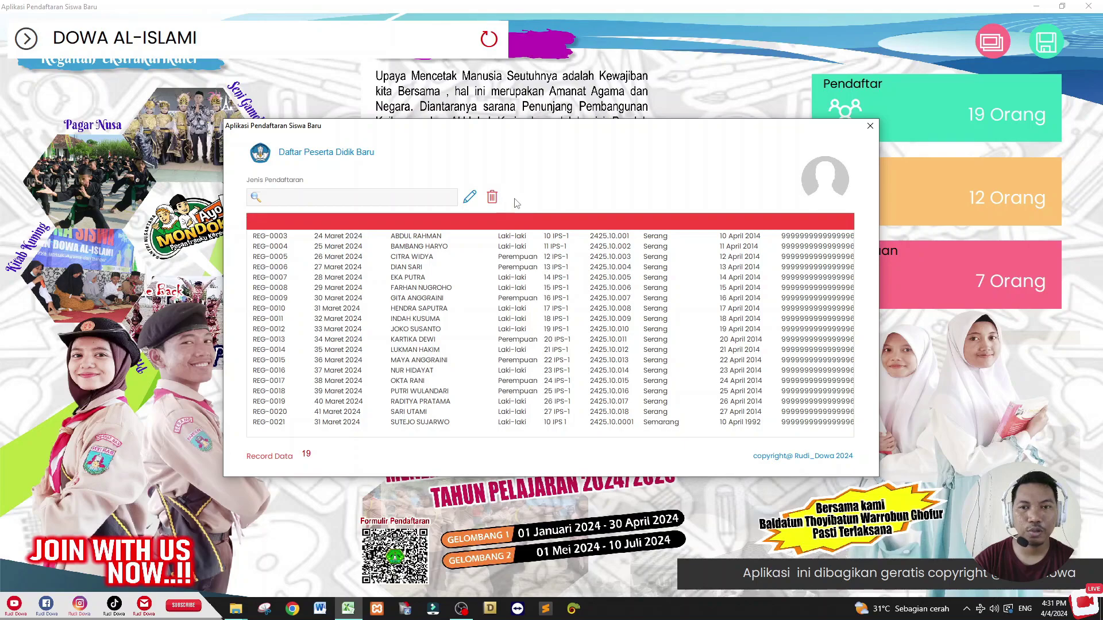
pyautogui.click(870, 126)
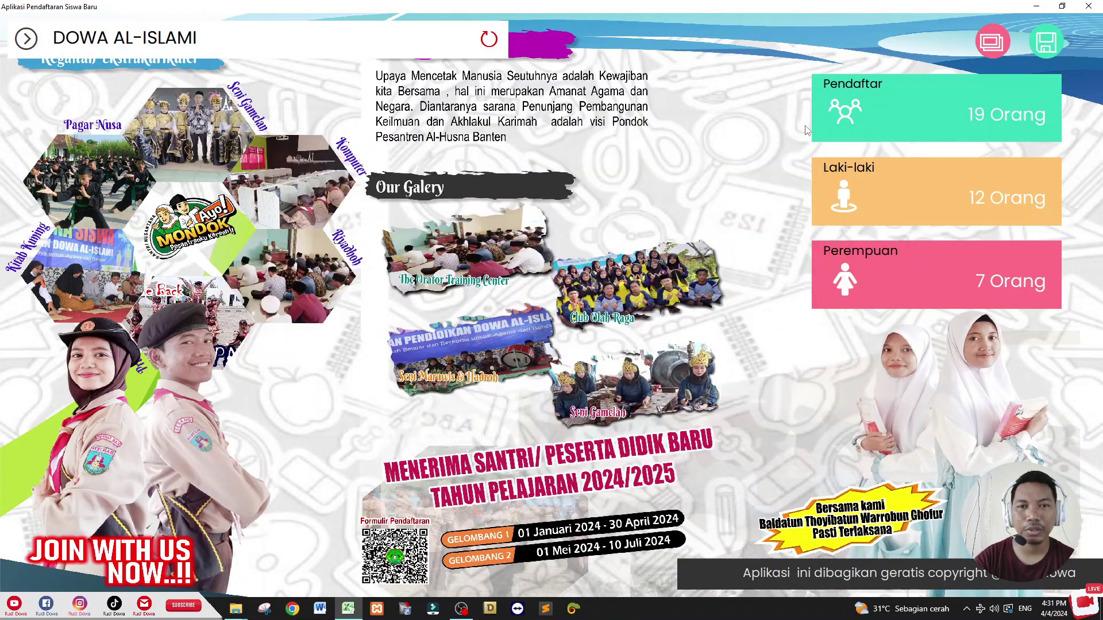
pyautogui.click(26, 39)
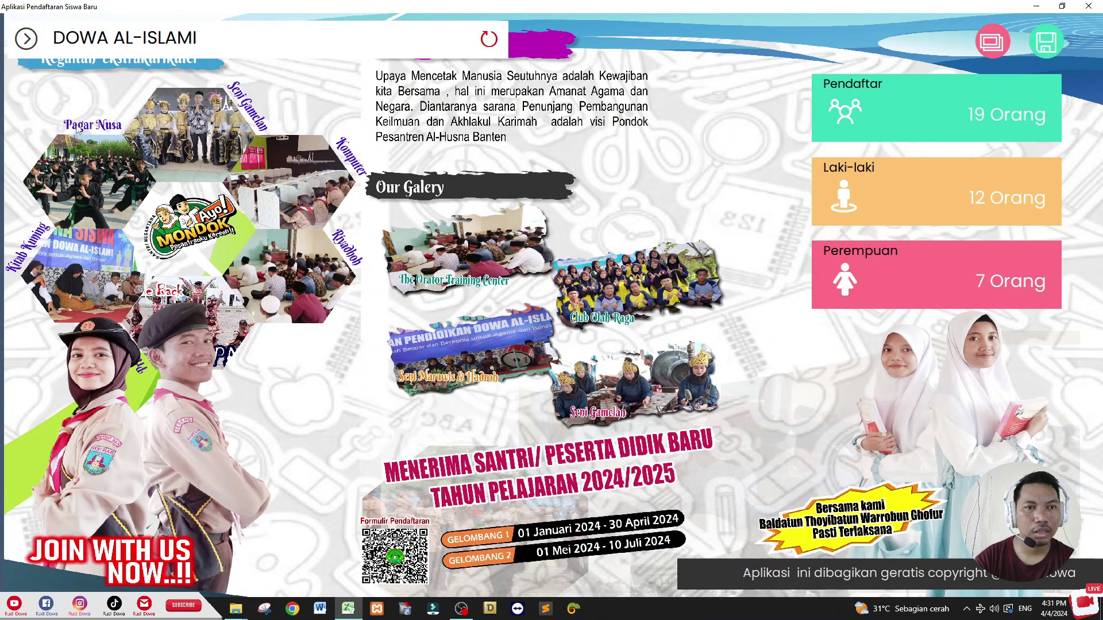
pyautogui.click(68, 312)
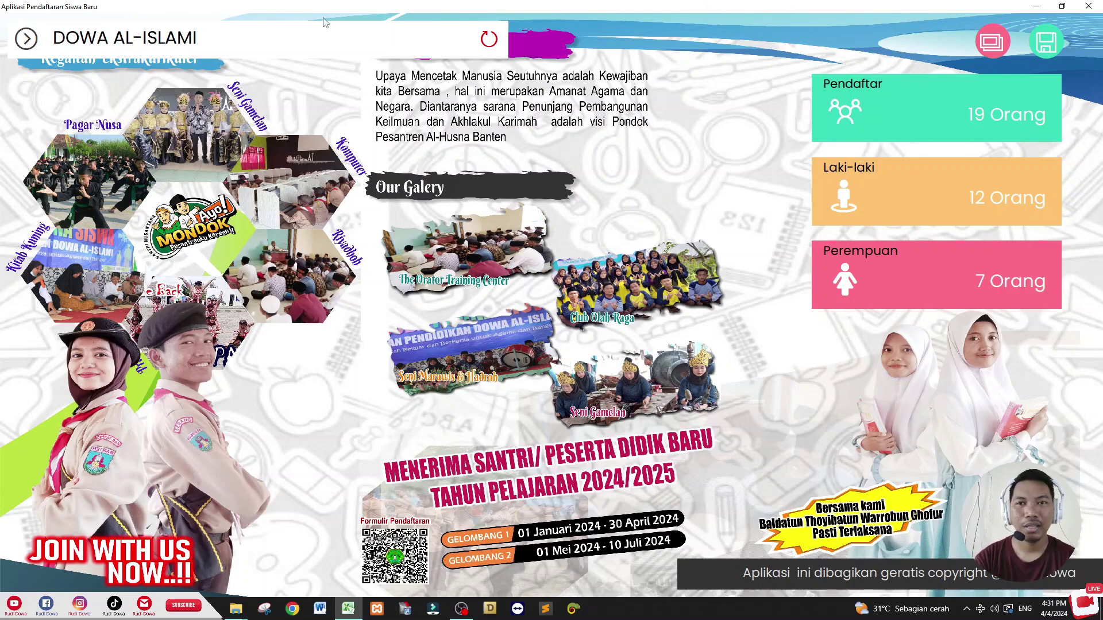
# Step: Set Desktop\bg.jpg as the app background and acknowledge the Berhasil Menyimpan message
pyautogui.click(1000, 48)
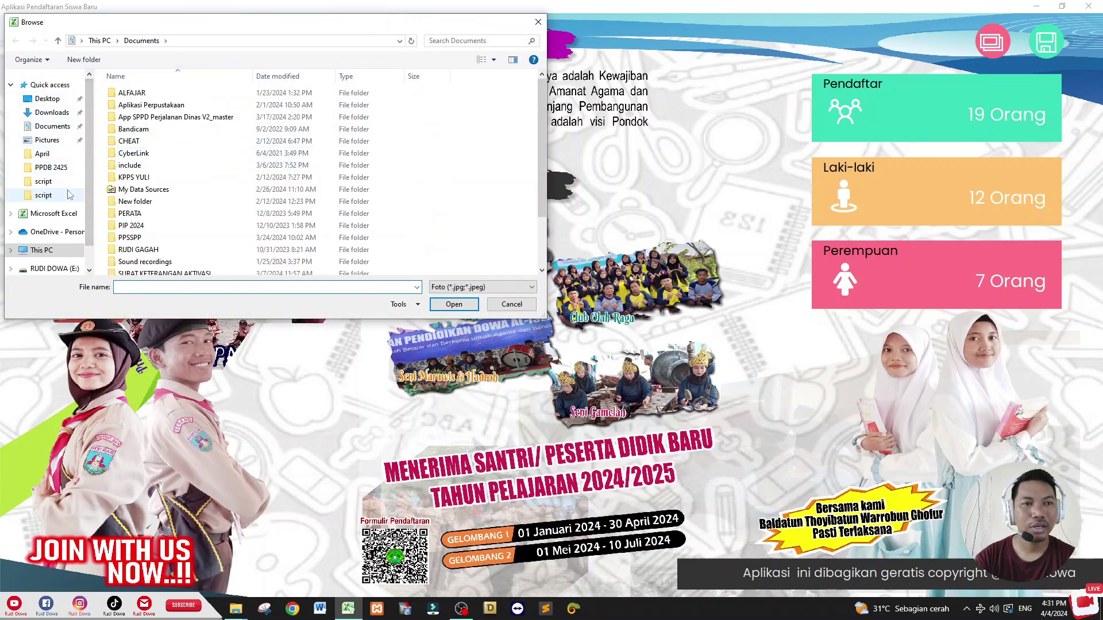
pyautogui.click(48, 99)
pyautogui.click(262, 110)
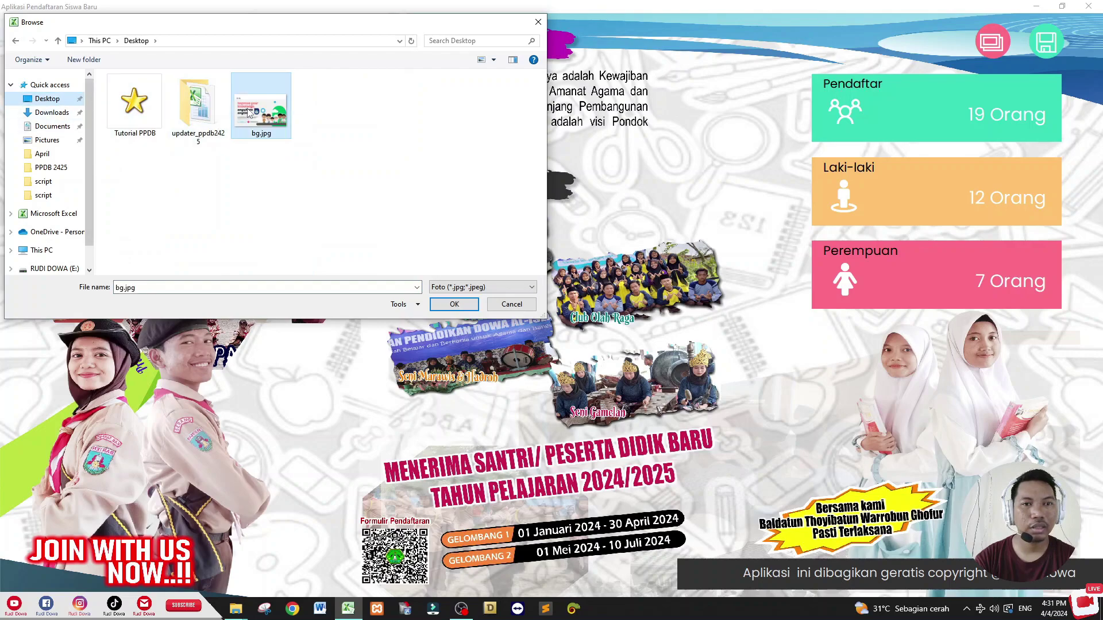
pyautogui.click(454, 306)
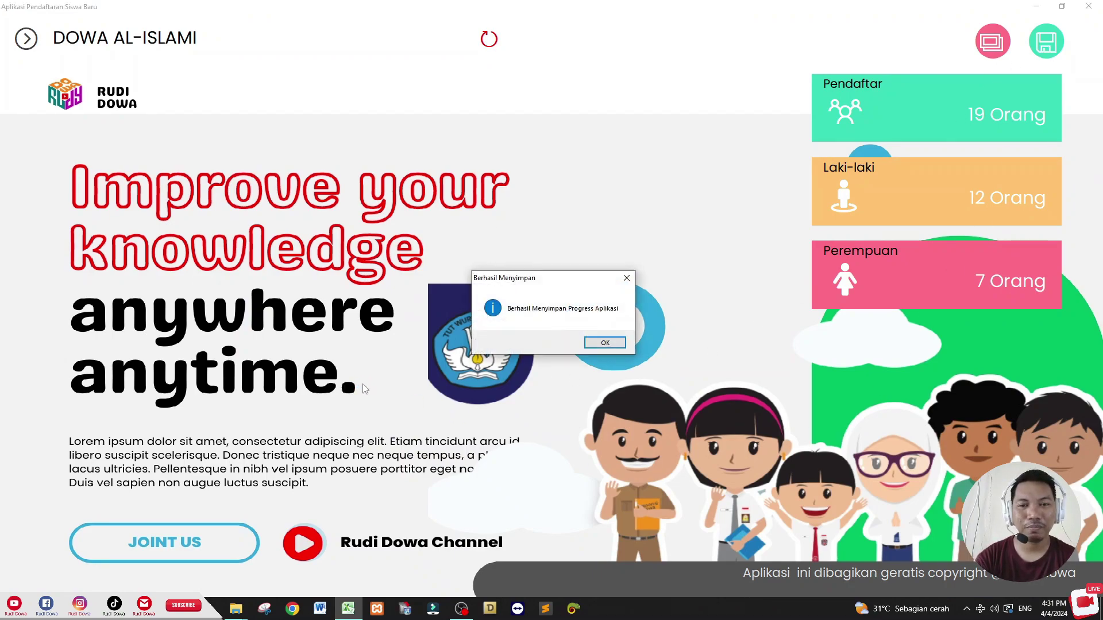
pyautogui.click(606, 345)
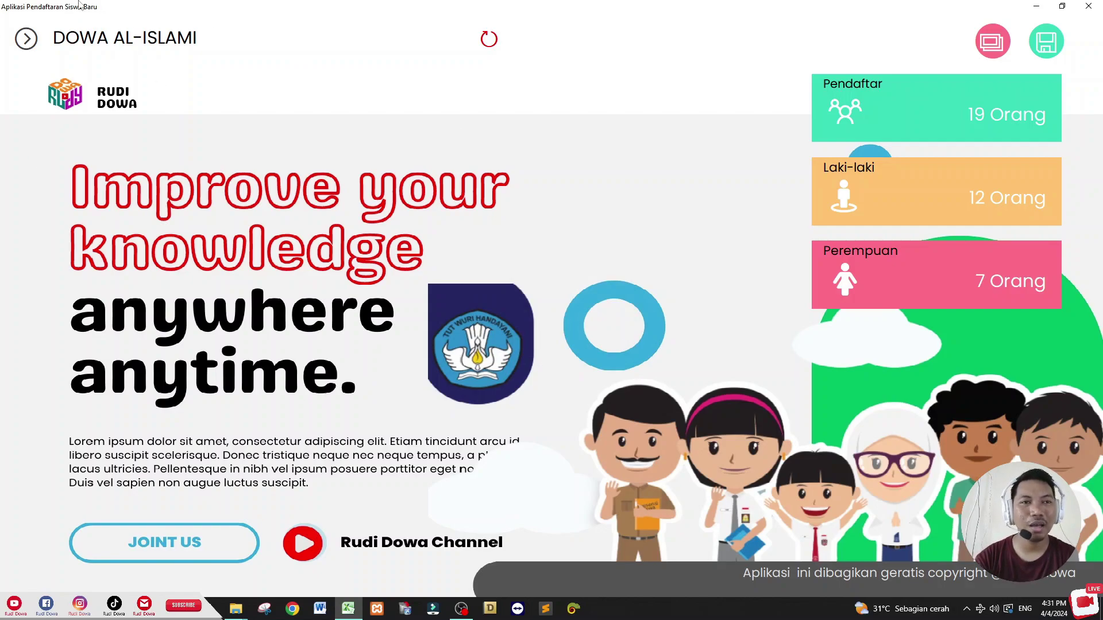
# Step: Open the Identitas Satuan Pendidikan settings, browse the Jenjang choices, and close it
pyautogui.click(32, 43)
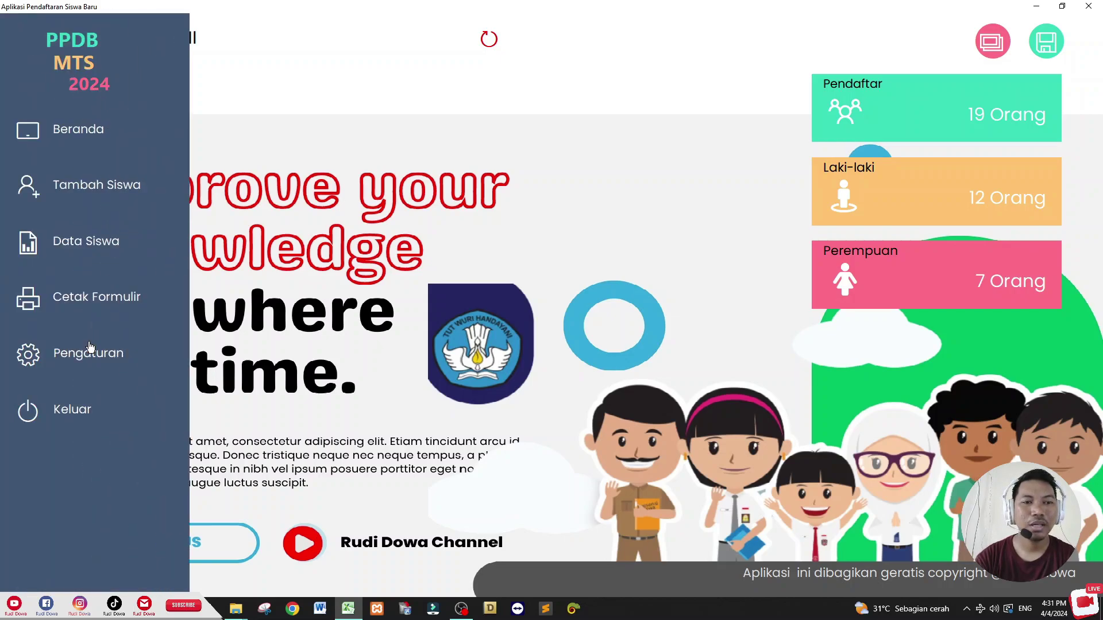
pyautogui.click(88, 359)
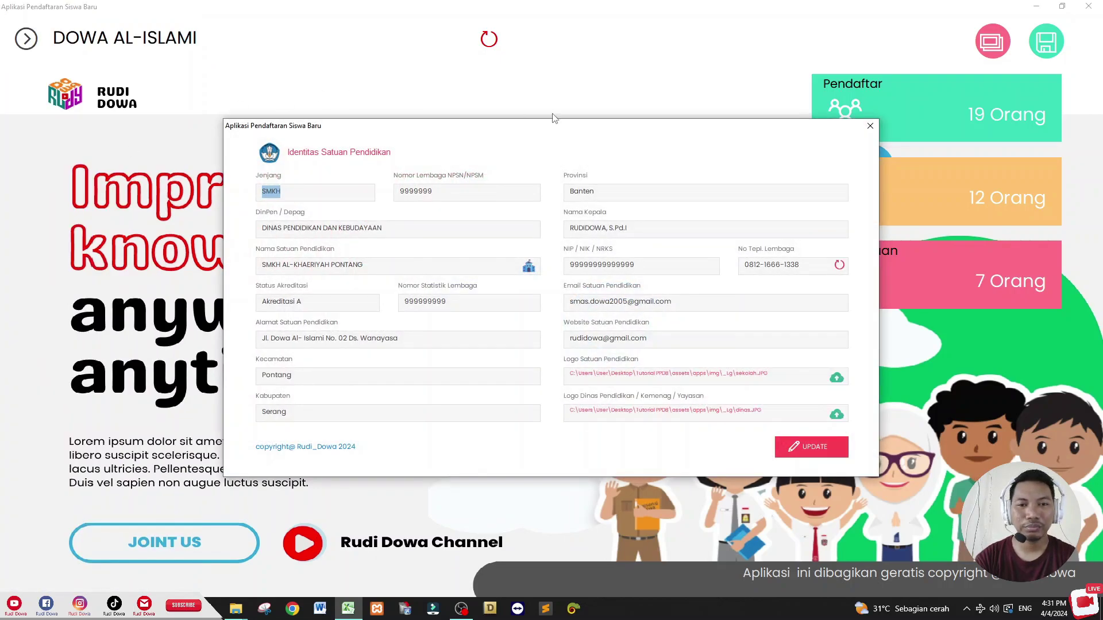
pyautogui.moveTo(824, 131); pyautogui.dragTo(839, 115)
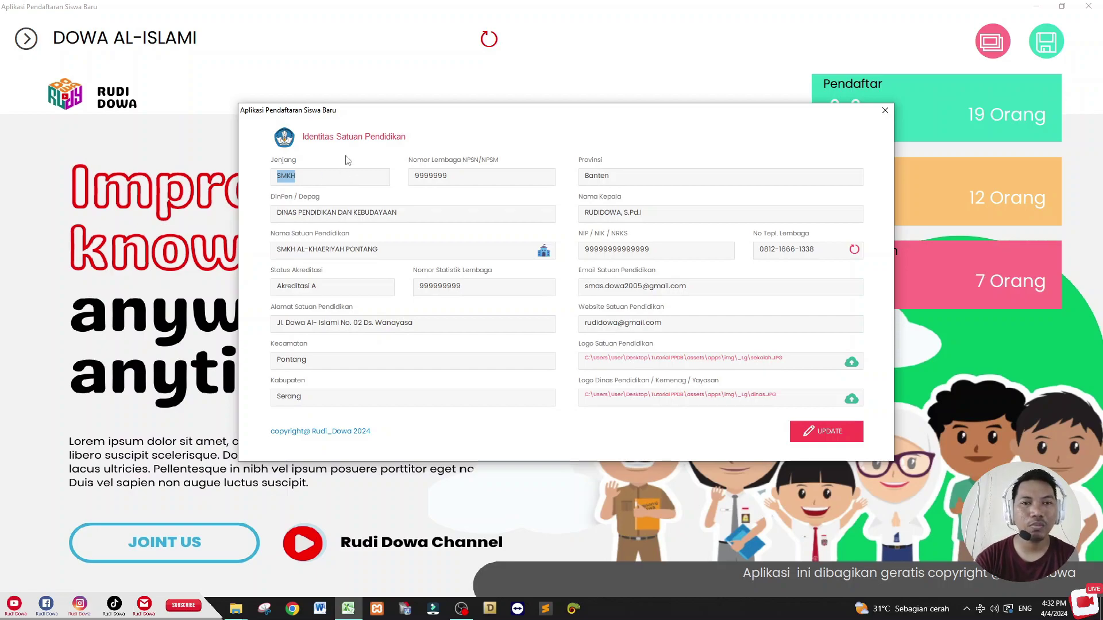
pyautogui.click(347, 179)
pyautogui.moveTo(386, 238); pyautogui.dragTo(386, 214)
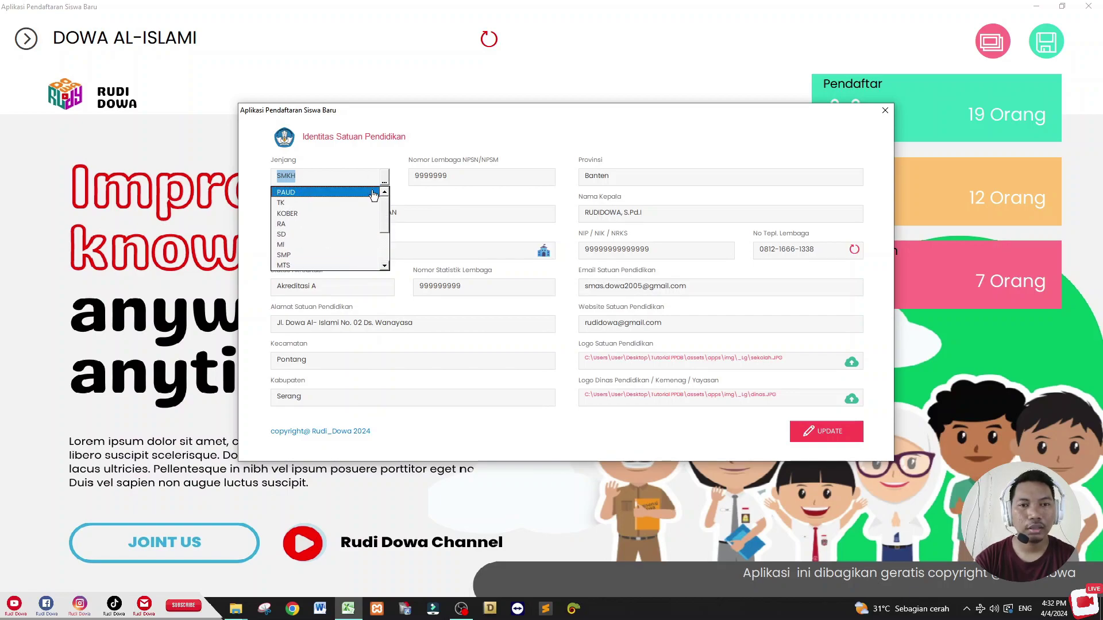
pyautogui.click(884, 110)
# Step: Set Jenjang to PAUD and begin replacing the school name with PAUD TADIKA MESRA MALAYSIA
pyautogui.click(19, 45)
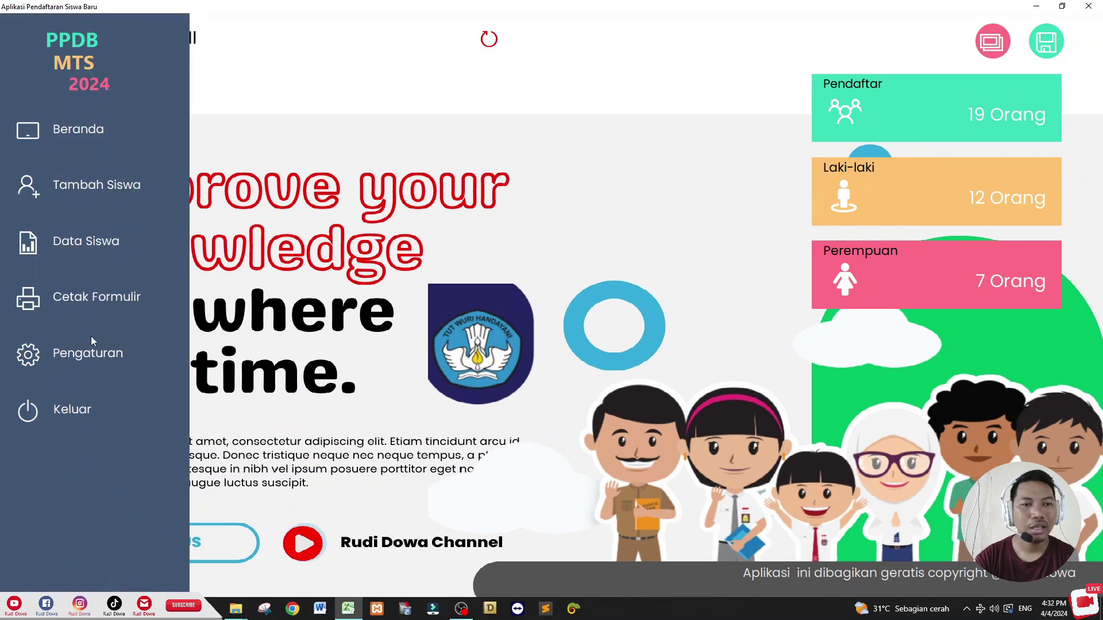
pyautogui.click(74, 355)
pyautogui.click(370, 189)
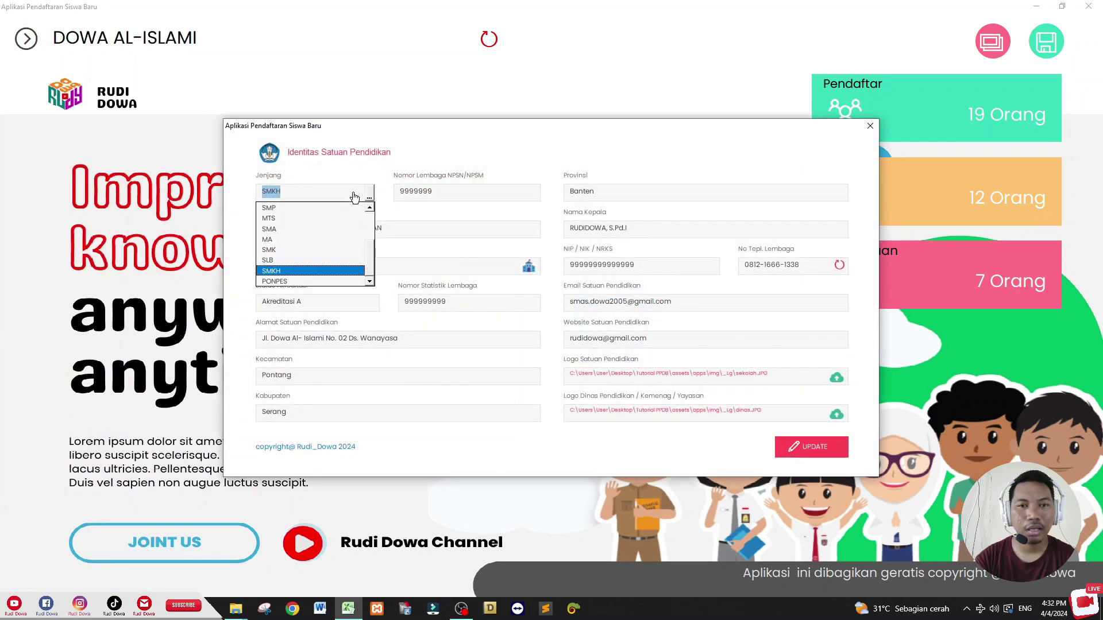
pyautogui.click(349, 209)
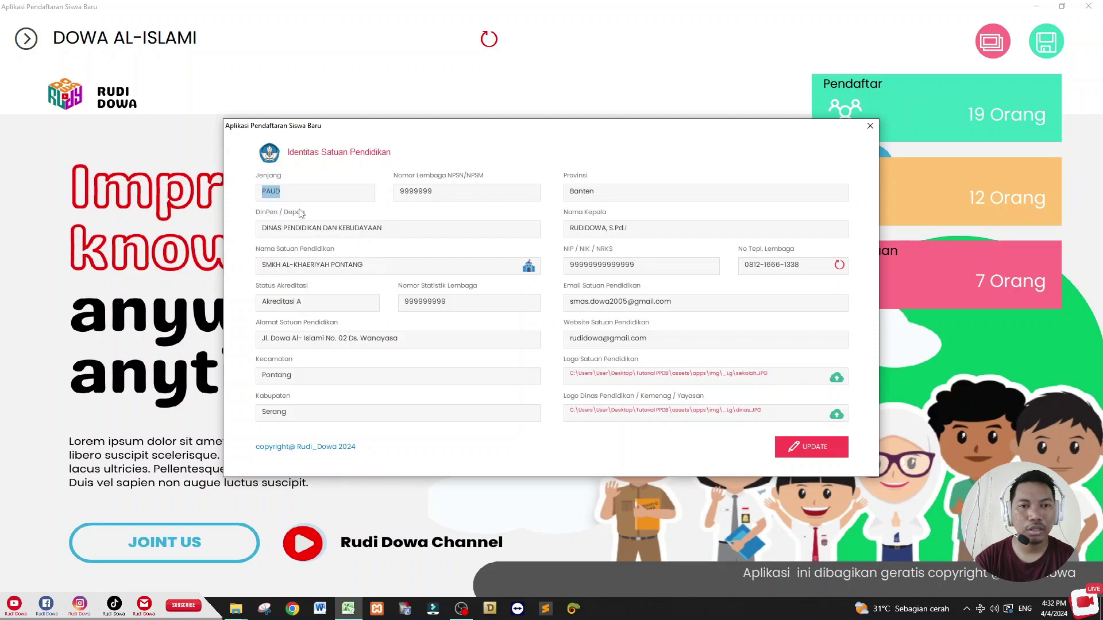
pyautogui.moveTo(388, 264); pyautogui.dragTo(209, 244)
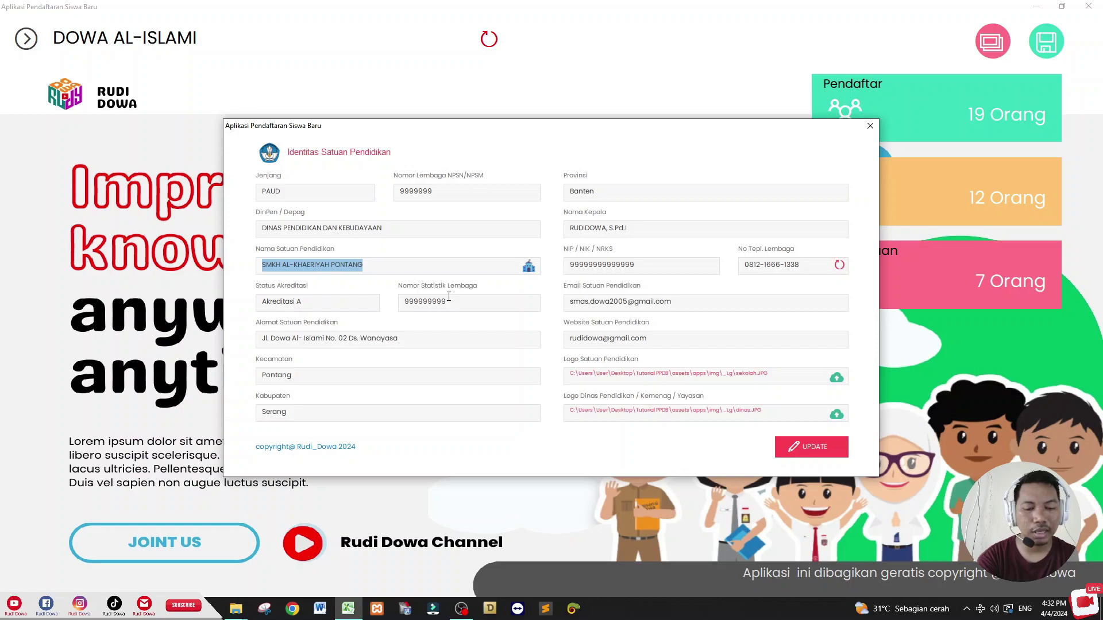
pyautogui.write('PAUD TADI')
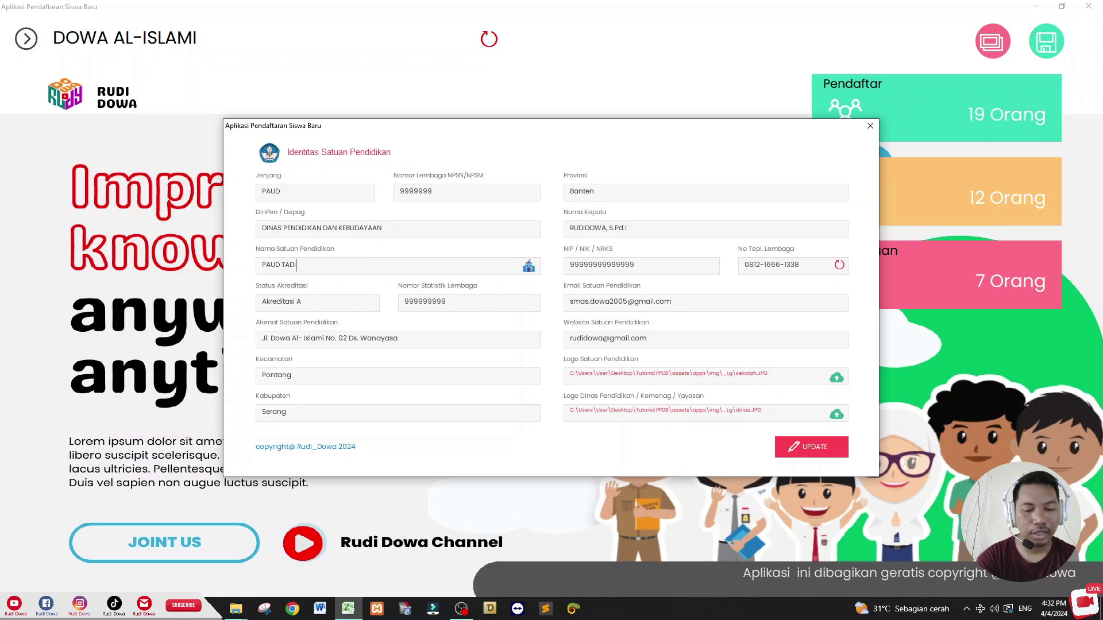
pyautogui.write('KA MESRA MAL')
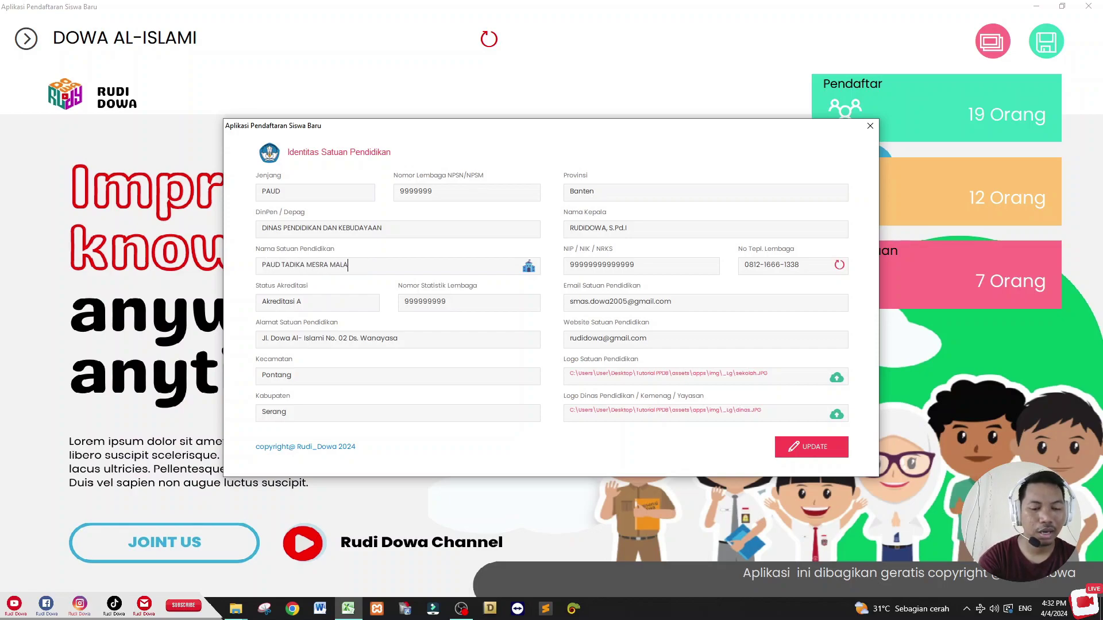
pyautogui.write('A')
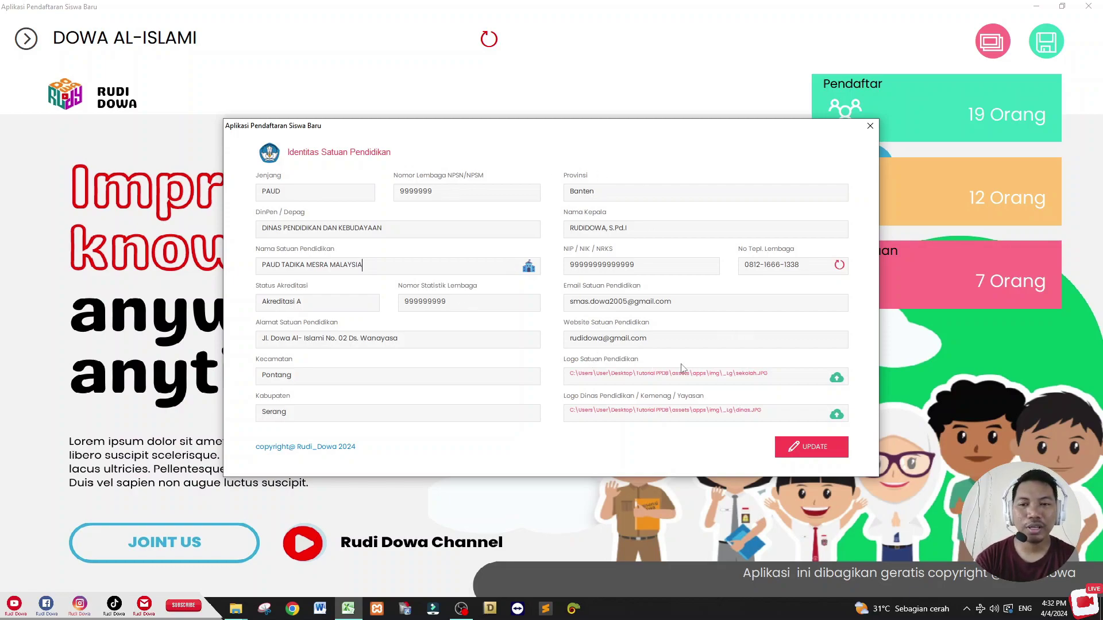
# Step: Choose LOGO SMA BARU.png from the LOGO-LOGO folder as the school logo
pyautogui.click(833, 380)
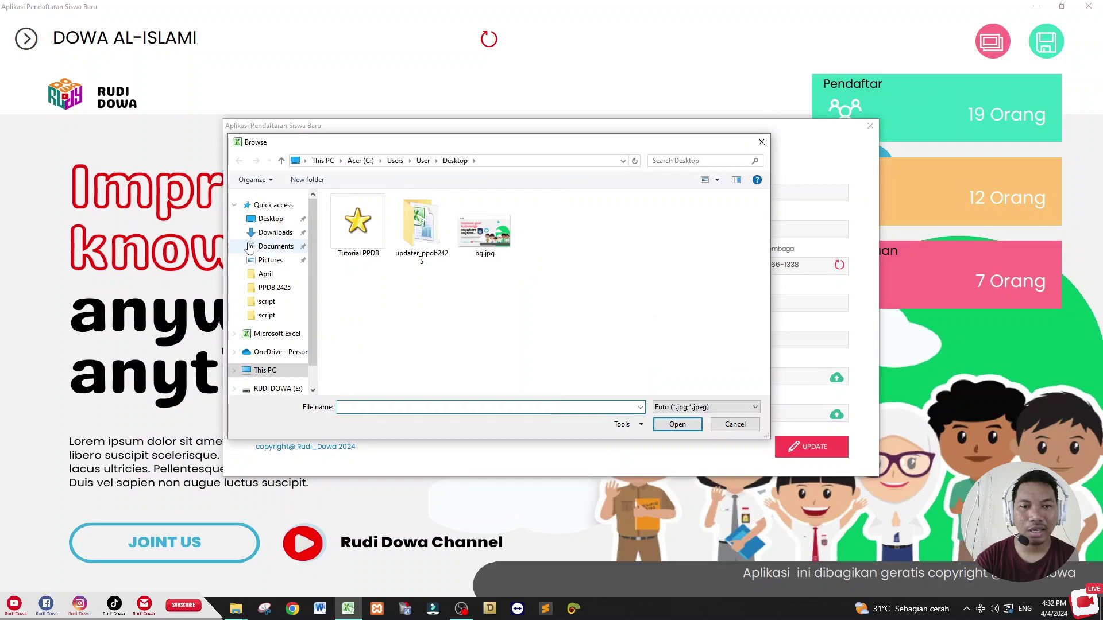
pyautogui.click(277, 377)
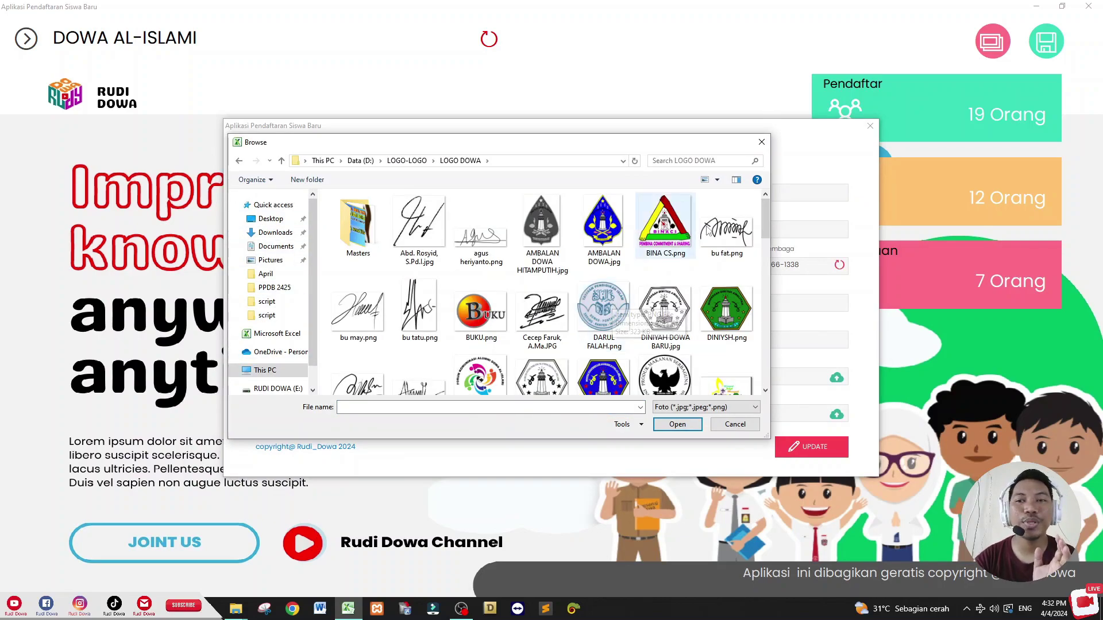
pyautogui.moveTo(767, 208); pyautogui.dragTo(764, 282)
pyautogui.moveTo(764, 285)
pyautogui.mouseDown()
pyautogui.moveTo(777, 307)
pyautogui.moveTo(787, 230)
pyautogui.moveTo(770, 247)
pyautogui.mouseUp()
pyautogui.doubleClick(603, 259)
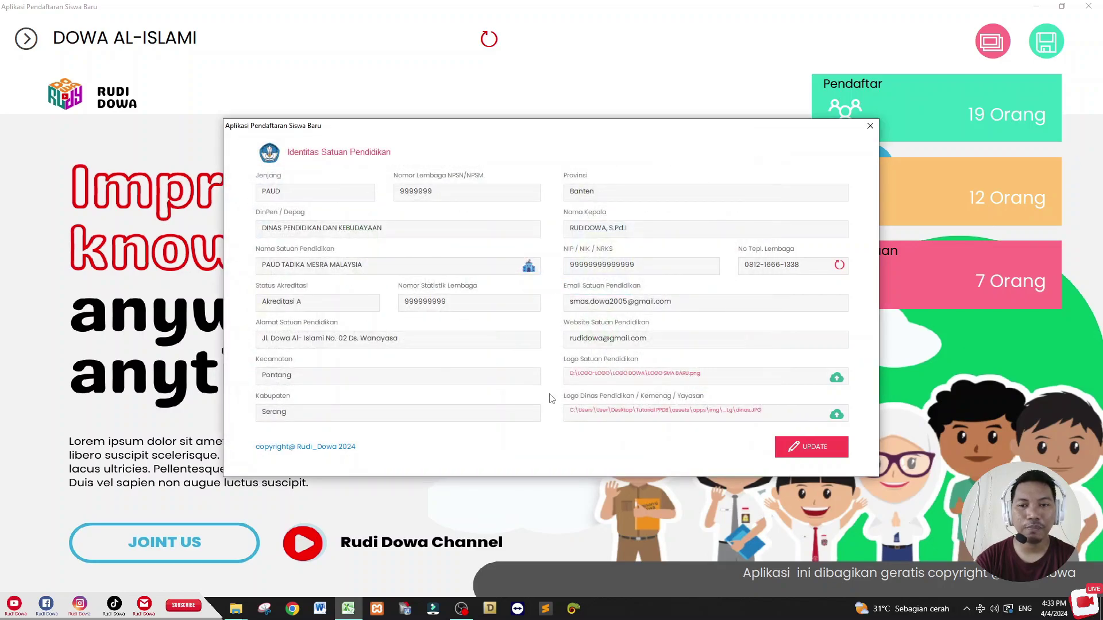
# Step: Set UNBK.jpg as the agency logo and save the updated school identity
pyautogui.click(836, 415)
pyautogui.moveTo(767, 218); pyautogui.dragTo(764, 368)
pyautogui.click(481, 350)
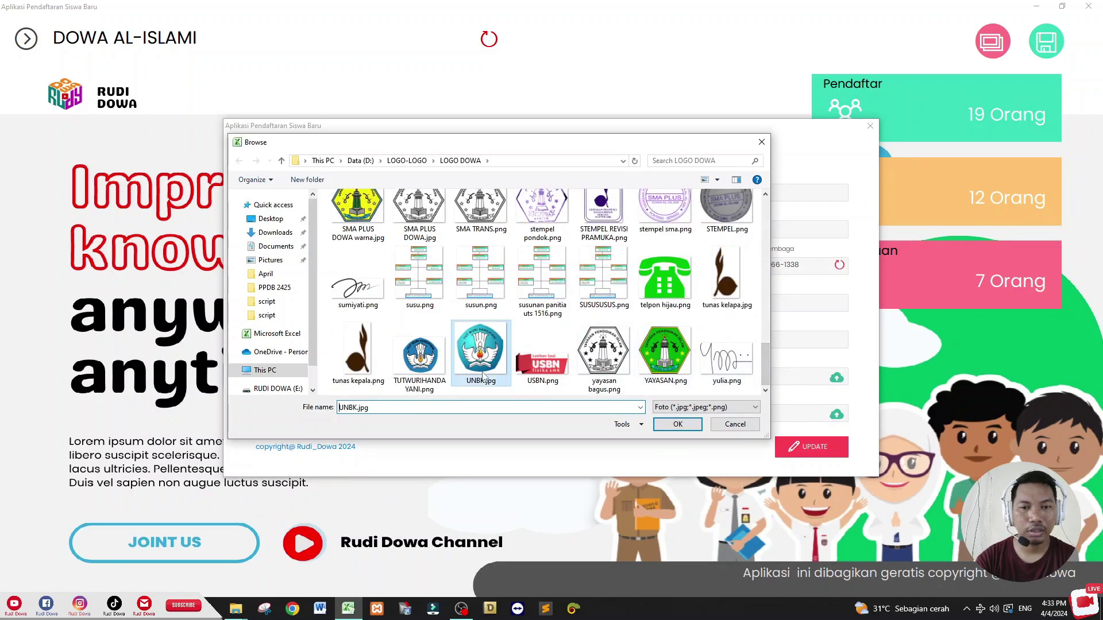
pyautogui.click(678, 424)
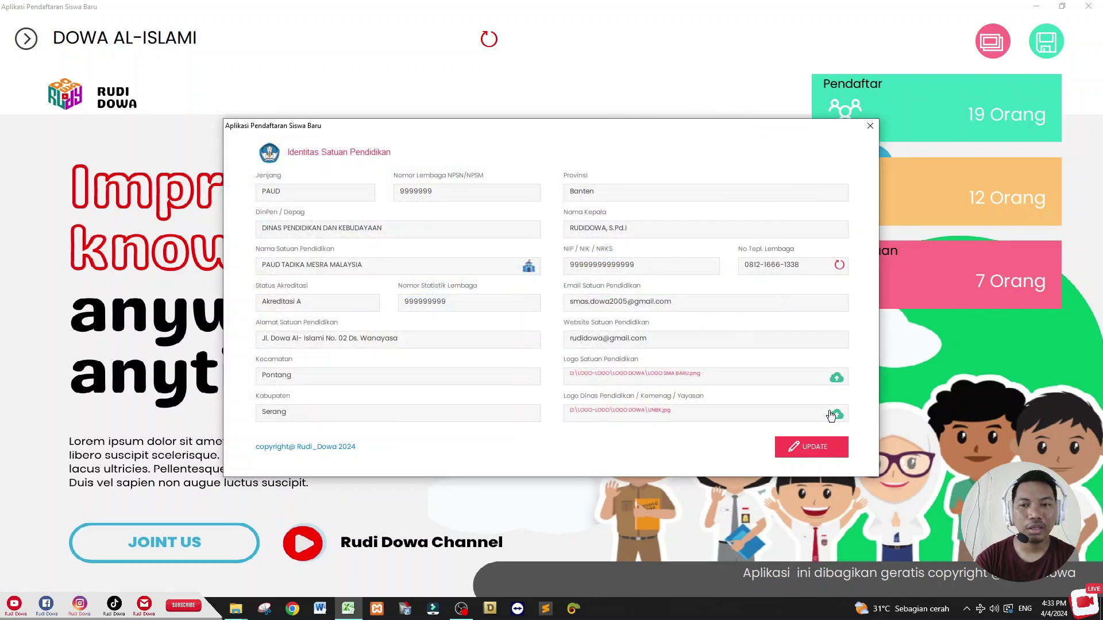
pyautogui.click(807, 452)
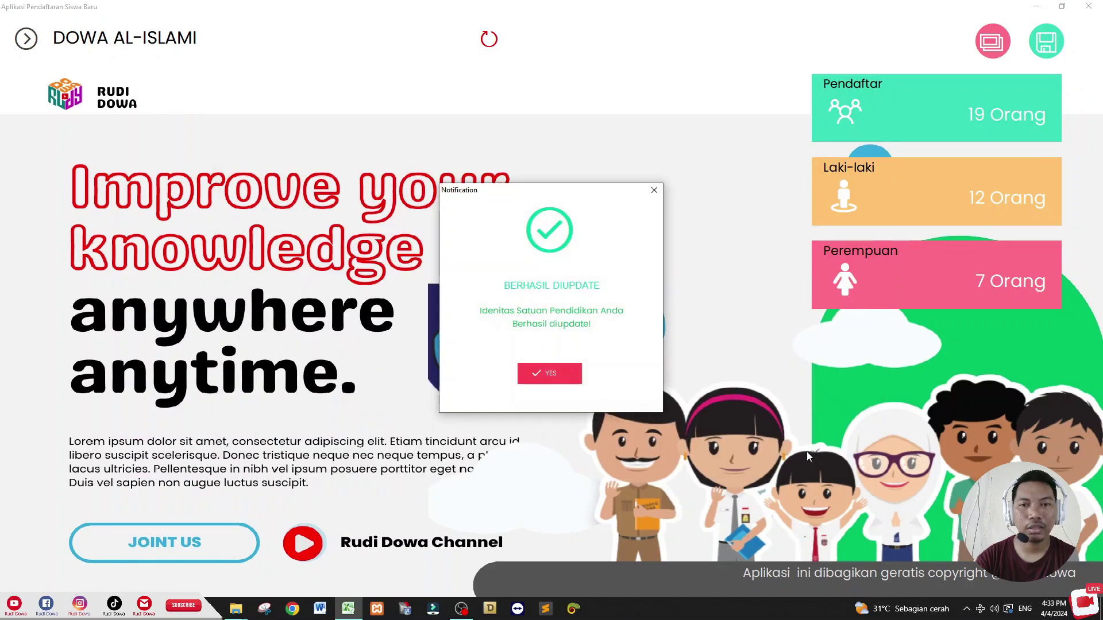
pyautogui.click(540, 379)
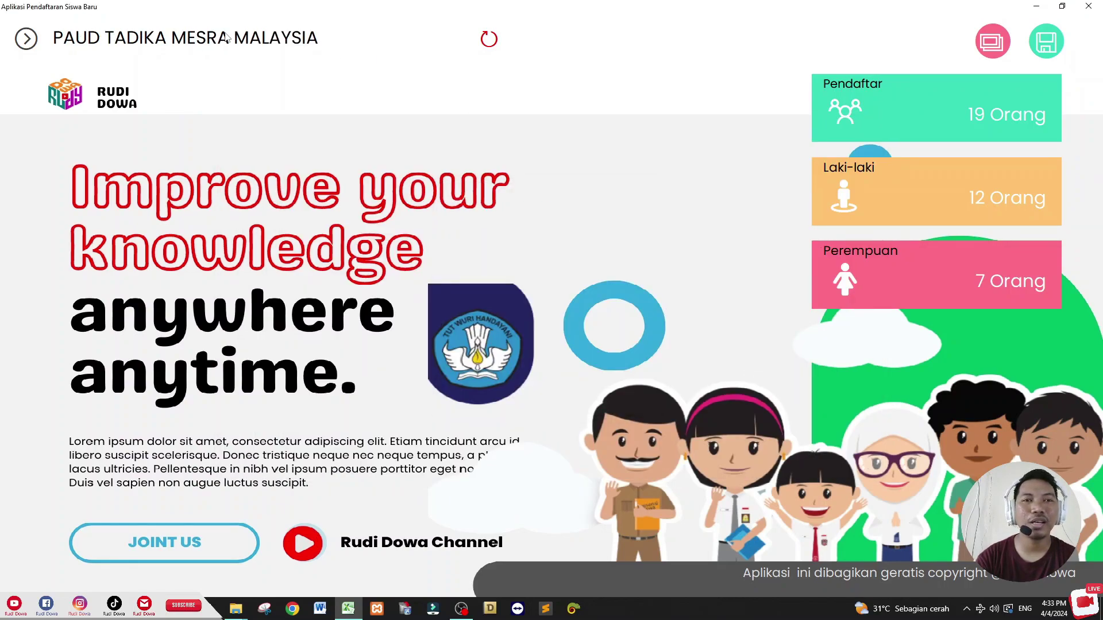
# Step: Open the registered student list and select students REG-0005, REG-0004 and REG-0006
pyautogui.click(24, 43)
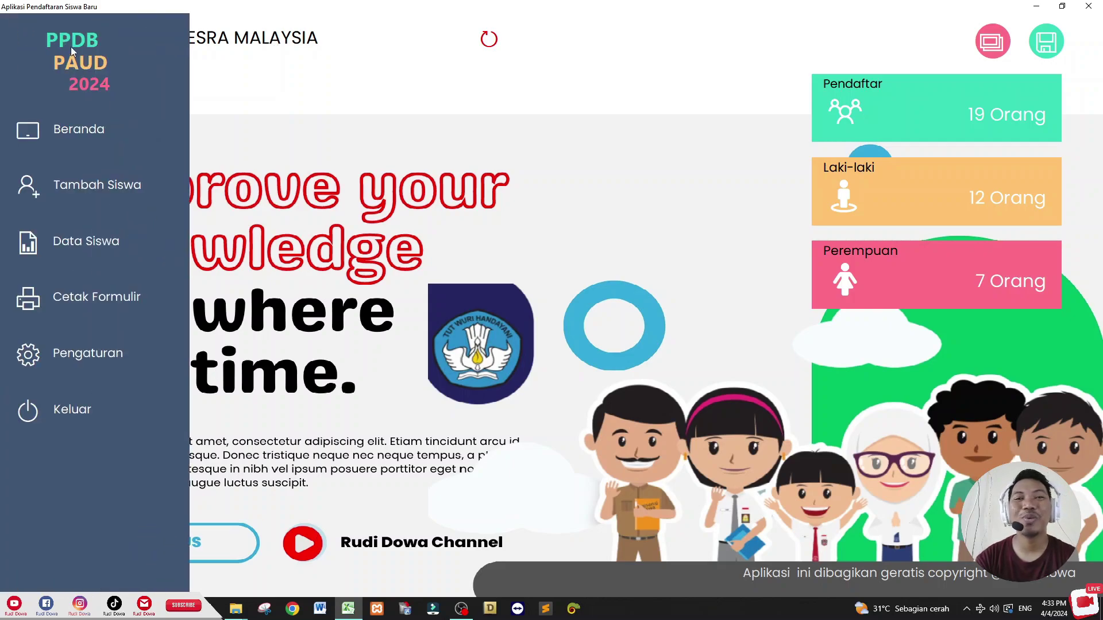
pyautogui.click(224, 63)
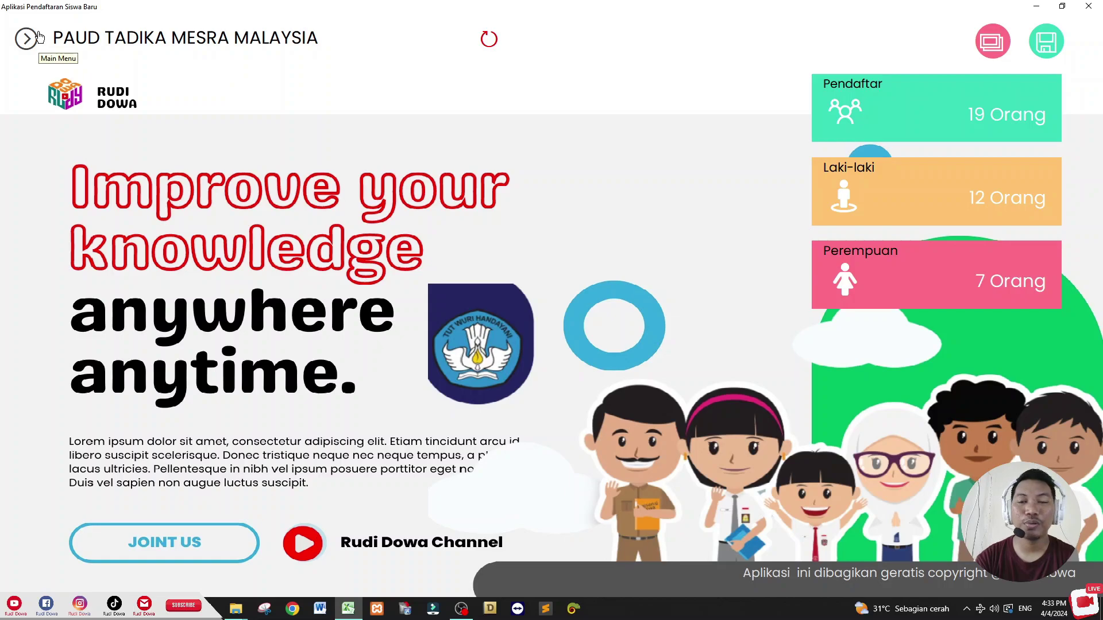
pyautogui.click(27, 39)
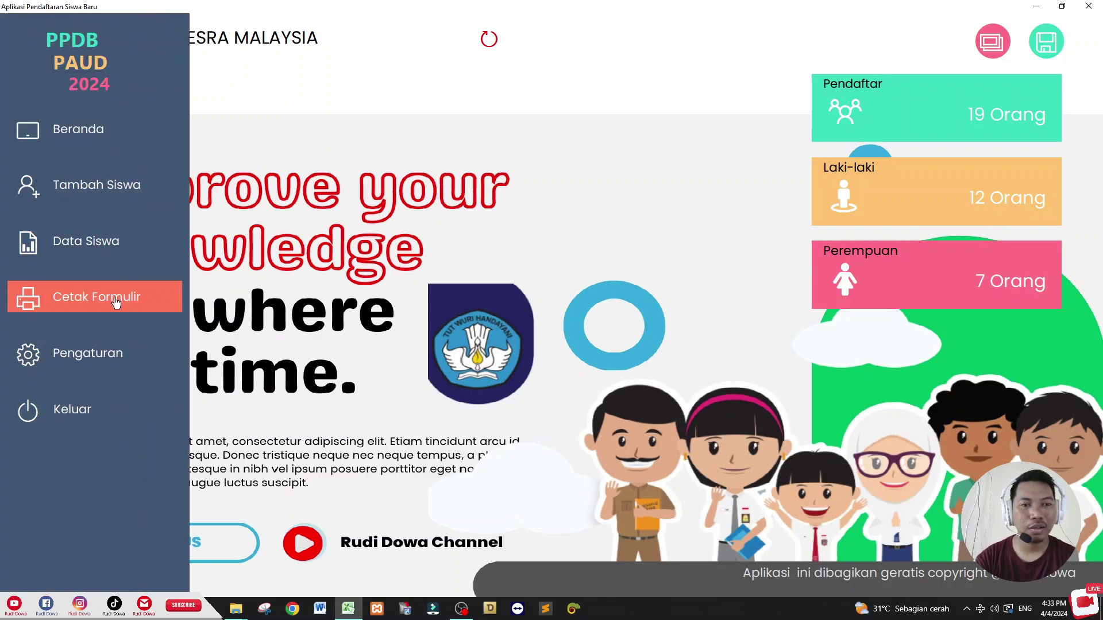
pyautogui.click(116, 303)
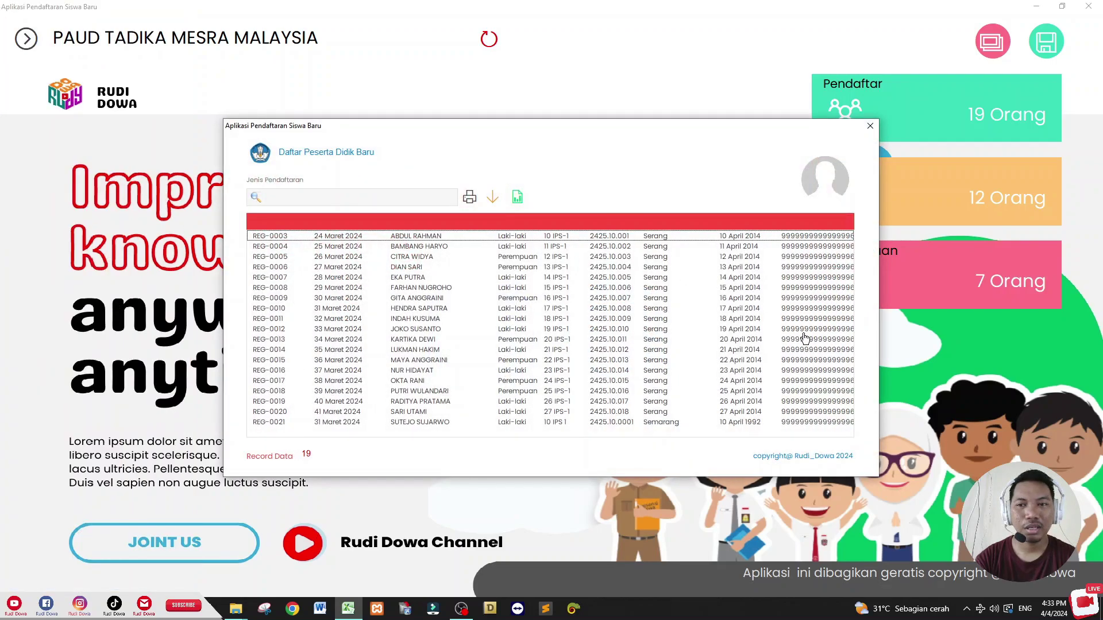
pyautogui.click(512, 258)
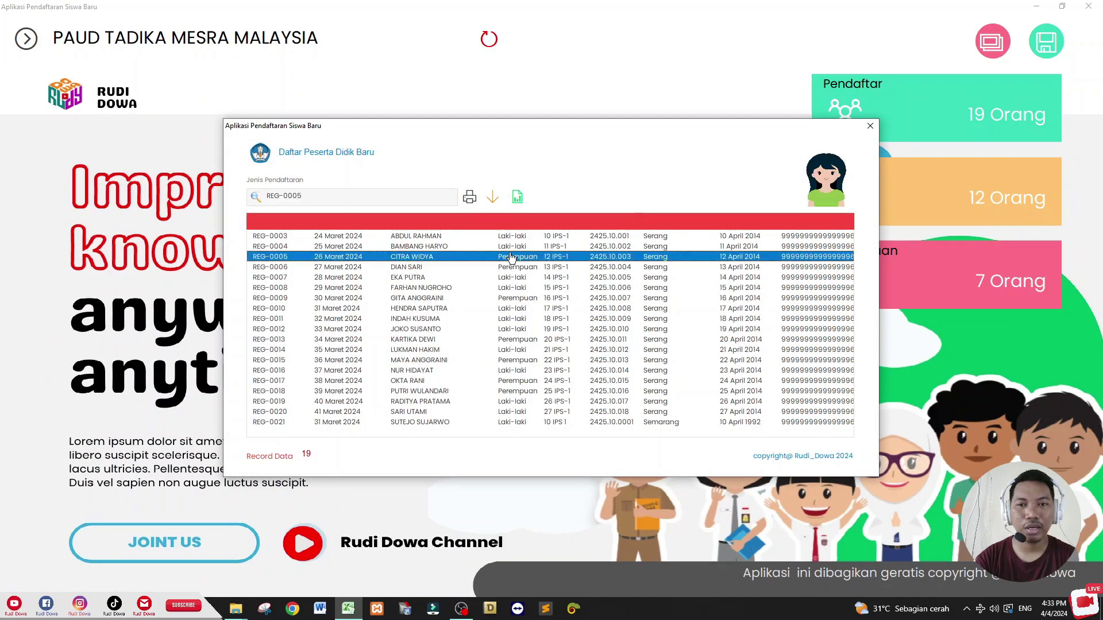
pyautogui.click(406, 248)
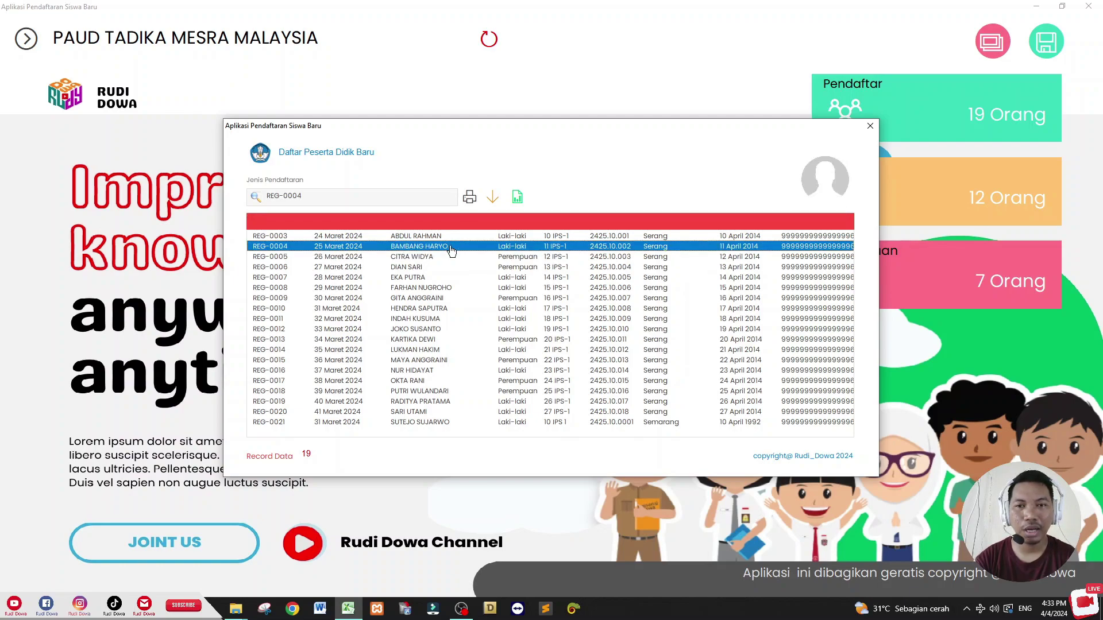
pyautogui.click(430, 259)
pyautogui.click(418, 266)
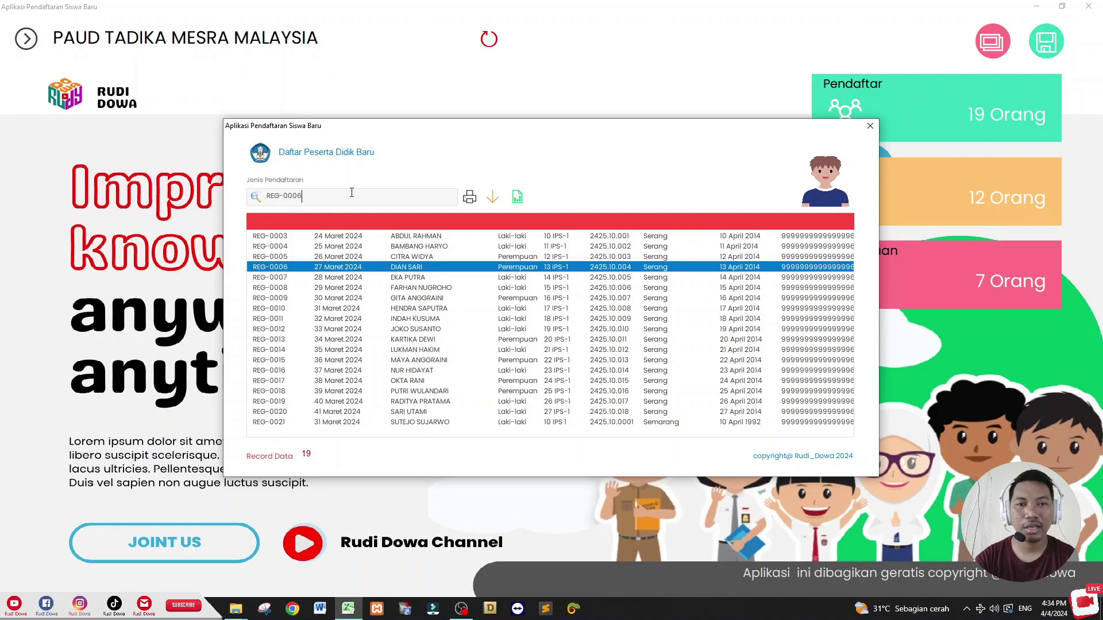
pyautogui.click(869, 126)
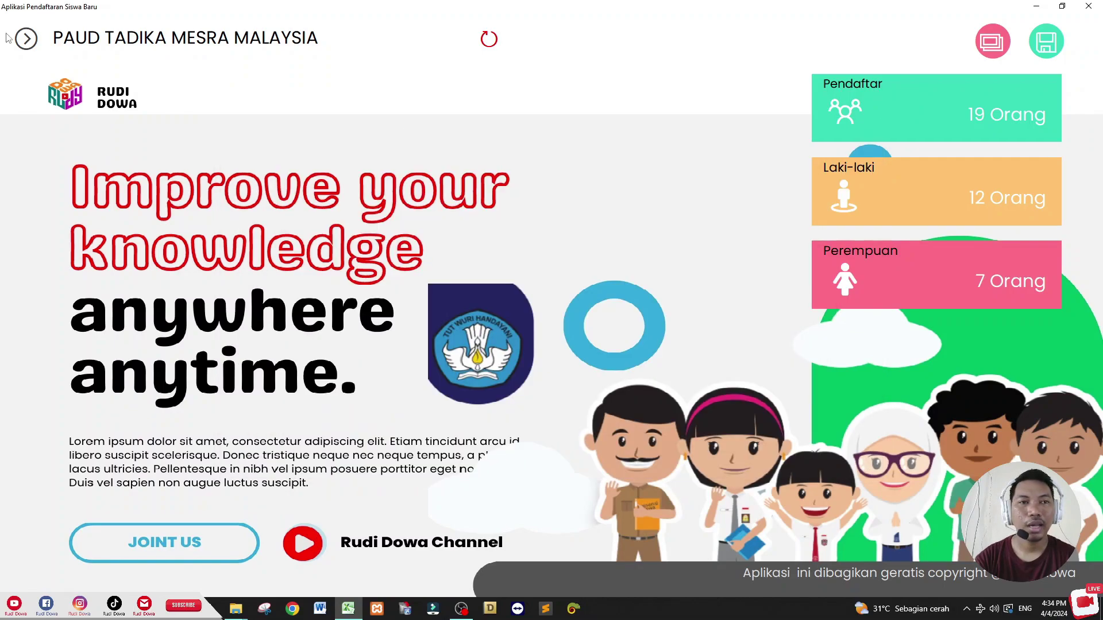
# Step: Try Cetak Surat with no student chosen and dismiss the data-not-found warning
pyautogui.click(26, 39)
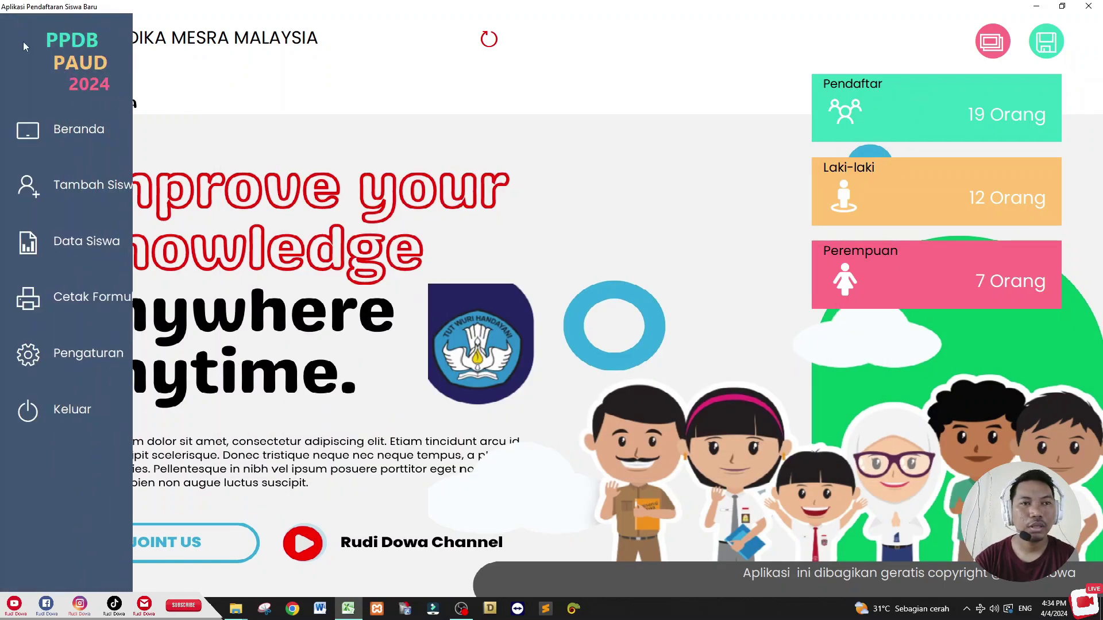
pyautogui.click(86, 300)
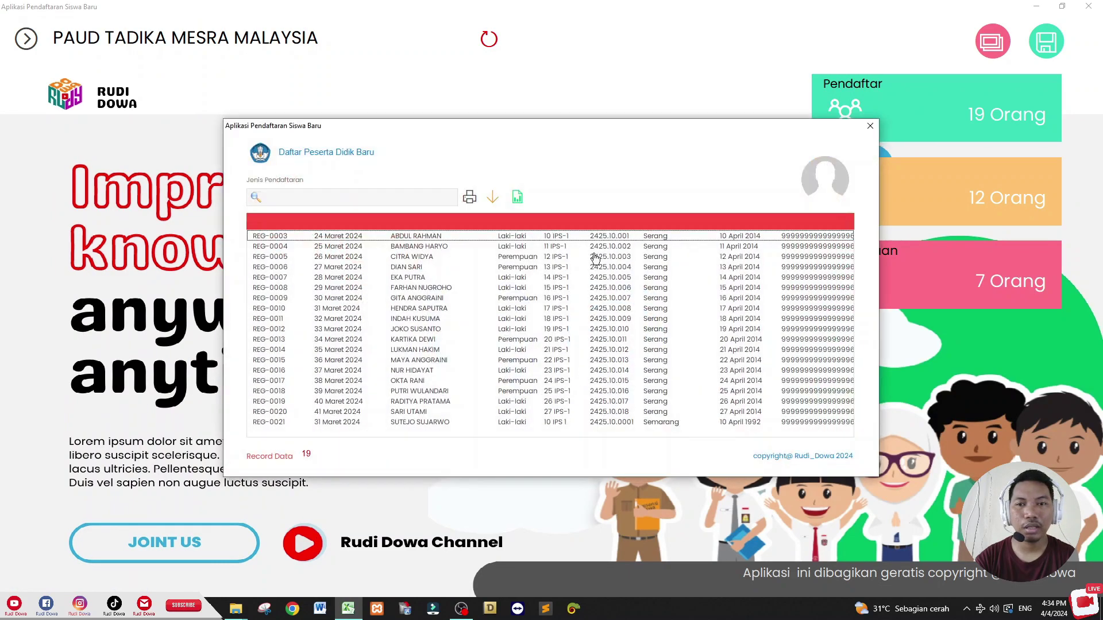
pyautogui.click(338, 199)
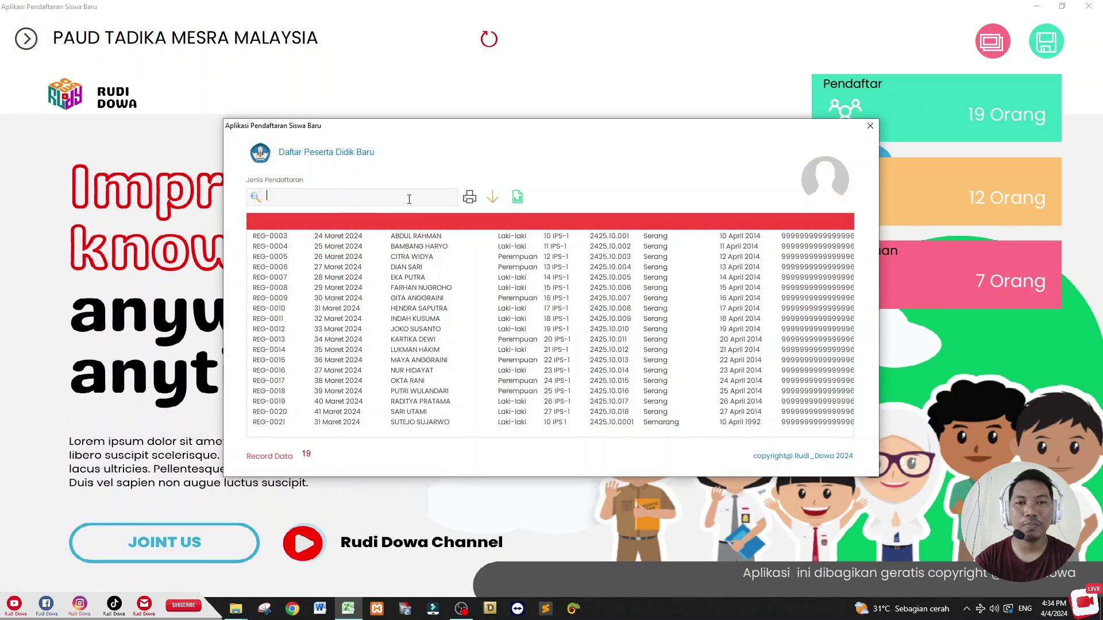
pyautogui.click(517, 197)
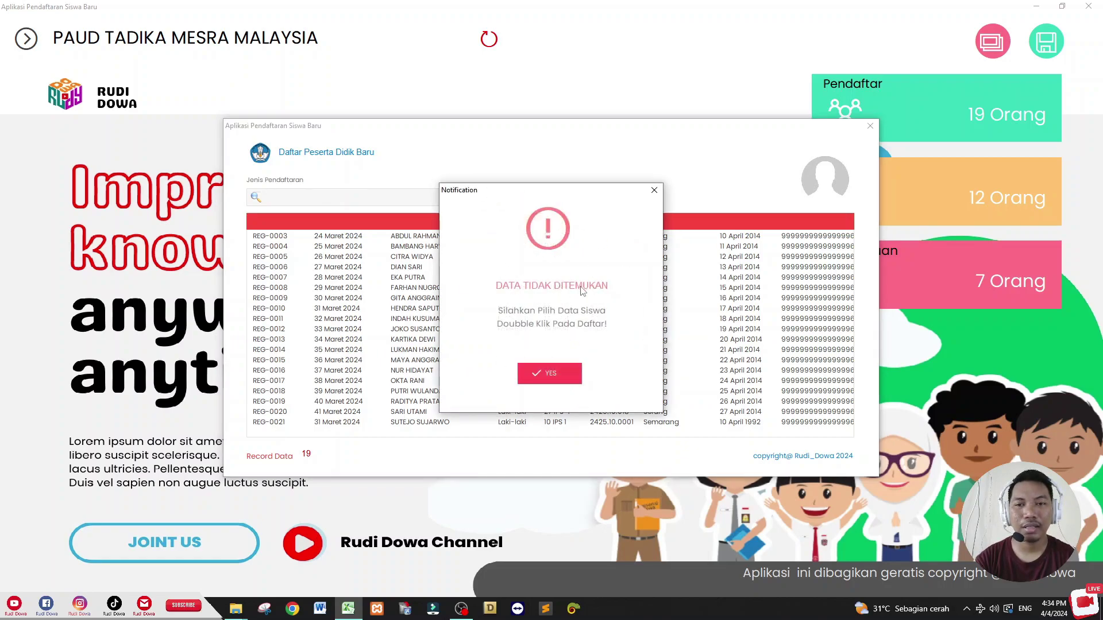
pyautogui.click(540, 372)
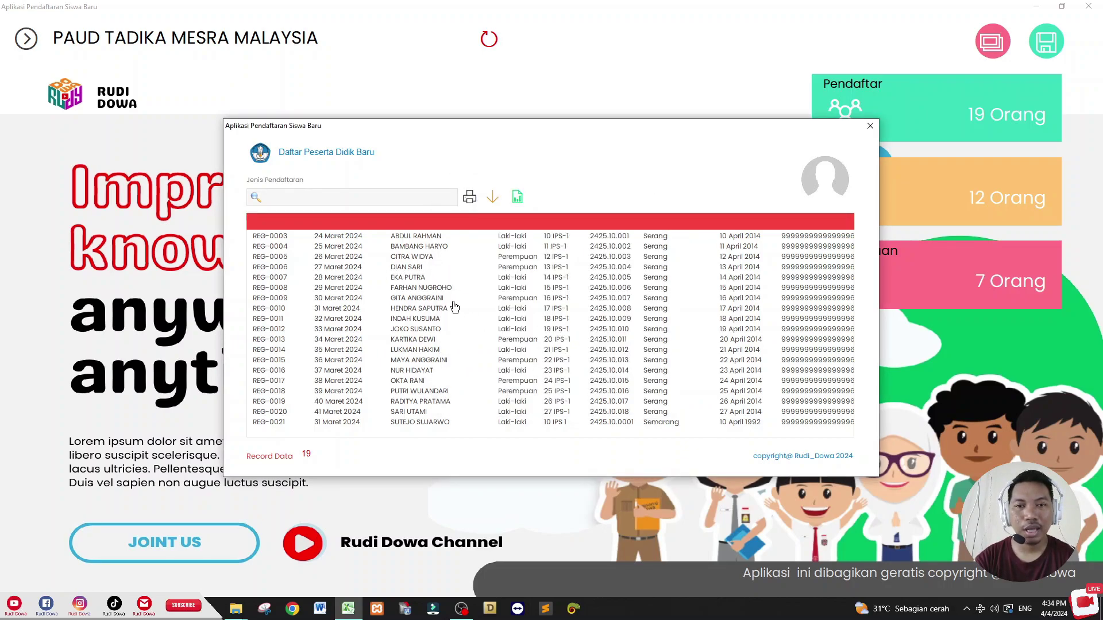
# Step: Print the letter for REG-0006, close the print preview, and close the app
pyautogui.click(441, 288)
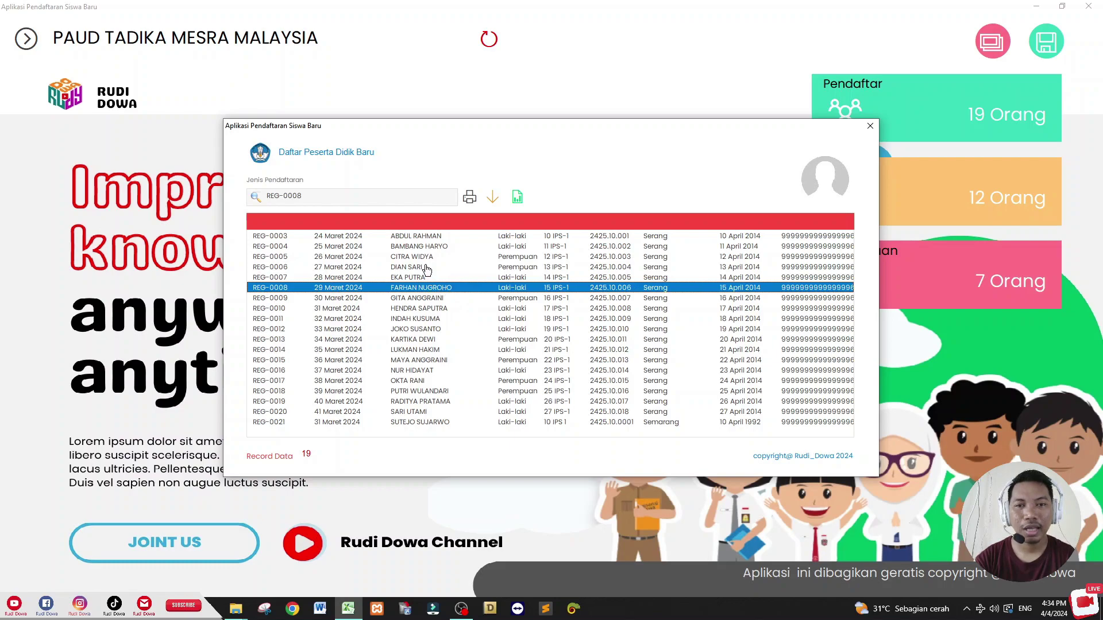
pyautogui.click(427, 268)
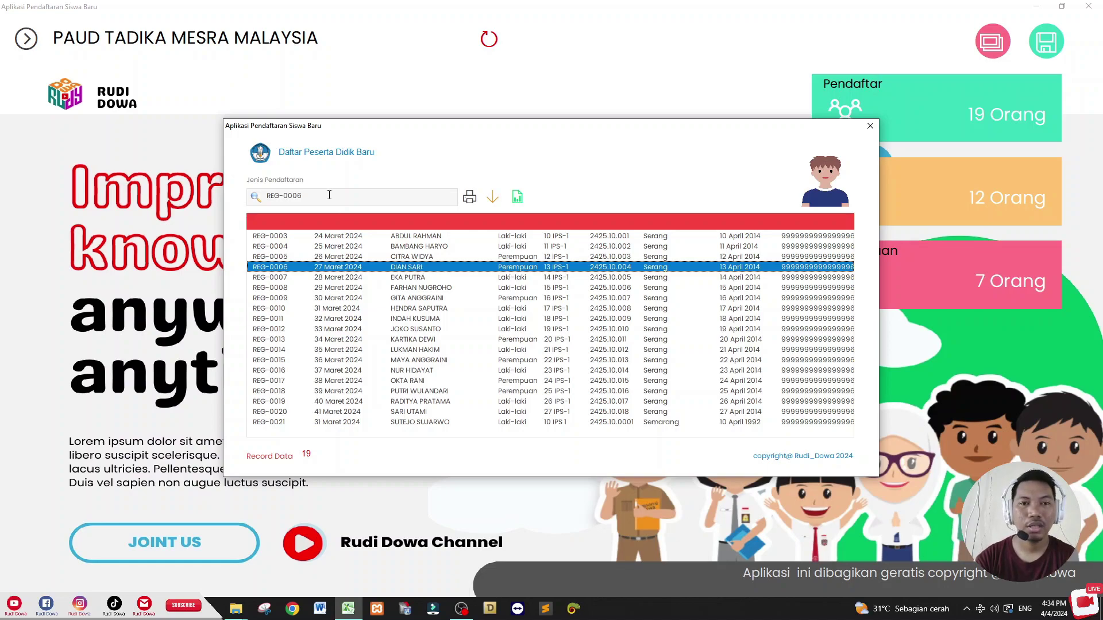
pyautogui.moveTo(329, 195); pyautogui.dragTo(244, 199)
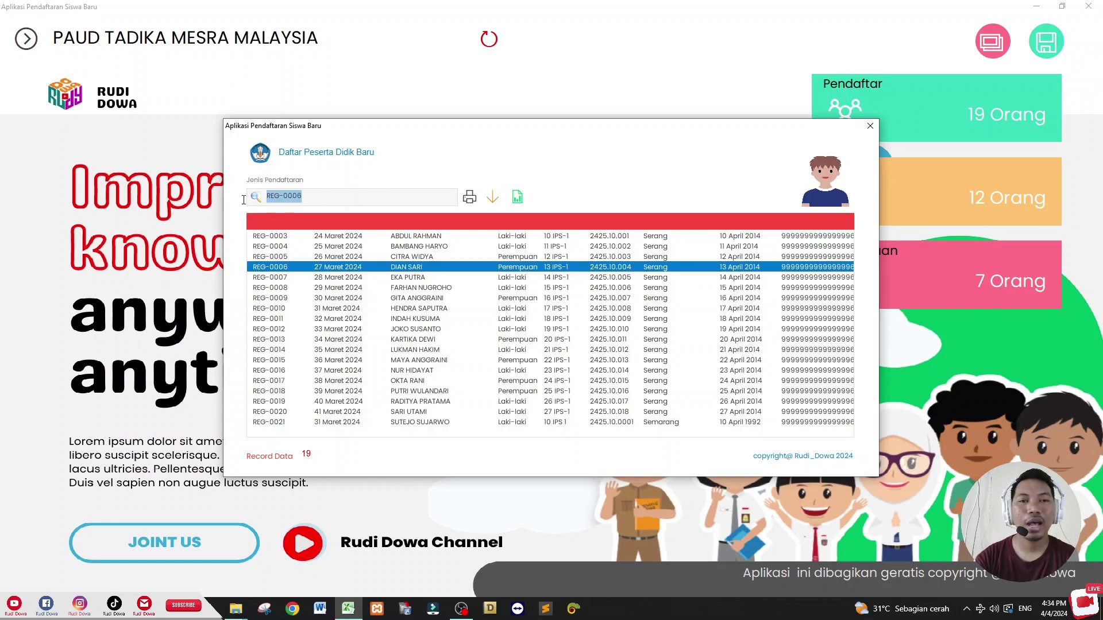
pyautogui.click(339, 186)
pyautogui.doubleClick(273, 197)
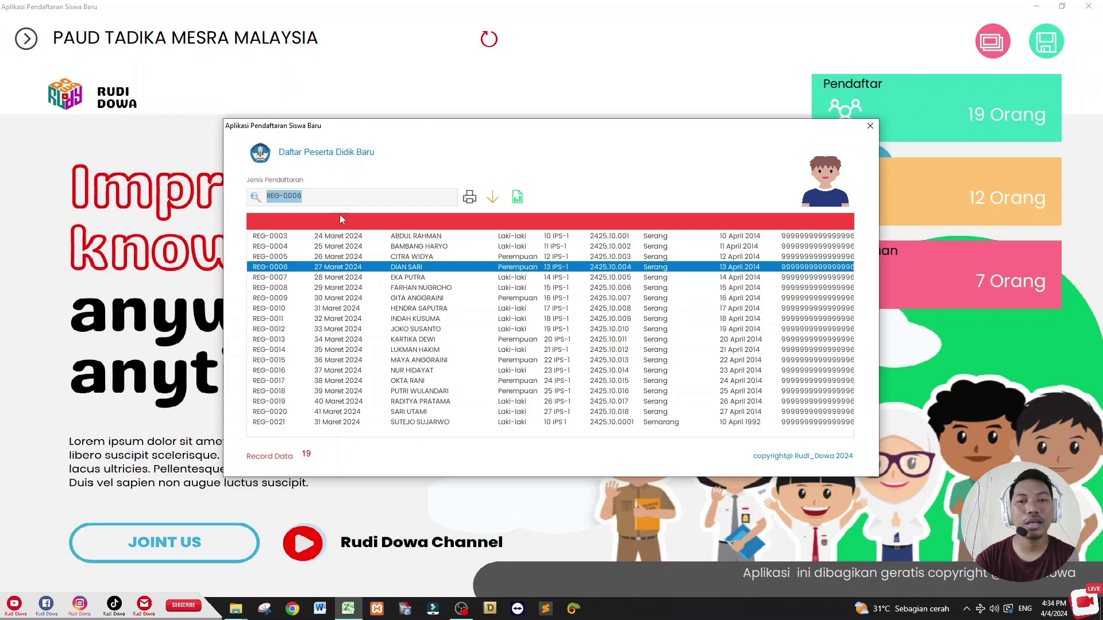
pyautogui.click(518, 197)
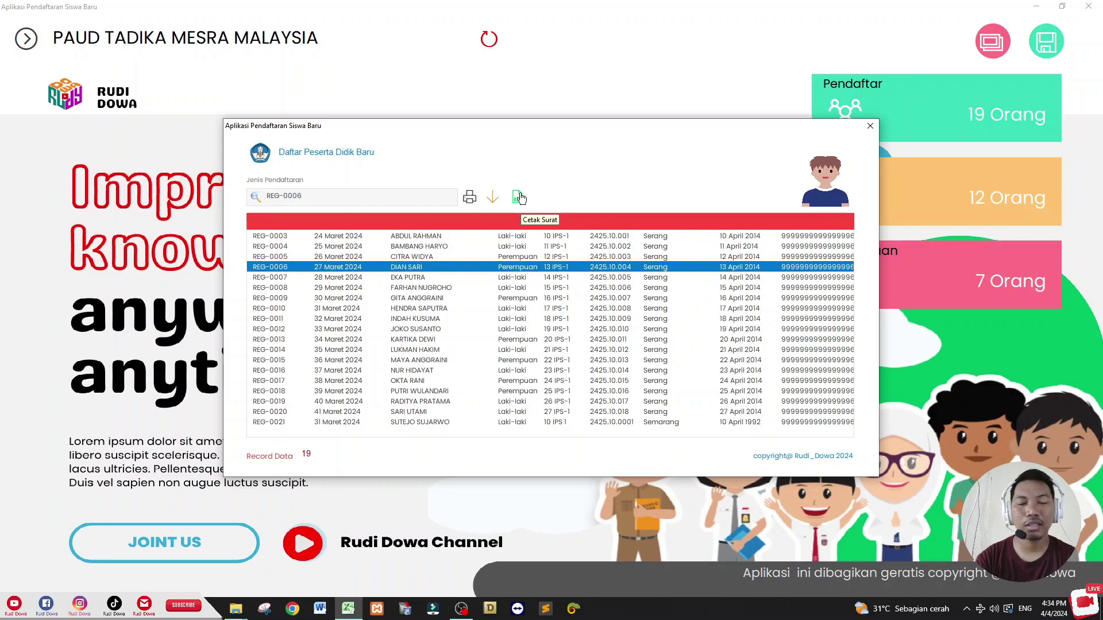
pyautogui.click(519, 198)
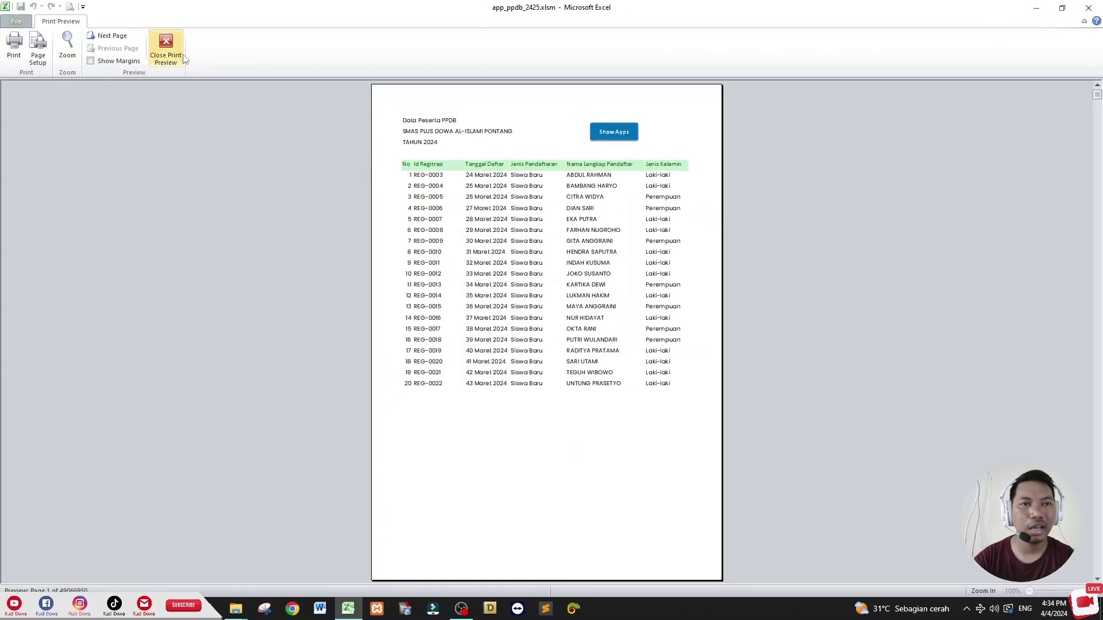
pyautogui.click(165, 52)
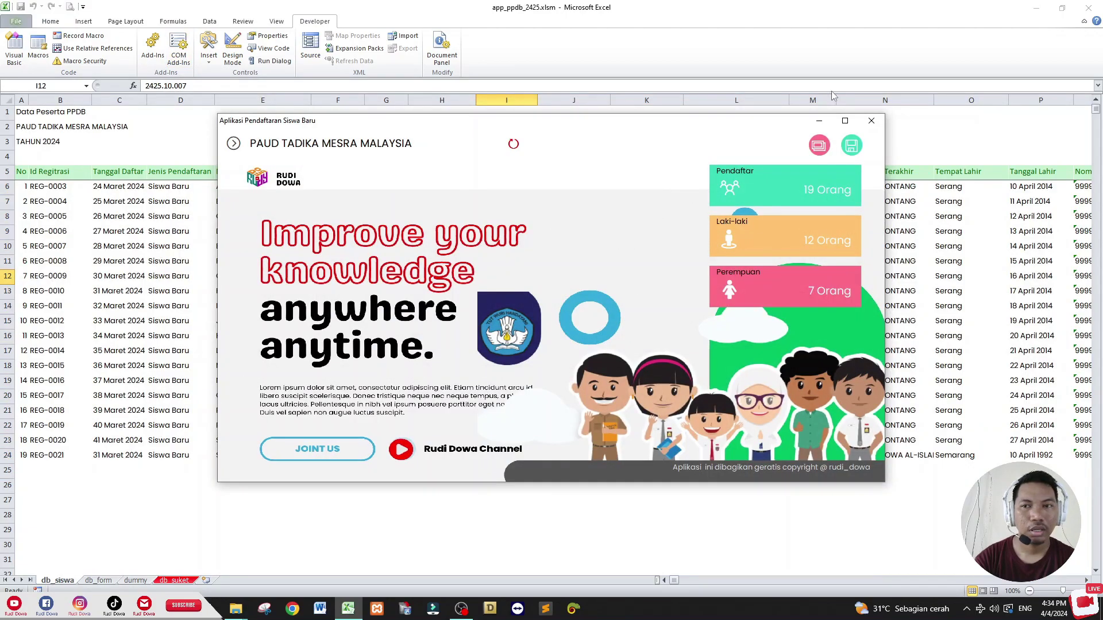
pyautogui.click(871, 120)
pyautogui.click(13, 49)
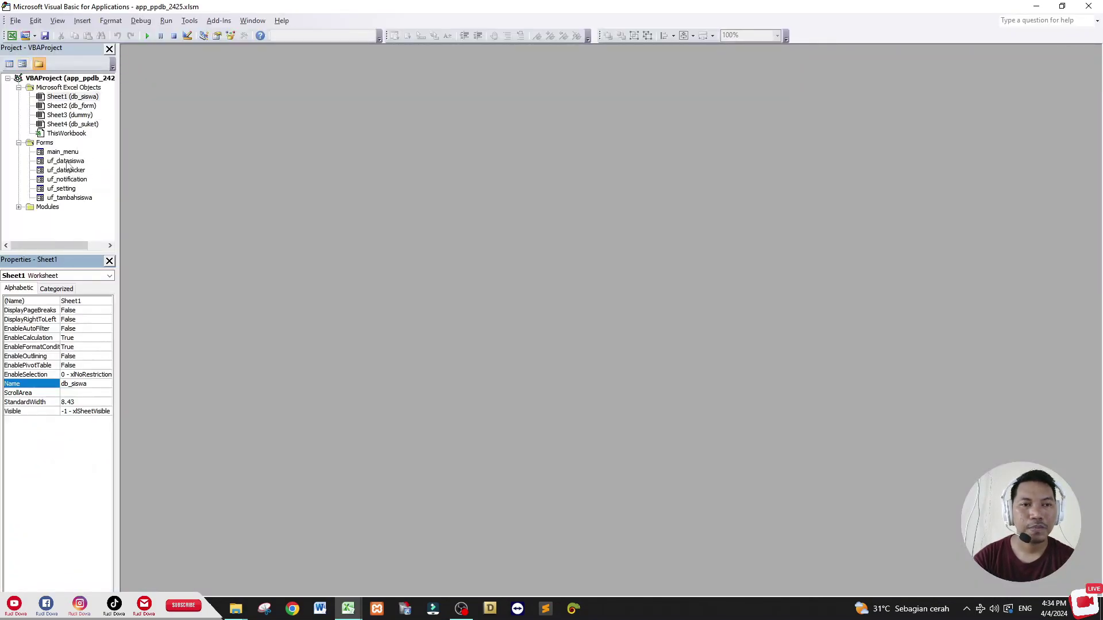
# Step: Open the uf_datasiswa form's code and locate the cmd_surat_Click procedure
pyautogui.doubleClick(65, 162)
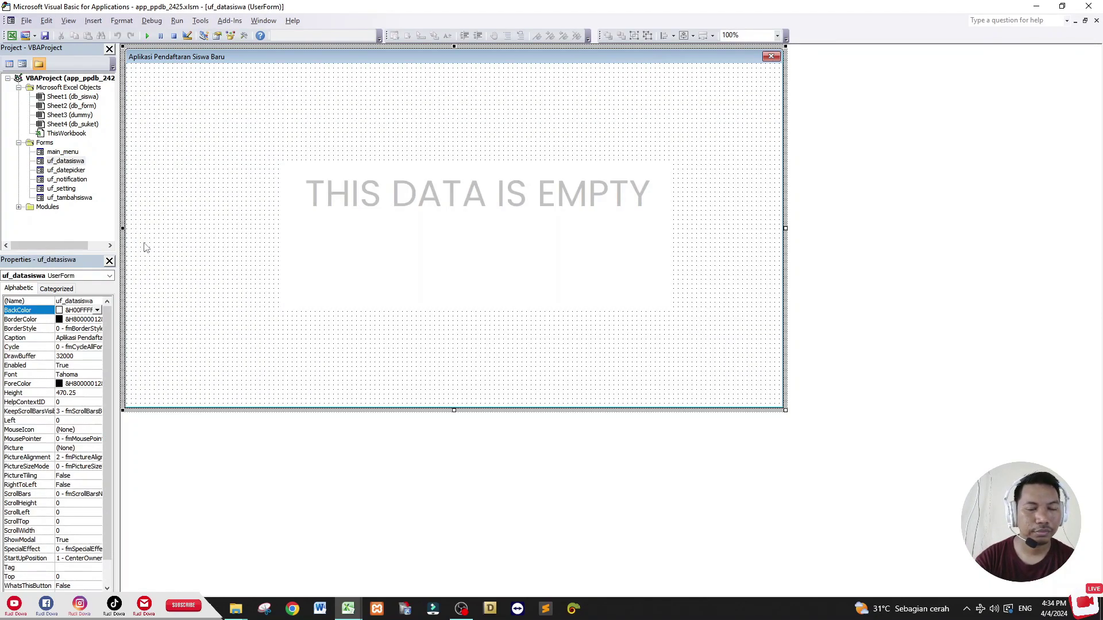
pyautogui.press('F7')
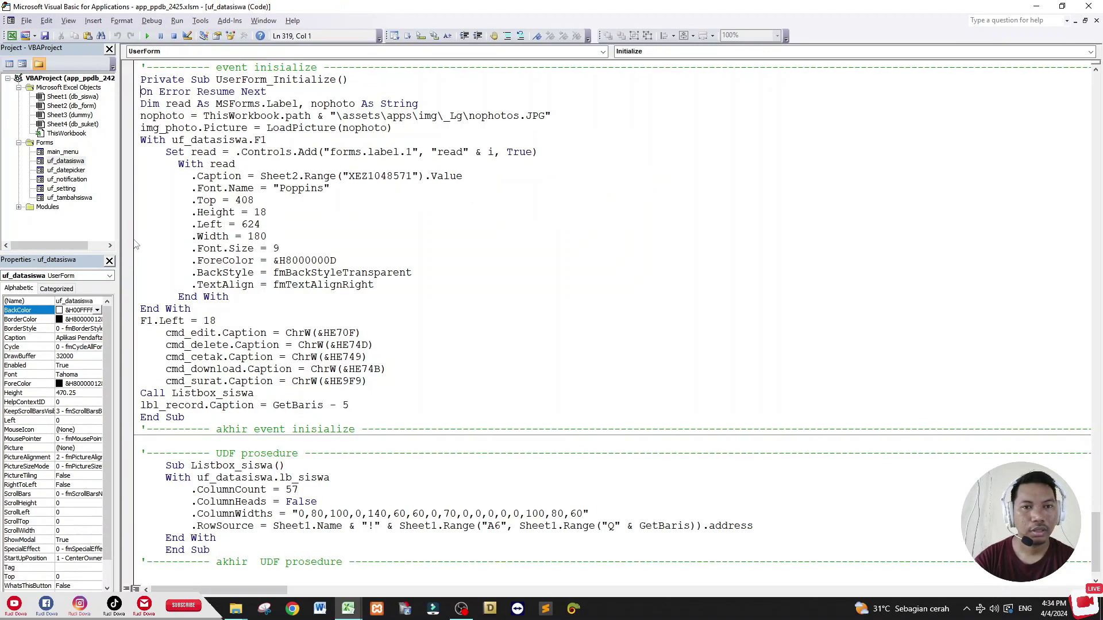
pyautogui.click(373, 229)
pyautogui.scroll(9, 396, 252)
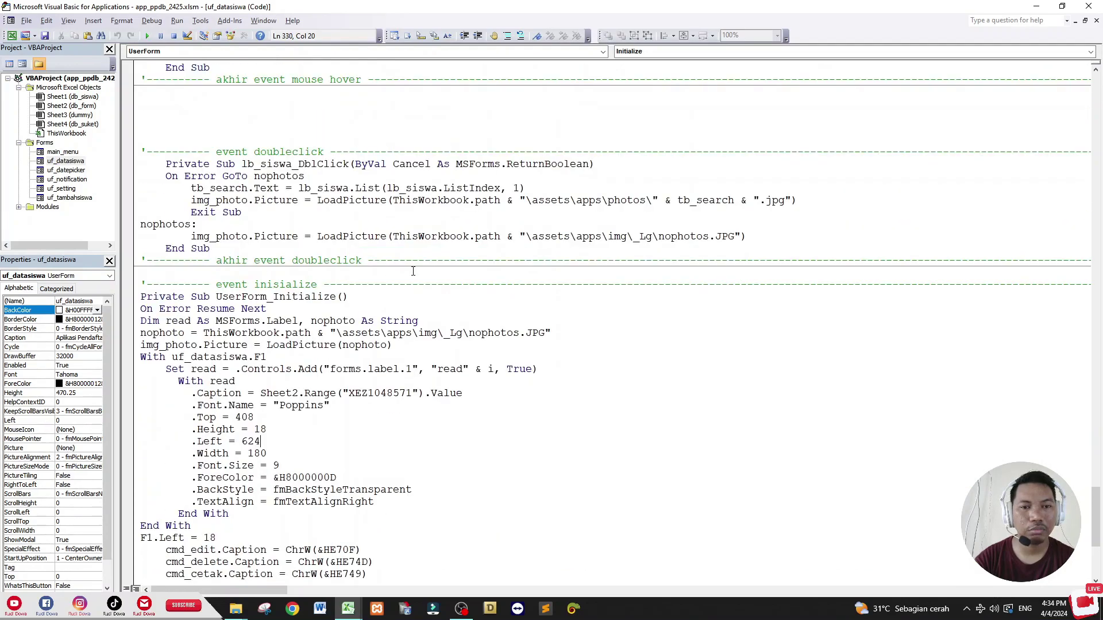
pyautogui.scroll(5, 412, 271)
pyautogui.scroll(3, 413, 271)
pyautogui.scroll(2, 413, 271)
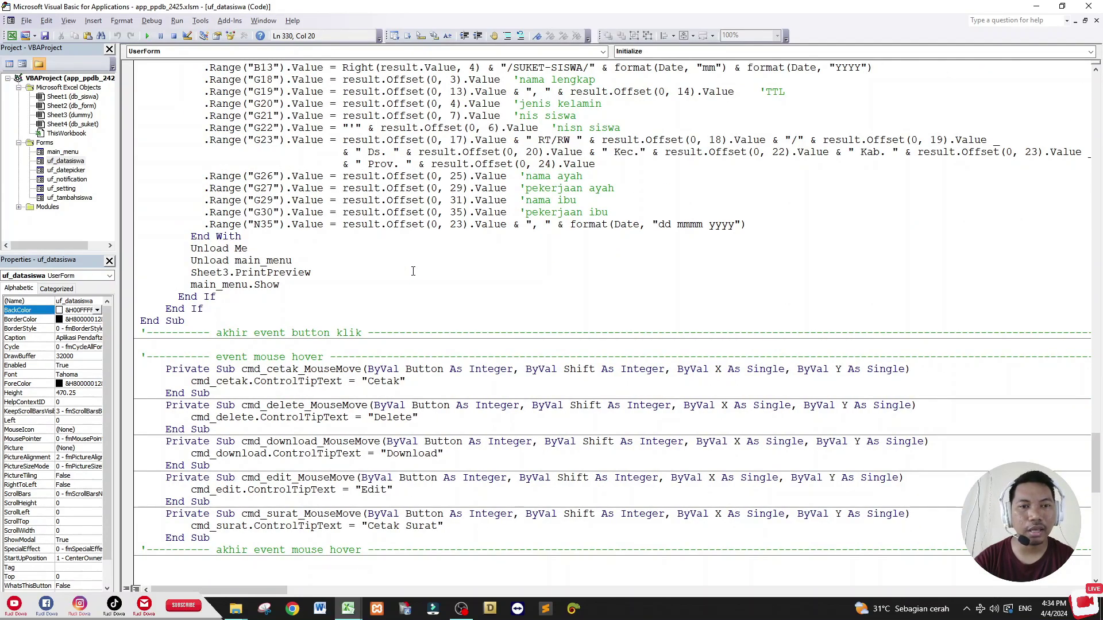
pyautogui.click(256, 261)
pyautogui.moveTo(311, 272); pyautogui.dragTo(216, 273)
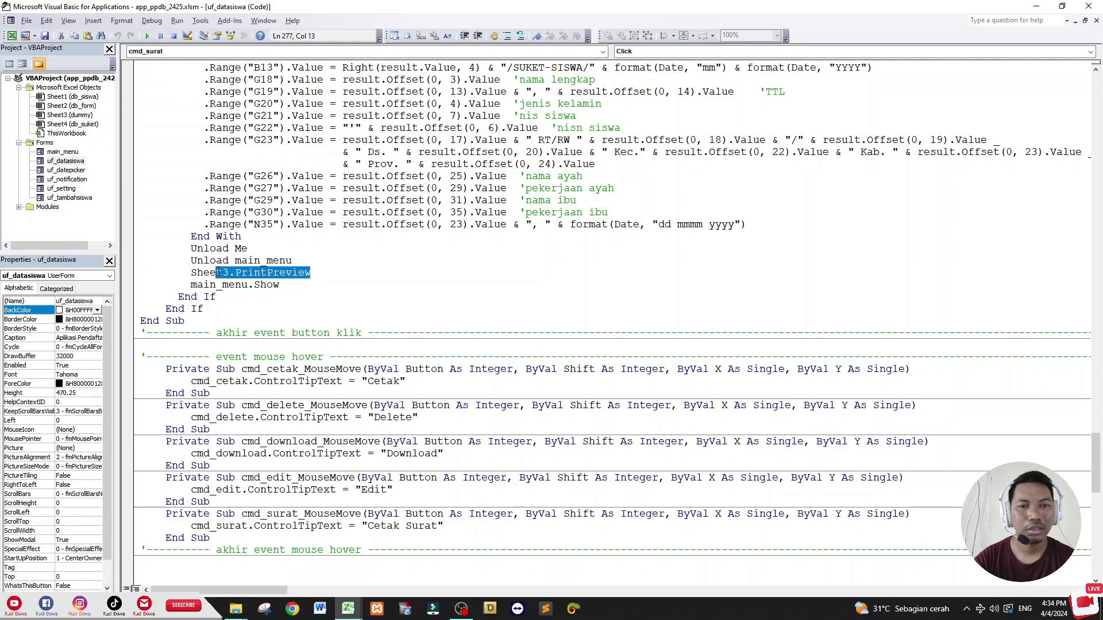
pyautogui.scroll(4, 259, 230)
pyautogui.scroll(2, 291, 170)
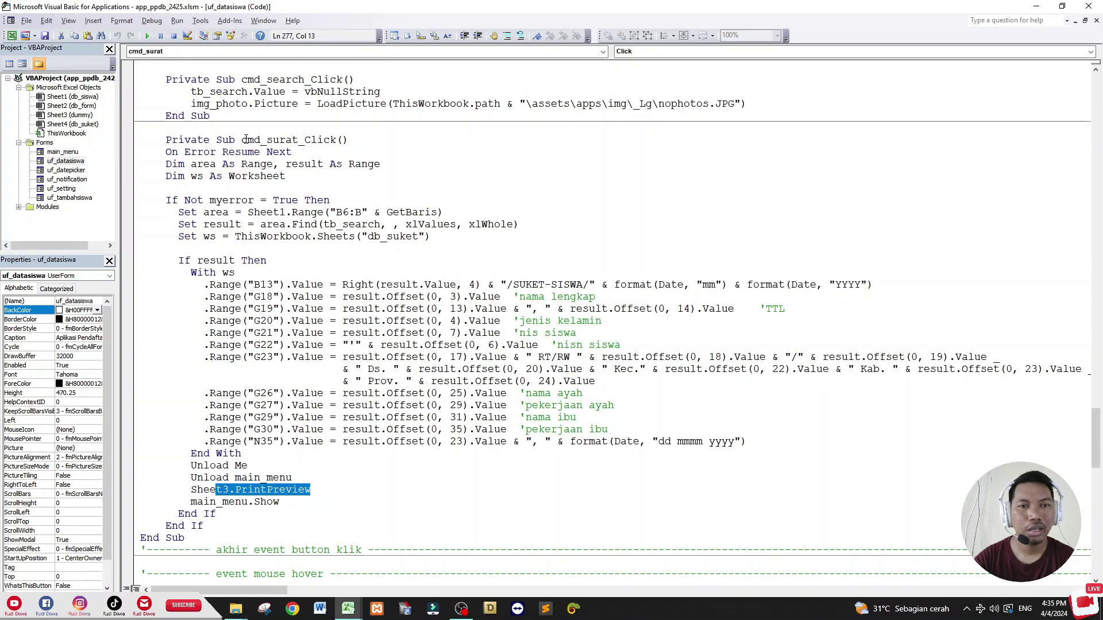
pyautogui.moveTo(242, 140); pyautogui.dragTo(335, 142)
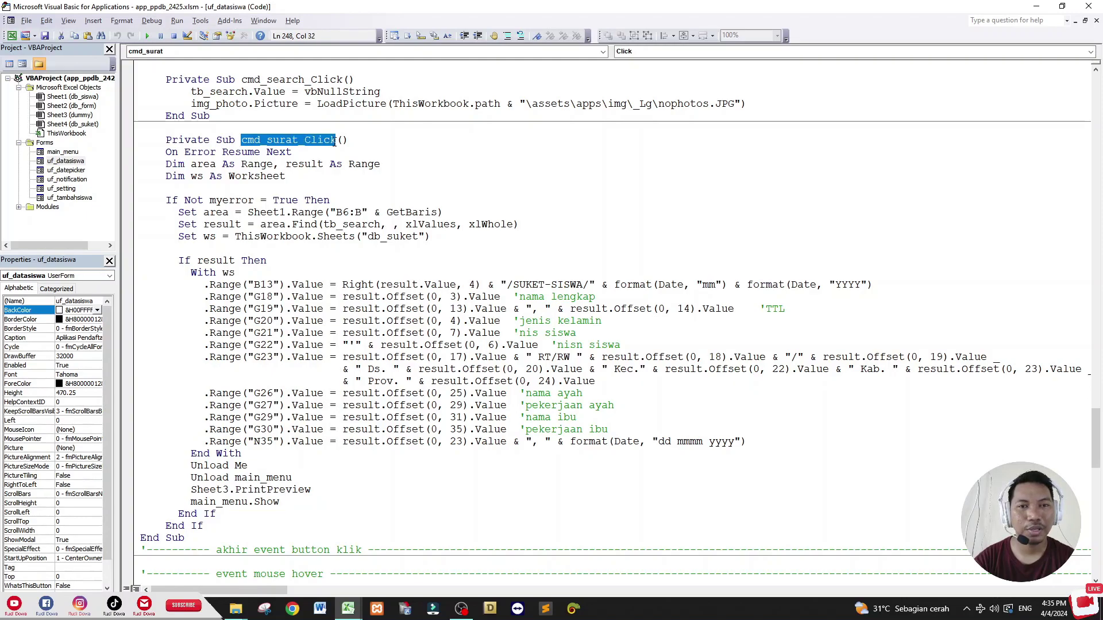
pyautogui.scroll(-1, 263, 484)
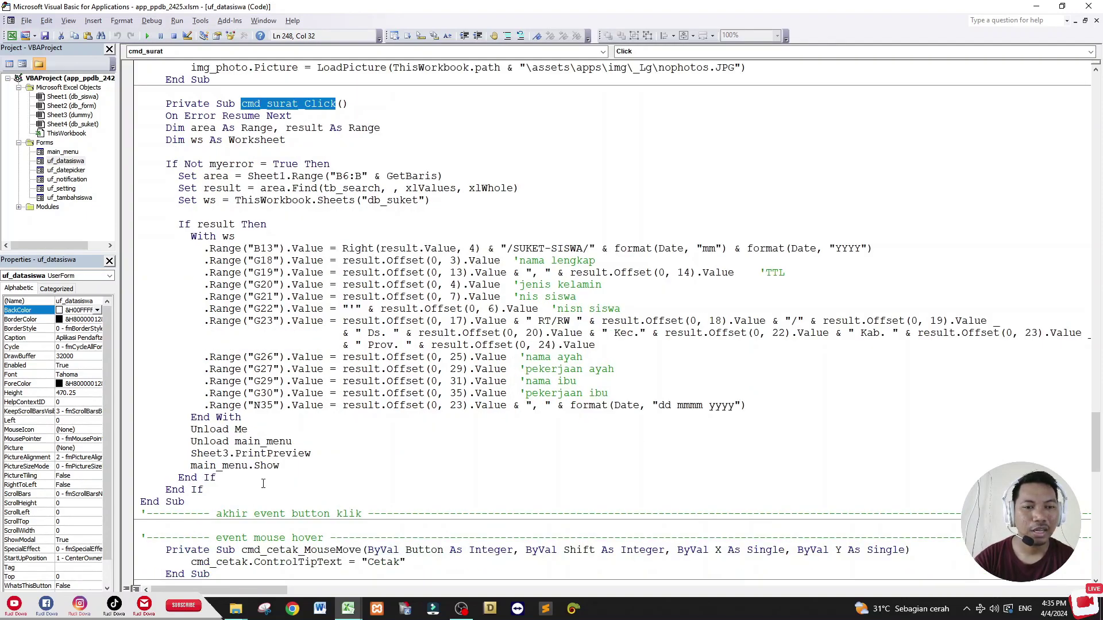
# Step: Confirm db_suket is Sheet4, then change Sheet3.PrintPreview to Sheet4.PrintPreview
pyautogui.moveTo(222, 453)
pyautogui.mouseDown()
pyautogui.moveTo(310, 454)
pyautogui.moveTo(198, 455)
pyautogui.mouseUp()
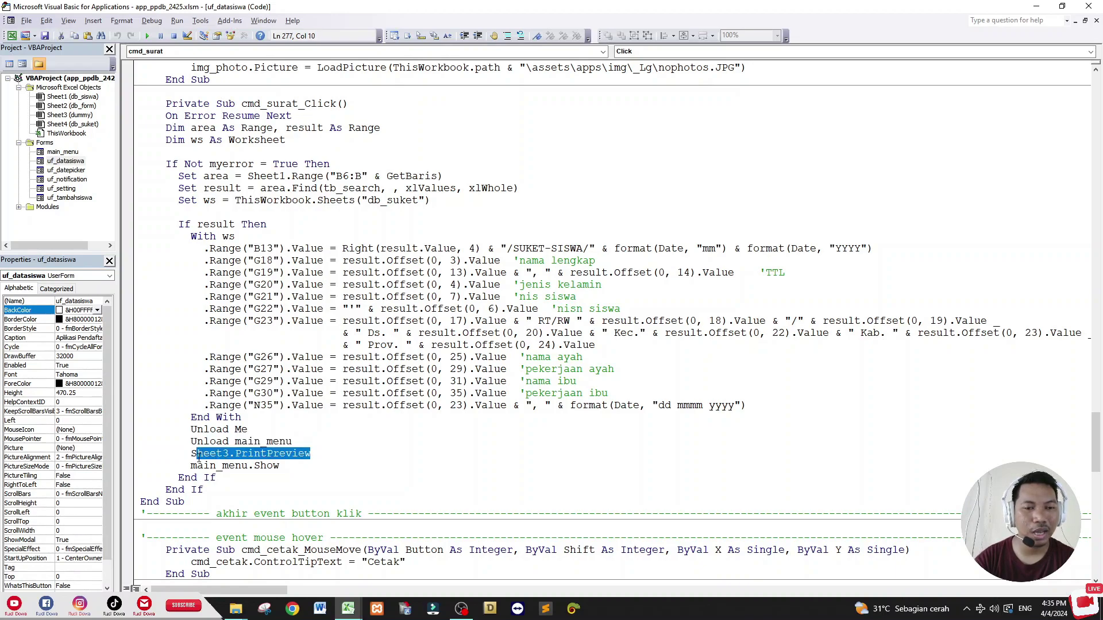
pyautogui.click(81, 124)
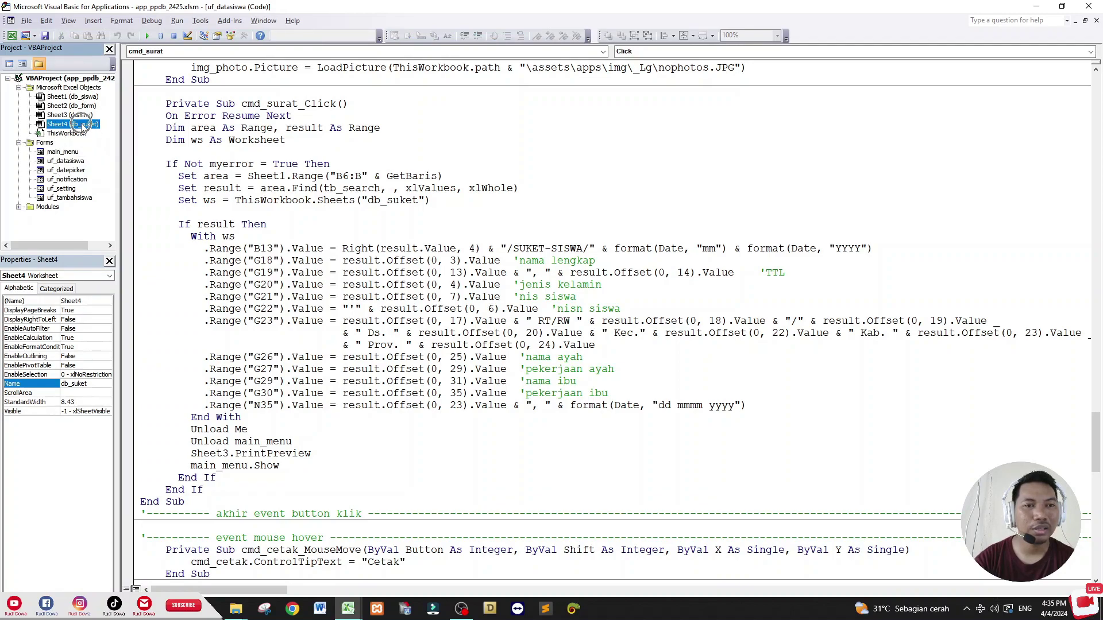
pyautogui.click(226, 457)
pyautogui.moveTo(228, 454); pyautogui.dragTo(223, 453)
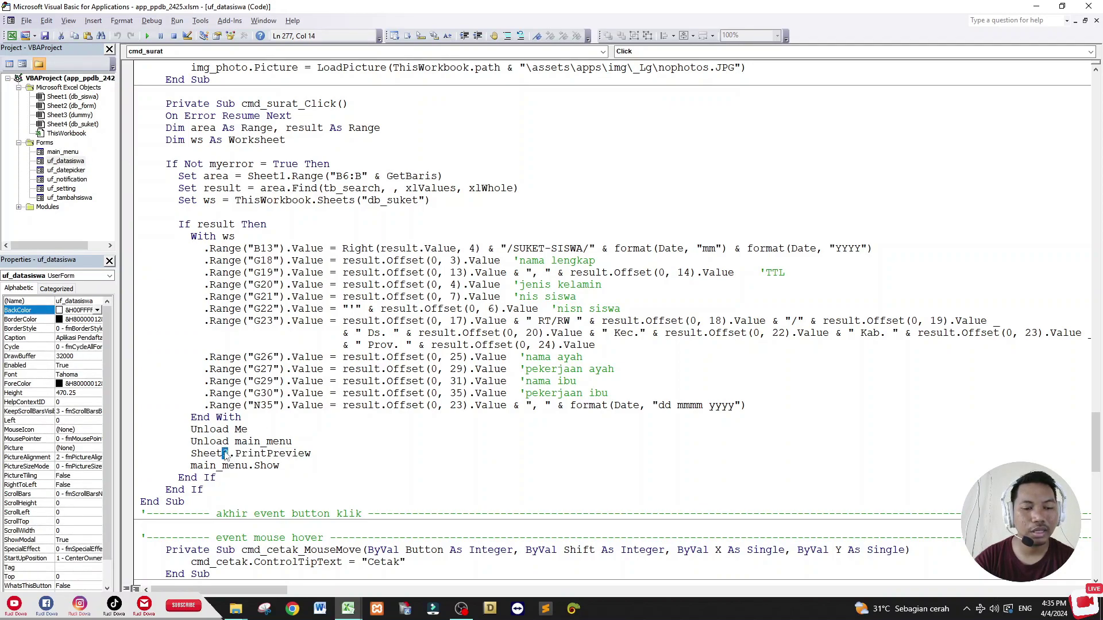
pyautogui.write('4')
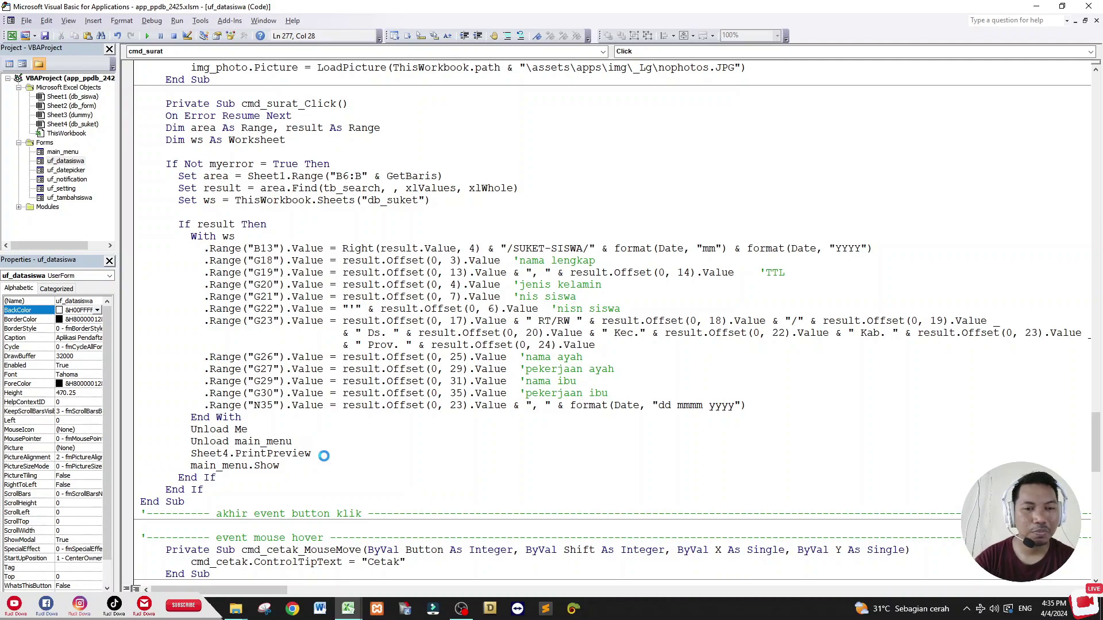
pyautogui.hotkey('alt', 'F11')
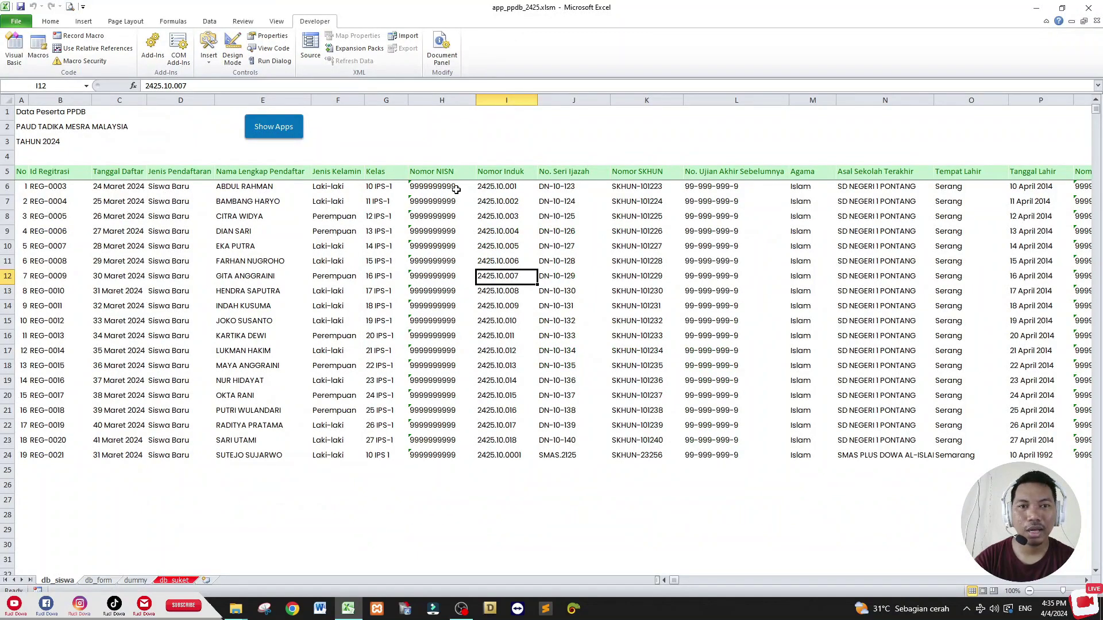
# Step: Launch the registration app, open Data Siswa, select a student, and preview their Cetak Surat letter
pyautogui.click(425, 147)
pyautogui.click(274, 135)
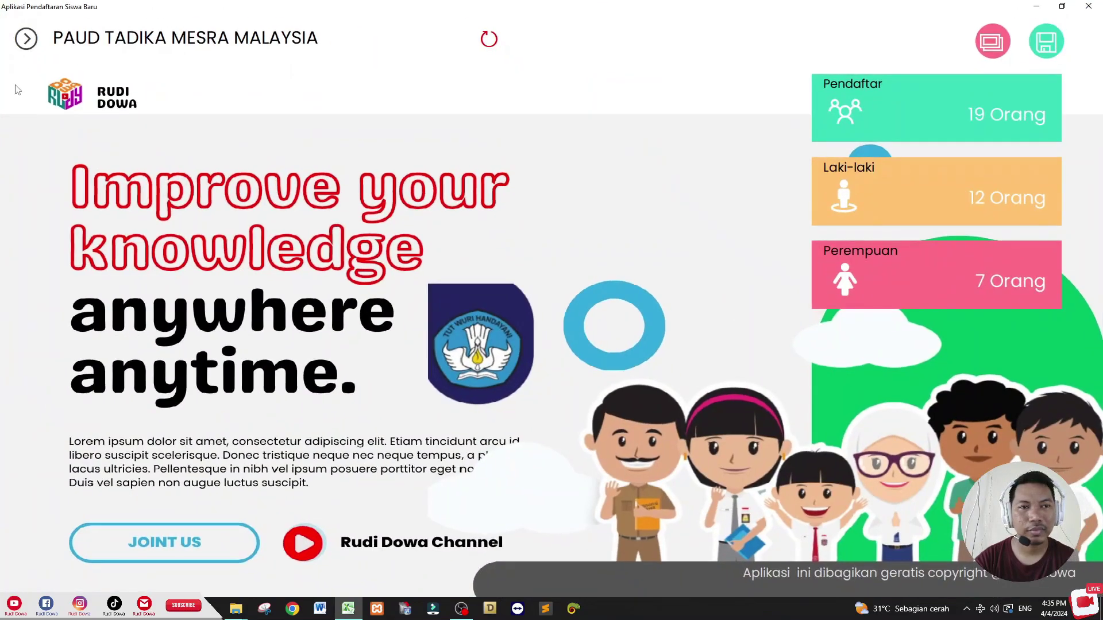
pyautogui.click(26, 39)
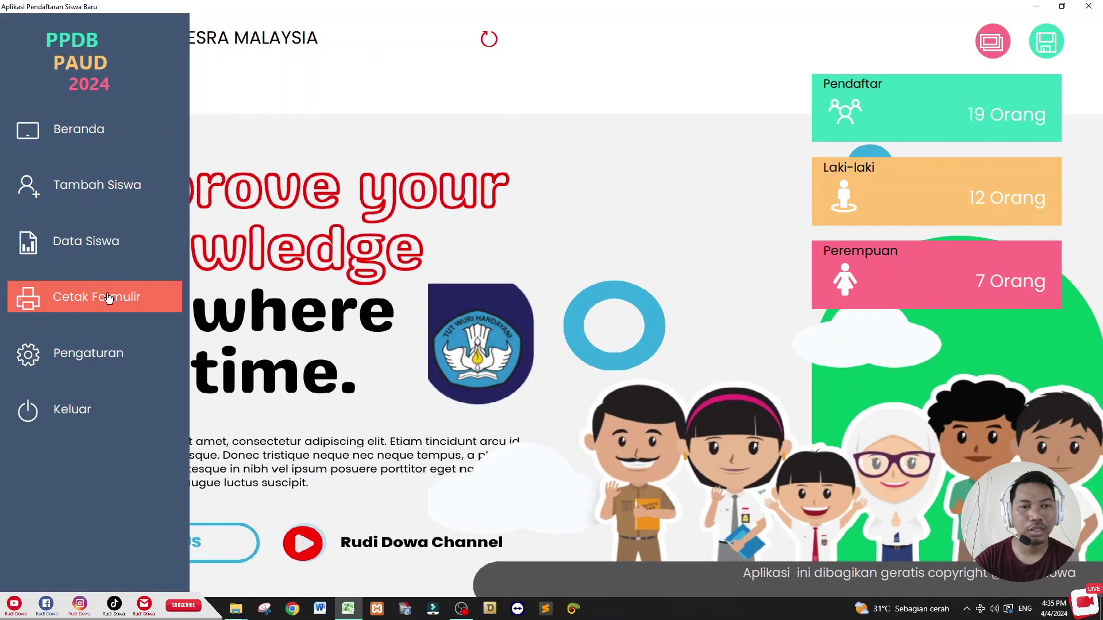
pyautogui.click(107, 298)
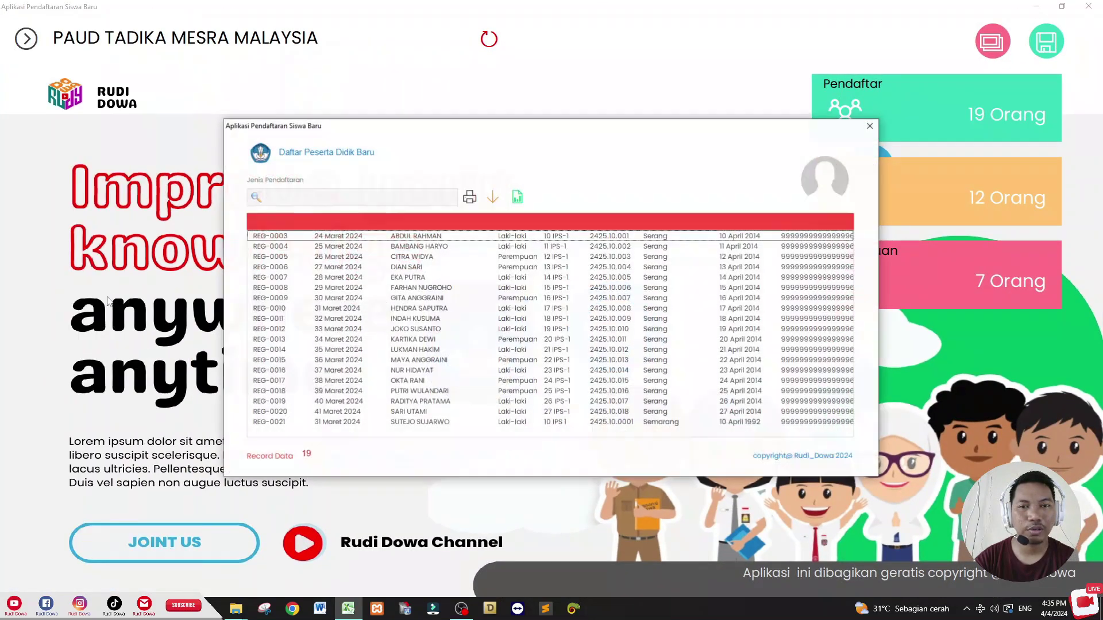
pyautogui.click(440, 271)
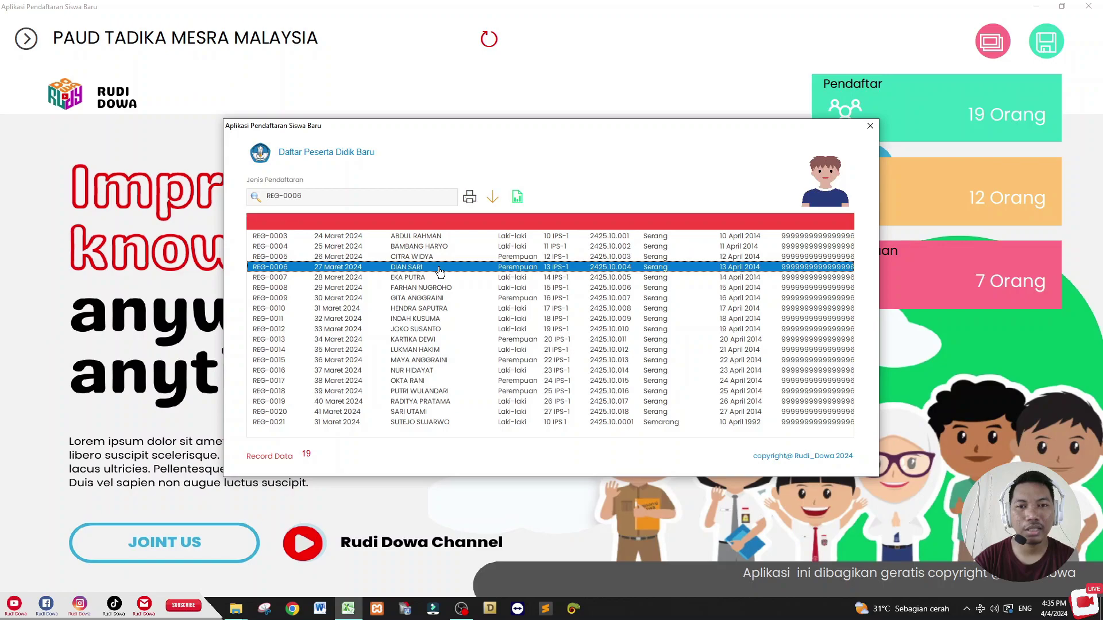
pyautogui.click(518, 198)
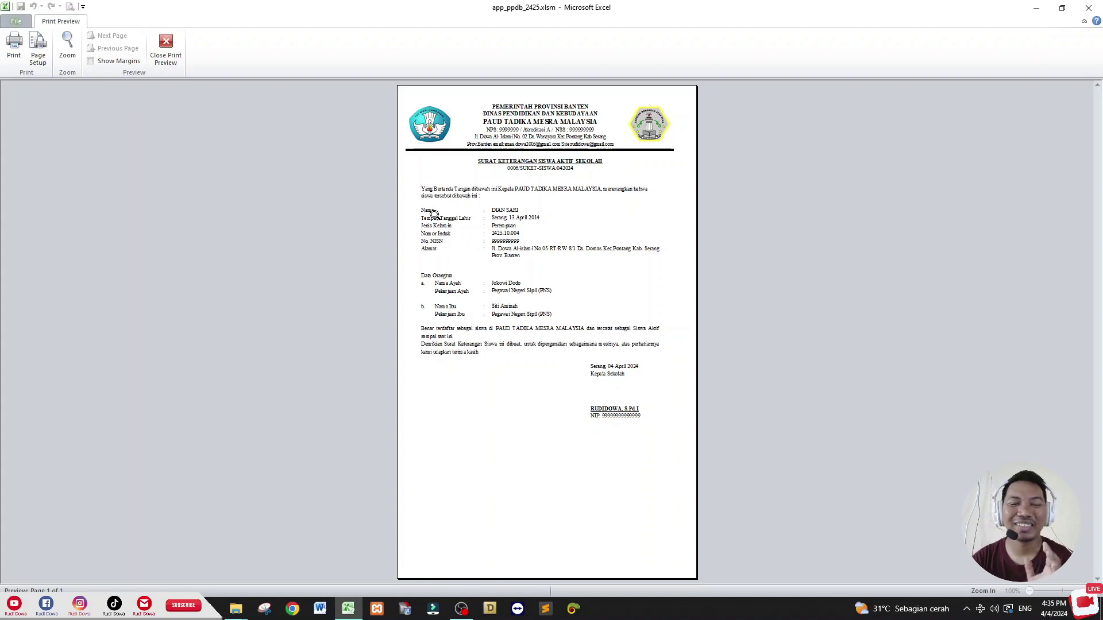
# Step: Zoom the letter preview to full size and scroll through the whole letter
pyautogui.click(530, 212)
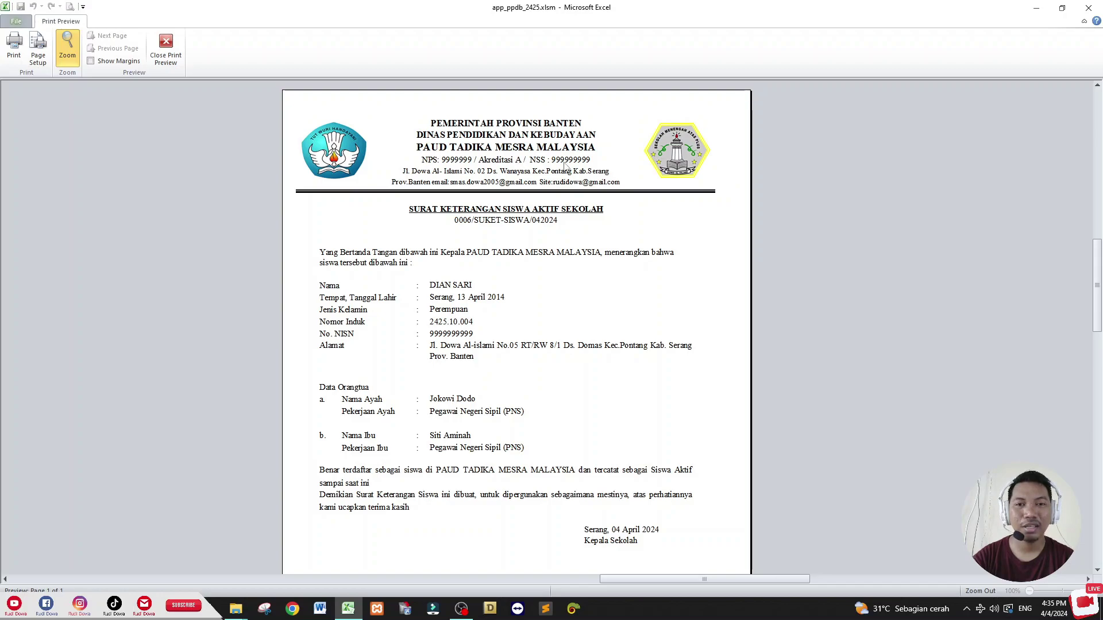
pyautogui.scroll(-1, 487, 265)
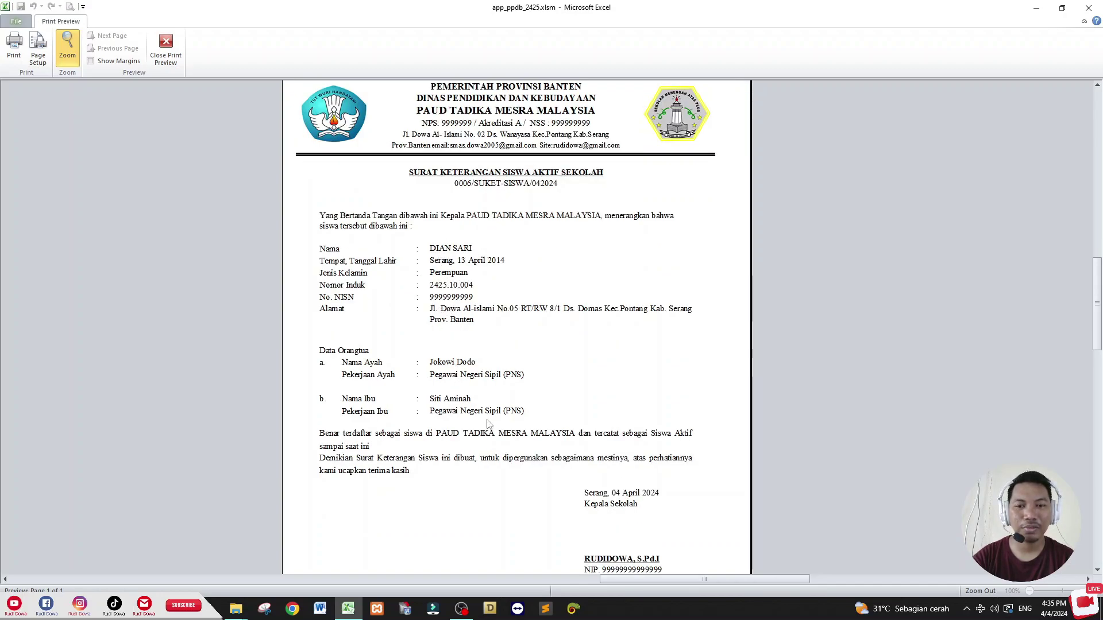
pyautogui.scroll(-2, 488, 425)
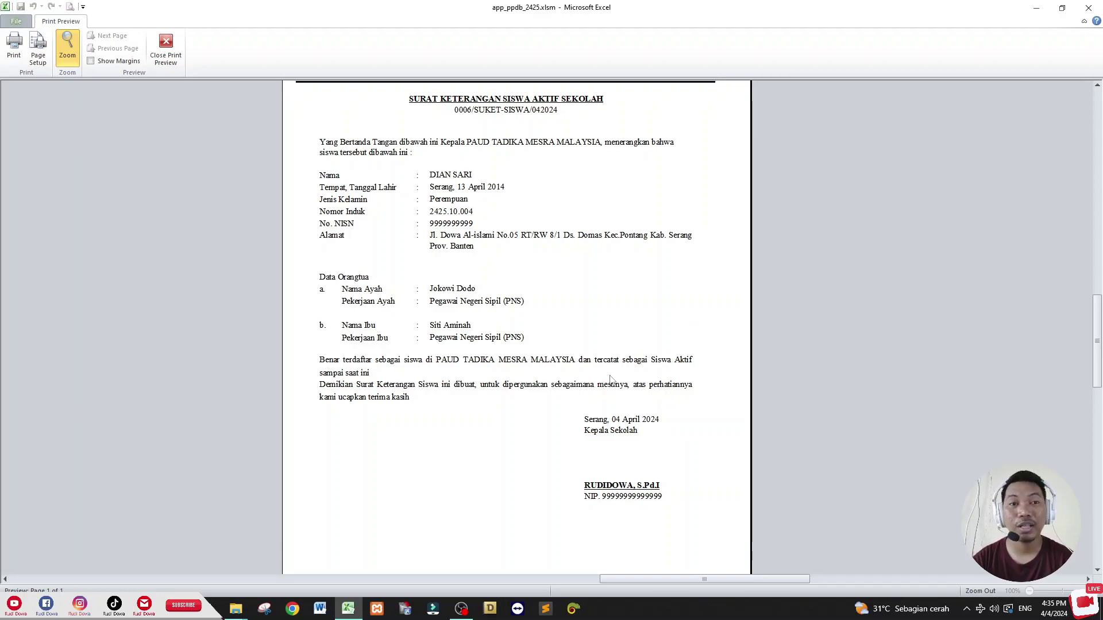
pyautogui.scroll(3, 610, 379)
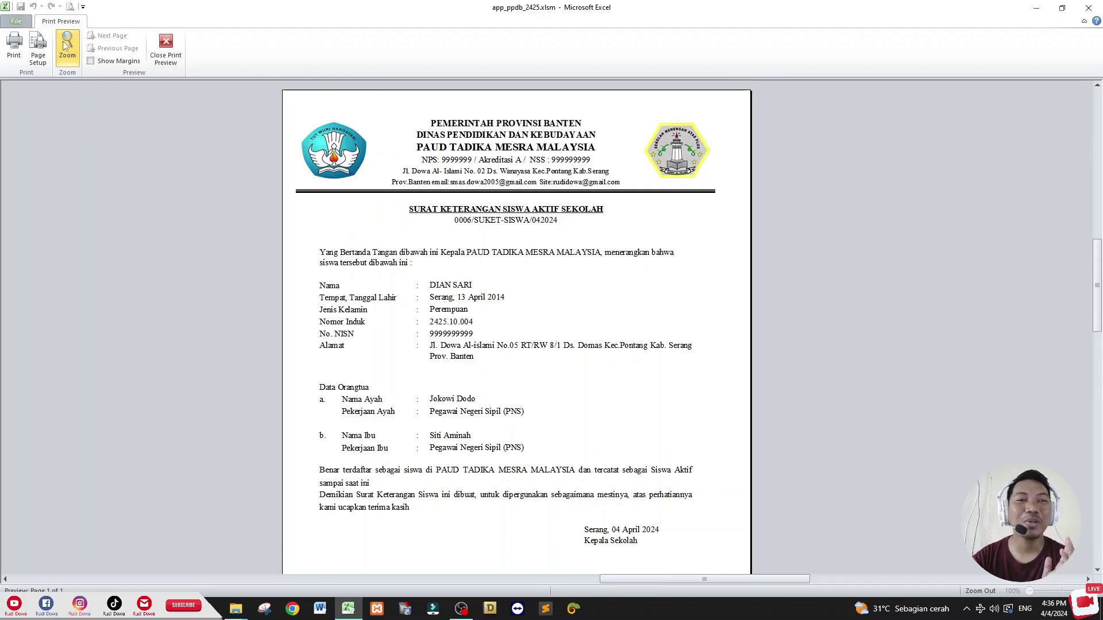
# Step: Open the Print dialog, check the printer list, and cancel without printing
pyautogui.click(15, 49)
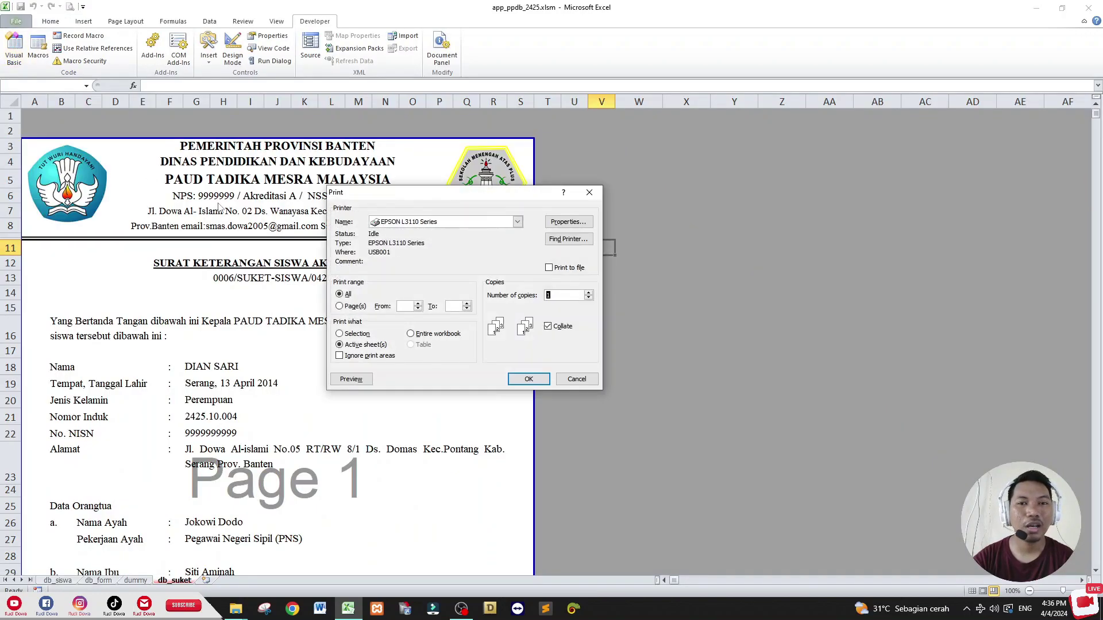
pyautogui.click(517, 222)
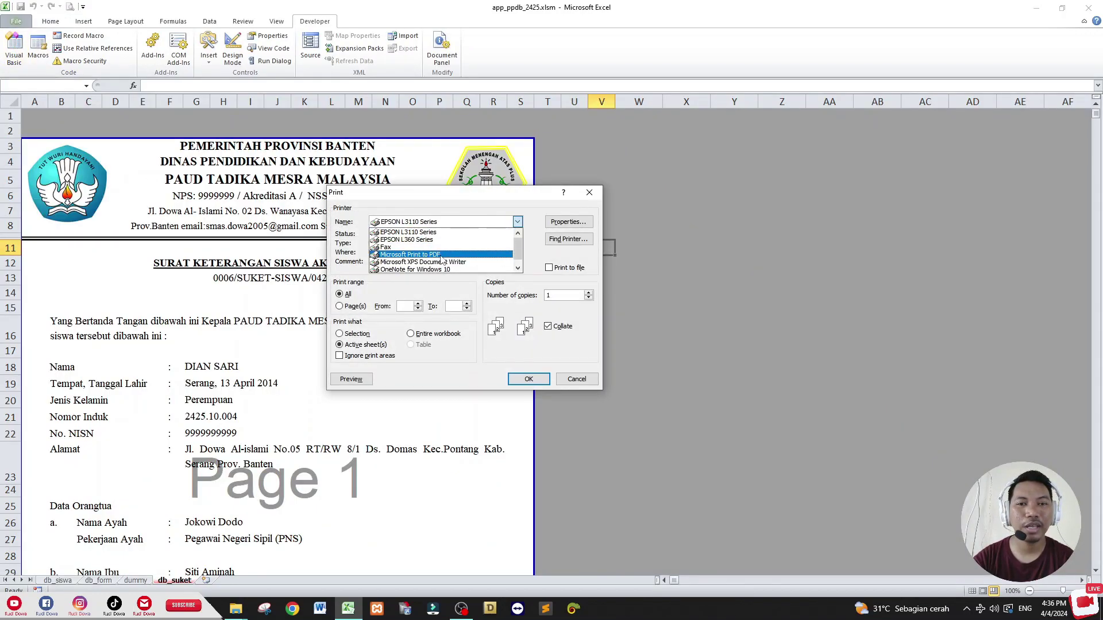
pyautogui.click(588, 197)
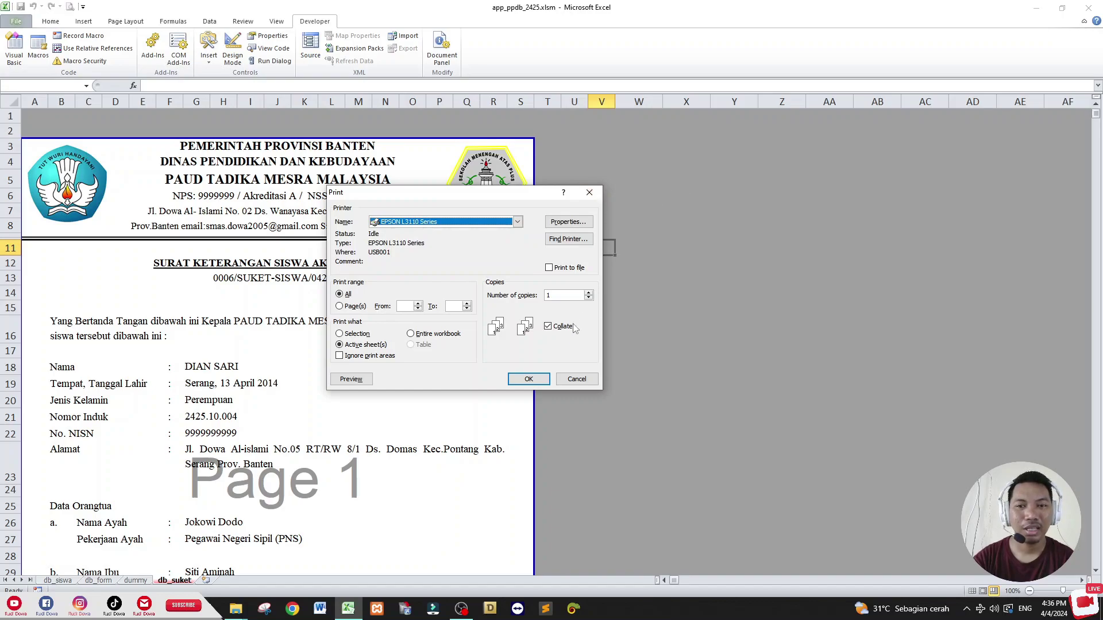
pyautogui.click(594, 378)
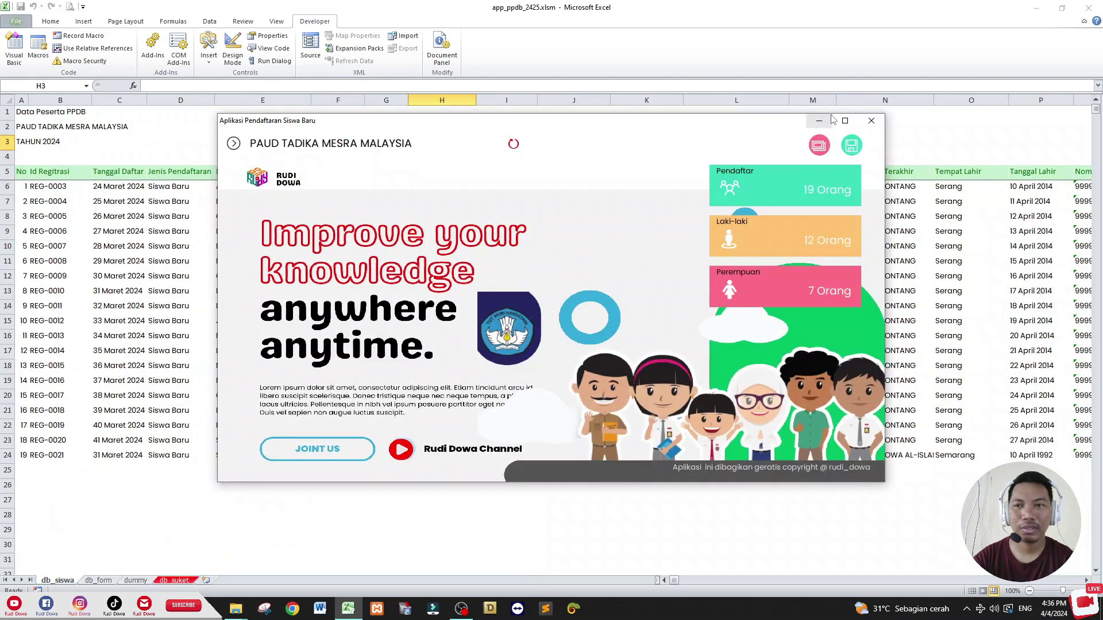
# Step: Maximize the Aplikasi Pendaftaran Siswa Baru window
pyautogui.click(841, 119)
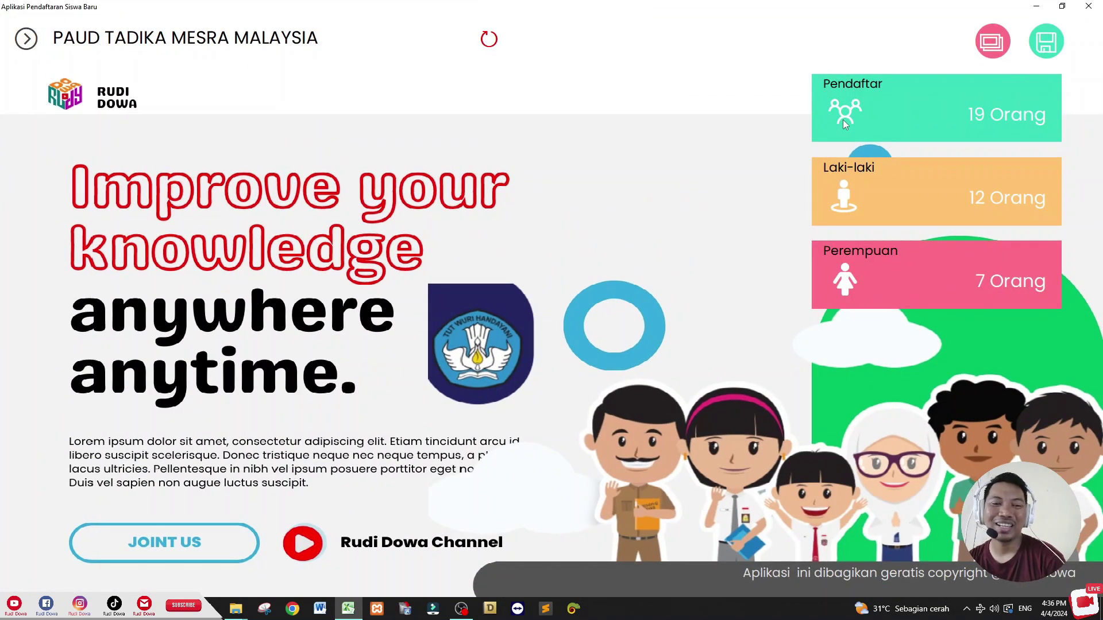